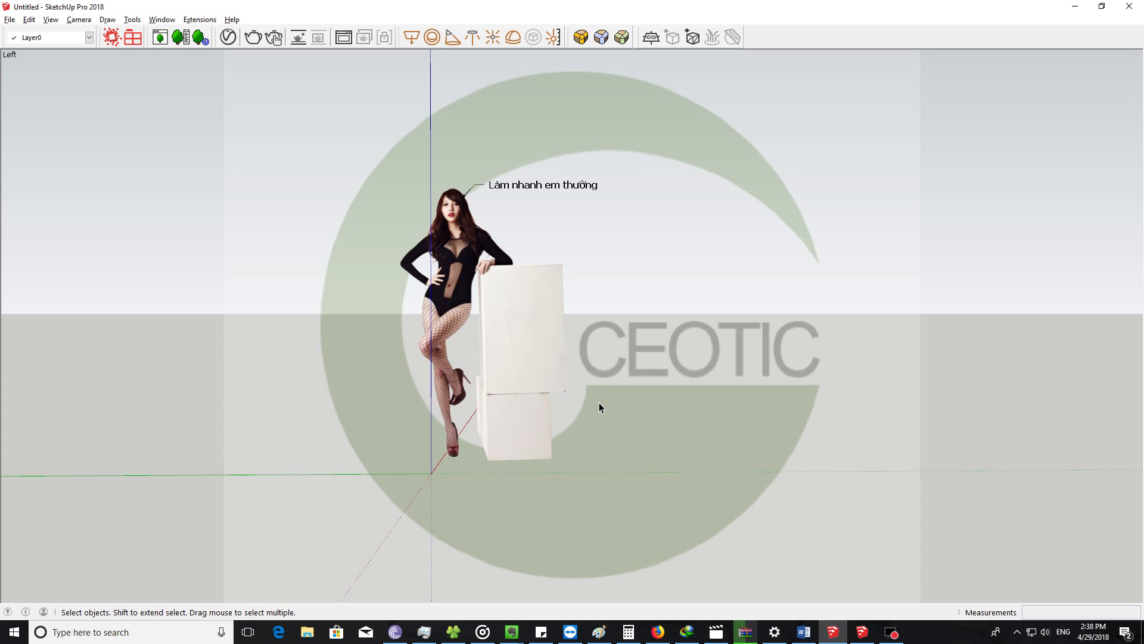
Step: Switch from SketchUp to the Word outline of common SketchUp and V-Ray problems
left_click(803, 633)
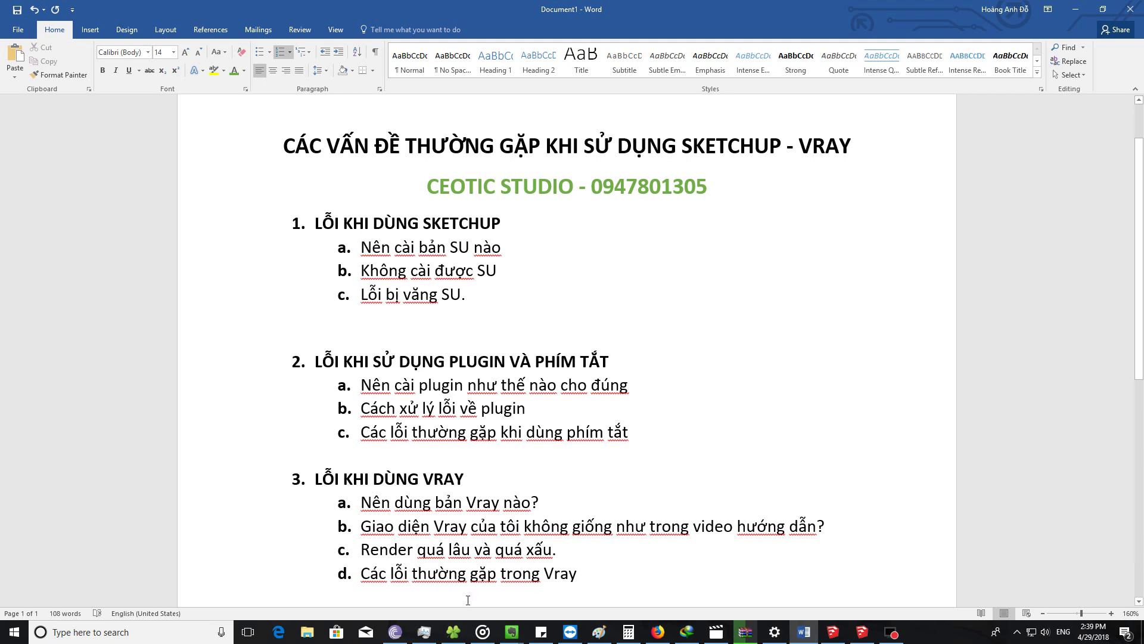
Step: Browse File Explorer from bo cai SU va vray into the SU 2018 installer folder, then return to SketchUp 2018
left_click(452, 632)
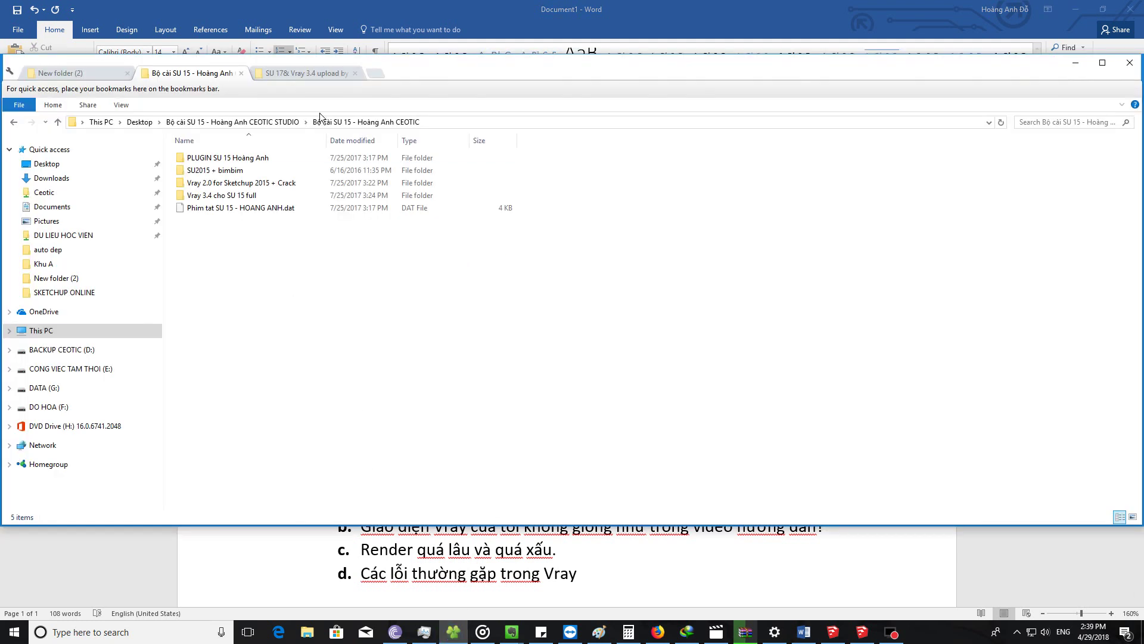
left_click(310, 72)
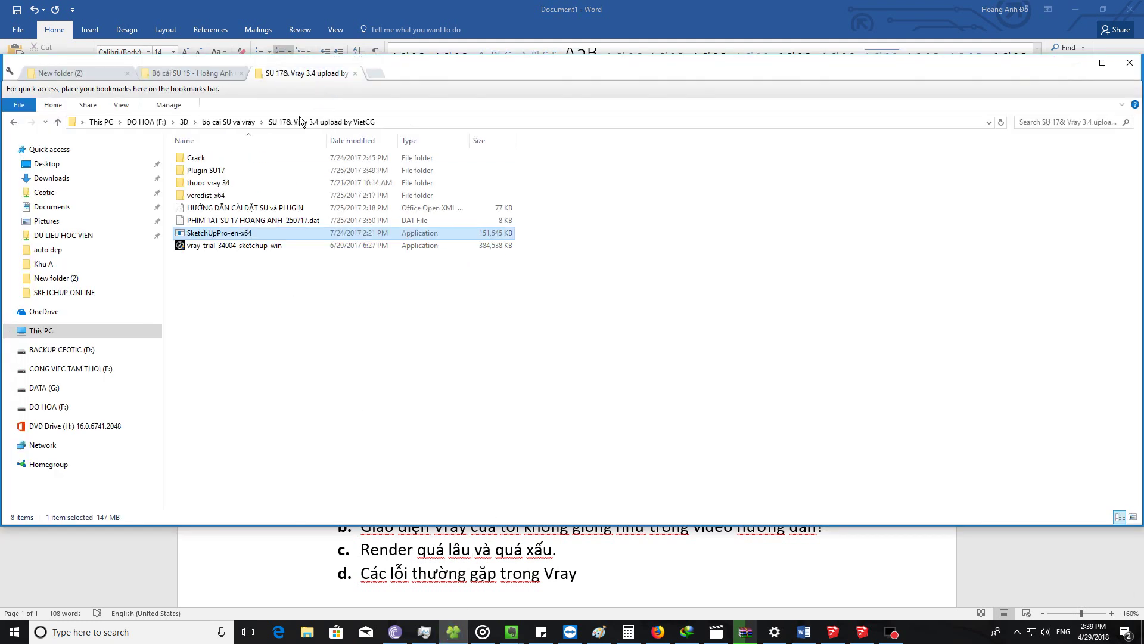
left_click(224, 121)
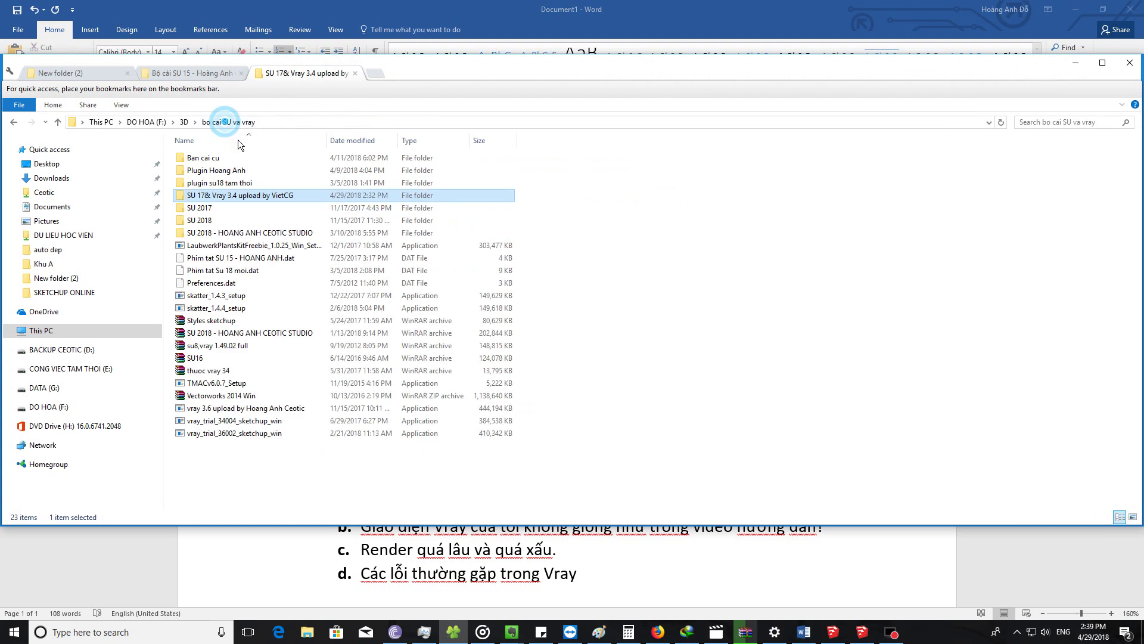
left_click(216, 221)
double_click(216, 220)
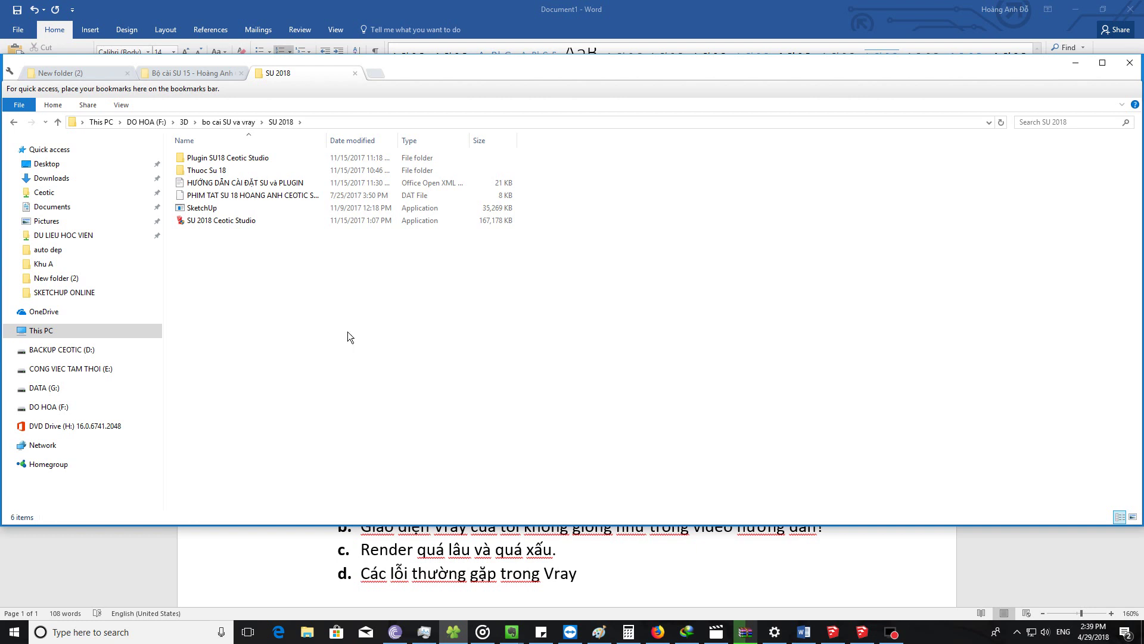
left_click(833, 632)
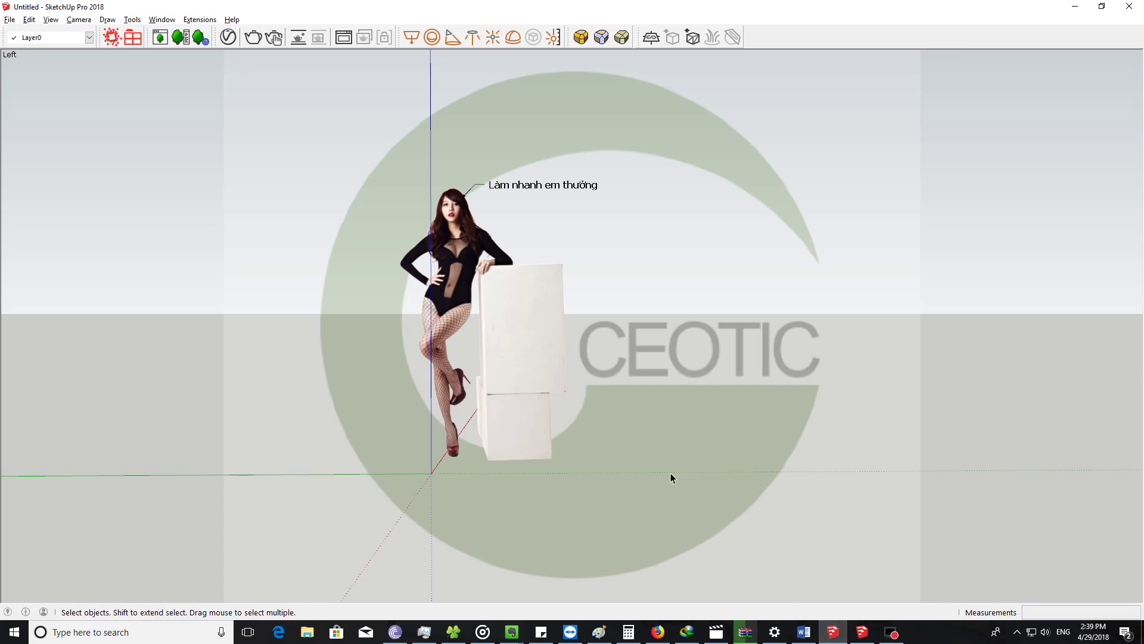
Step: In the SketchUp 2015 welcome dialog, choose the Architectural Design - Millimeters template and start modelling
left_click(860, 635)
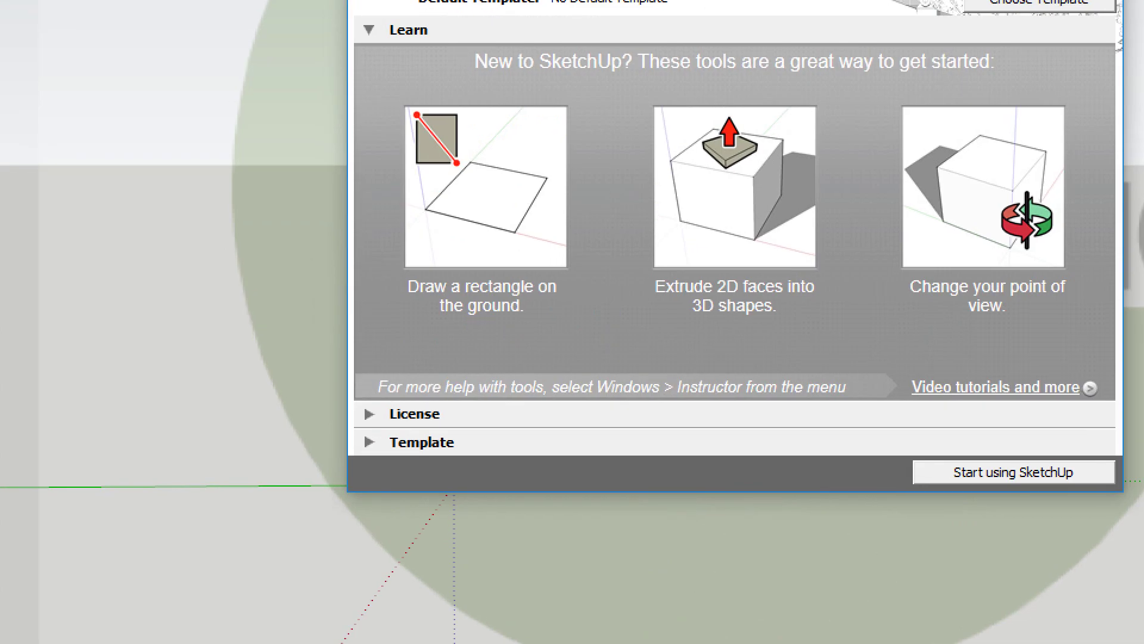
left_click_drag(384, 458, 401, 472)
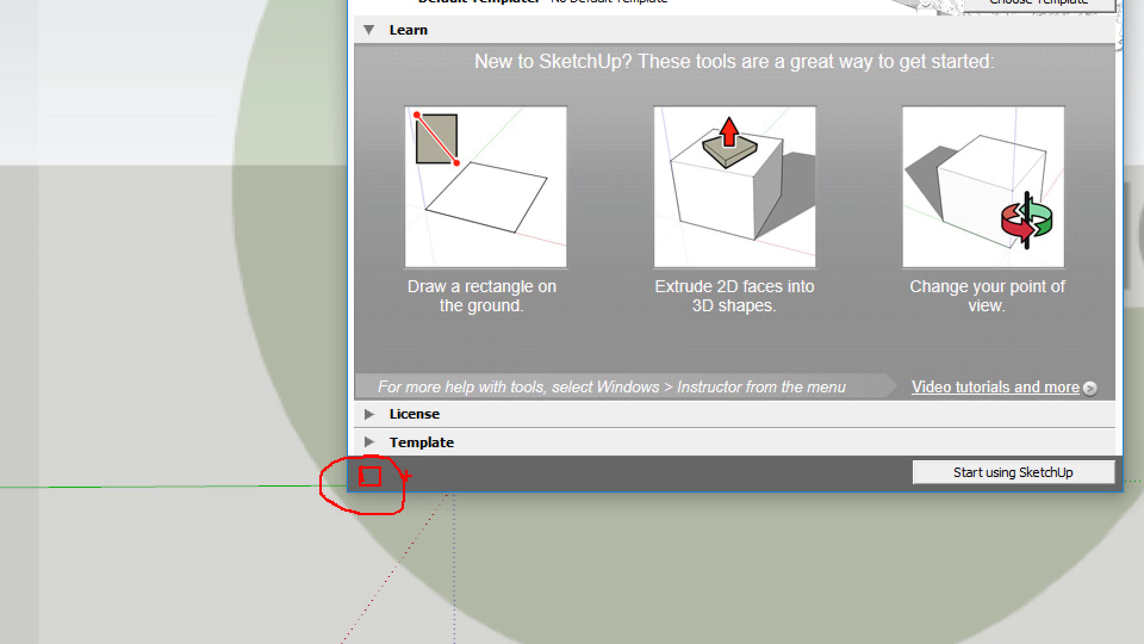
left_click_drag(390, 484, 548, 489)
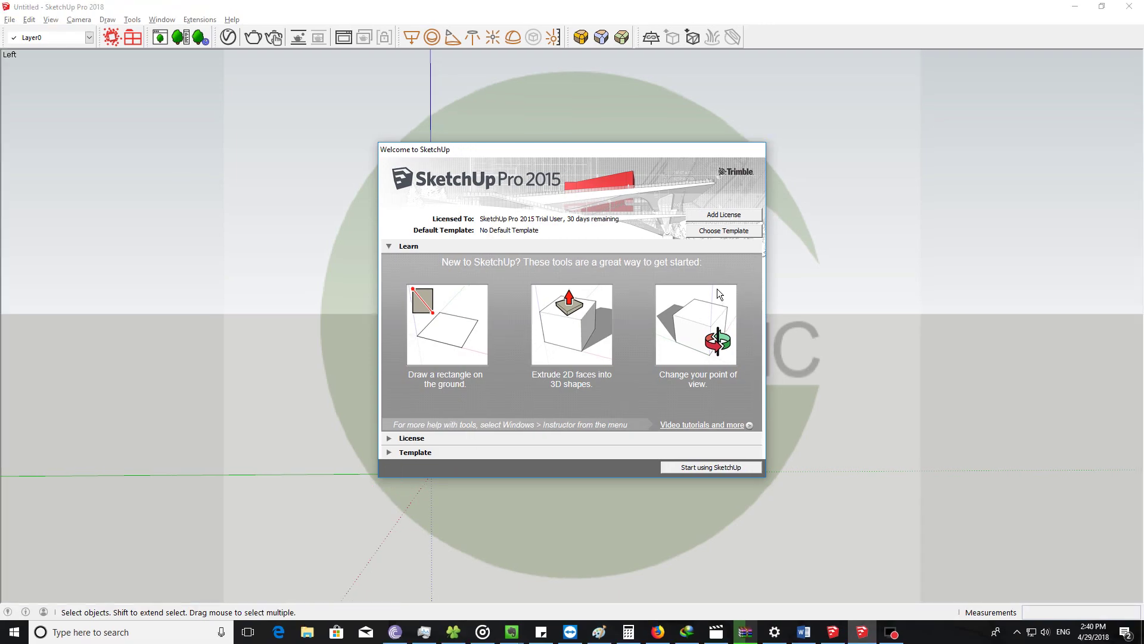
left_click(727, 232)
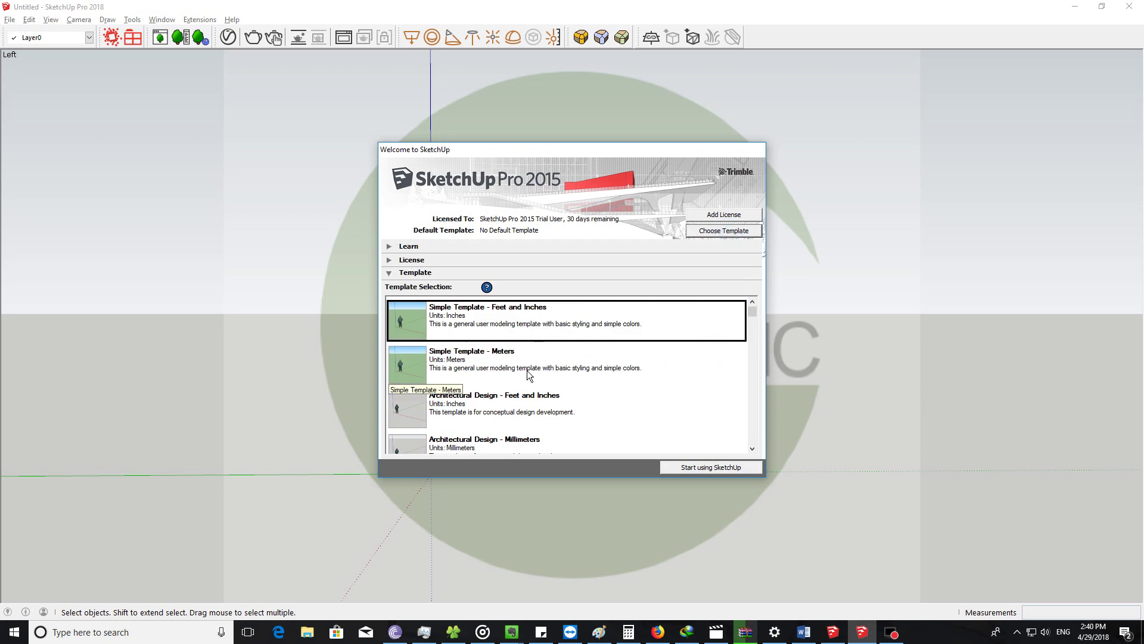
left_click(523, 440)
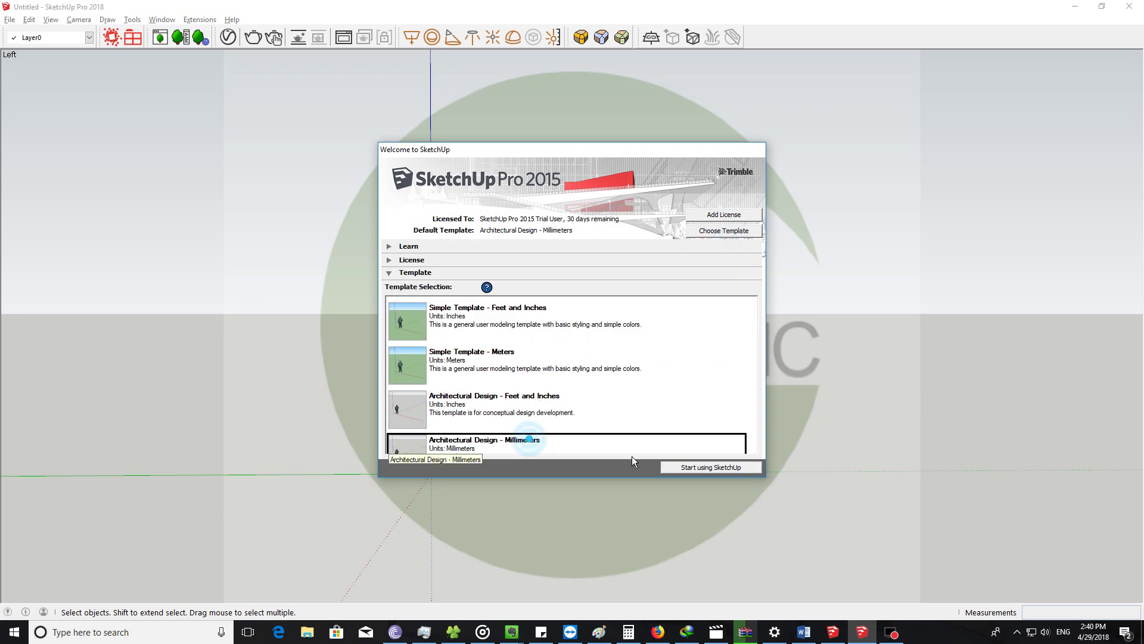
left_click(679, 468)
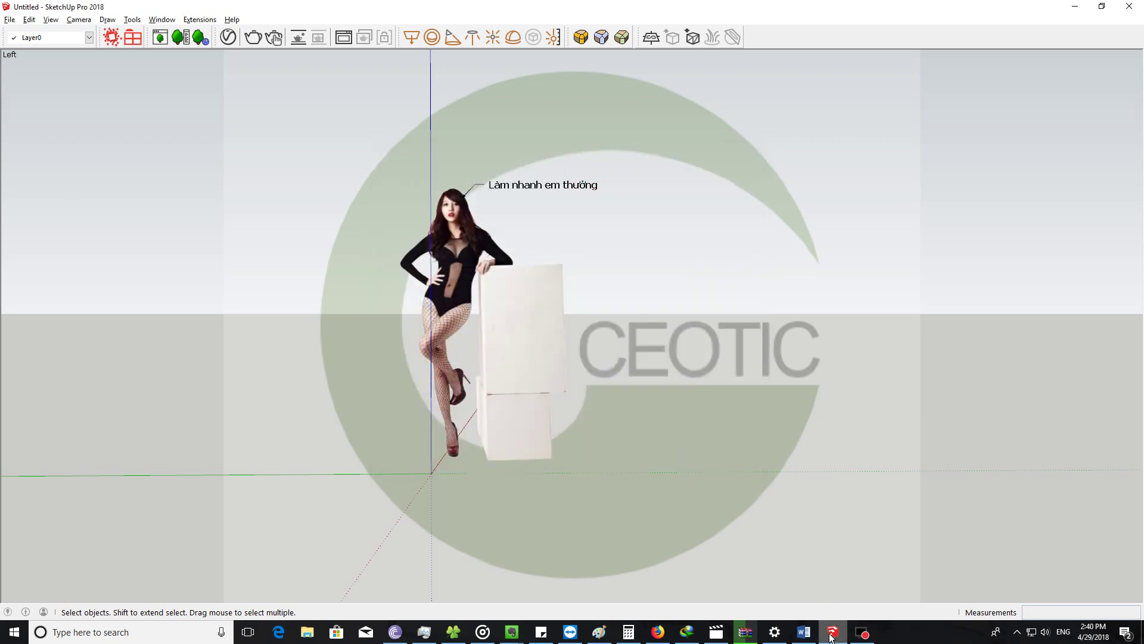
Step: Close SketchUp 2018, postpone the update notice with Remind Me Later, and return to Word
left_click(832, 631)
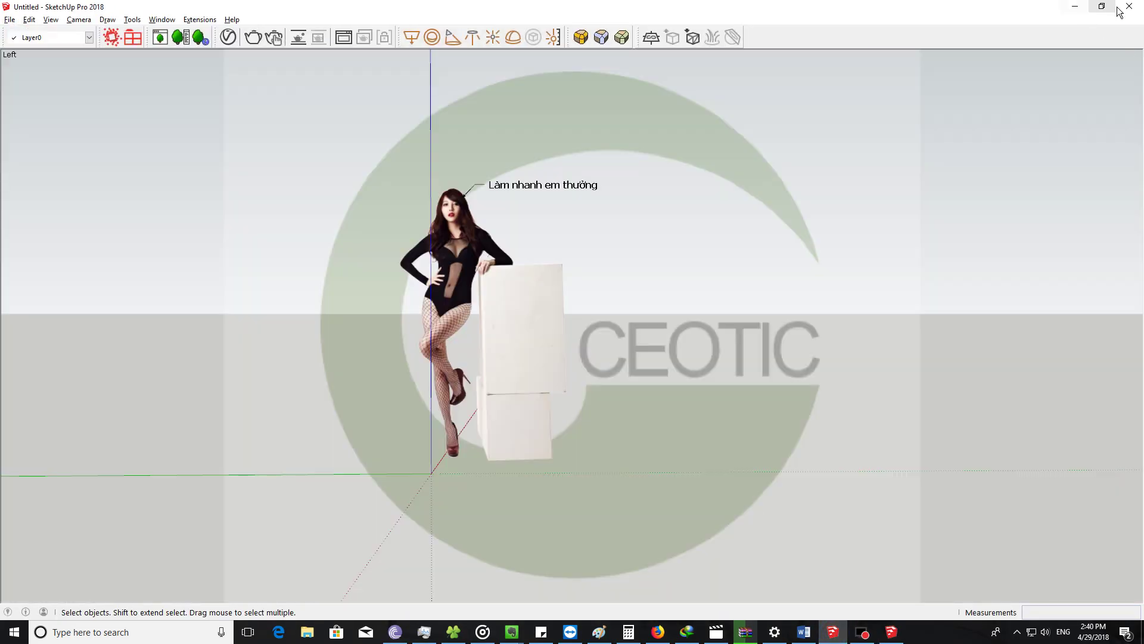
left_click(1130, 6)
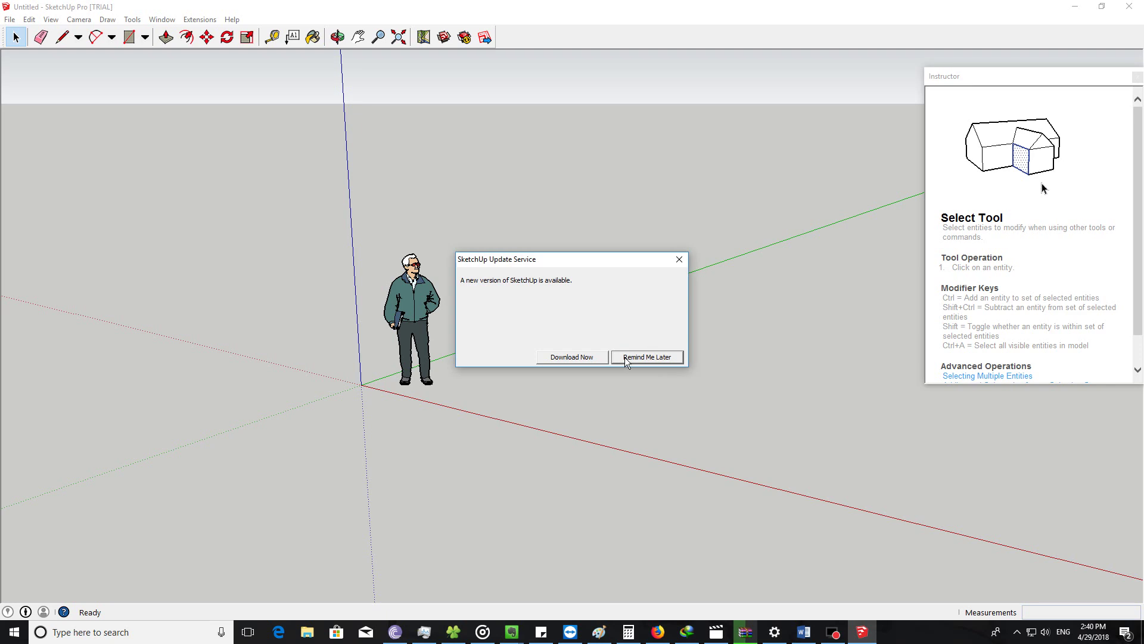
left_click(631, 356)
key("super")
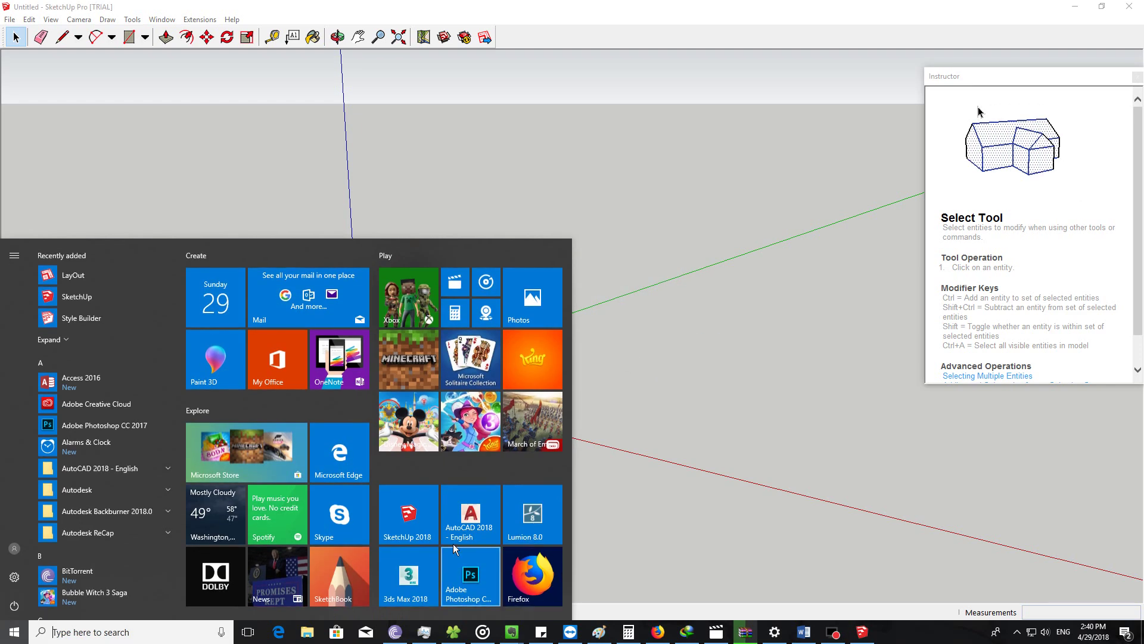
key("super")
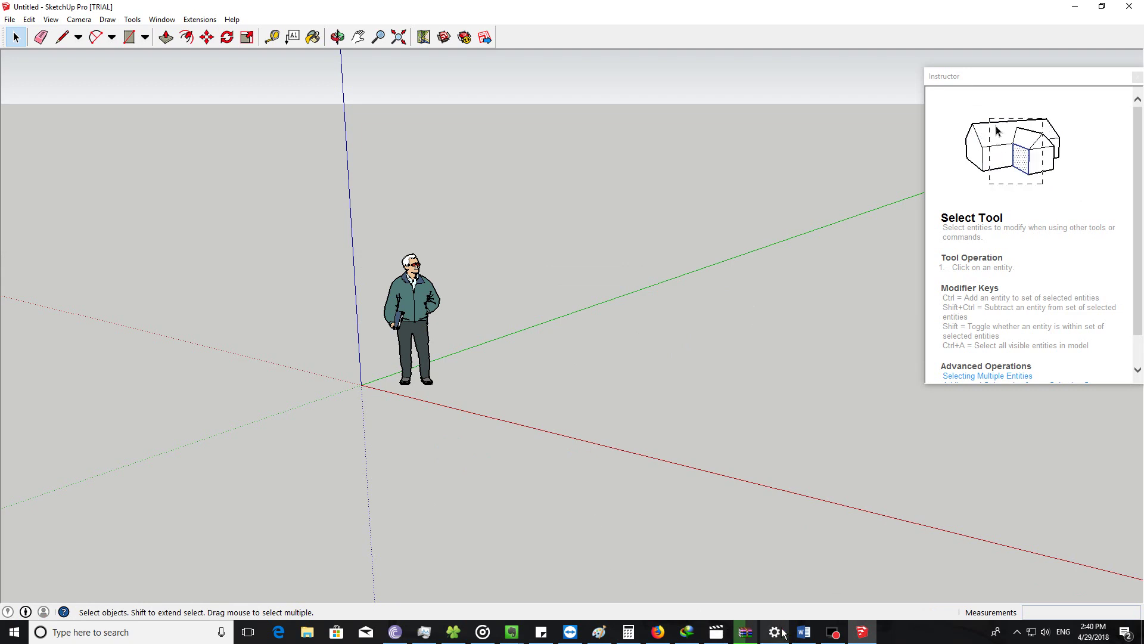
left_click(803, 631)
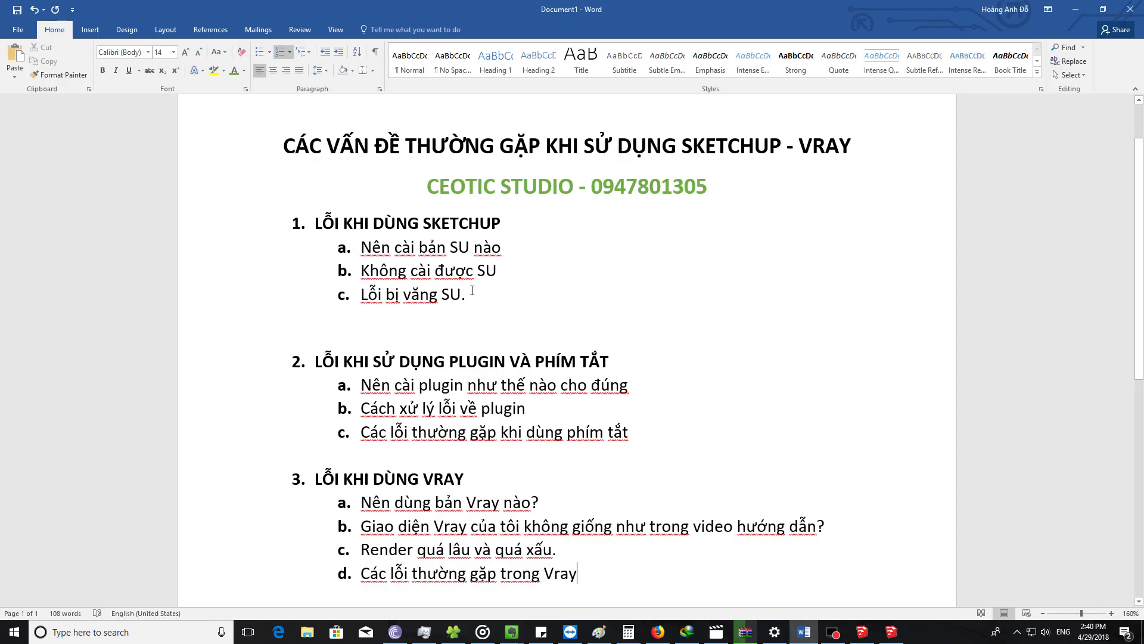
Step: Point out the 'Không cài được SU' item, then open the SU 17& Vray 3.4 upload by VietCG folder
left_click_drag(505, 270, 376, 247)
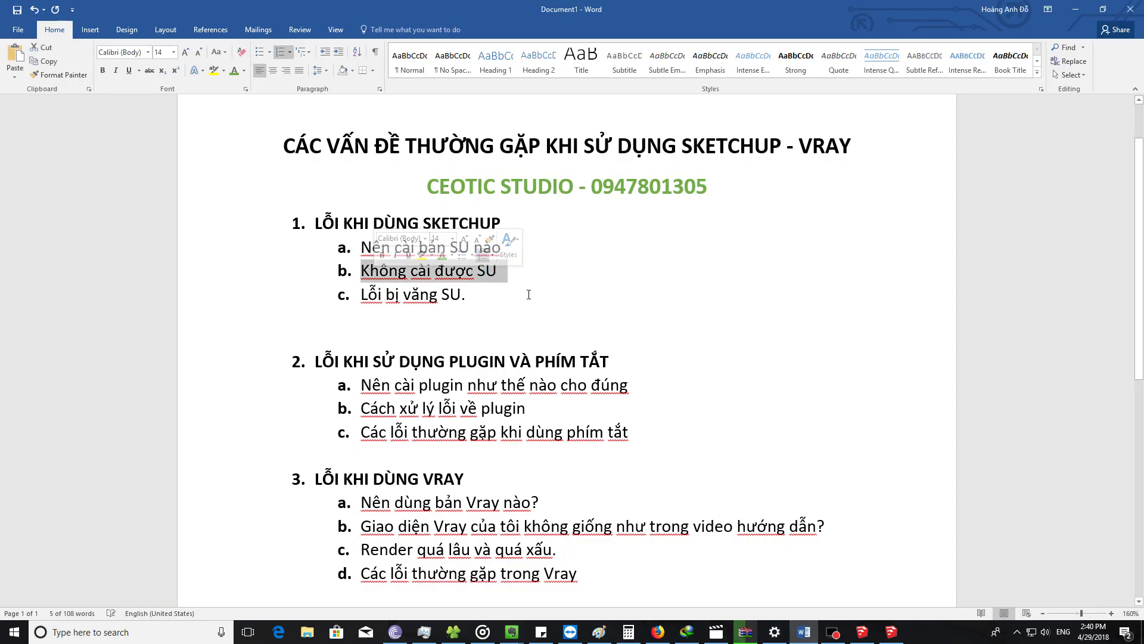
left_click(533, 273)
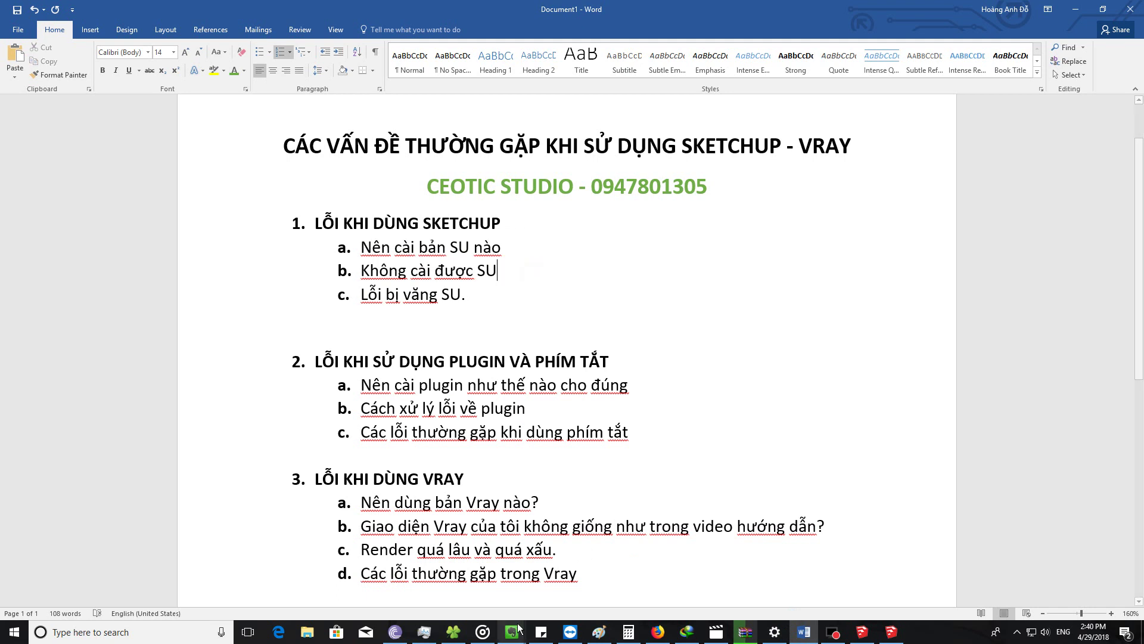
left_click(453, 632)
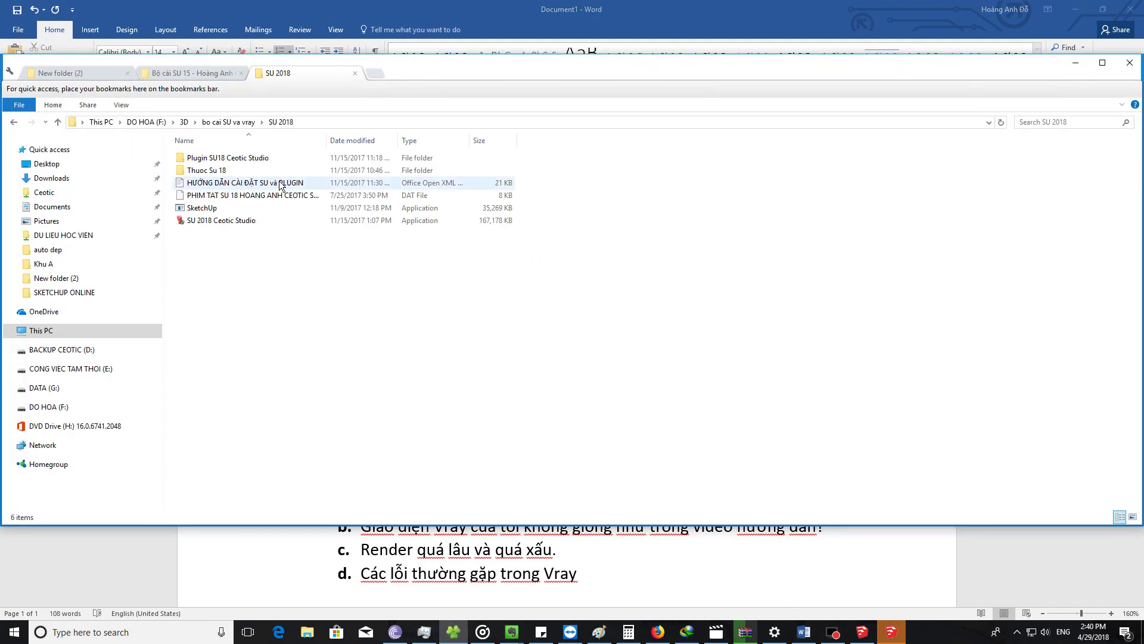
left_click(236, 121)
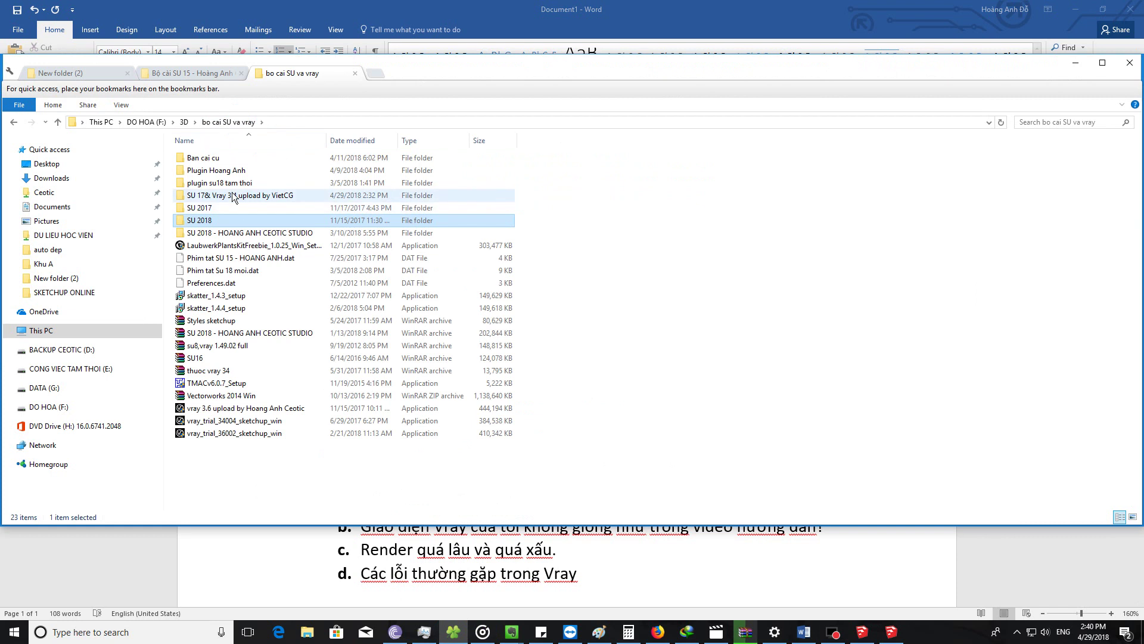
double_click(233, 194)
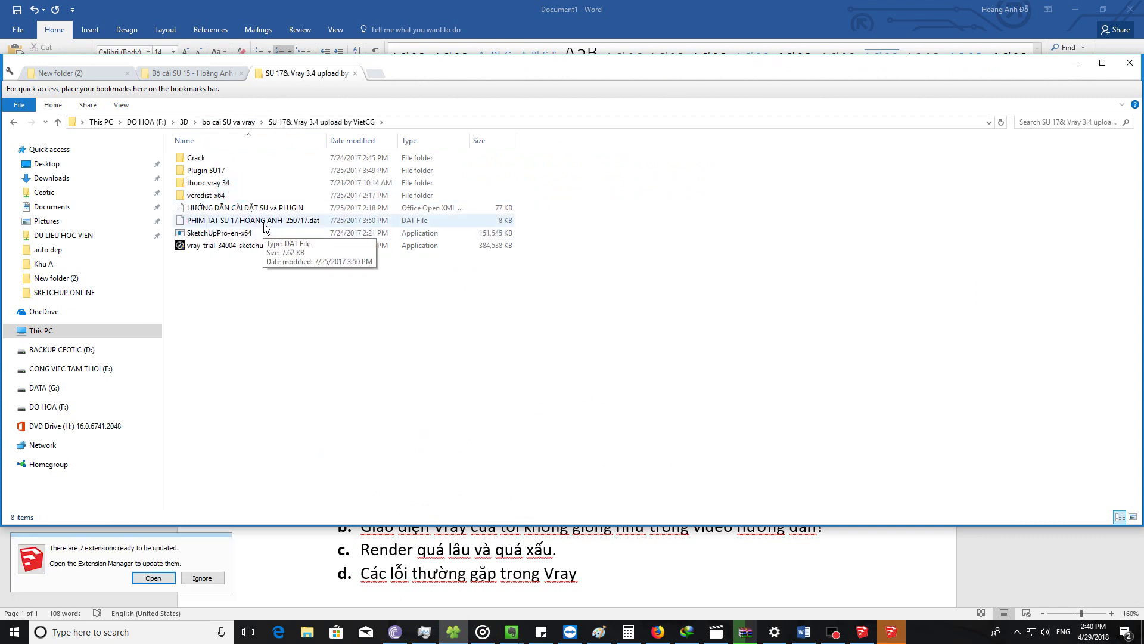
Step: View the vcredist_x64 folder contents and go back up to the installer set folder
left_click(214, 197)
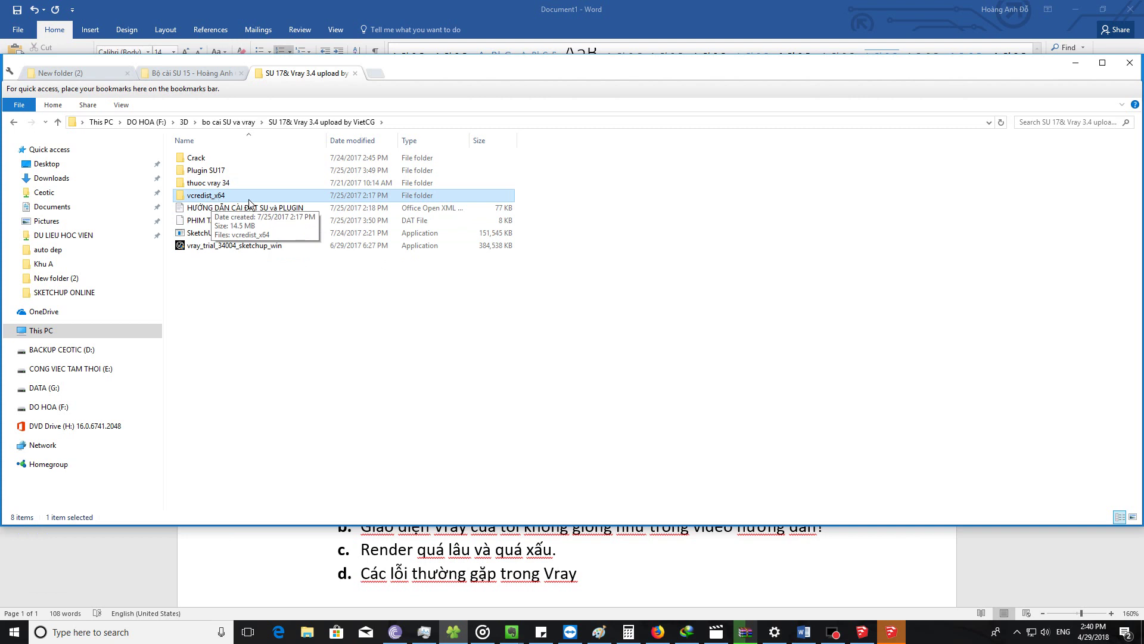
double_click(208, 200)
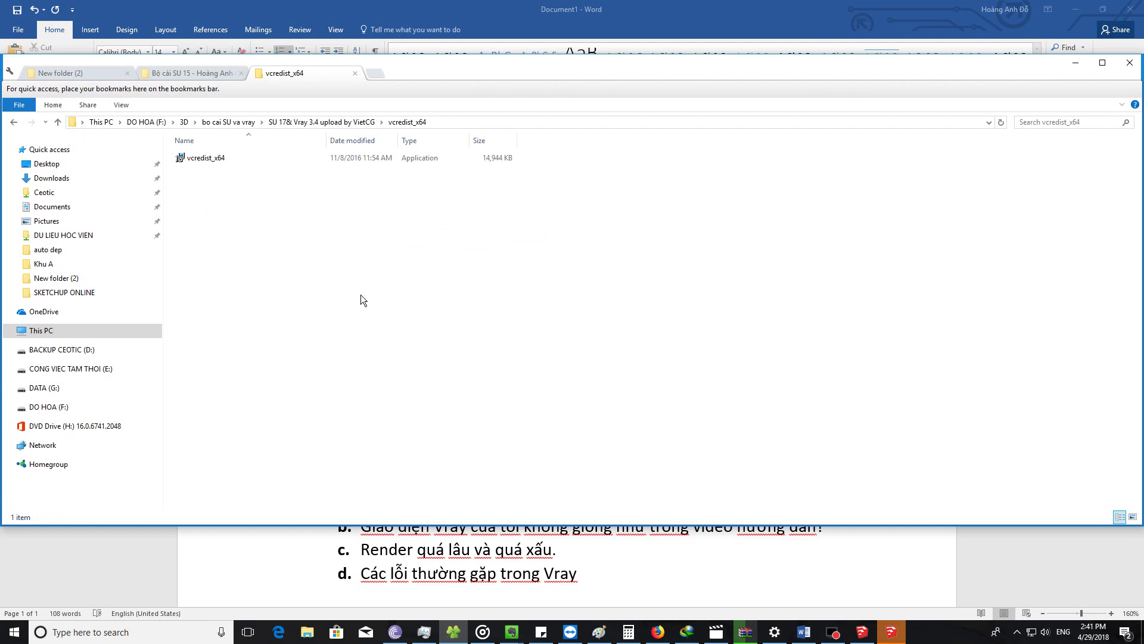
key("BackSpace")
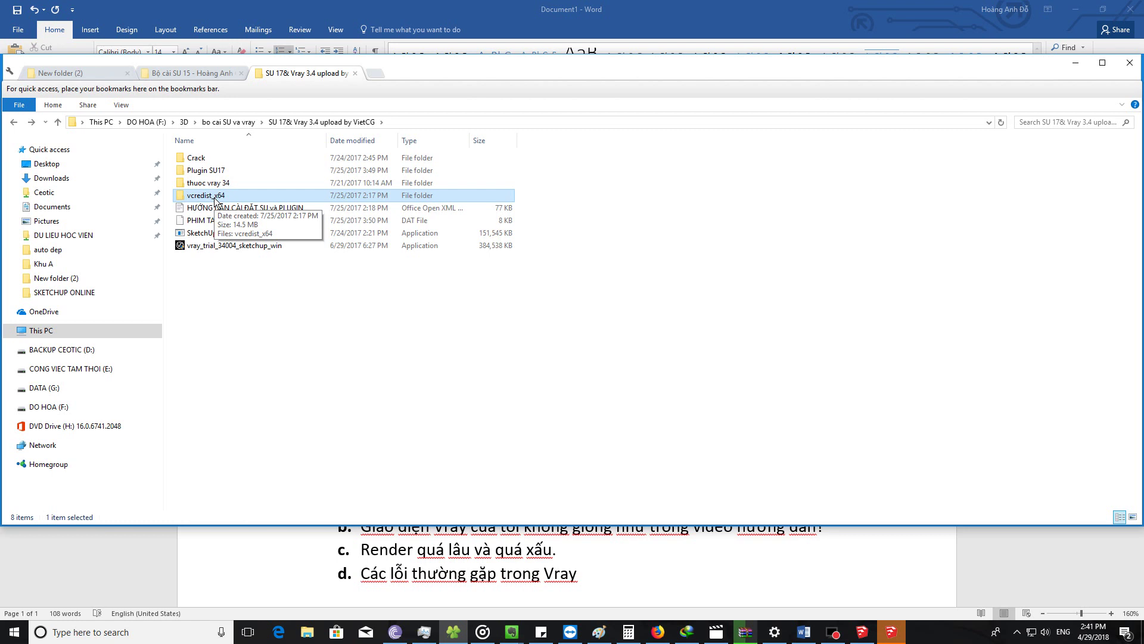
left_click(658, 633)
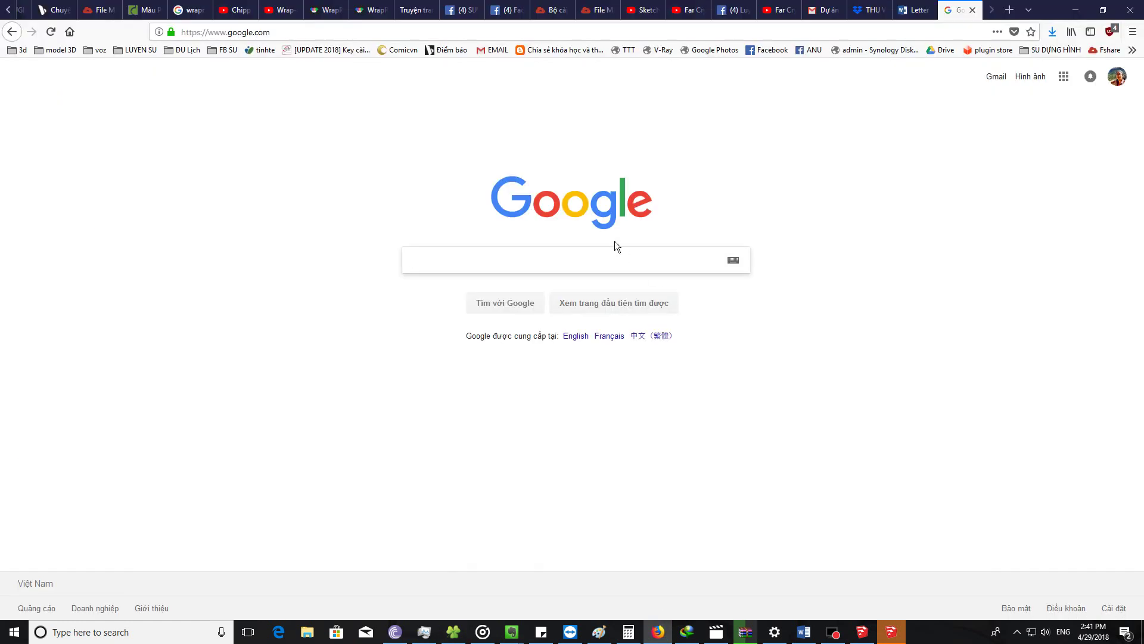
Step: Search Google for 'vcredist_x64 là gì'
type("vccredi")
key("Down")
type("là gì")
key("Return")
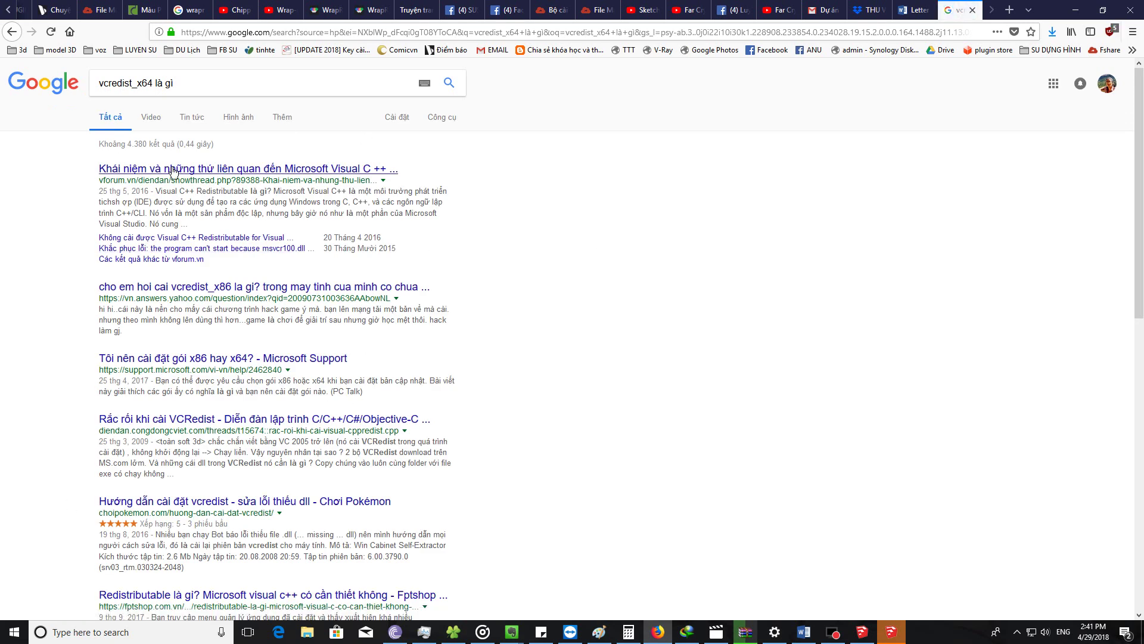
Step: Compare the SU 15 and SU 17 & Vray 3.4 installer folders in Explorer
left_click(456, 633)
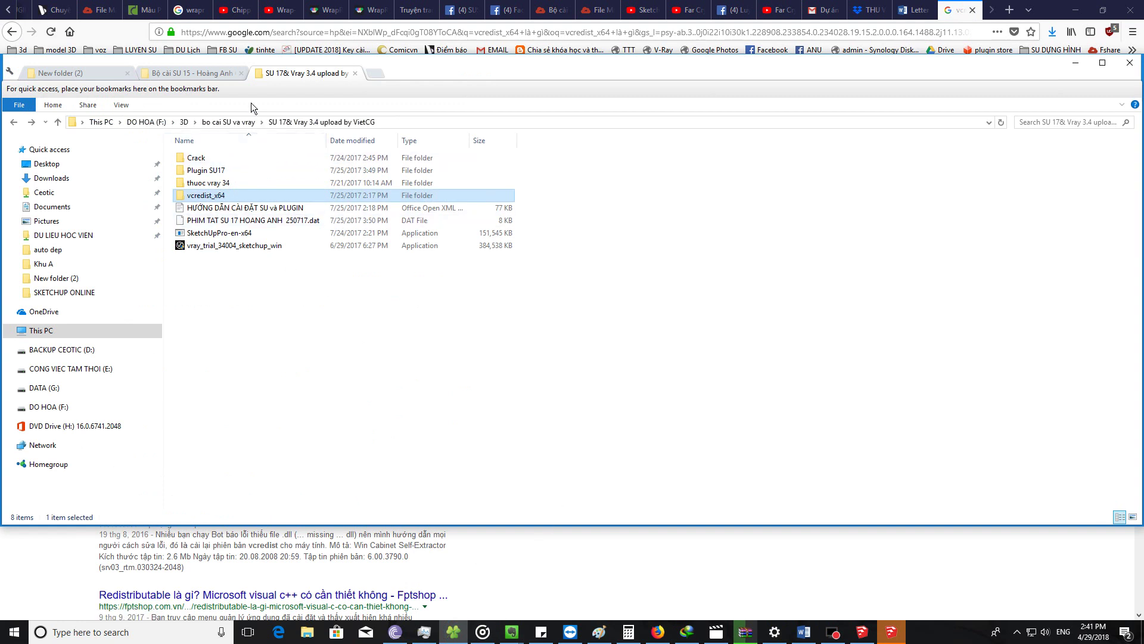
left_click(186, 73)
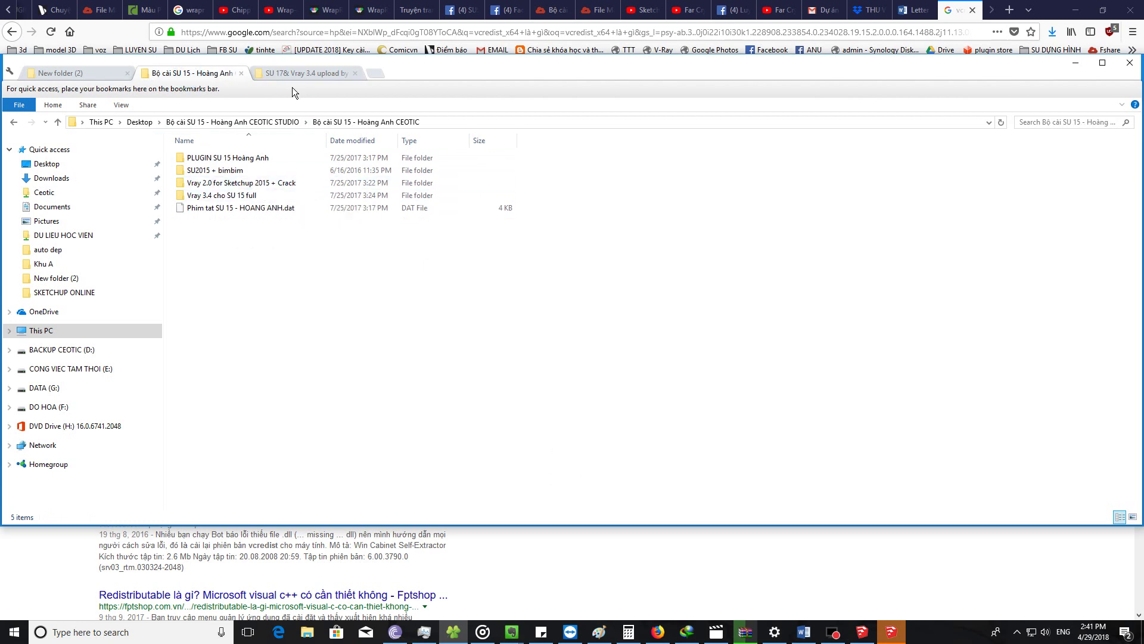
left_click(302, 75)
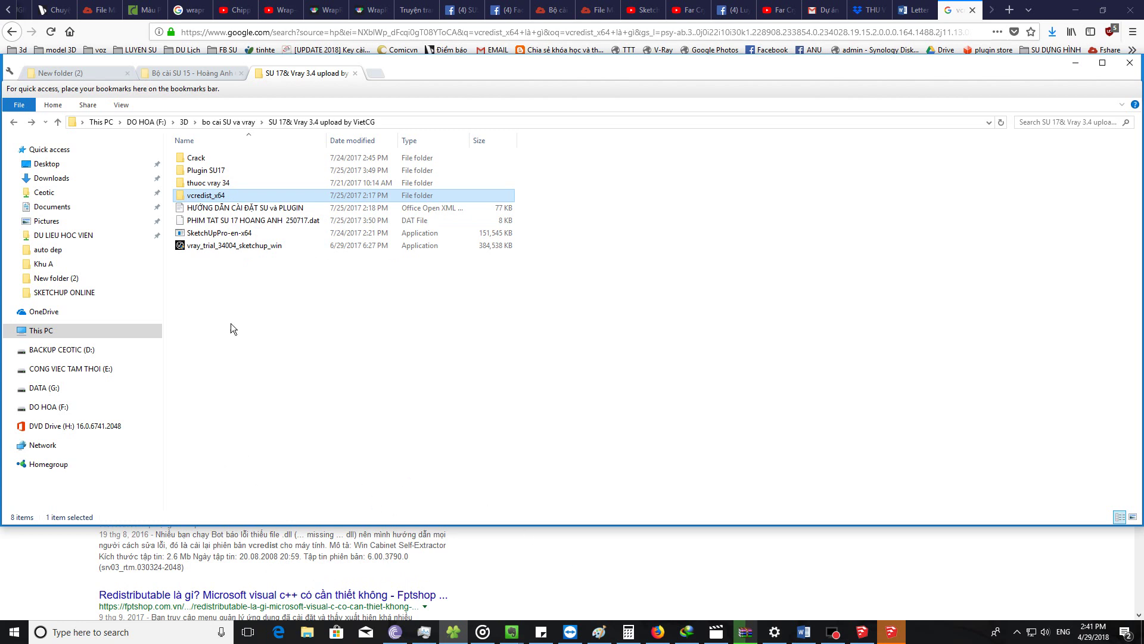
mouse_move(206, 195)
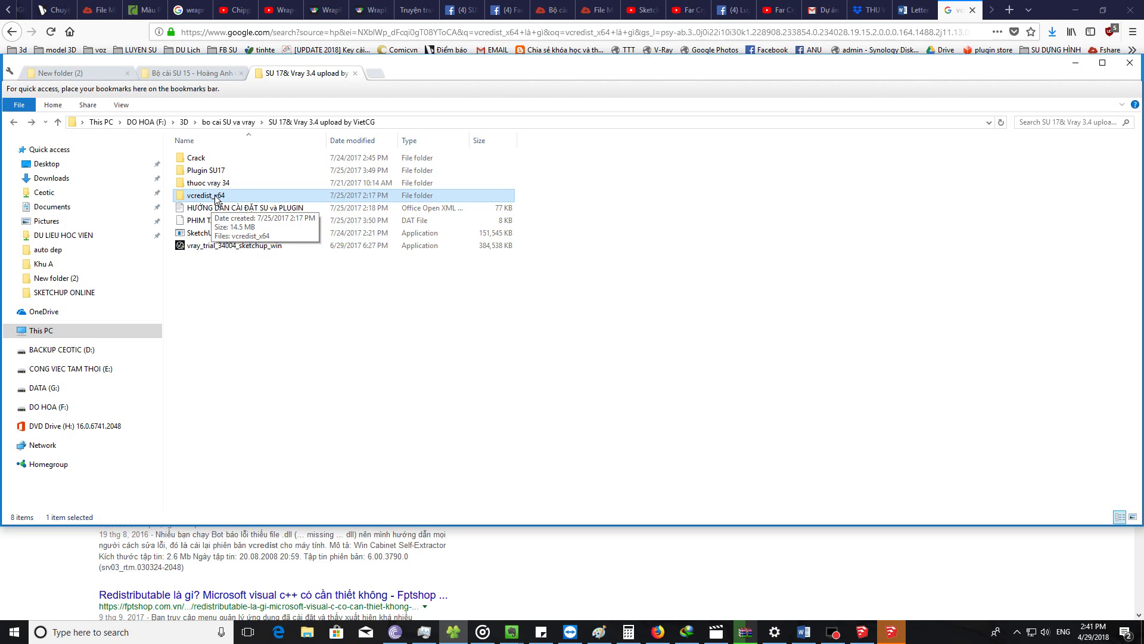
Step: Bring the Google results back and type the new query 'huớng dẫn cập nhật win 10'
left_click(613, 552)
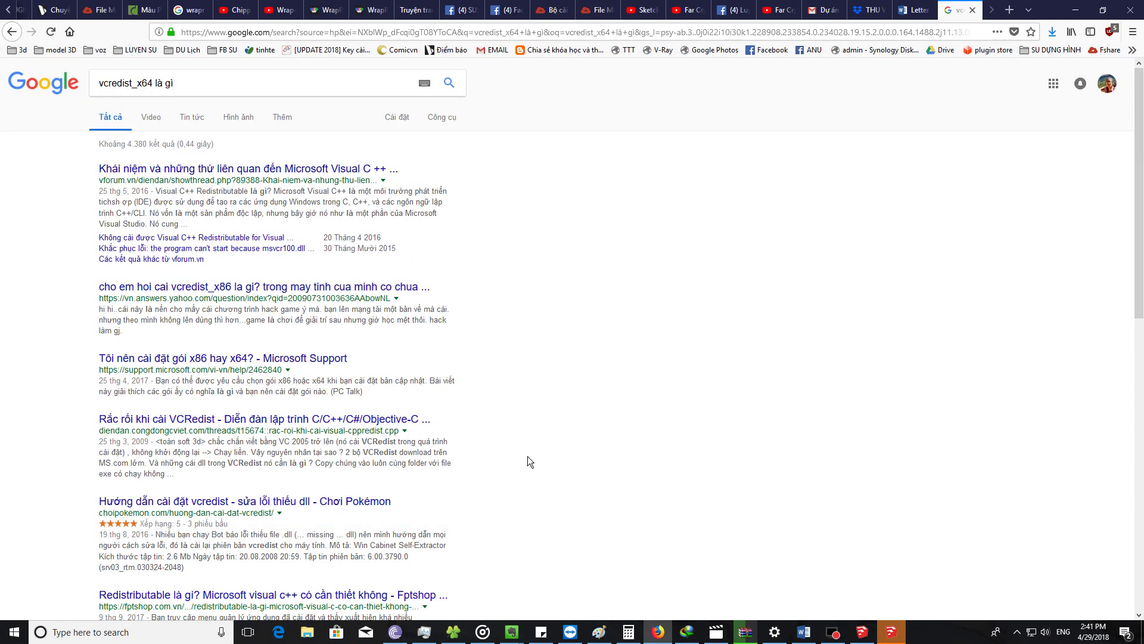
left_click(182, 84)
type("huớng dẫn cập nhật win 10")
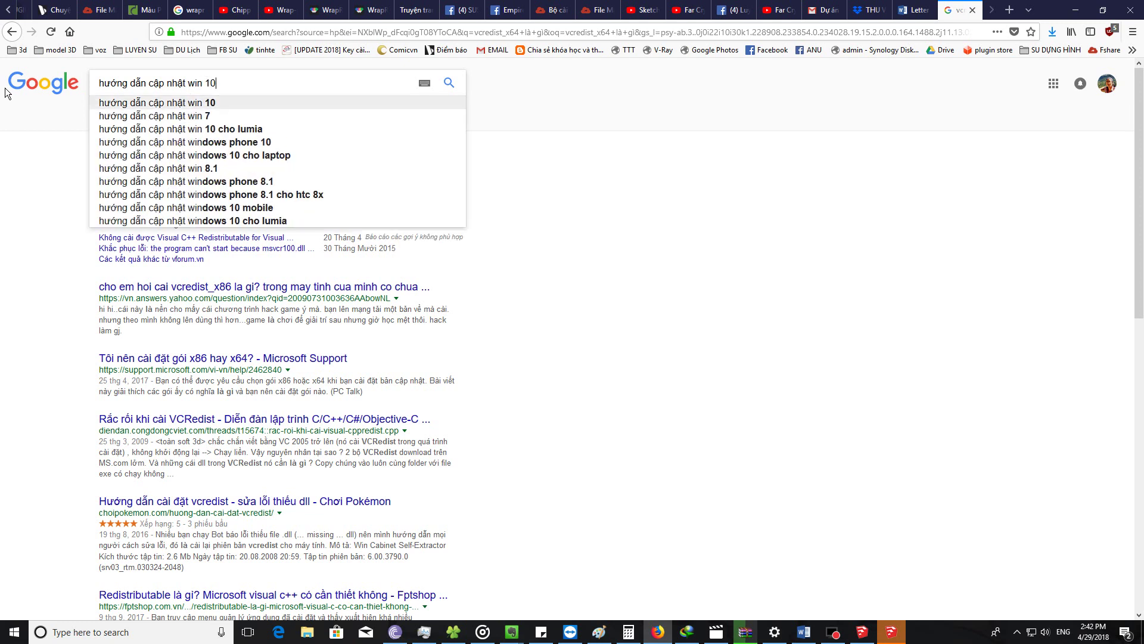
Step: Search the Windows 10 update guide, then check the four pending updates in Windows Update
key("Return")
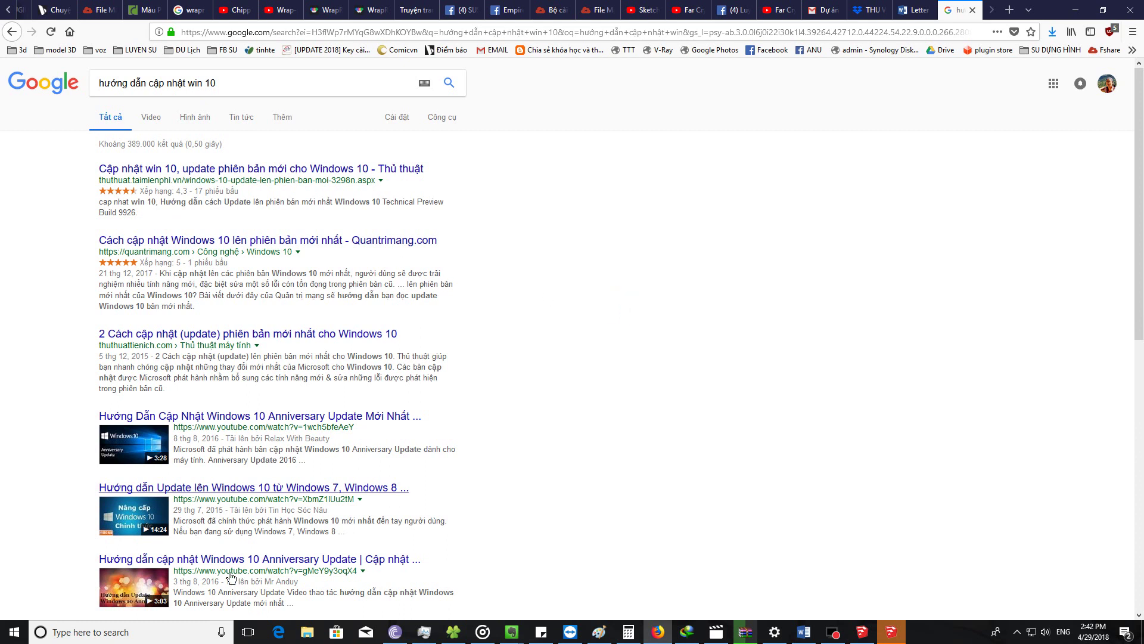
left_click(18, 633)
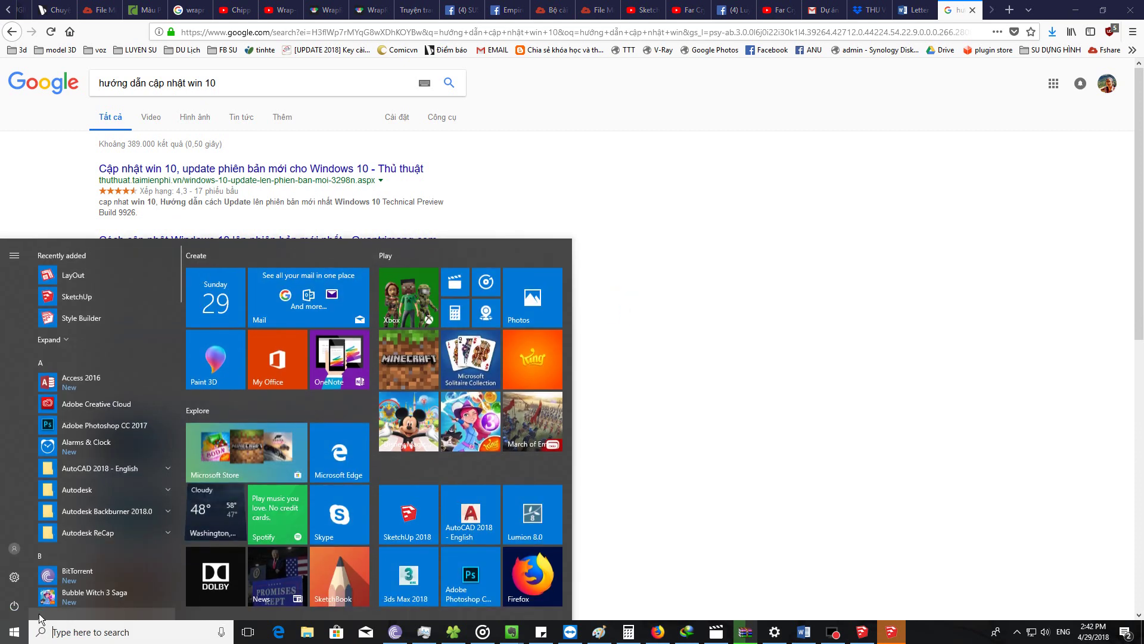
type("window update")
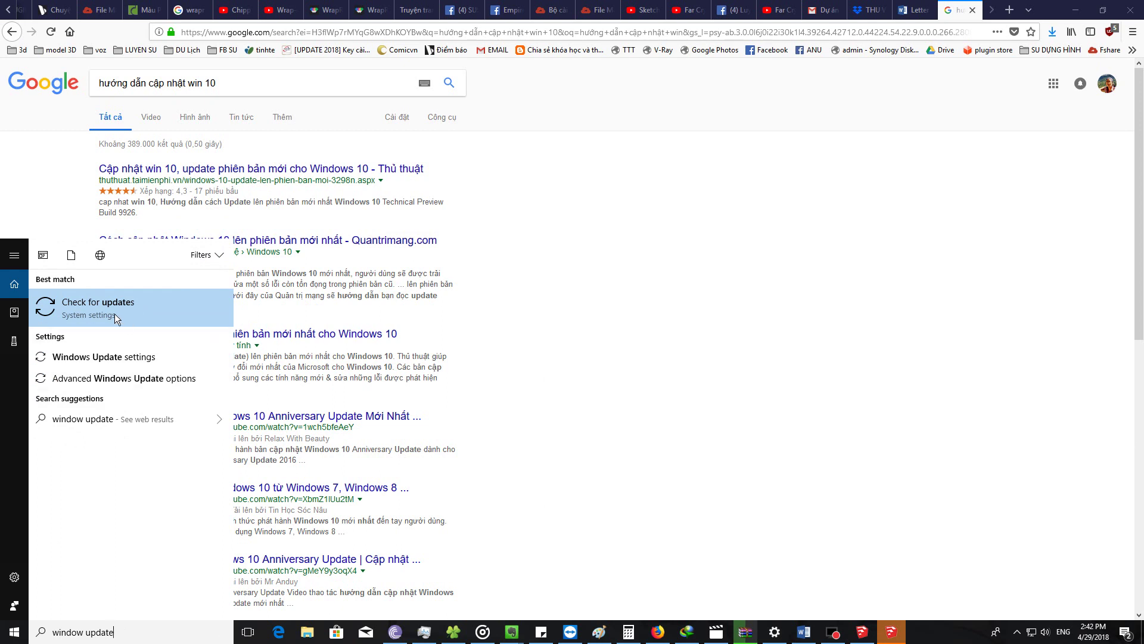
left_click(120, 310)
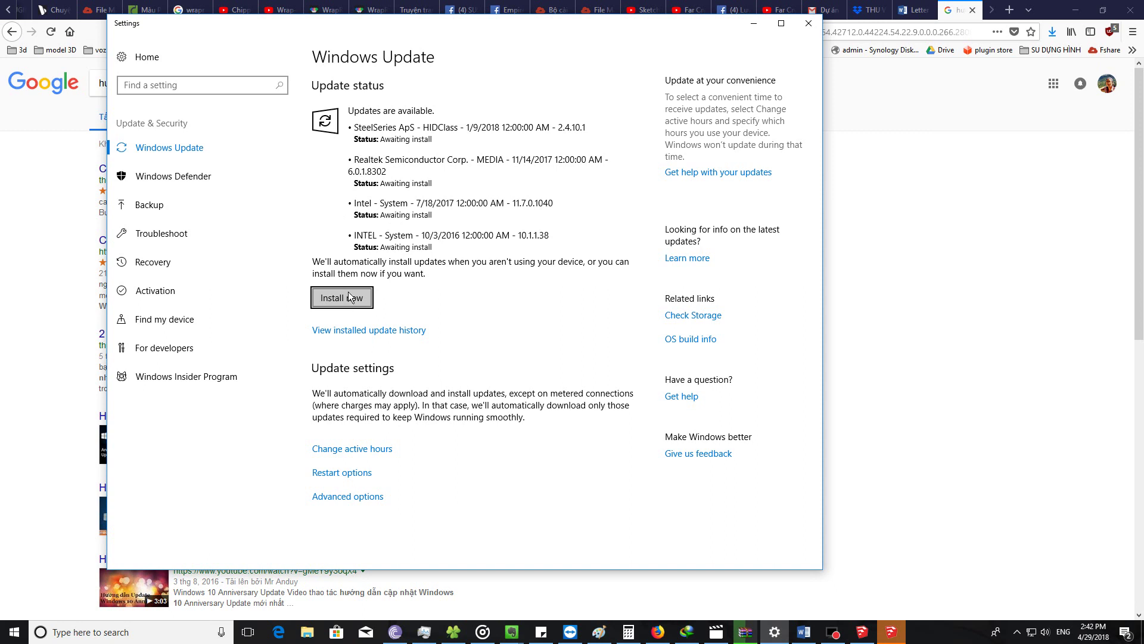
left_click(752, 24)
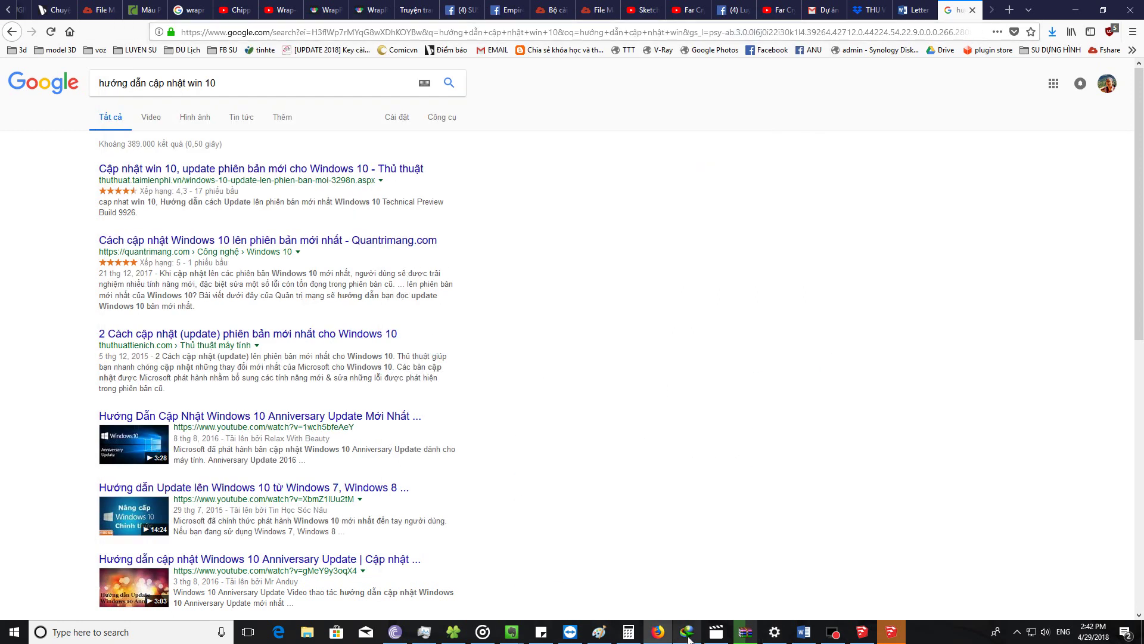
Step: Revisit the SU 17& Vray 3.4 upload by VietCG folder, then switch to another program
left_click(453, 632)
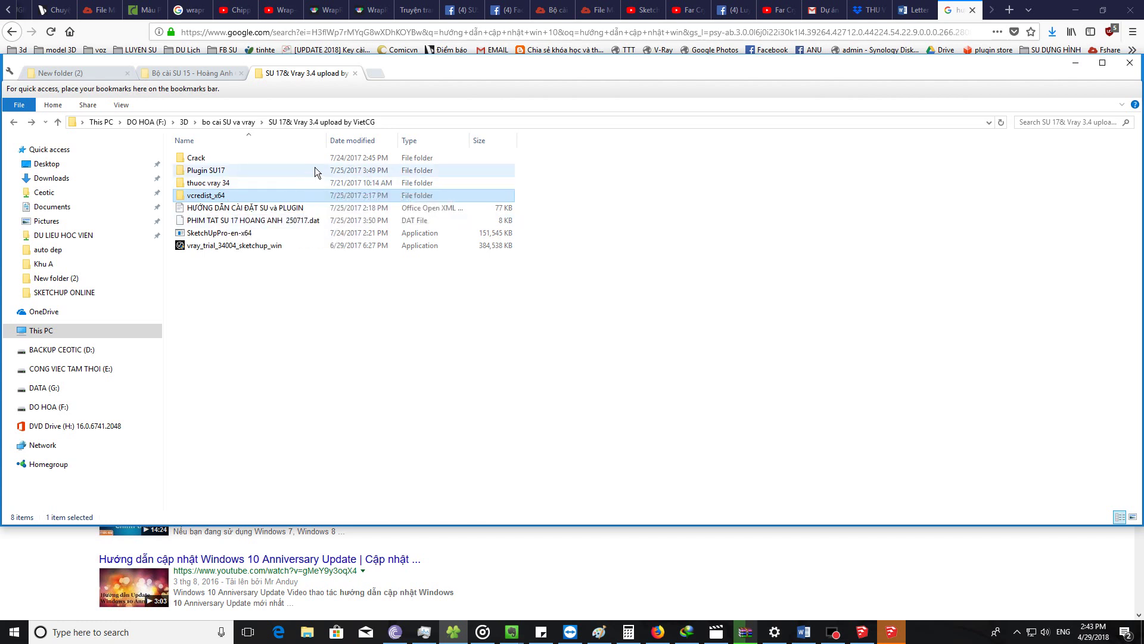
left_click(802, 631)
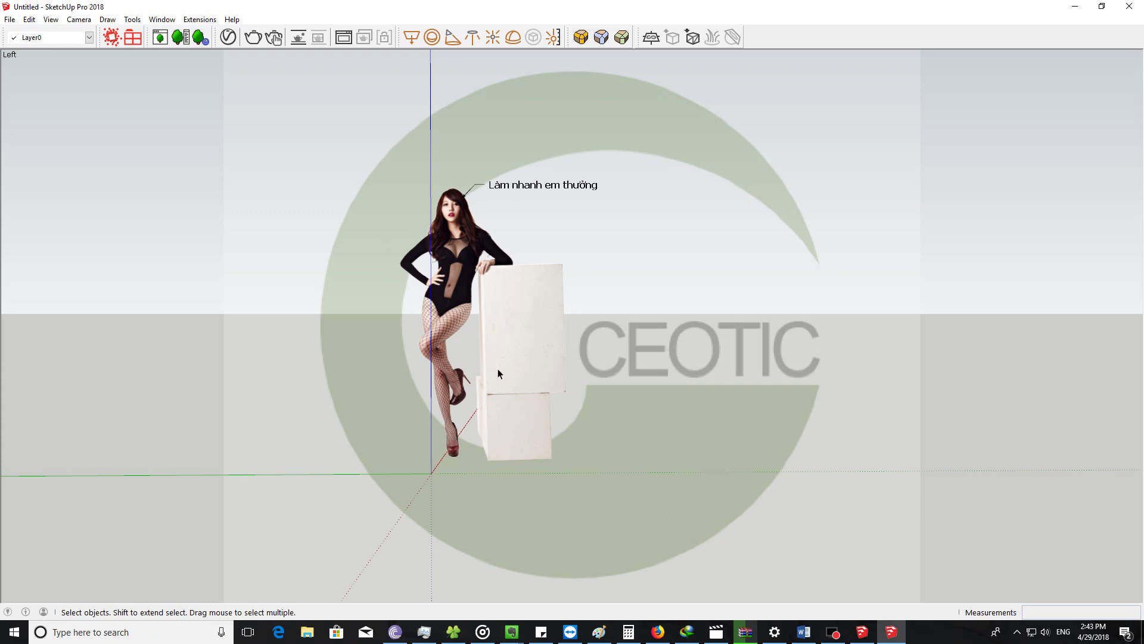
Step: Highlight item c, 'Lỗi bị văng SU.', in the Word outline, then return to Firefox
left_click(800, 633)
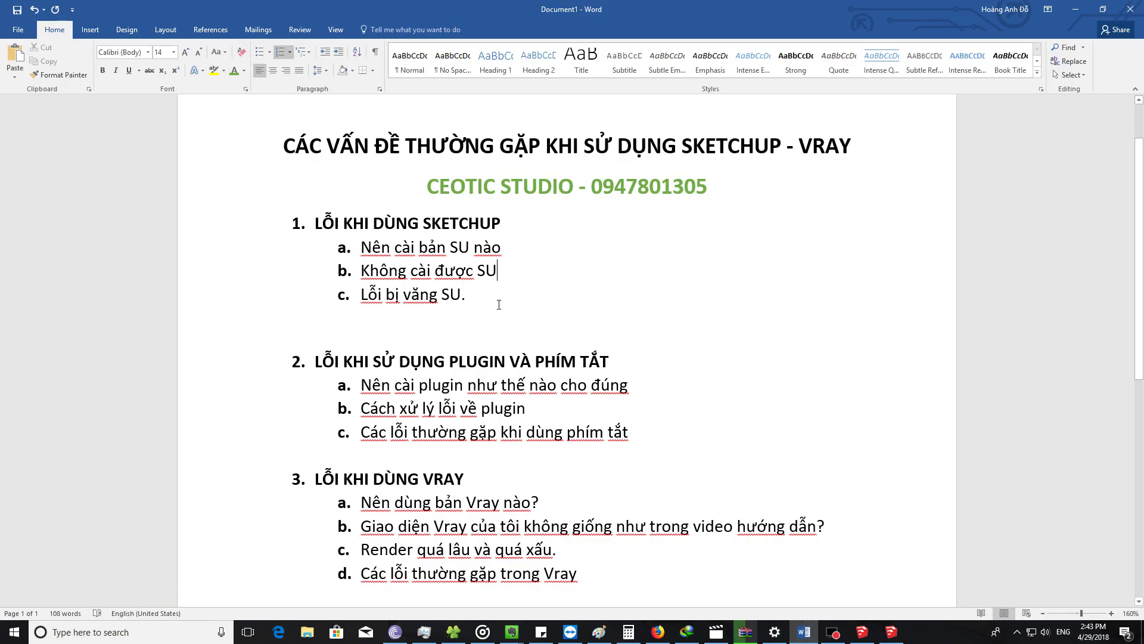
left_click(481, 293)
double_click(480, 293)
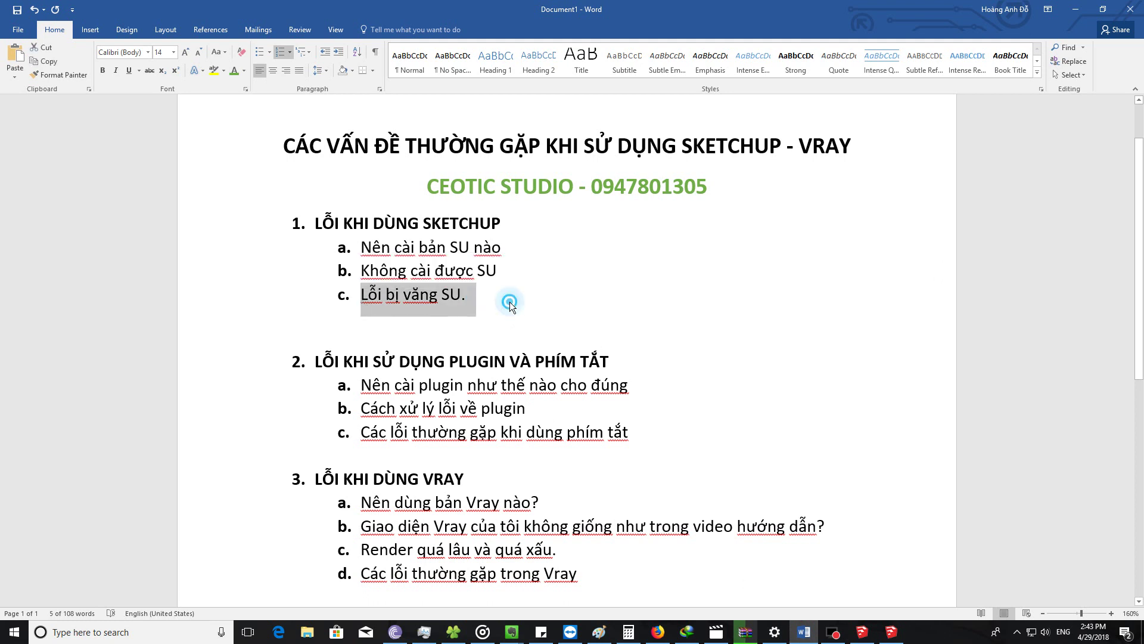
left_click(475, 300)
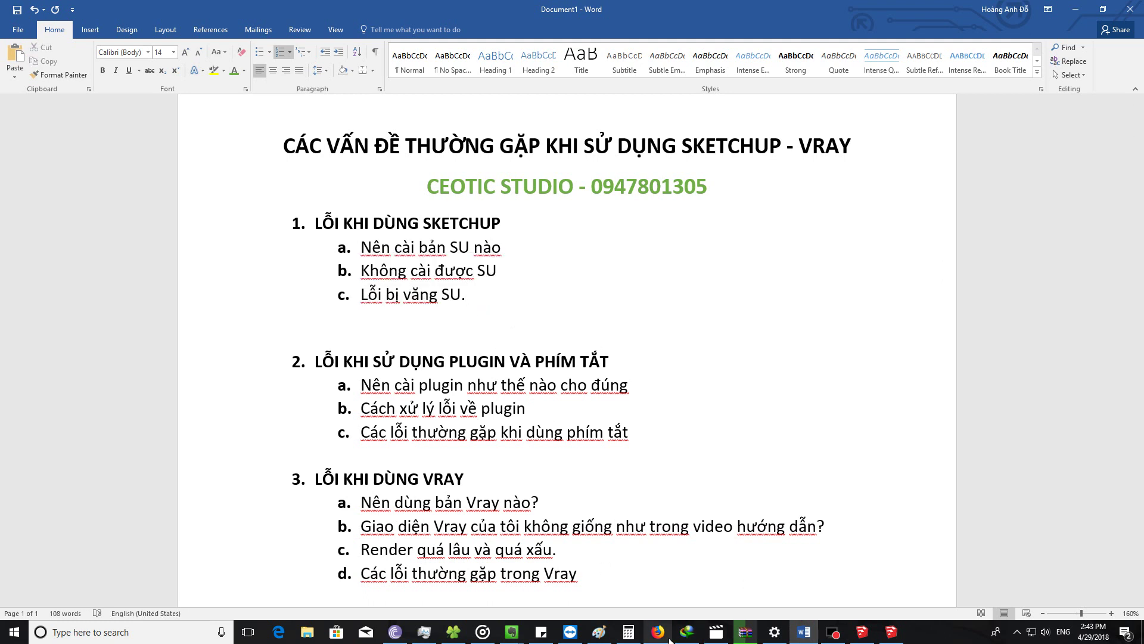
left_click(658, 632)
Step: Search Google for 'bugsplat sketchup' and switch to the image results
left_click(236, 81)
key("ctrl+a")
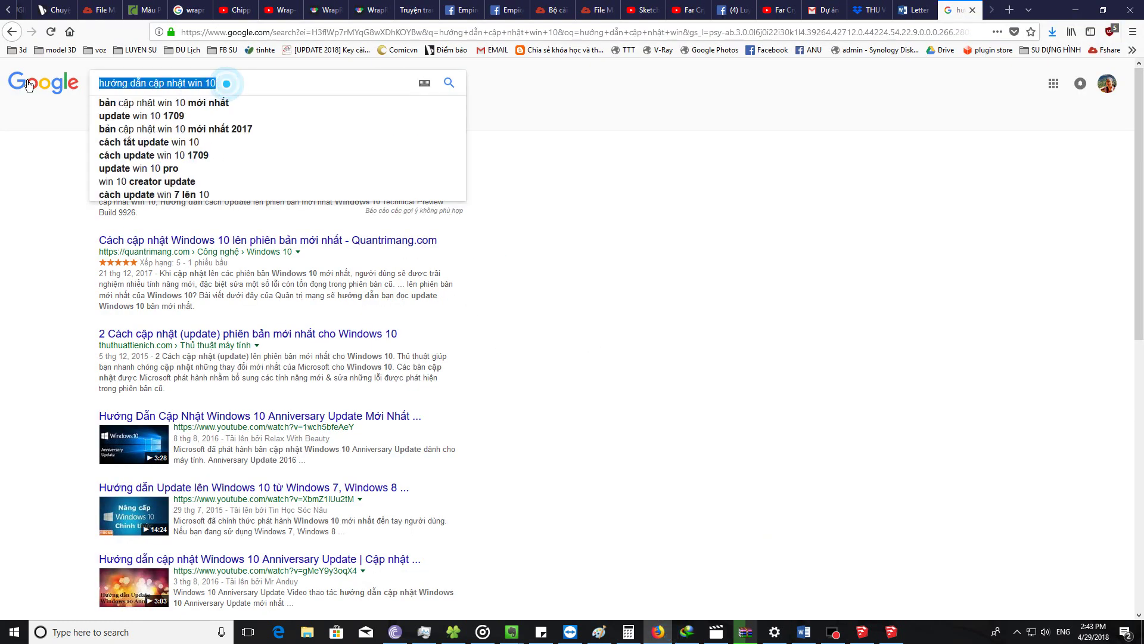
type("bugspl")
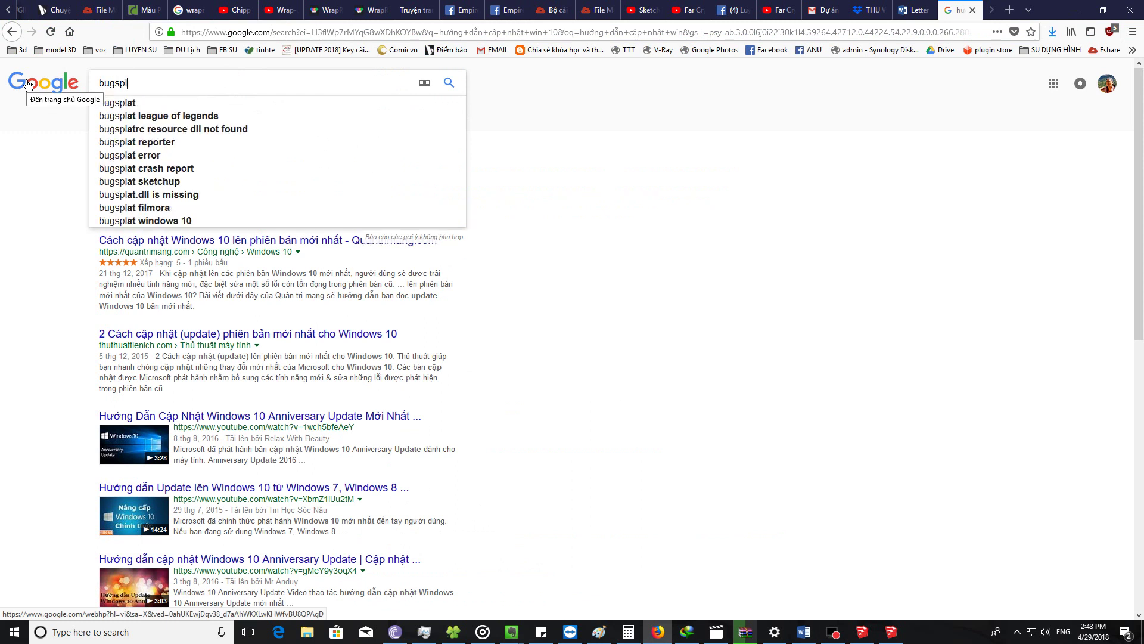
type("at sketchup")
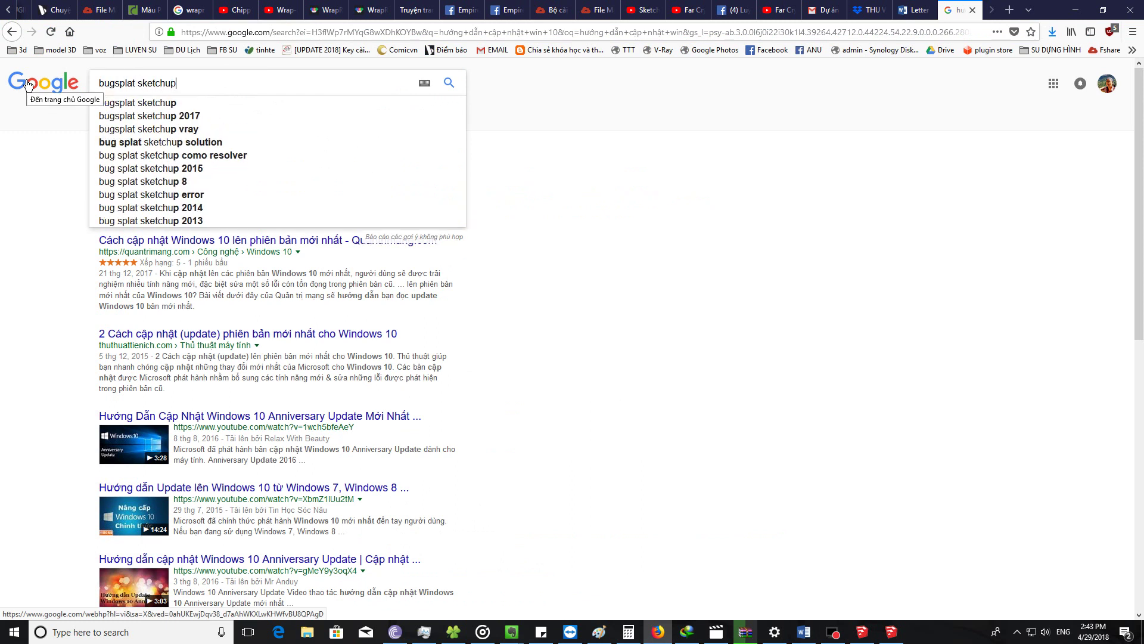
key("Return")
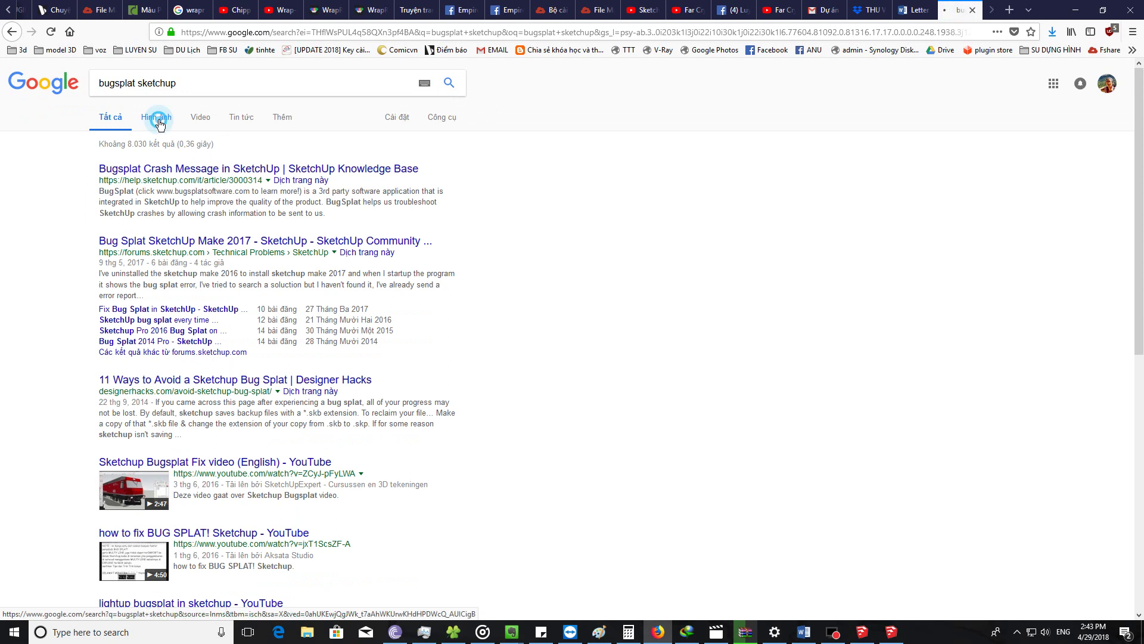
left_click(156, 117)
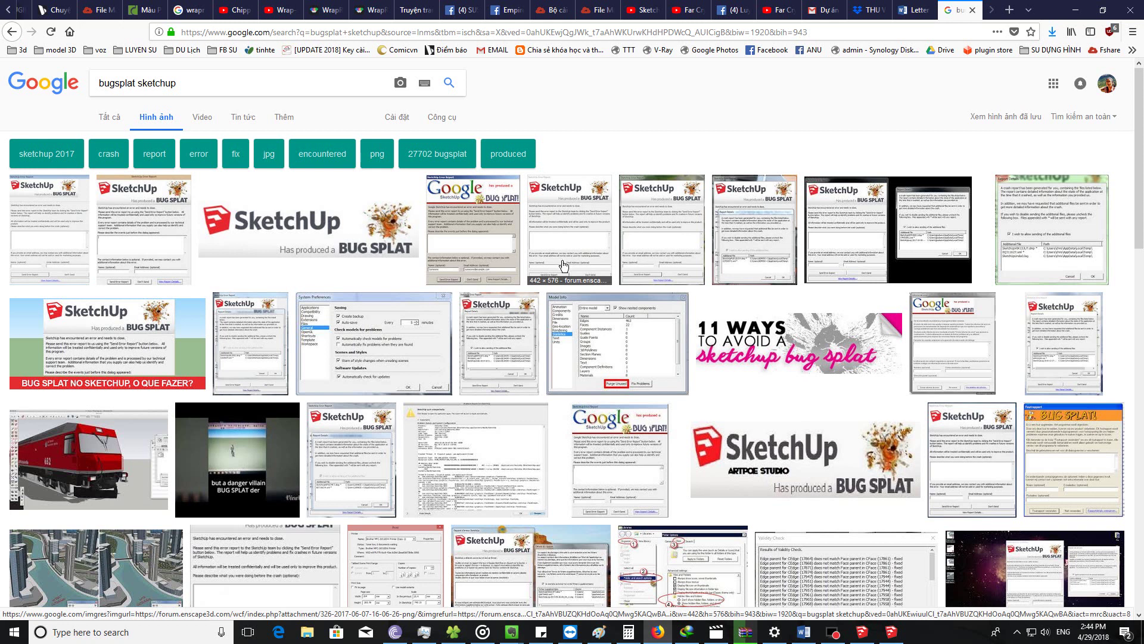
Step: Open the SUSU - SKETCHUP ONLINE group and select its web address and name
left_click(739, 11)
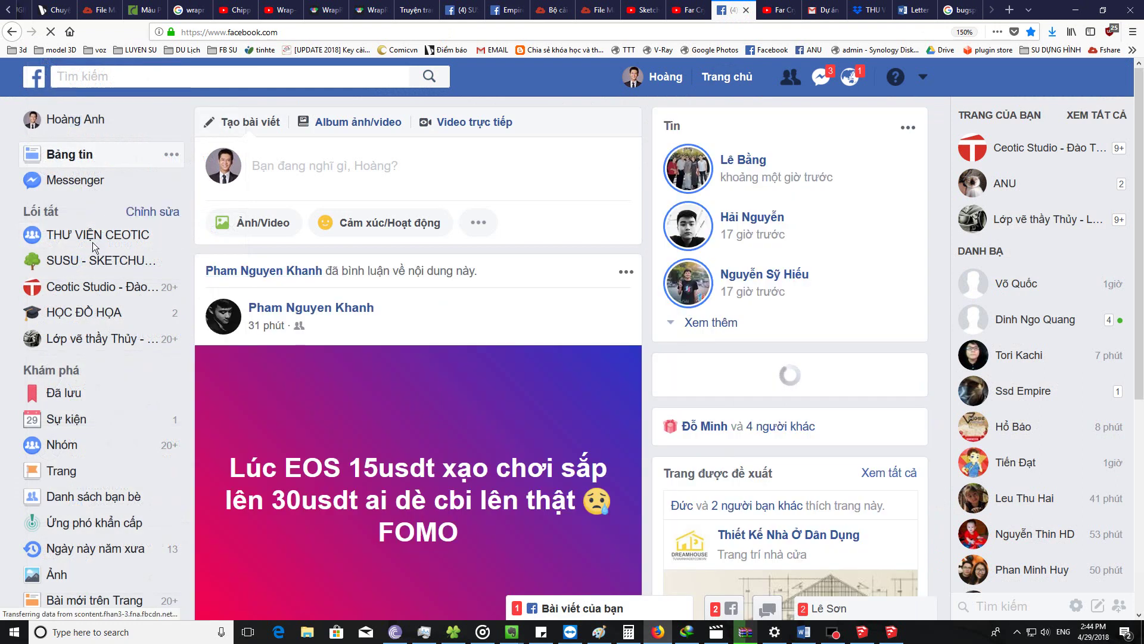
left_click(84, 260)
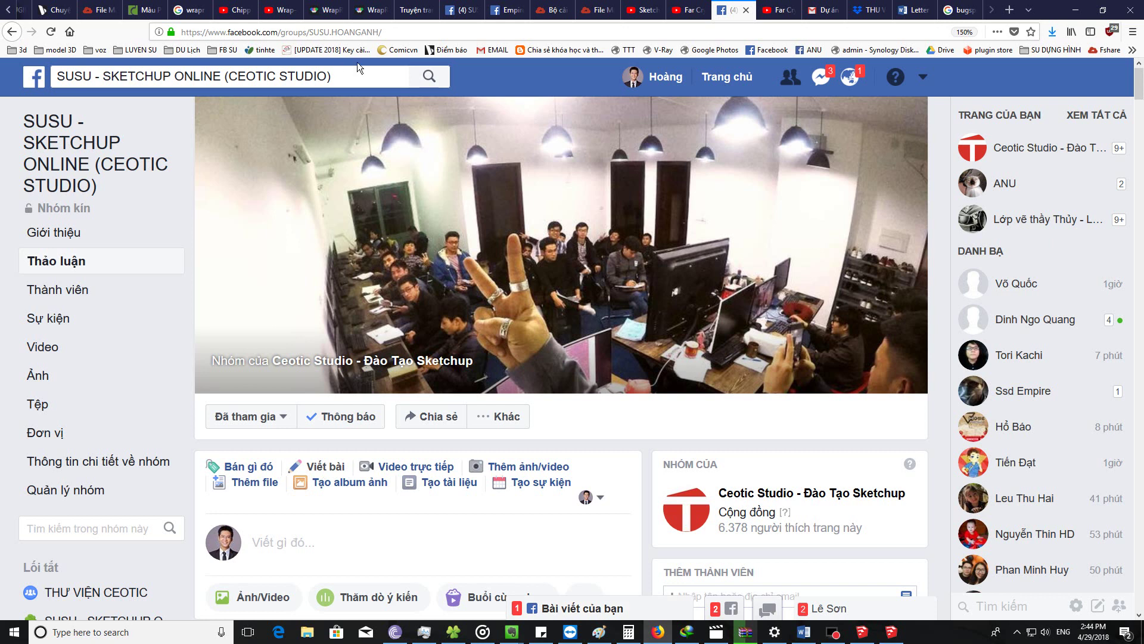
left_click(278, 33)
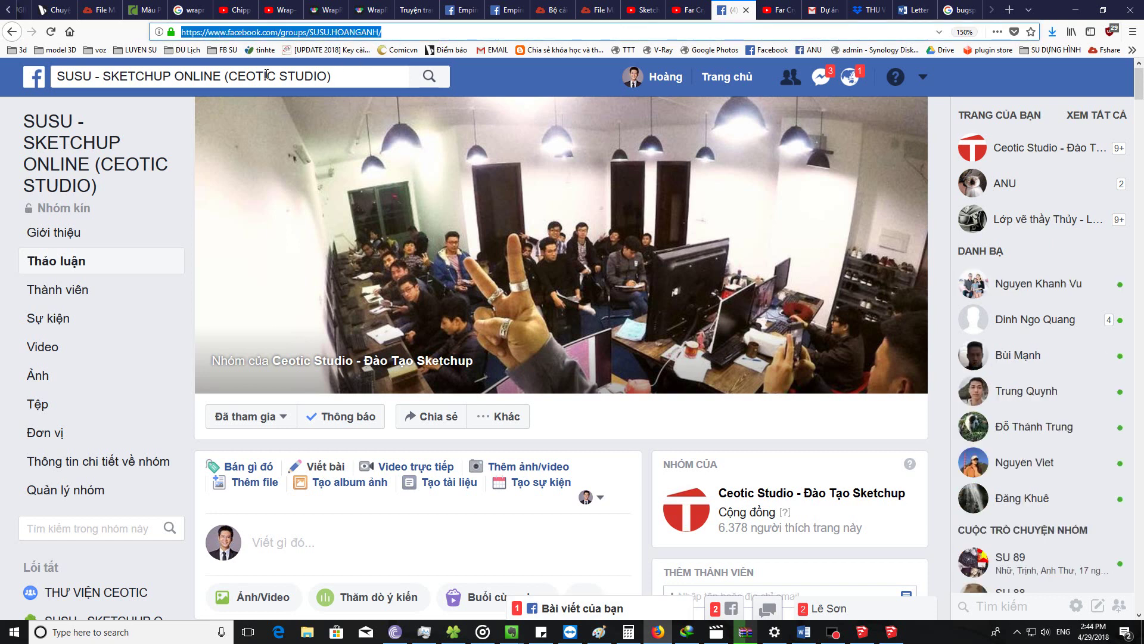
left_click(117, 83)
left_click_drag(57, 76, 342, 78)
left_click(345, 77)
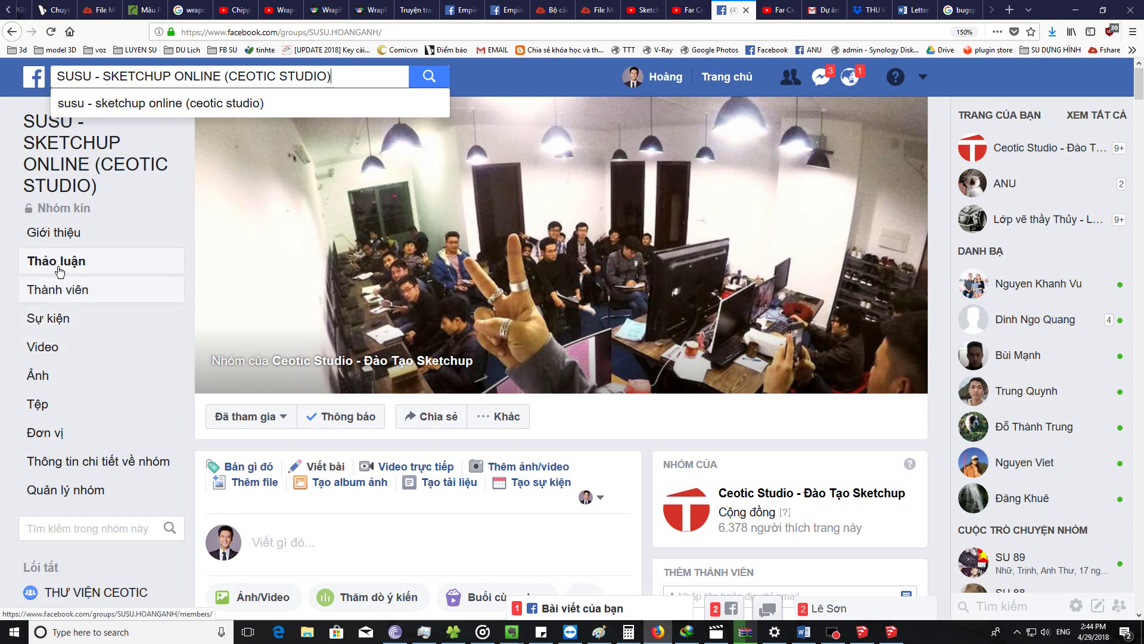
Step: Show the group's About page with full rules and open the common-errors album in a new tab
left_click(72, 233)
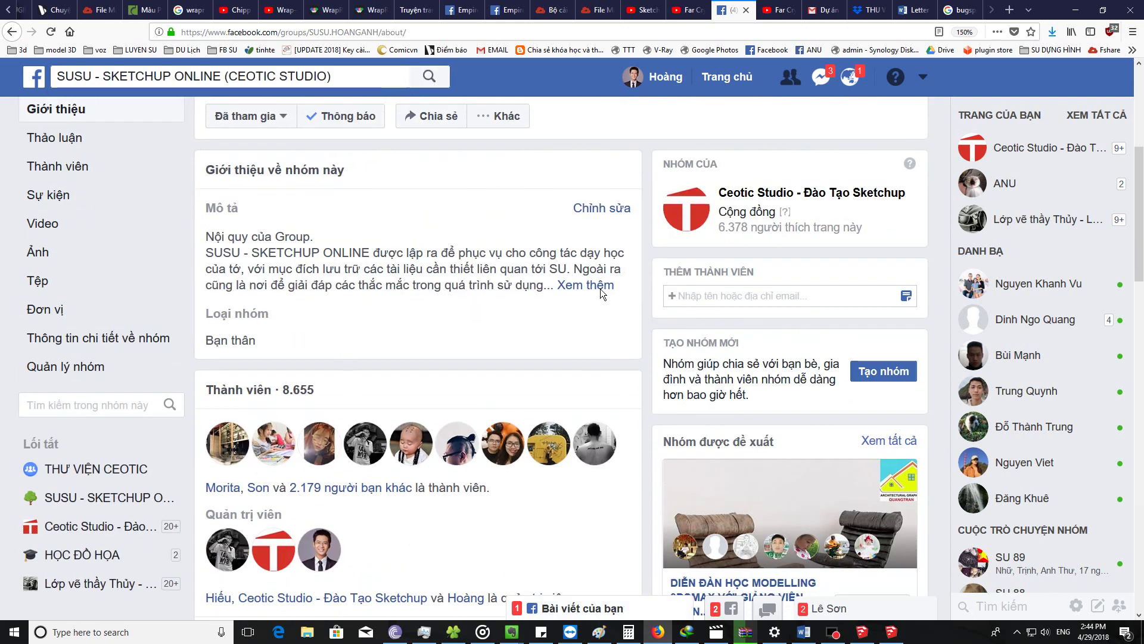
left_click(594, 286)
scroll(306, 294, "down", 3)
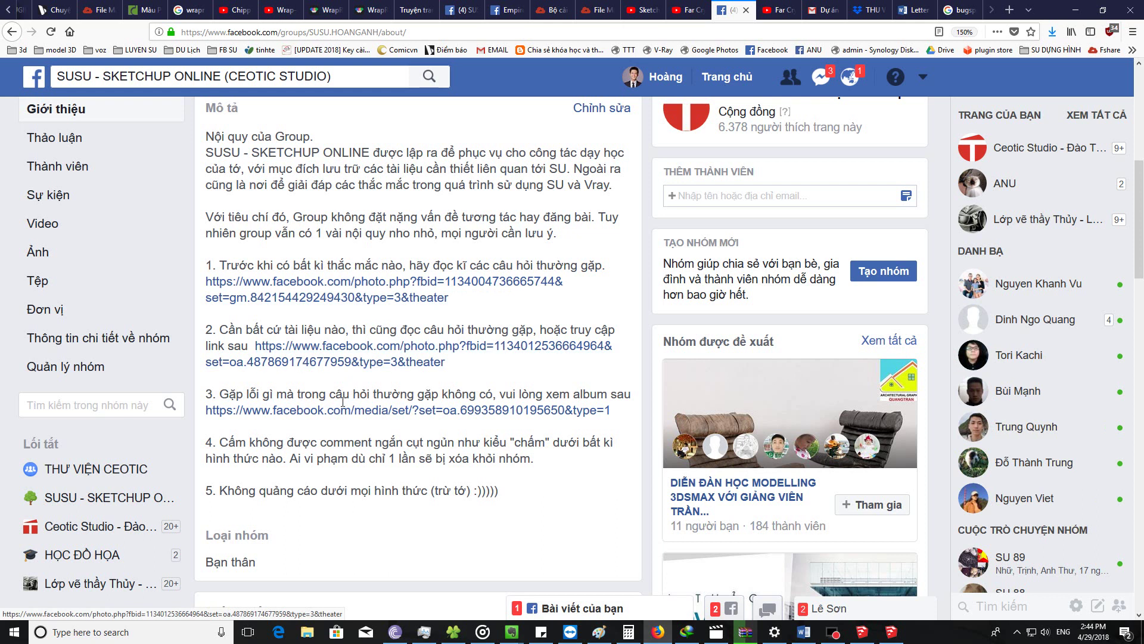
middle_click(400, 415)
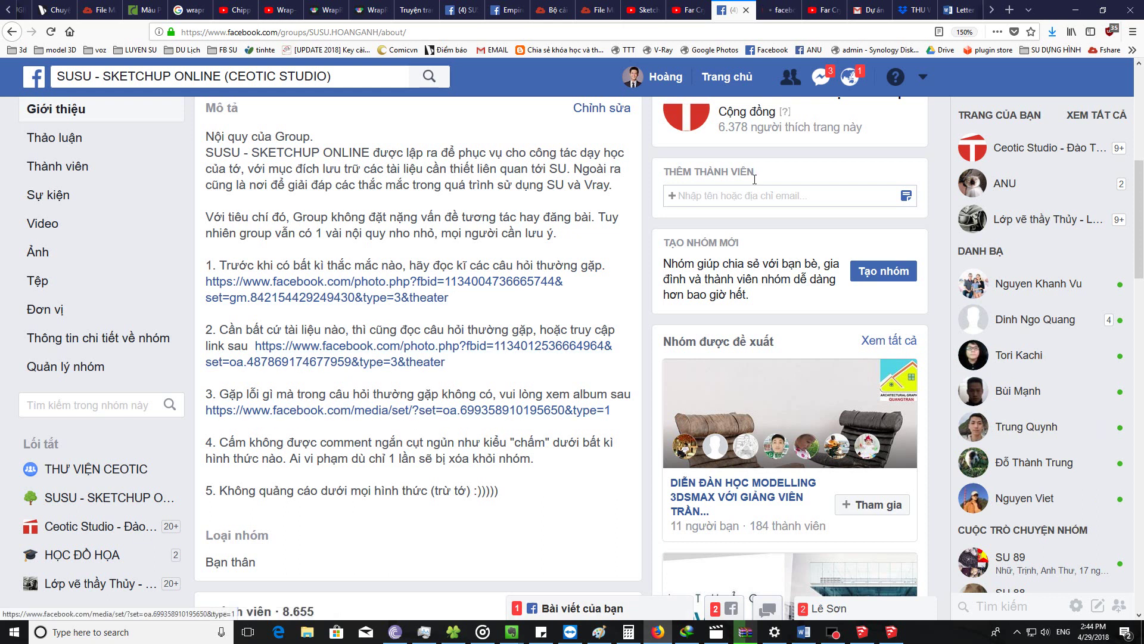
Step: Switch to the common-errors album, scroll down and minimise the open chat windows
left_click(782, 7)
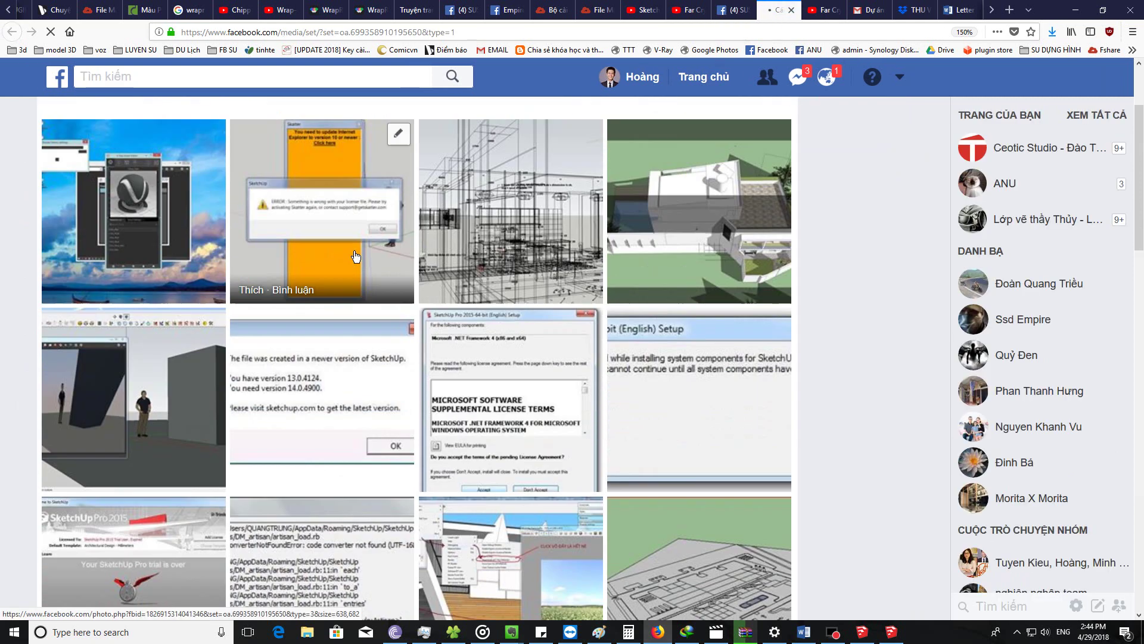
scroll(355, 257, "down", 3)
scroll(356, 256, "down", 3)
scroll(356, 256, "down", 3)
left_click(583, 339)
left_click(814, 333)
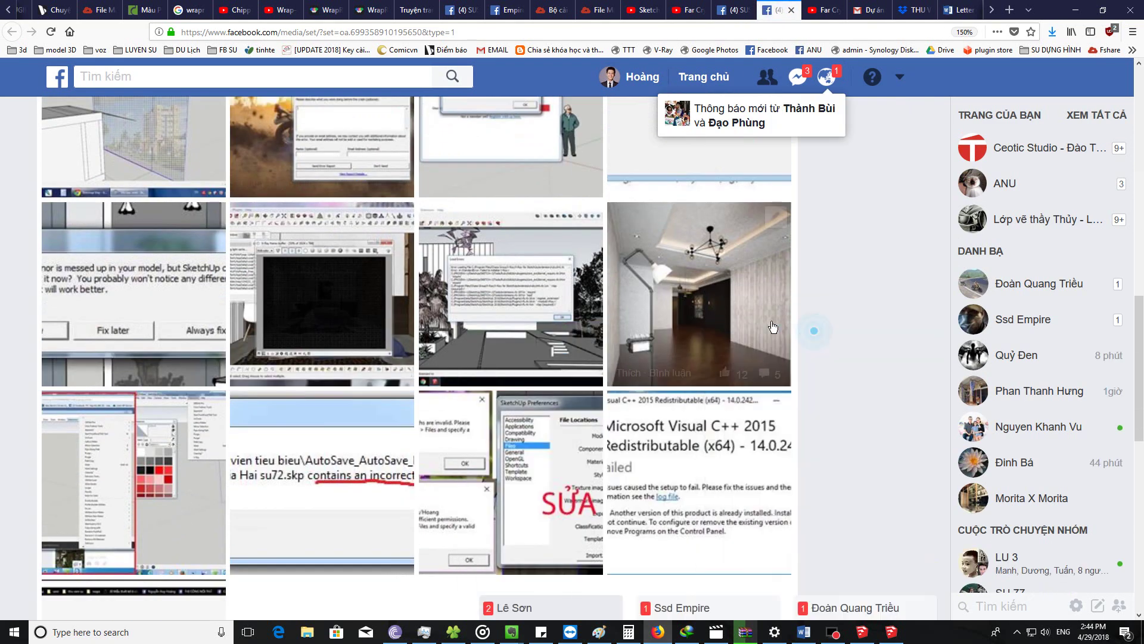
Step: Browse the album's SketchUp error screenshots, then bring the Word problem outline to the front
scroll(470, 315, "up", 5)
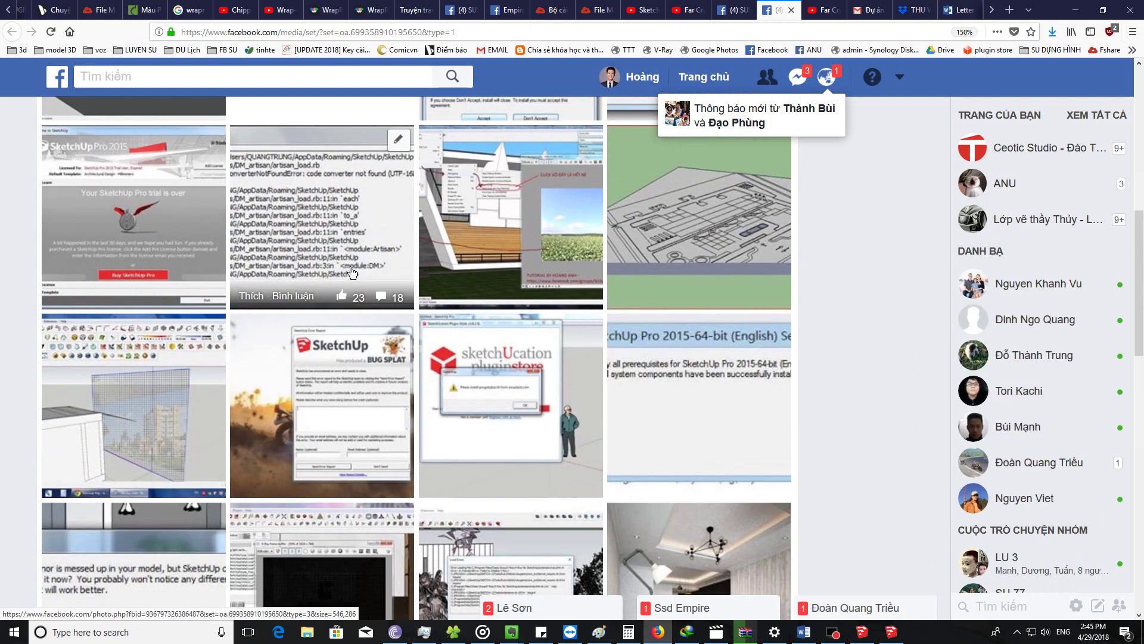
scroll(358, 273, "down", 2)
scroll(352, 273, "down", 2)
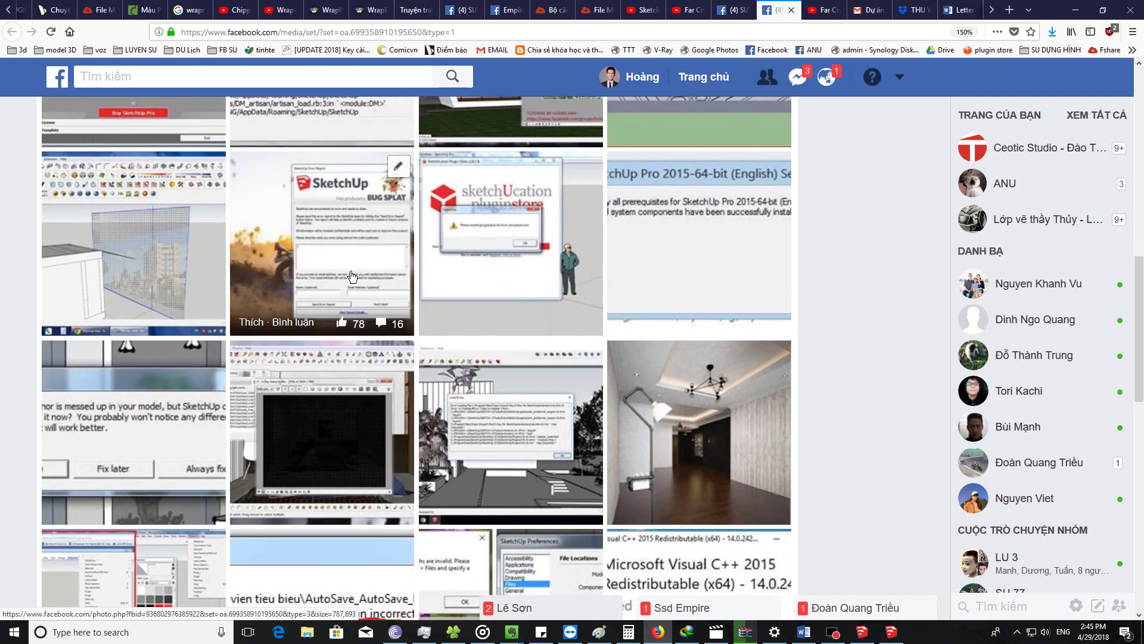
scroll(352, 277, "up", 5)
scroll(352, 277, "up", 4)
scroll(351, 277, "up", 2)
scroll(353, 278, "down", 1)
scroll(355, 277, "down", 1)
scroll(363, 280, "down", 2)
scroll(376, 283, "down", 2)
scroll(369, 285, "down", 2)
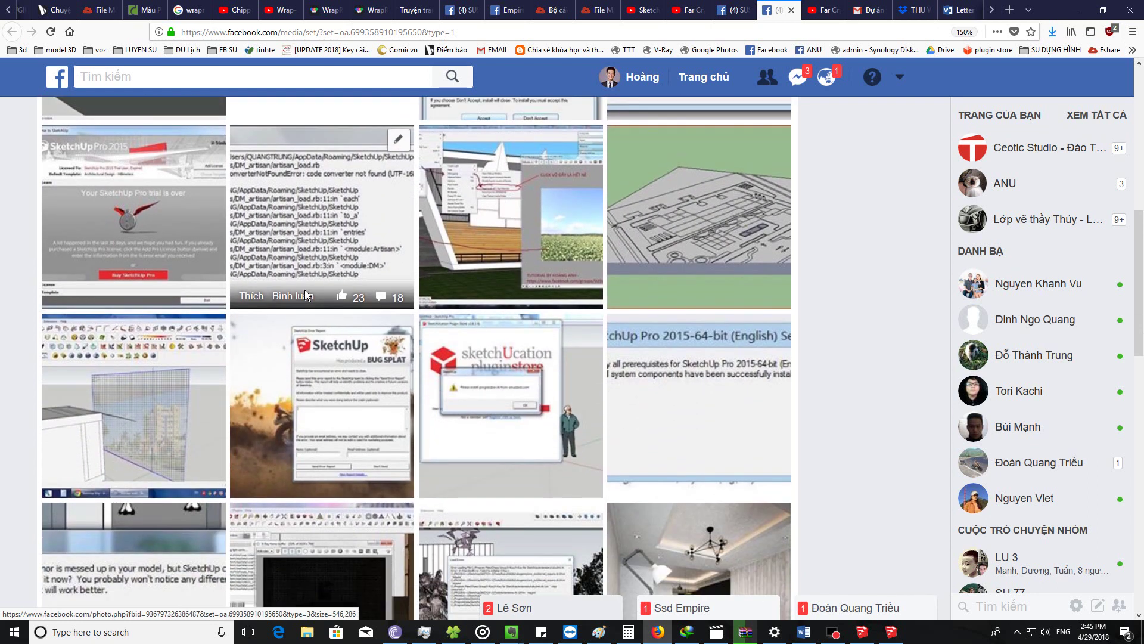
scroll(327, 289, "down", 2)
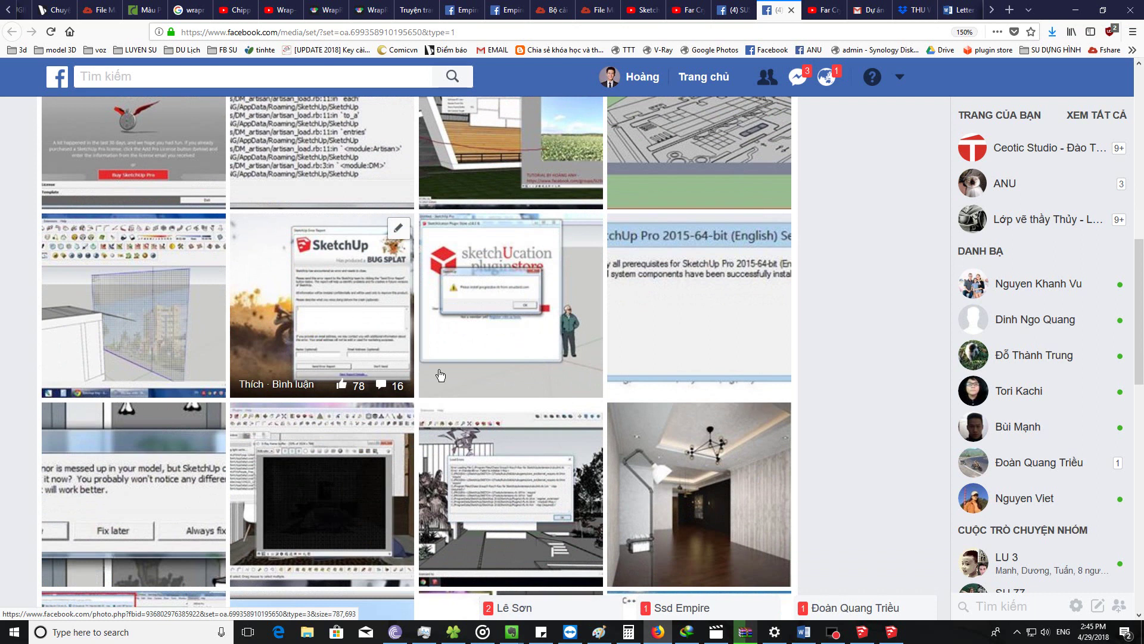
left_click(803, 632)
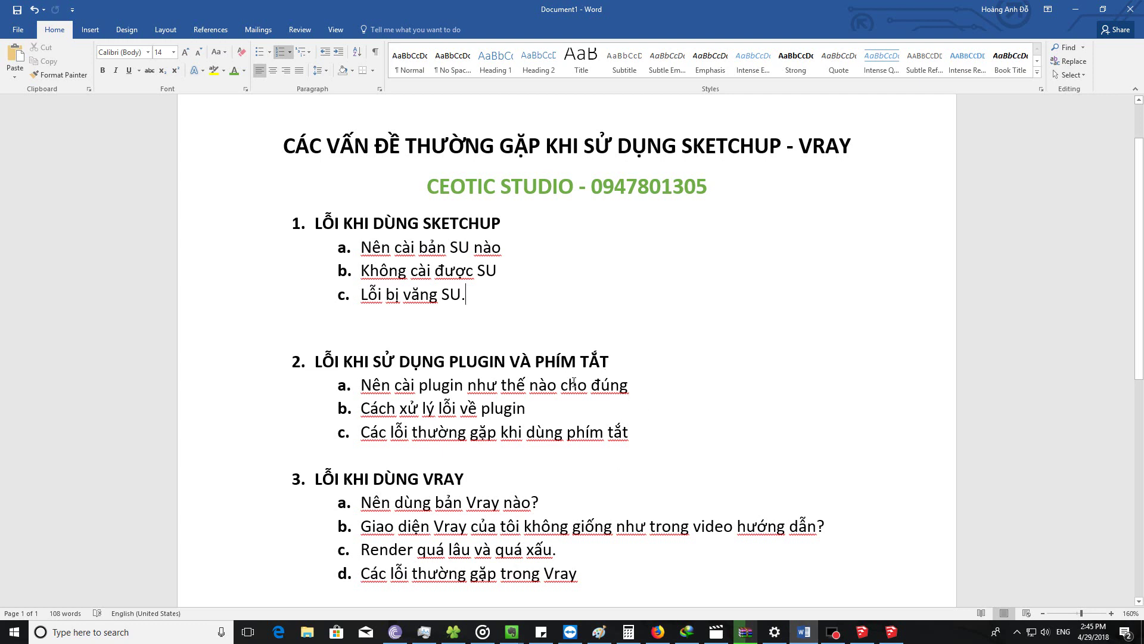
left_click_drag(647, 385, 360, 385)
left_click(661, 394)
key("ctrl+1")
mouse_move(761, 312)
left_mouse_down()
mouse_move(332, 282)
mouse_move(779, 386)
mouse_move(451, 200)
mouse_move(487, 190)
left_mouse_up()
mouse_move(459, 234)
left_mouse_down()
mouse_move(446, 198)
mouse_move(381, 161)
mouse_move(447, 216)
left_mouse_up()
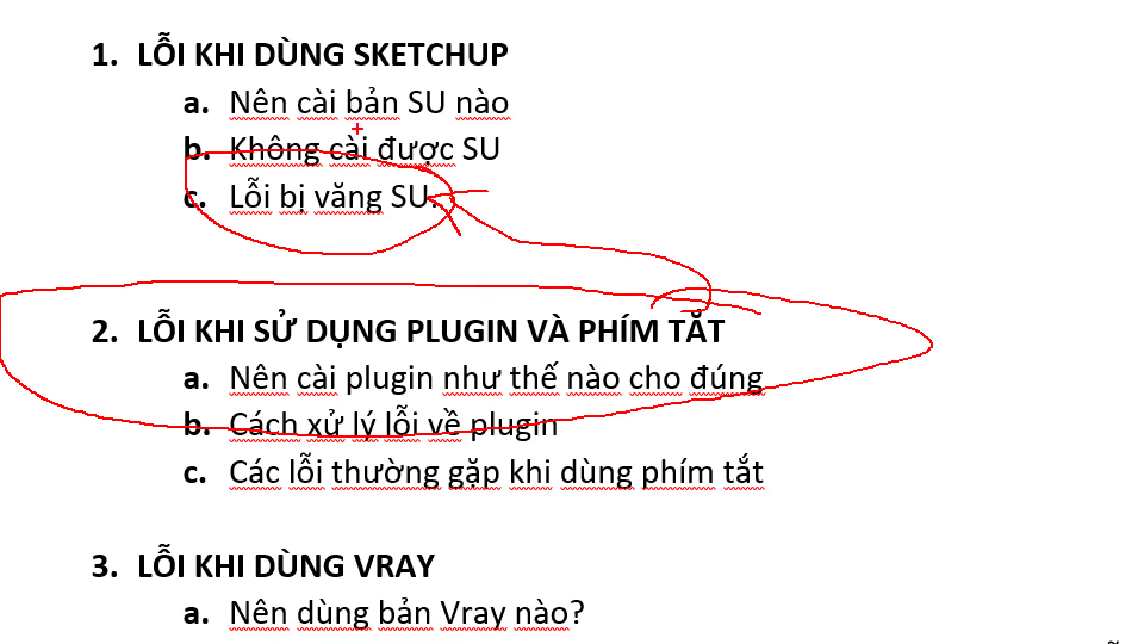
mouse_move(495, 45)
left_mouse_down()
mouse_move(90, 12)
mouse_move(417, 98)
left_mouse_up()
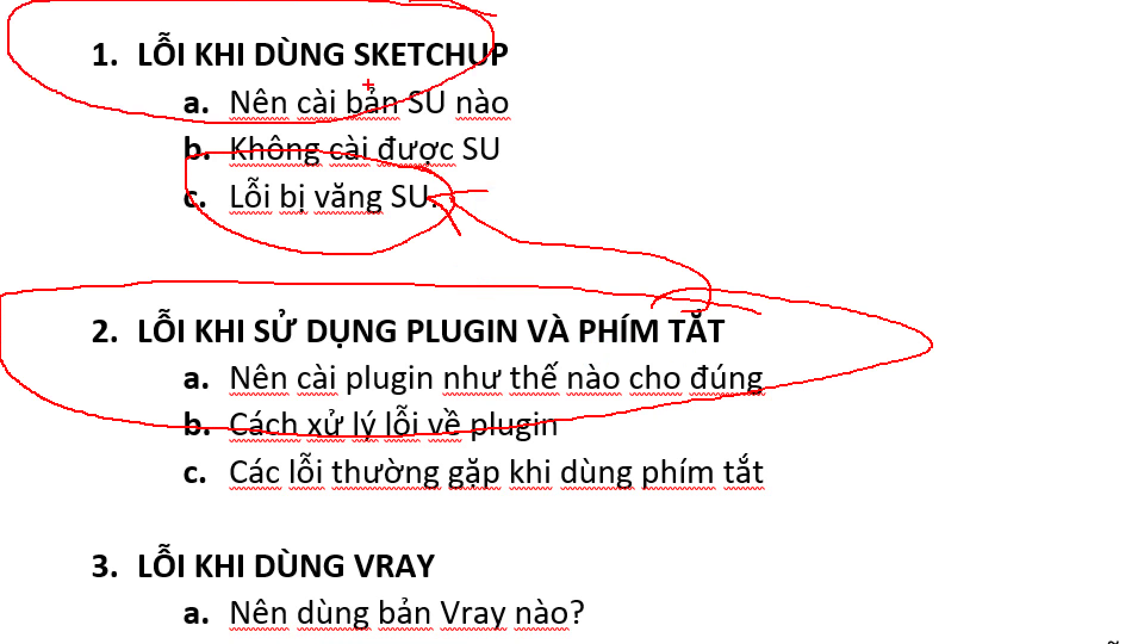
key("Escape")
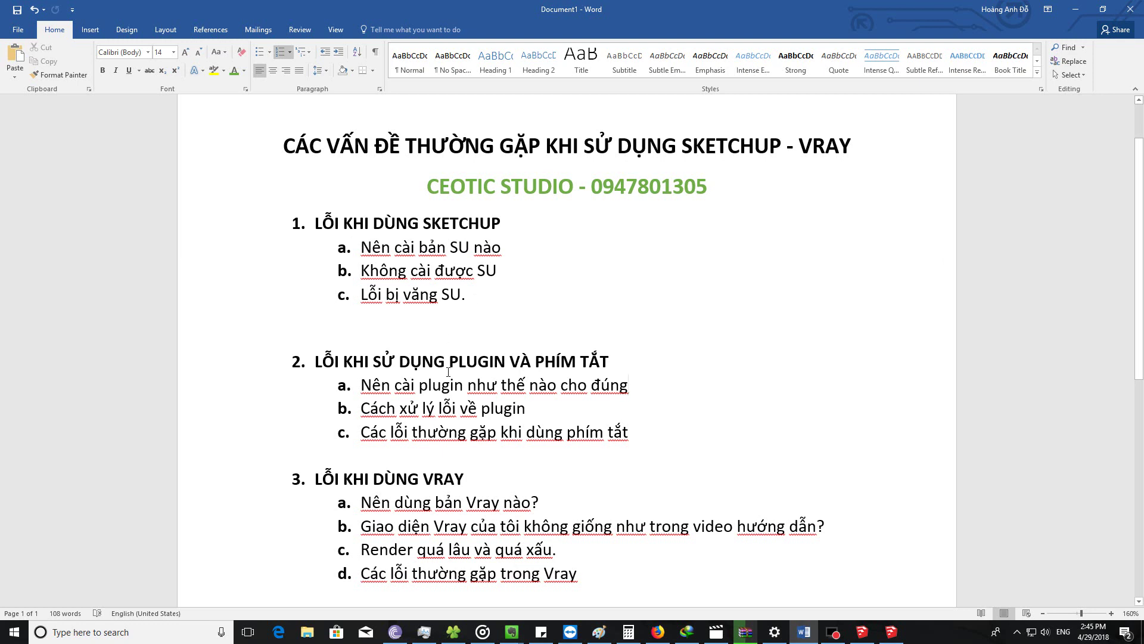
key("ctrl+1")
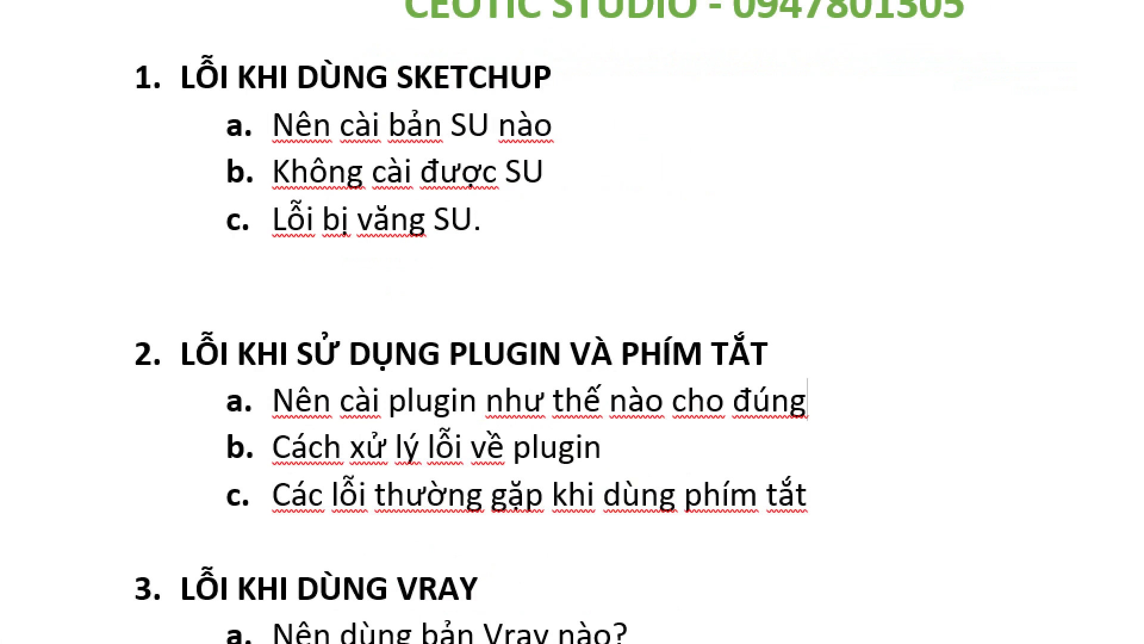
left_click_drag(566, 326, 512, 325)
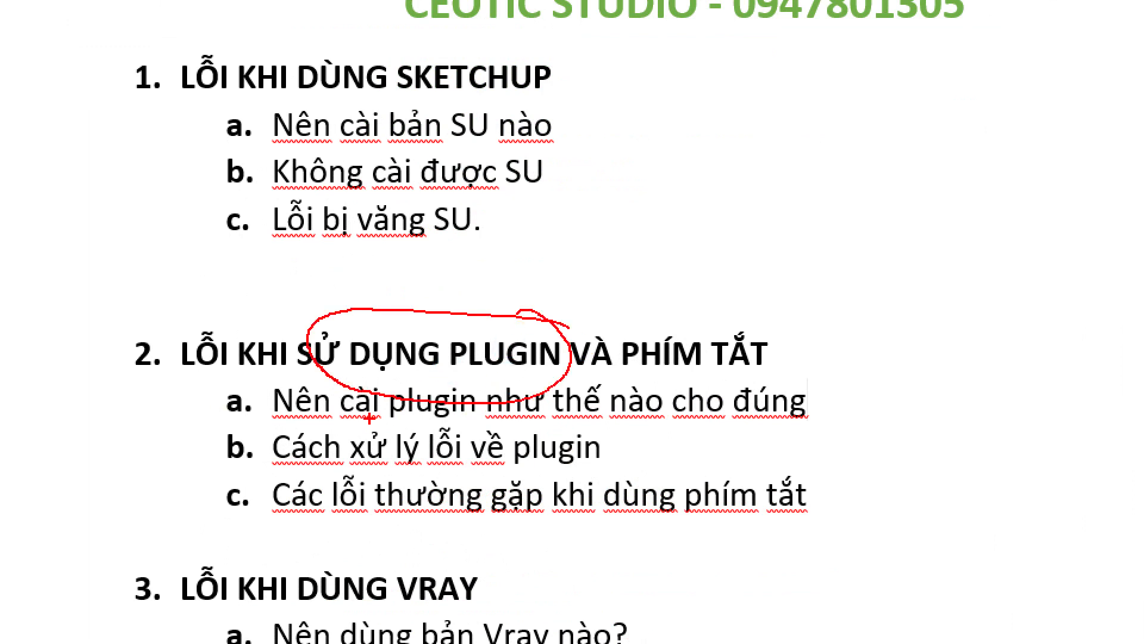
left_click_drag(265, 419, 540, 419)
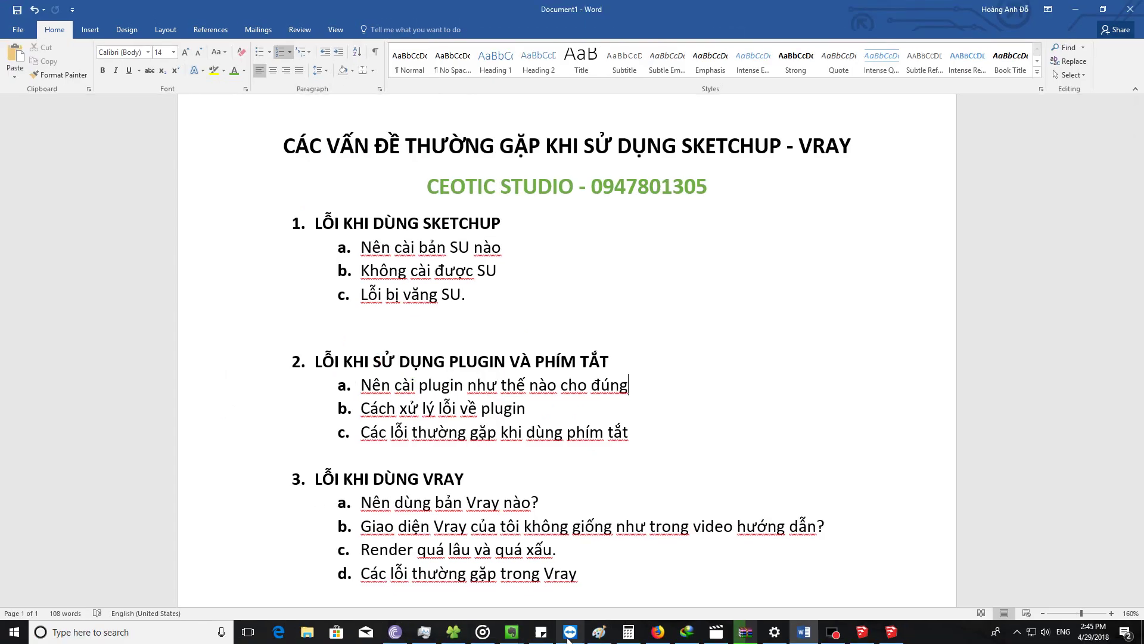
Step: Replace the 'bugsplat sketchup' image search with a Google web search for 'plugin sketchup'
left_click(658, 632)
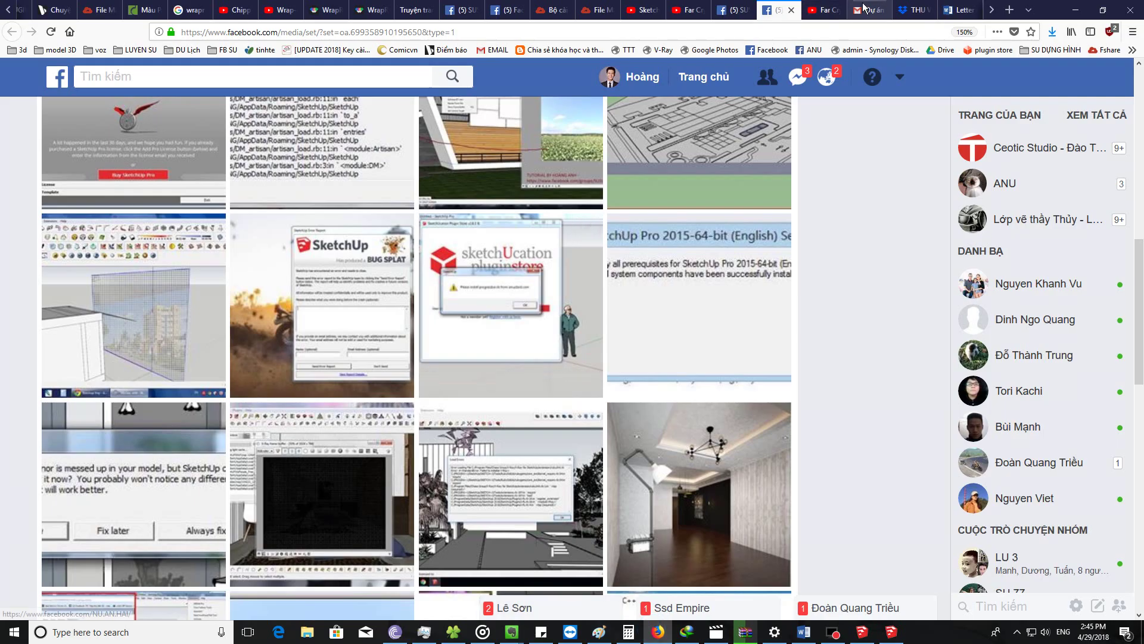
scroll(963, 9, "down", 1)
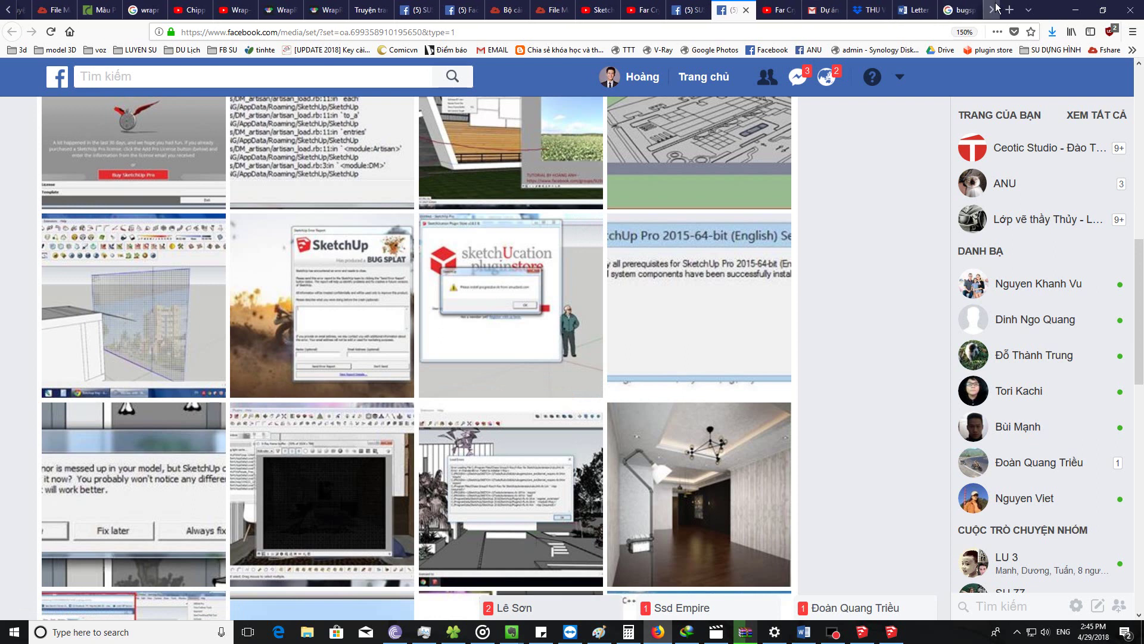
left_click(963, 9)
left_click_drag(190, 87, 0, 92)
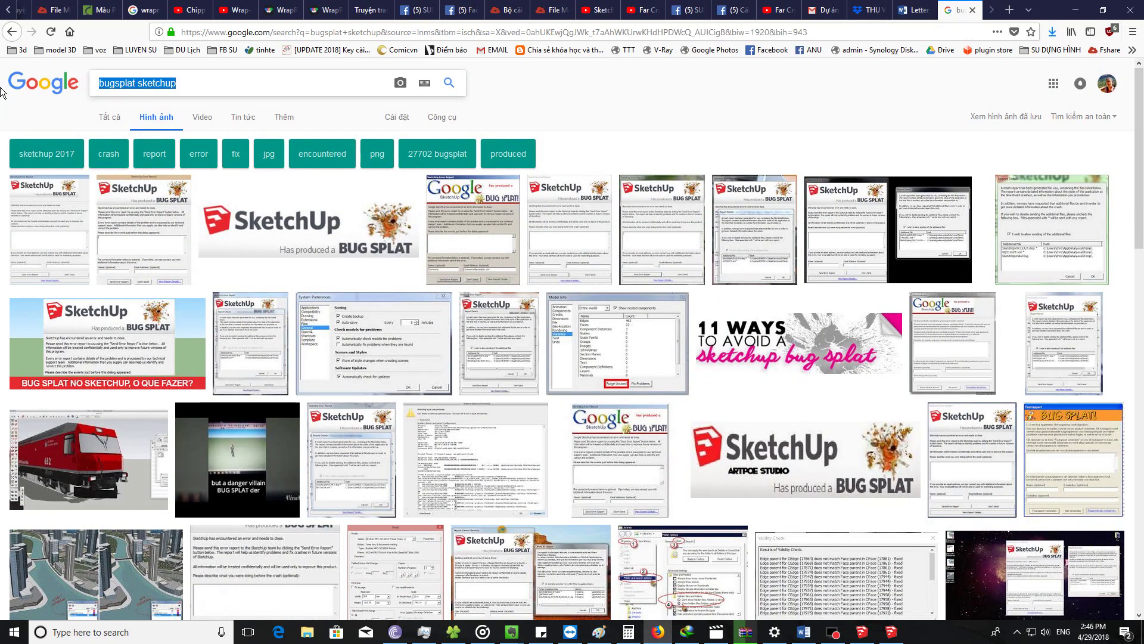
left_click(103, 122)
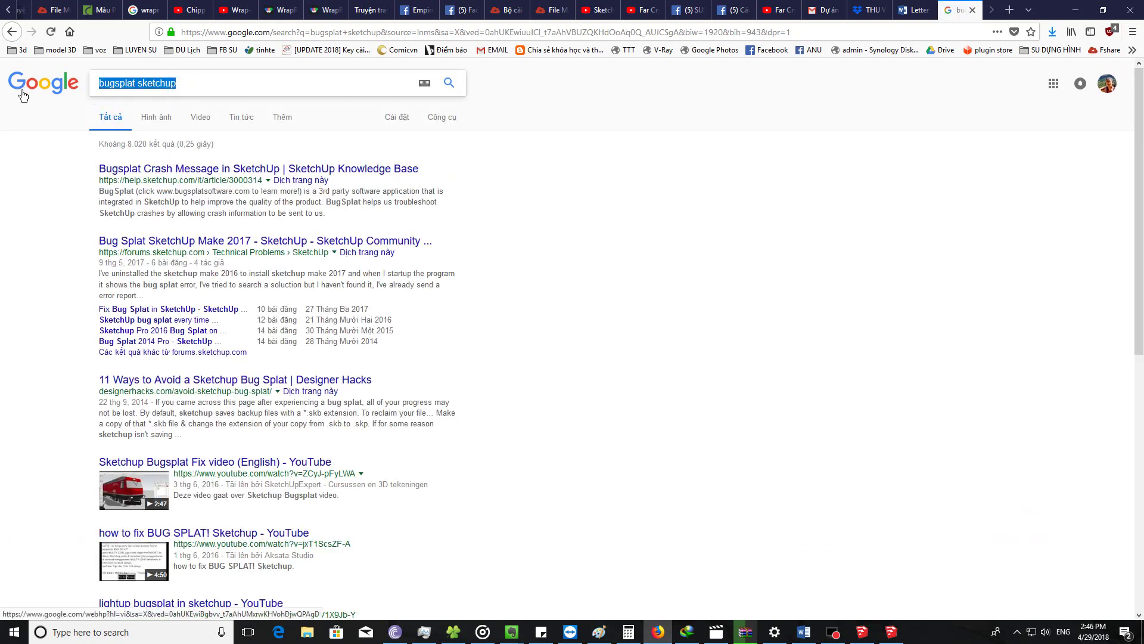
type("plugin s")
key("Down")
key("Return")
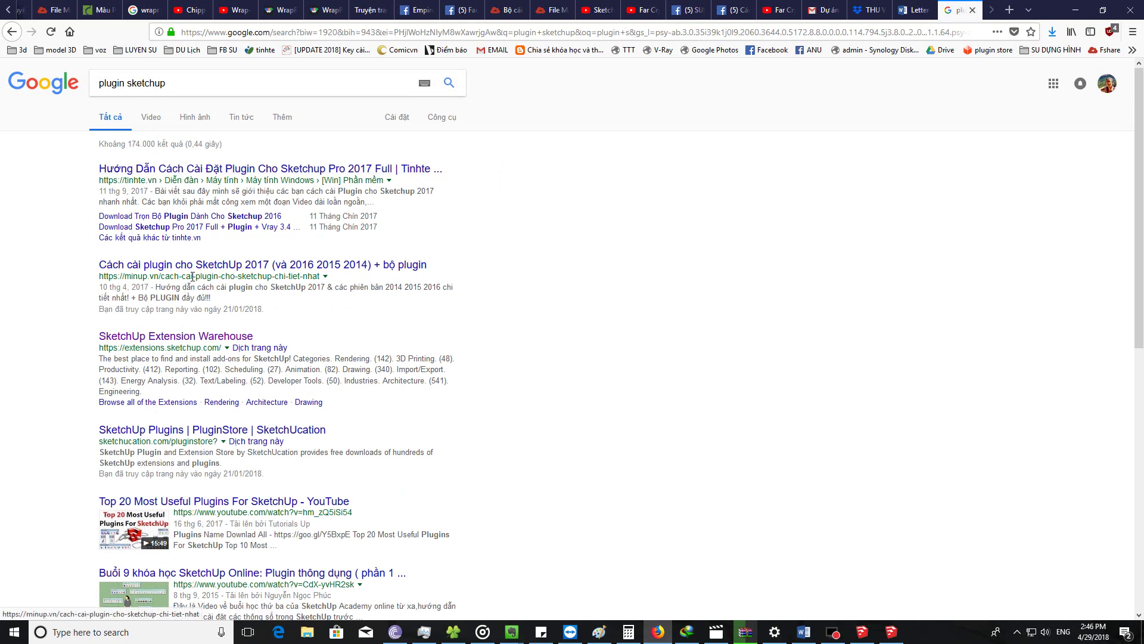
Step: Open the tinhte.vn plugin guide in the background, search 'plugin sketchup 2017', and view the guide
middle_click(255, 173)
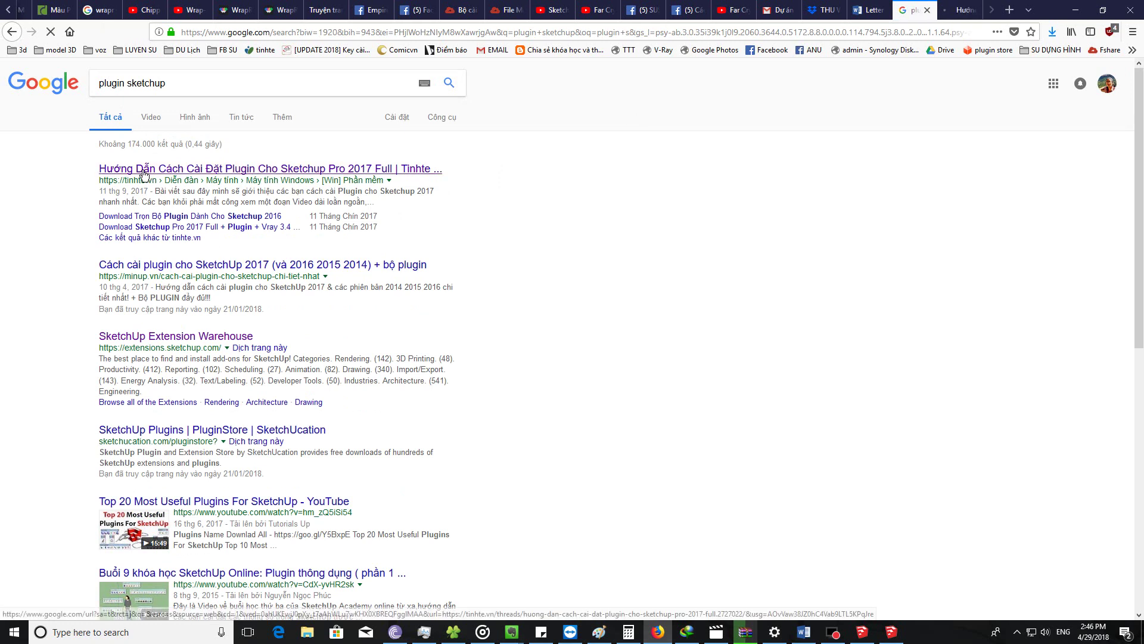
left_click(181, 81)
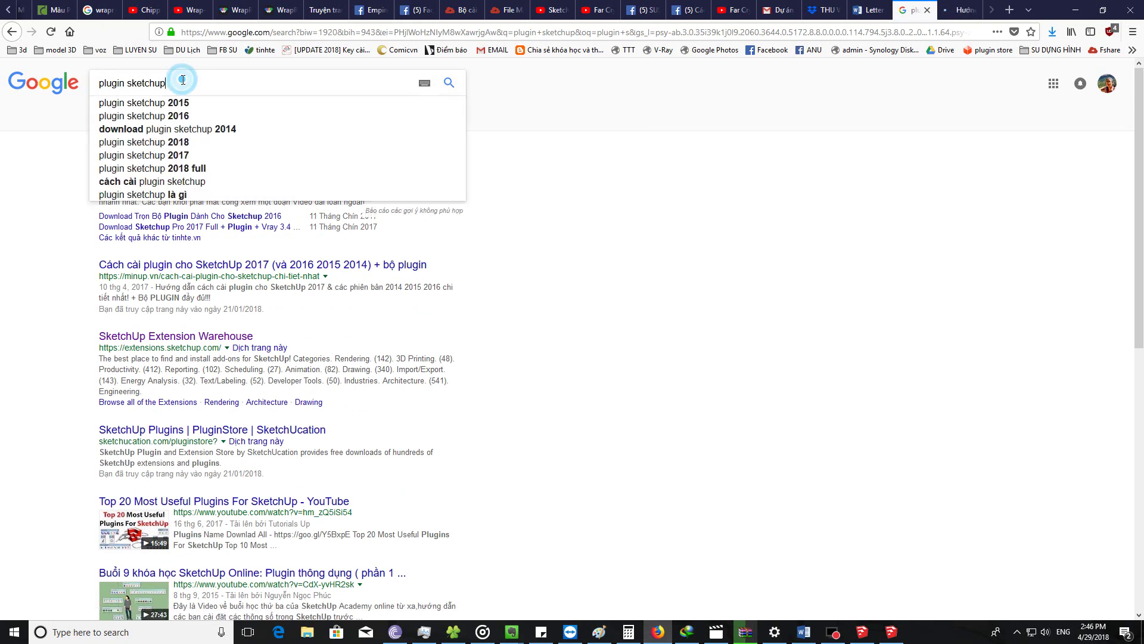
left_click(179, 155)
left_click(946, 12)
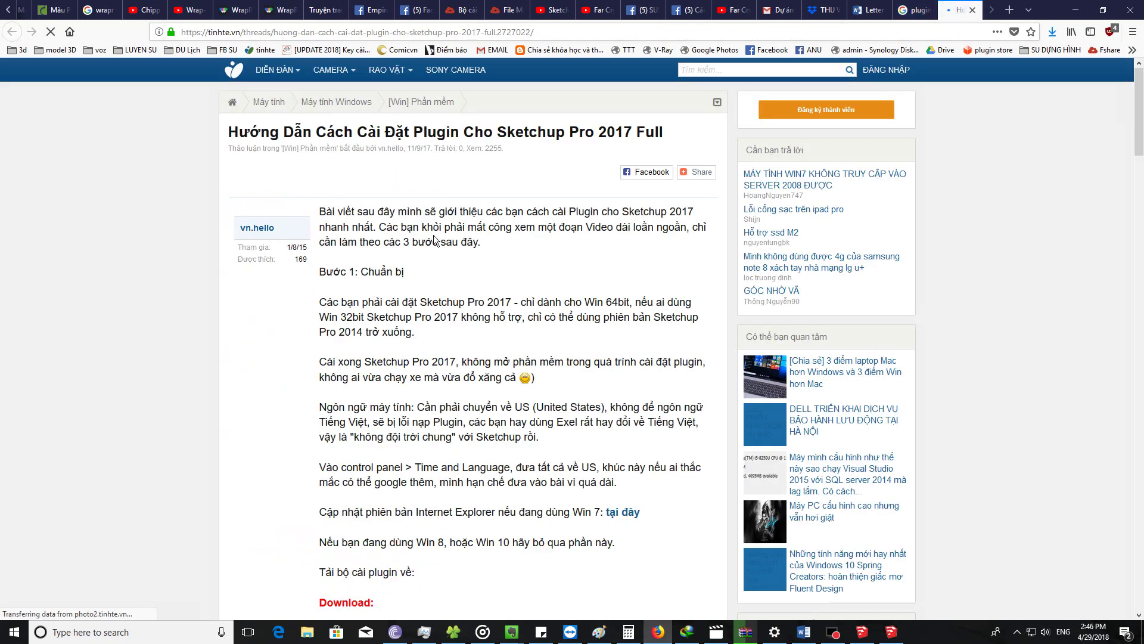
Step: Skim the tinhte.vn SketchUp 2017 plugin installation guide and scroll back to the top
scroll(379, 230, "down", 4)
scroll(378, 230, "down", 4)
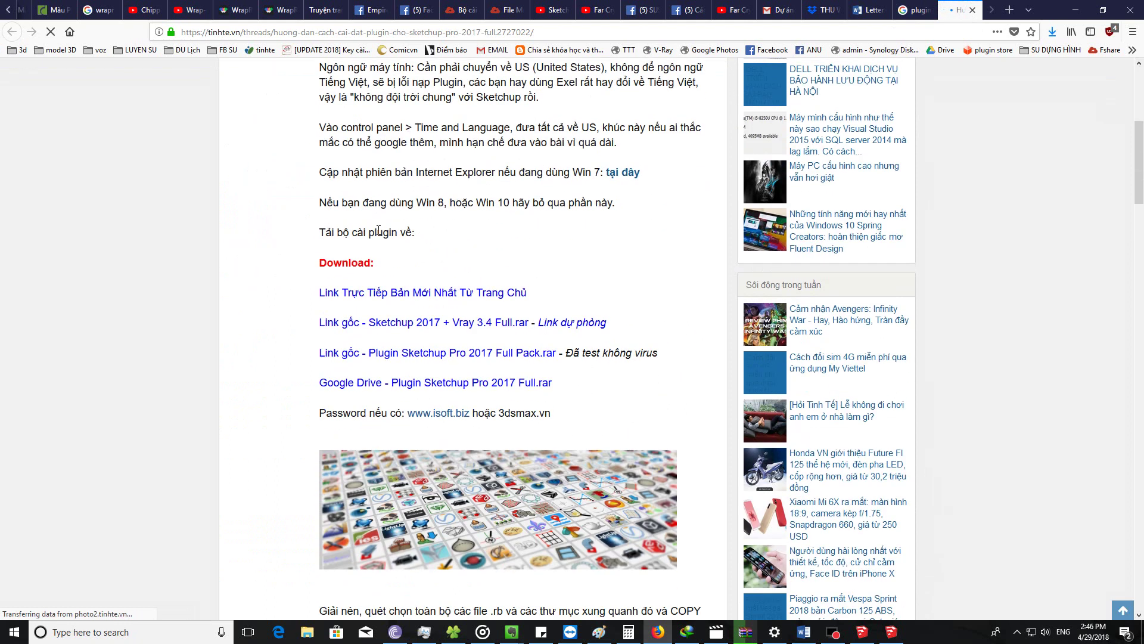
scroll(379, 233, "down", 2)
scroll(378, 234, "down", 5)
scroll(378, 234, "down", 2)
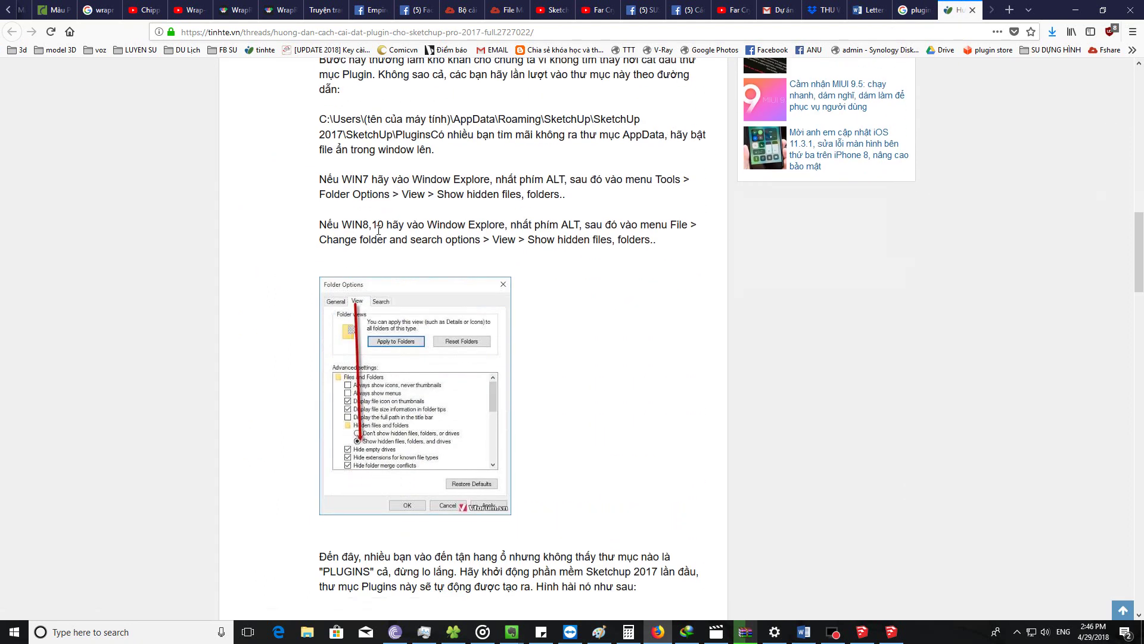
scroll(378, 233, "down", 6)
scroll(378, 234, "down", 2)
scroll(379, 234, "down", 4)
scroll(375, 231, "down", 2)
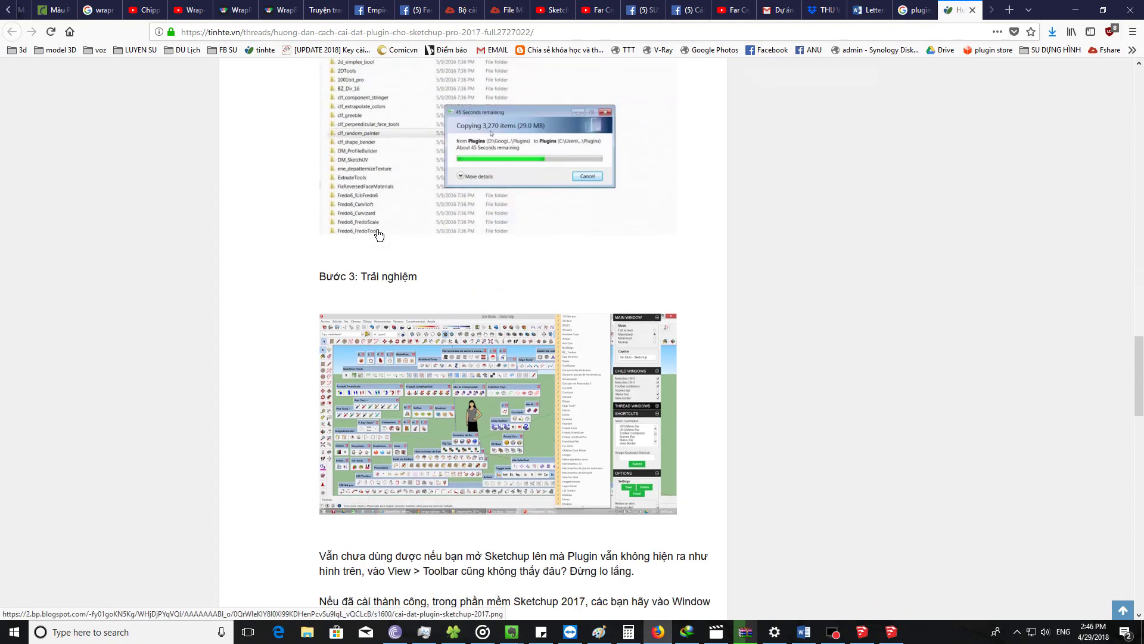
scroll(370, 225, "down", 2)
scroll(413, 252, "up", 2)
scroll(414, 252, "up", 8)
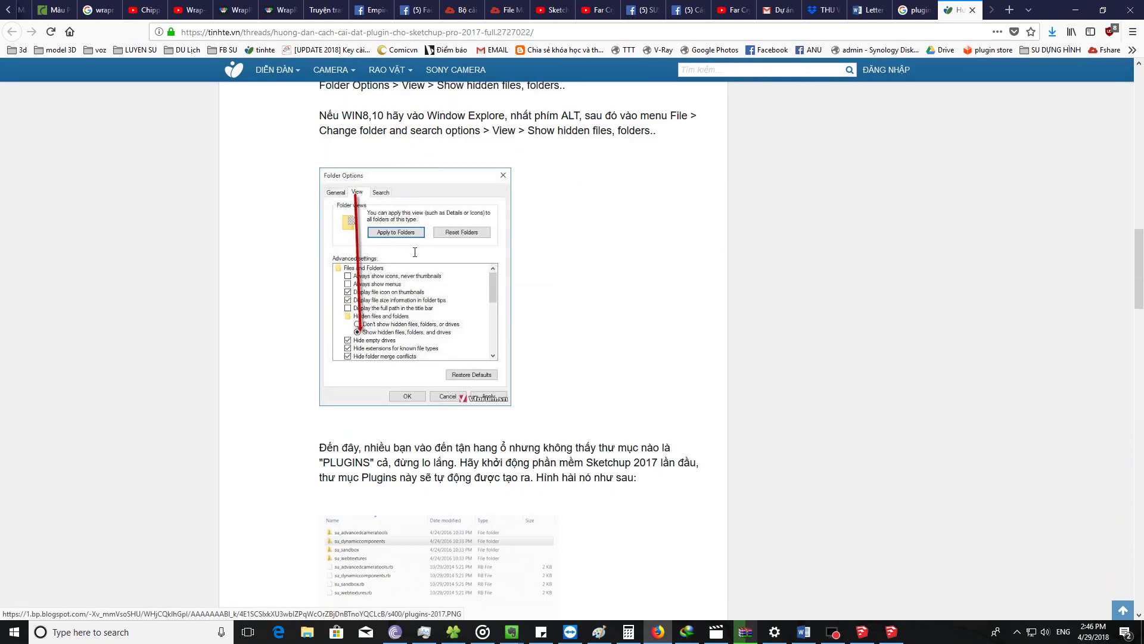
scroll(413, 251, "up", 8)
scroll(413, 262, "up", 2)
scroll(413, 268, "up", 5)
scroll(402, 266, "up", 1)
scroll(387, 273, "up", 1)
scroll(381, 246, "up", 1)
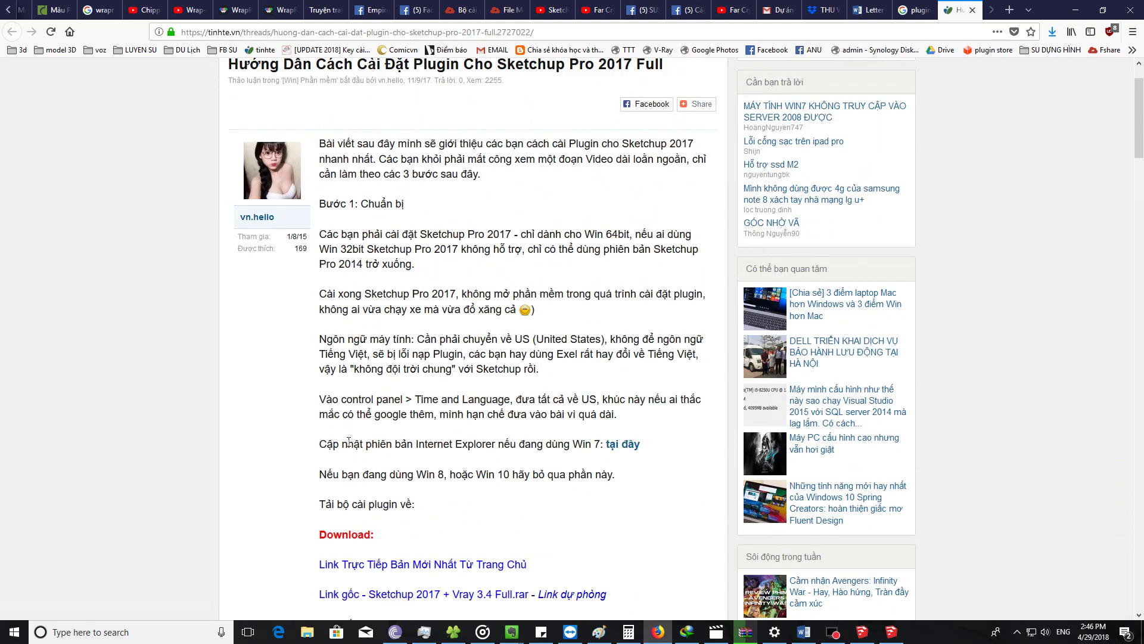
Step: Read down to 'Bước 3: Trải nghiệm', return to the 'plugin sketchup 2017' results, and open a new tab
scroll(358, 418, "down", 3)
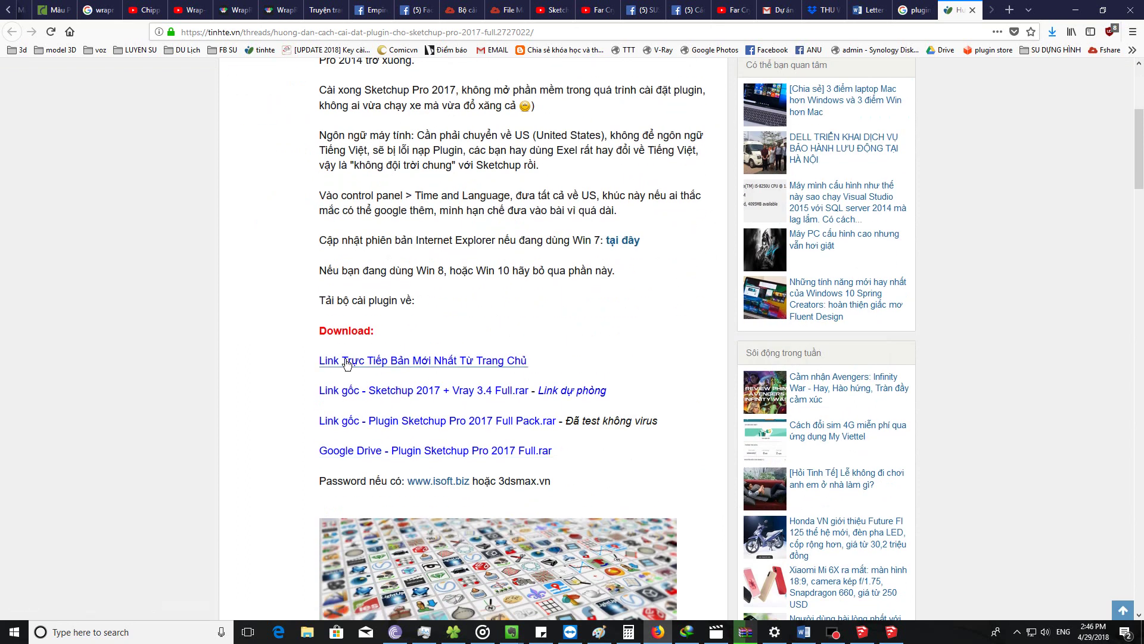
scroll(369, 372, "down", 3)
scroll(360, 381, "down", 2)
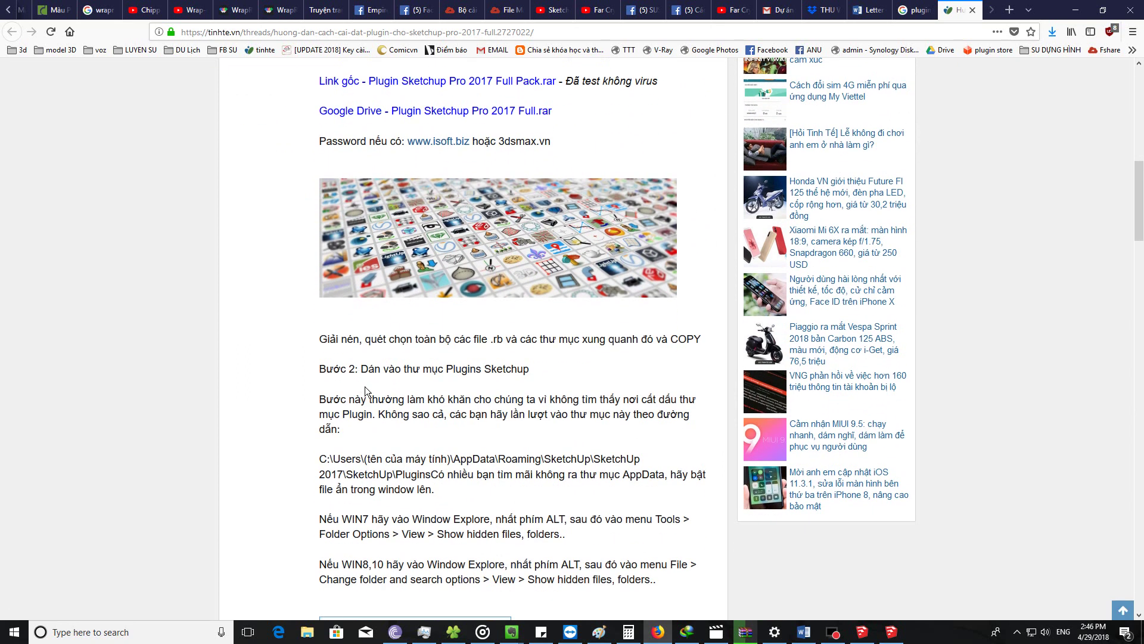
scroll(390, 495, "down", 2)
scroll(405, 476, "down", 1)
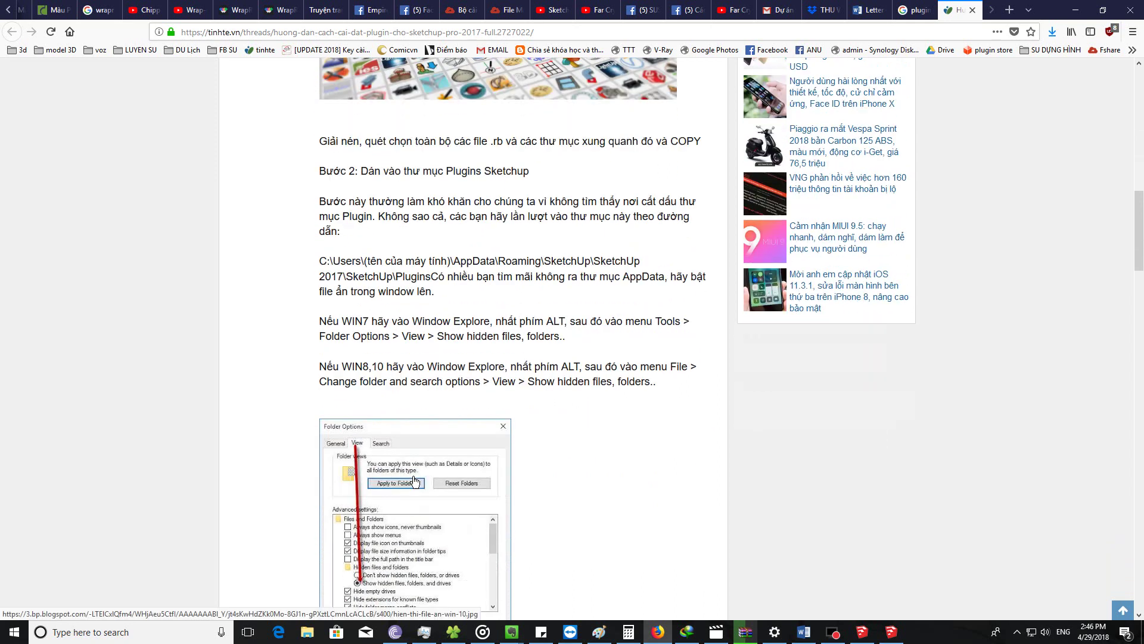
scroll(429, 429, "down", 1)
scroll(444, 404, "down", 2)
scroll(444, 403, "down", 3)
scroll(444, 404, "down", 2)
scroll(444, 403, "down", 4)
scroll(444, 403, "down", 3)
scroll(444, 404, "down", 1)
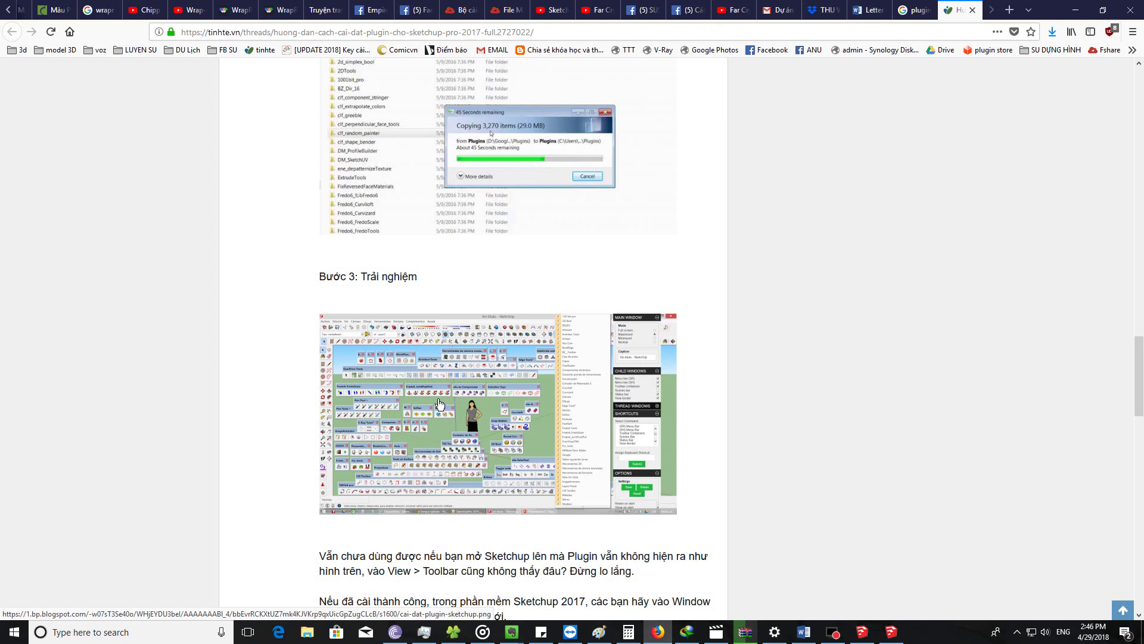
left_click(916, 14)
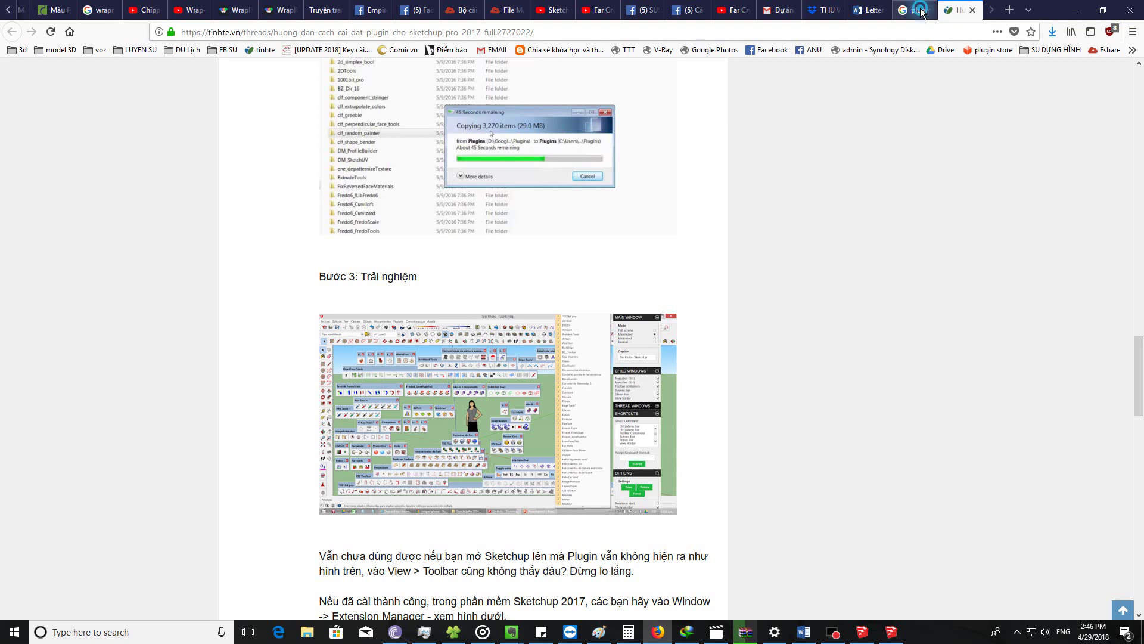
left_click(1010, 10)
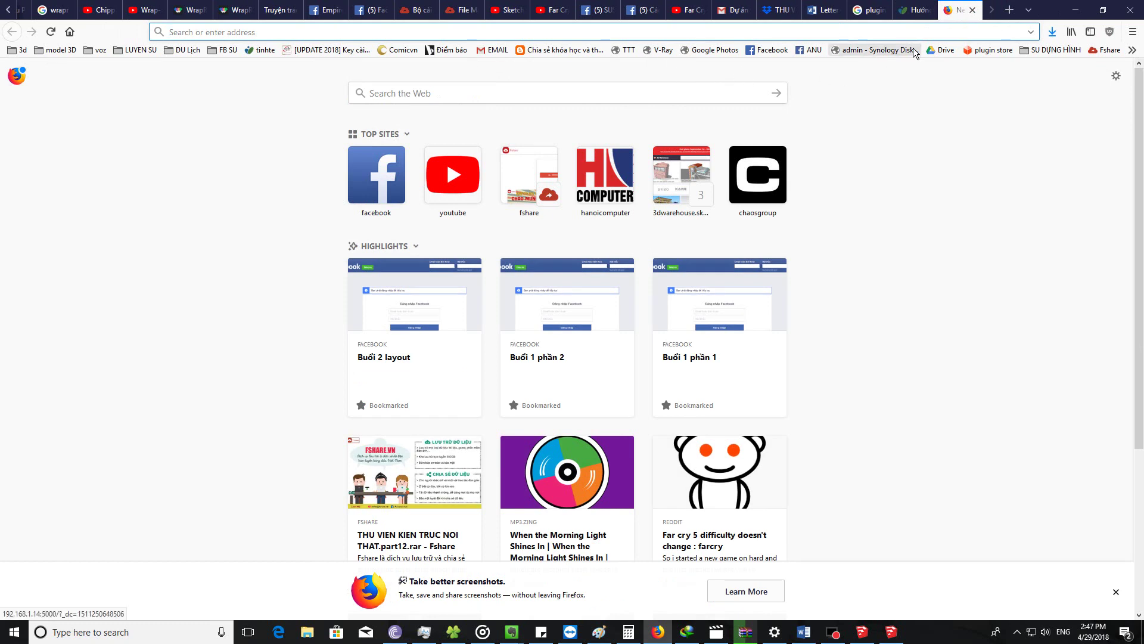
Step: Go to extensions.sketchup.com, the SketchUp Extension Warehouse
left_click(659, 34)
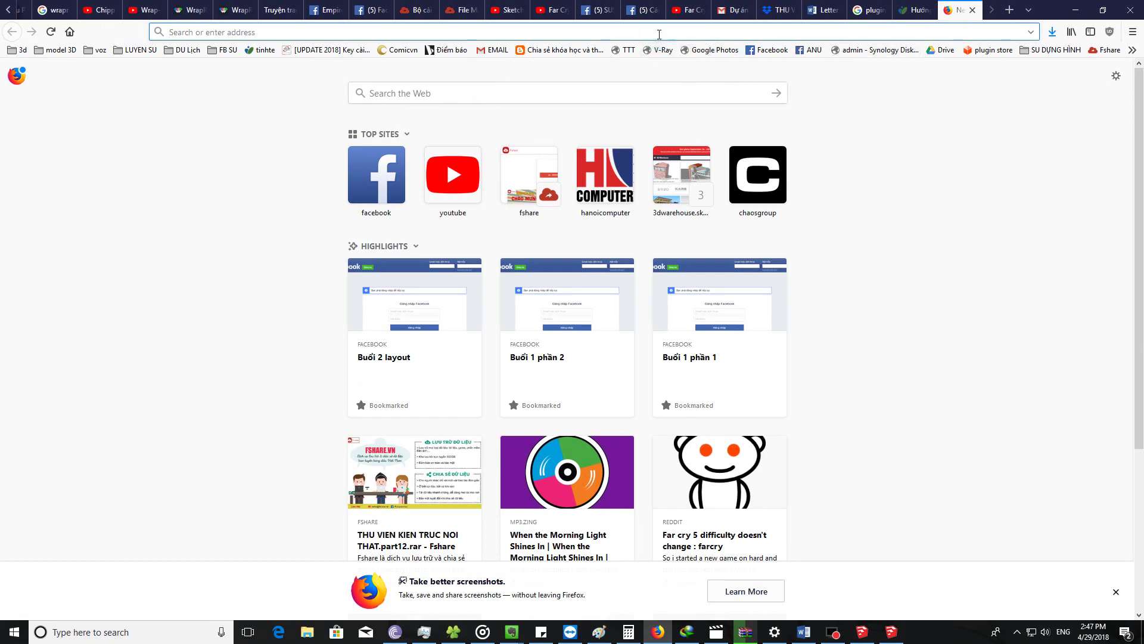
type("extensions.sketchup.com/")
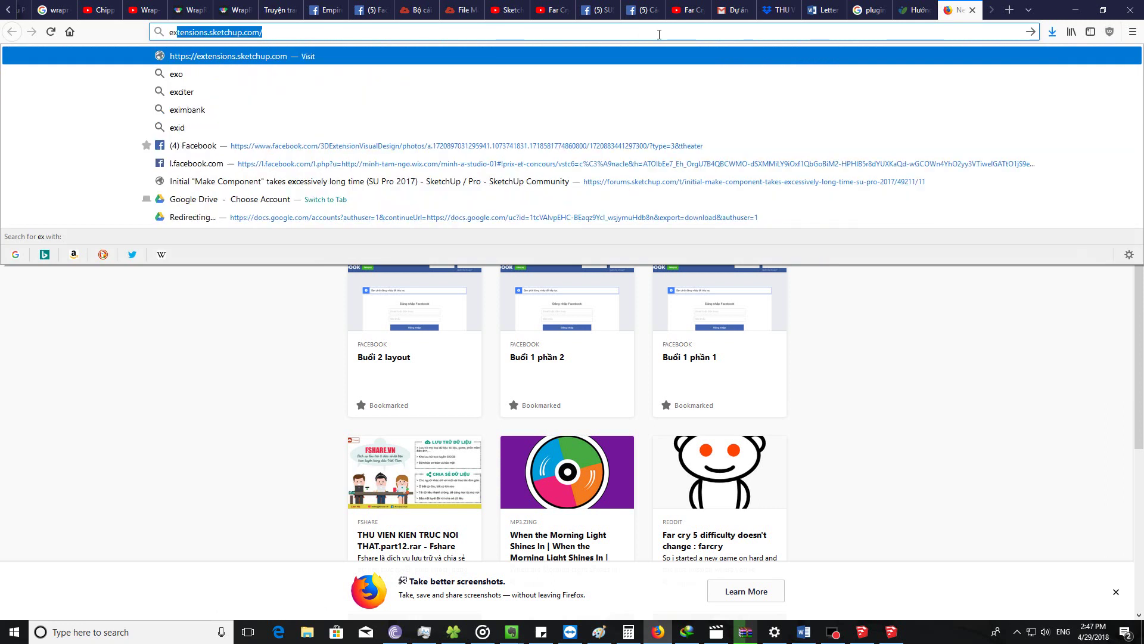
key("Return")
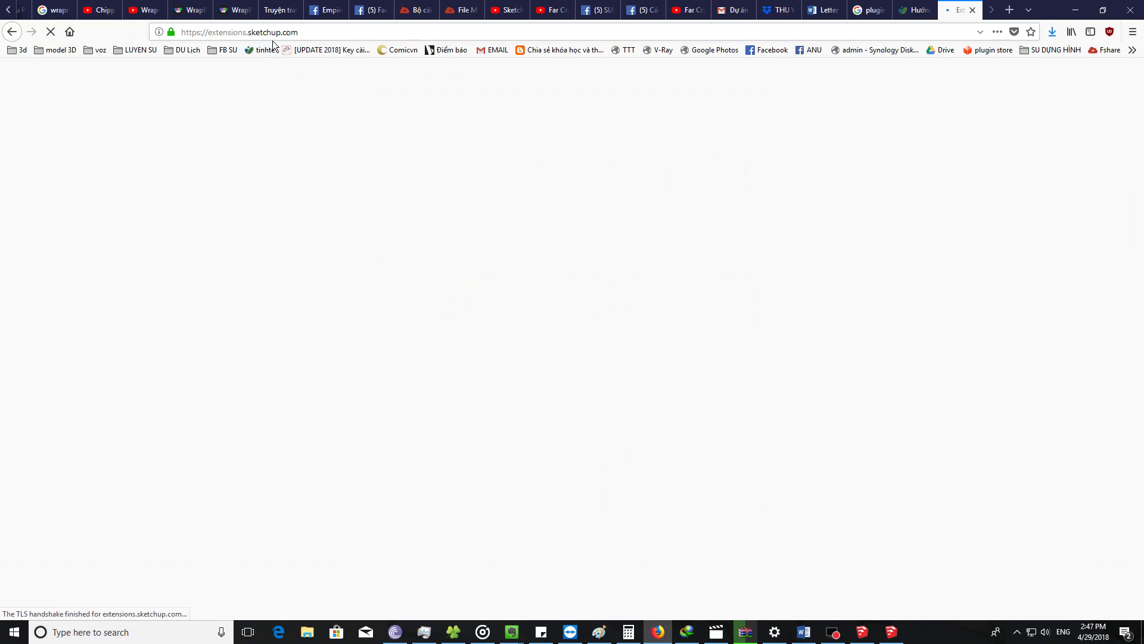
Step: In a new tab, open the sketchUcation plugin store from the 'plugin store' bookmark
left_click(1009, 9)
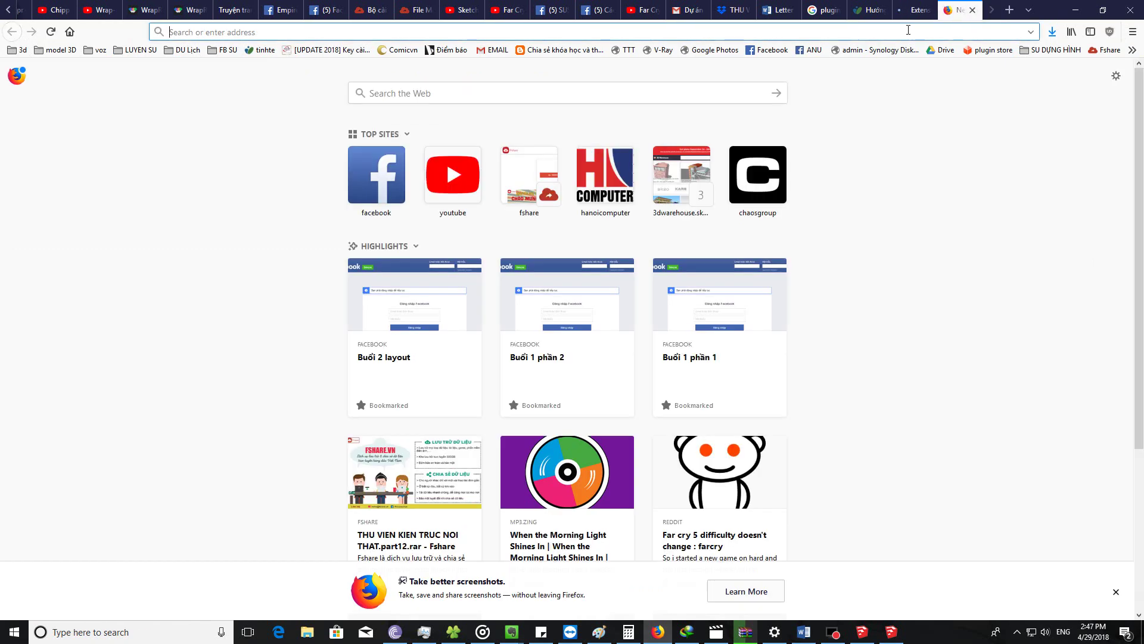
left_click(1133, 49)
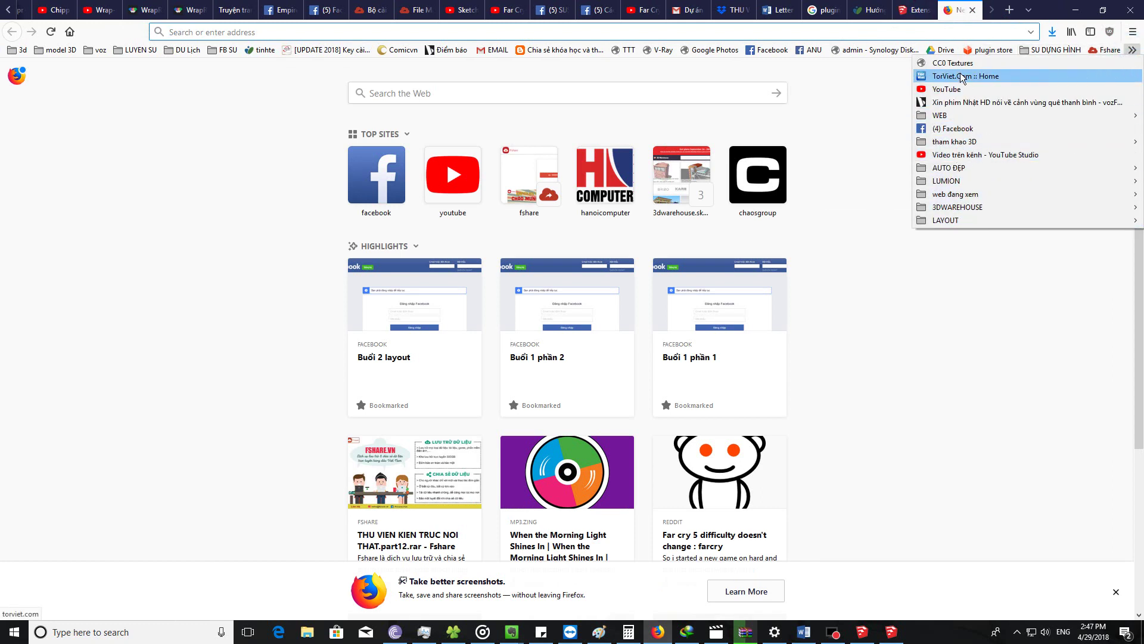
left_click(870, 84)
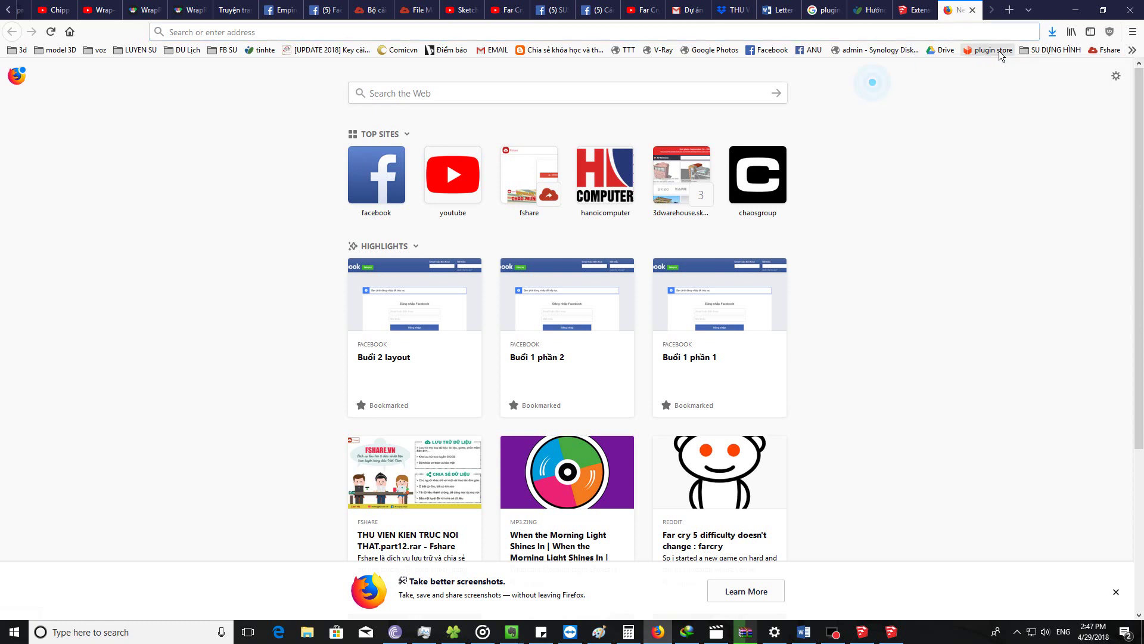
left_click(994, 52)
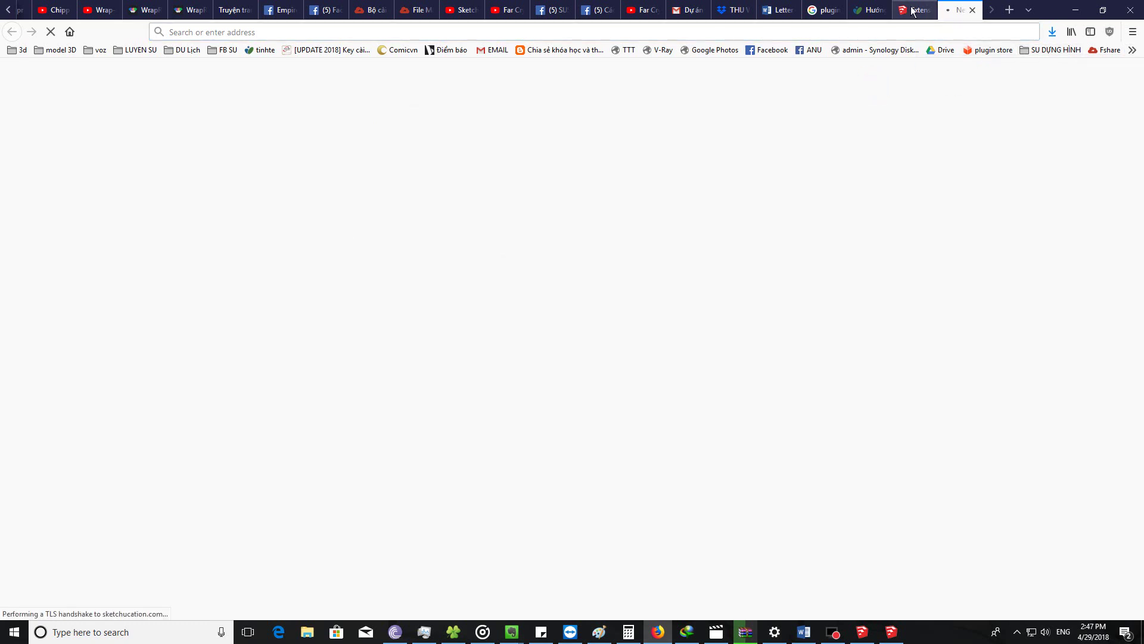
left_click(914, 11)
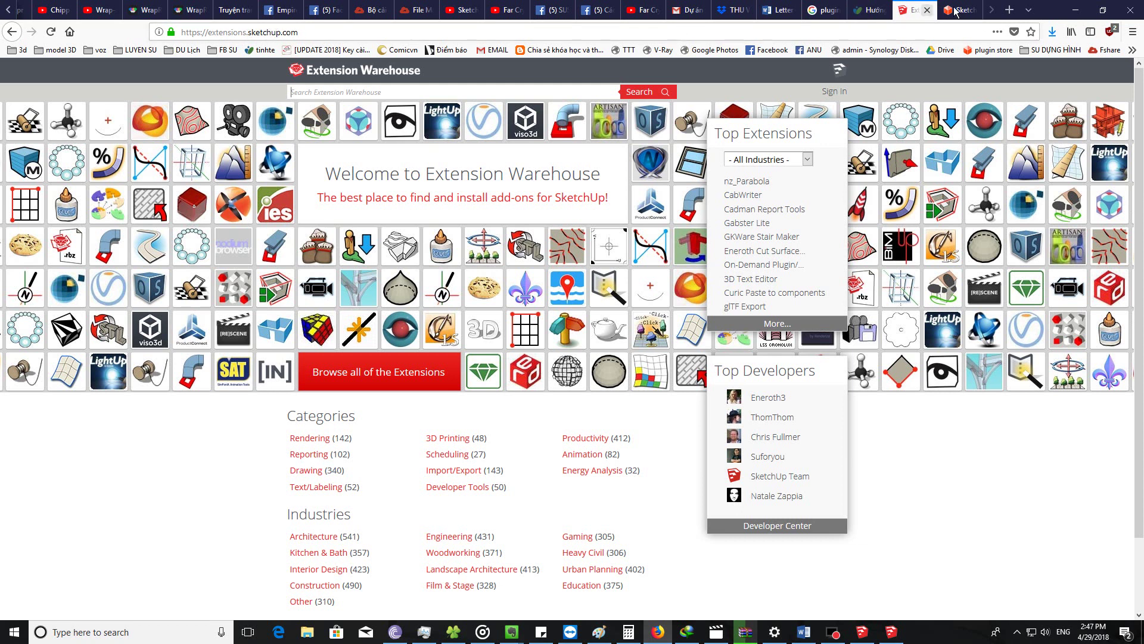
key("ctrl+Tab")
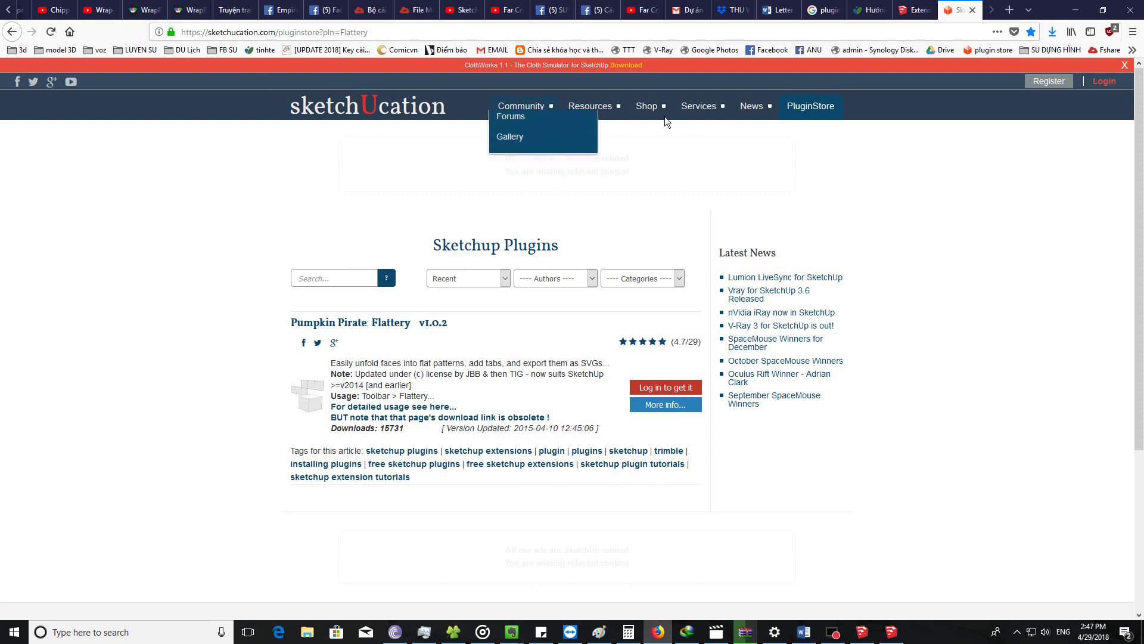
Step: Check the Extension Warehouse home page, then switch to the tinhte plugin tutorial
left_click(915, 9)
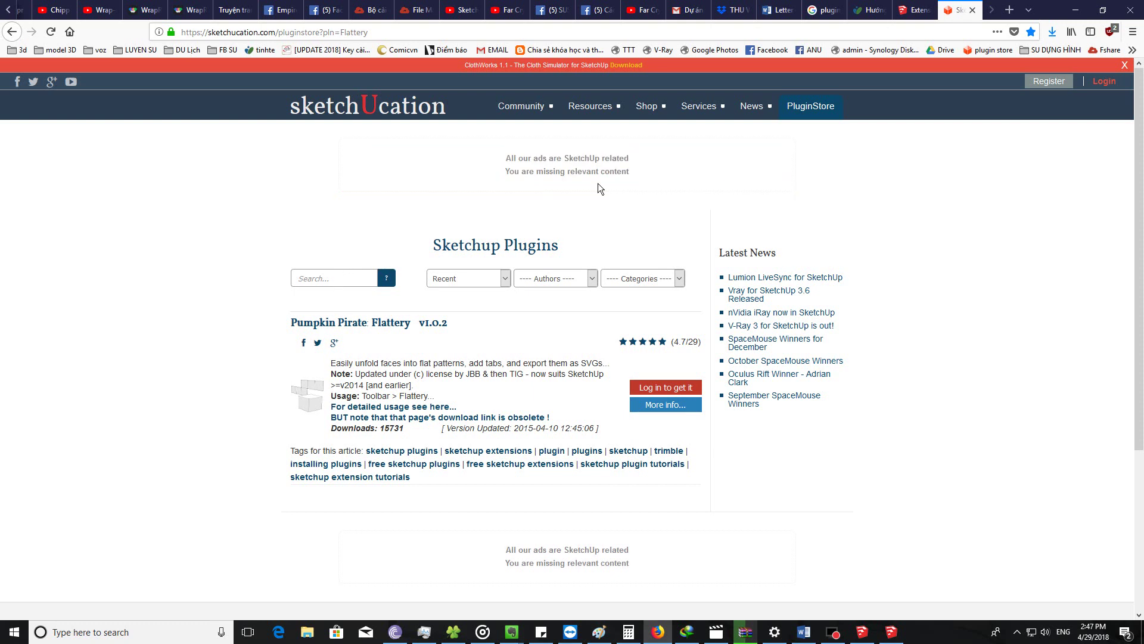
left_click(916, 9)
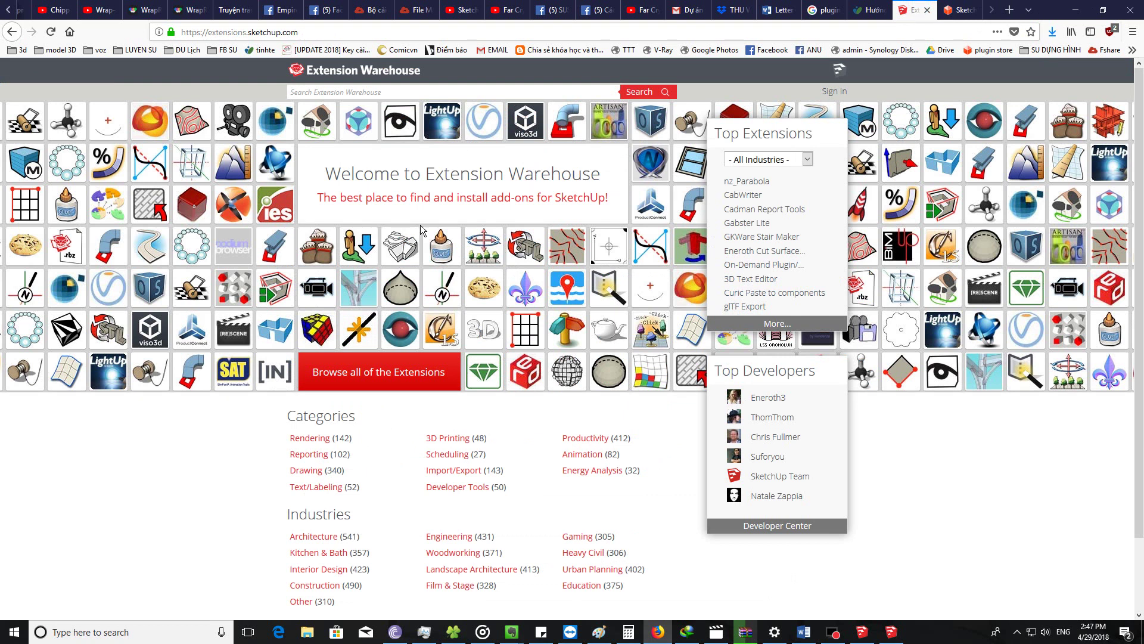
scroll(274, 331, "down", 2)
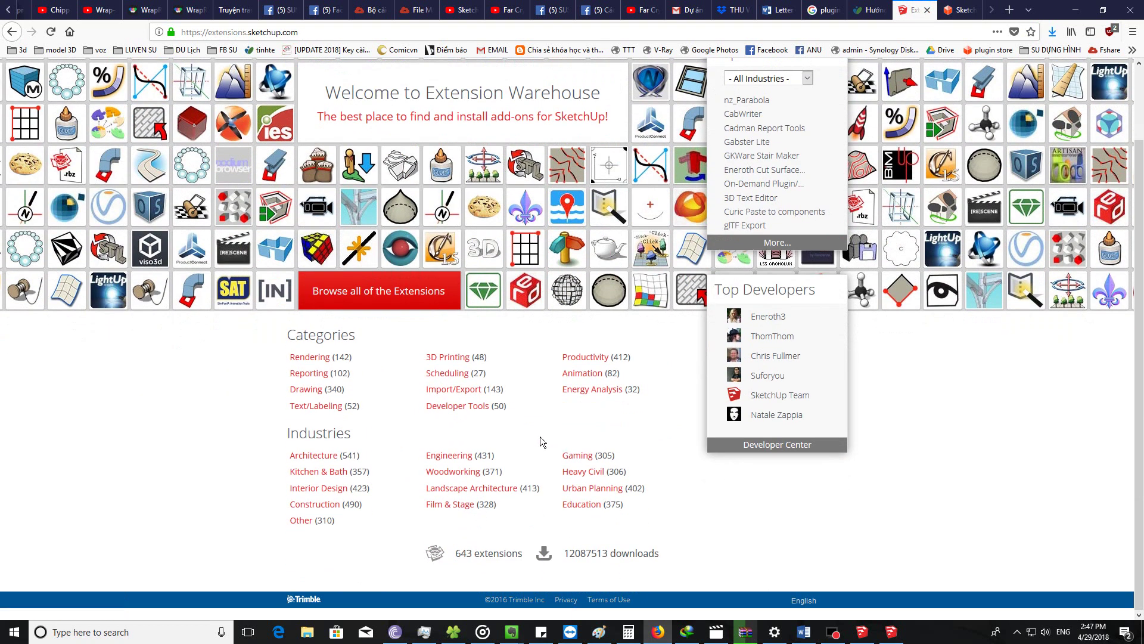
left_click(871, 10)
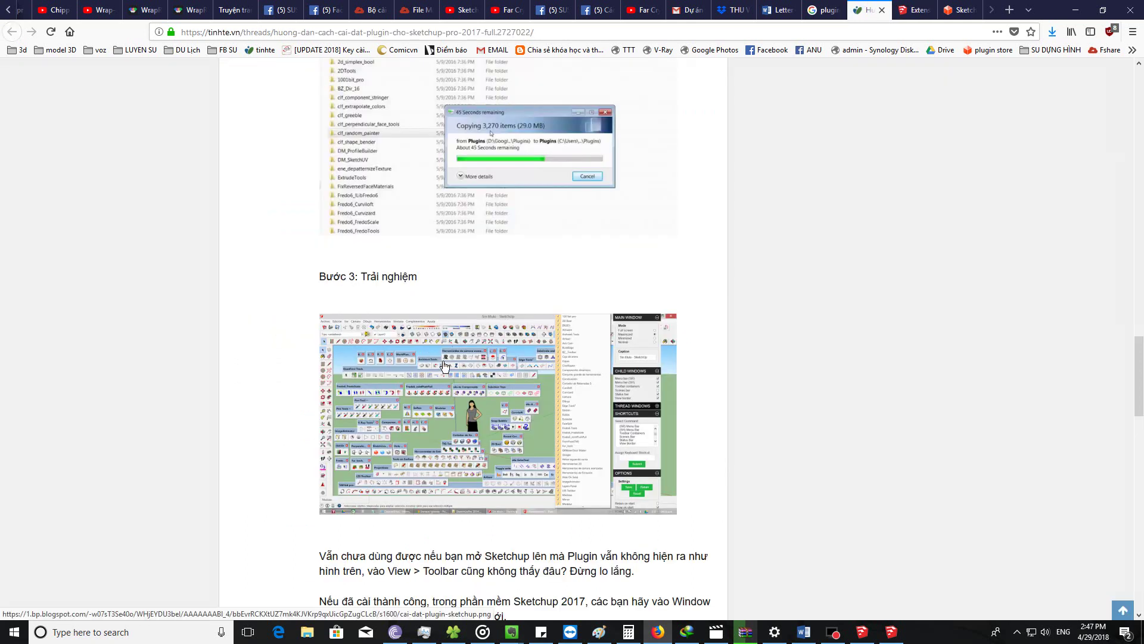
Step: Scroll up through the tinhte tutorial, comparing it briefly with the Extension Warehouse tab
scroll(444, 366, "up", 4)
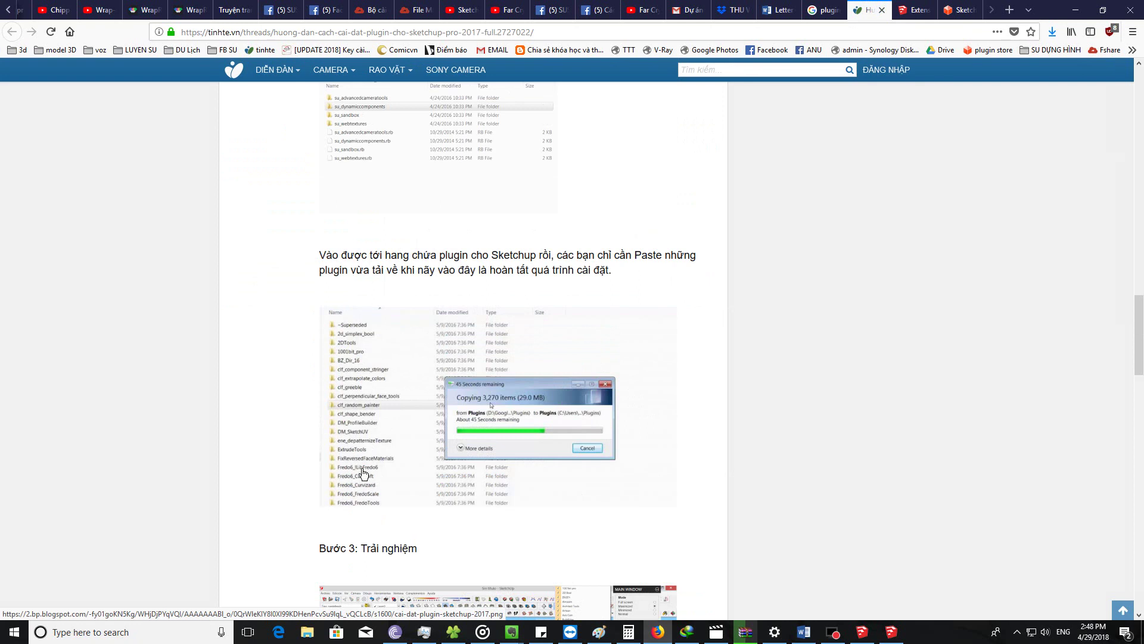
scroll(363, 473, "up", 1)
scroll(363, 470, "up", 5)
scroll(363, 470, "up", 4)
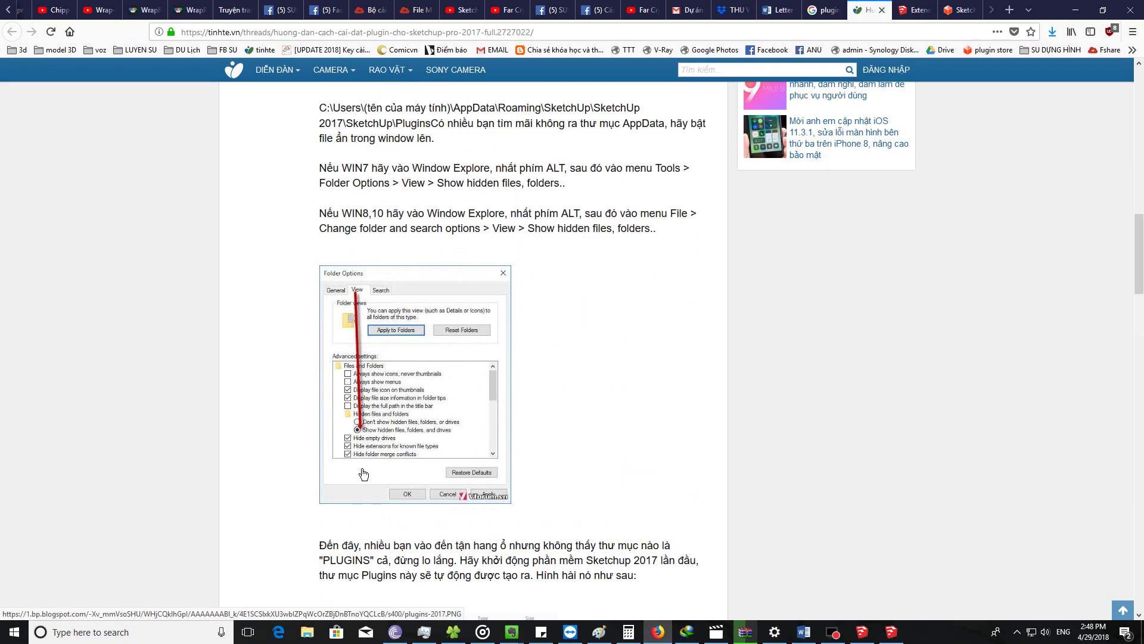
scroll(363, 469, "up", 3)
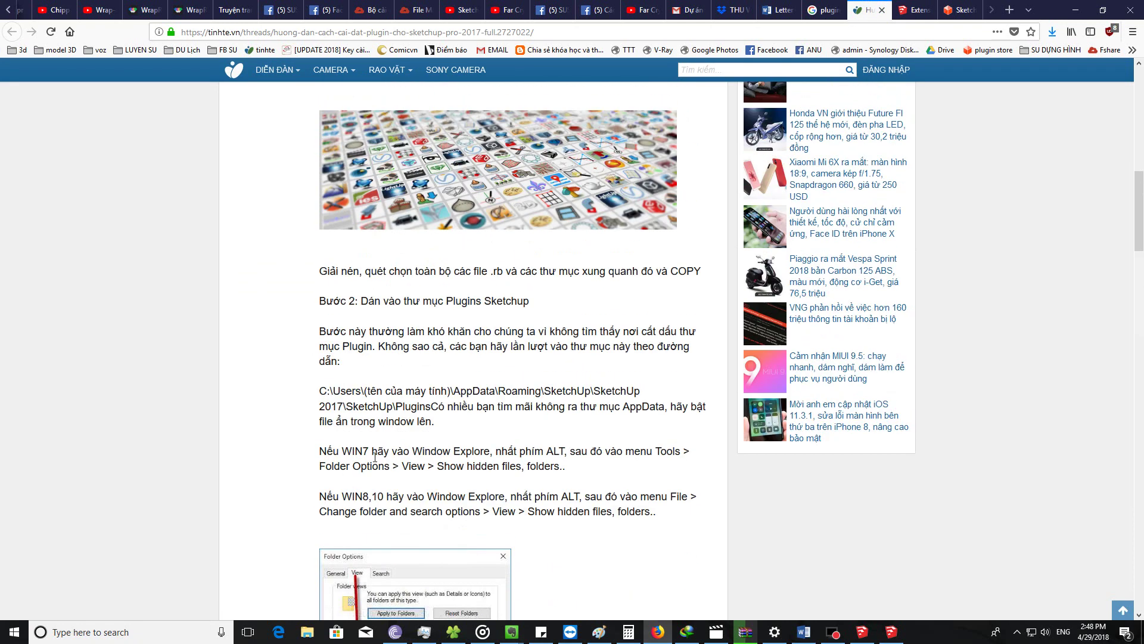
key("ctrl+Tab")
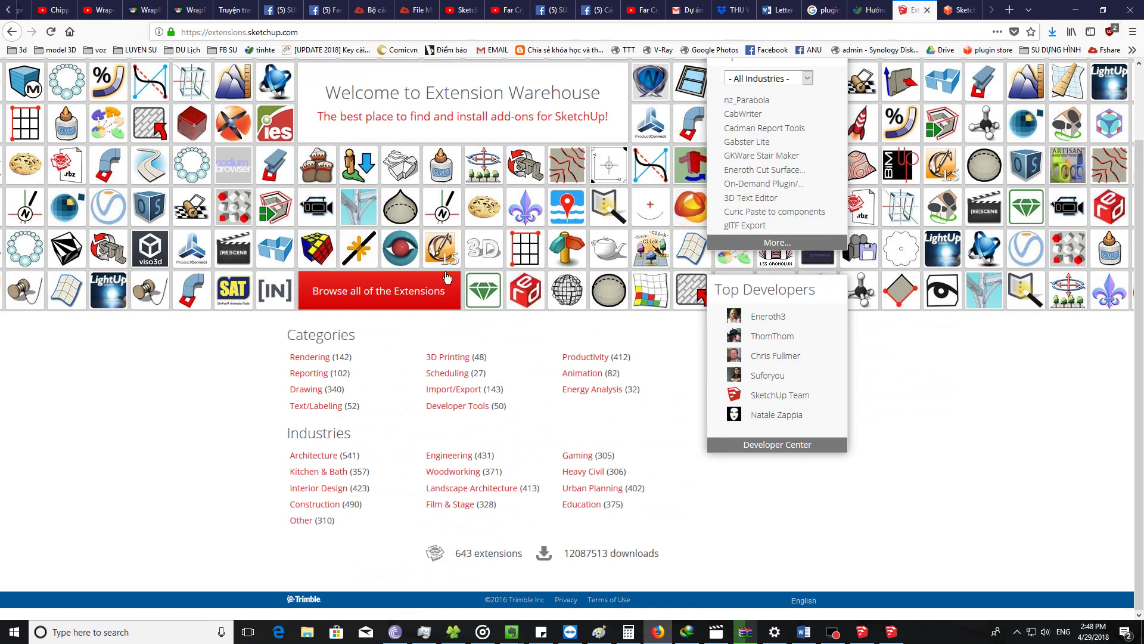
left_click(865, 10)
scroll(341, 307, "up", 3)
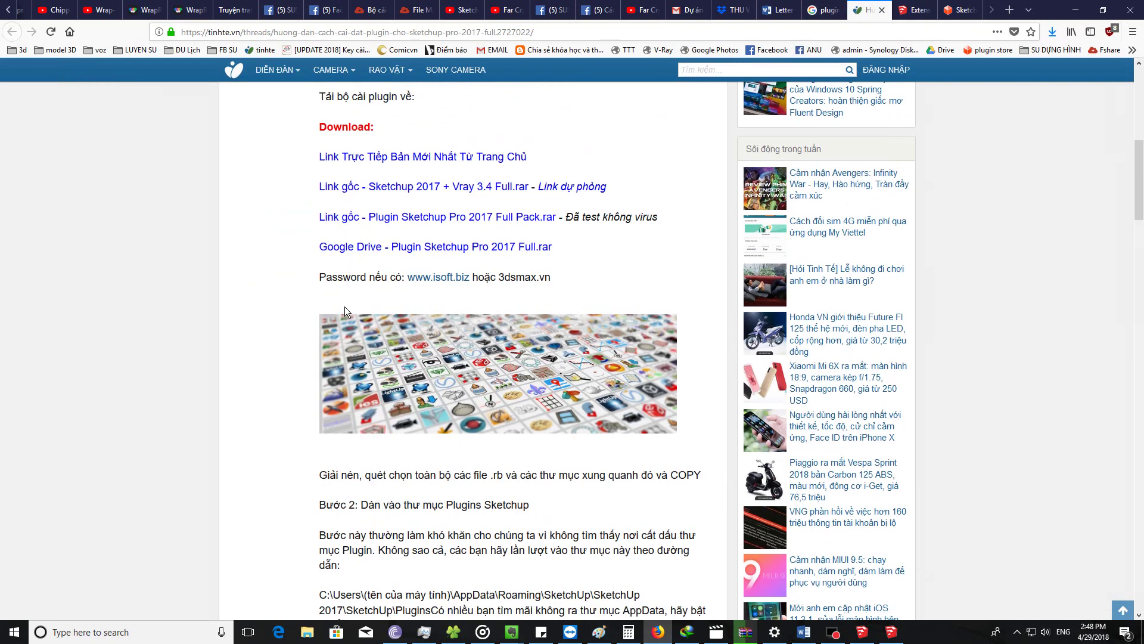
scroll(369, 298, "up", 2)
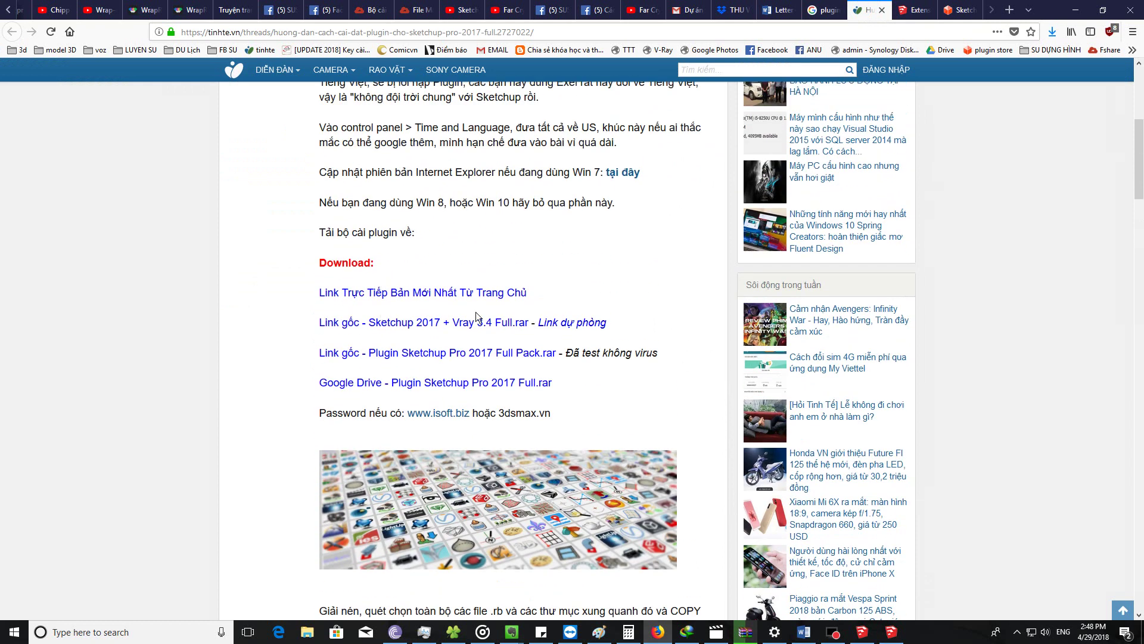
scroll(385, 316, "down", 3)
left_click(922, 8)
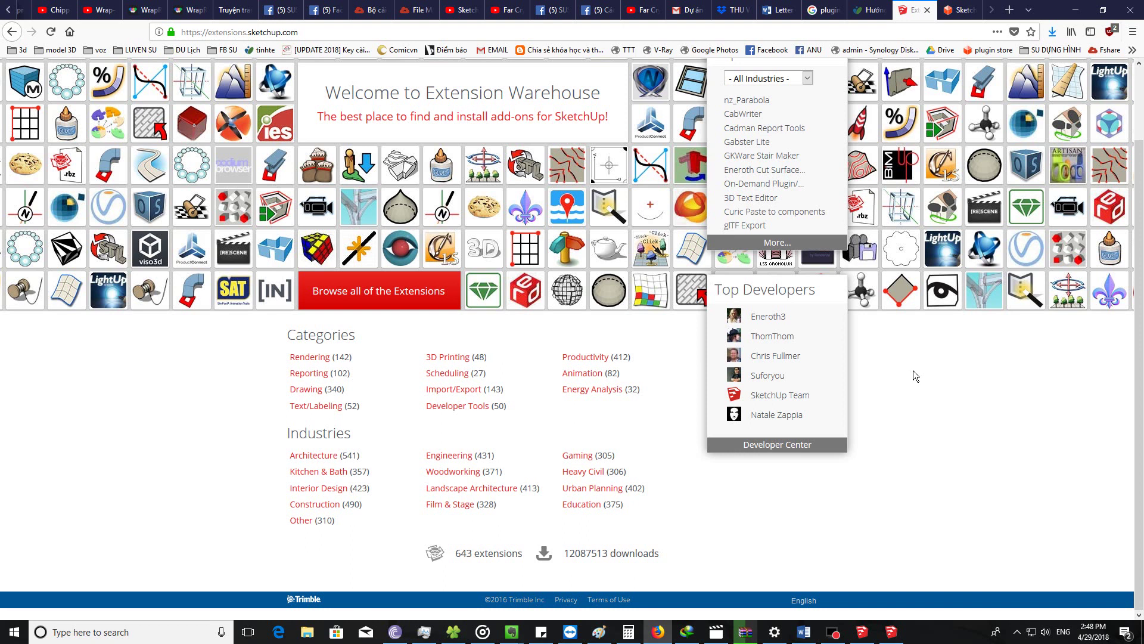
left_click(870, 10)
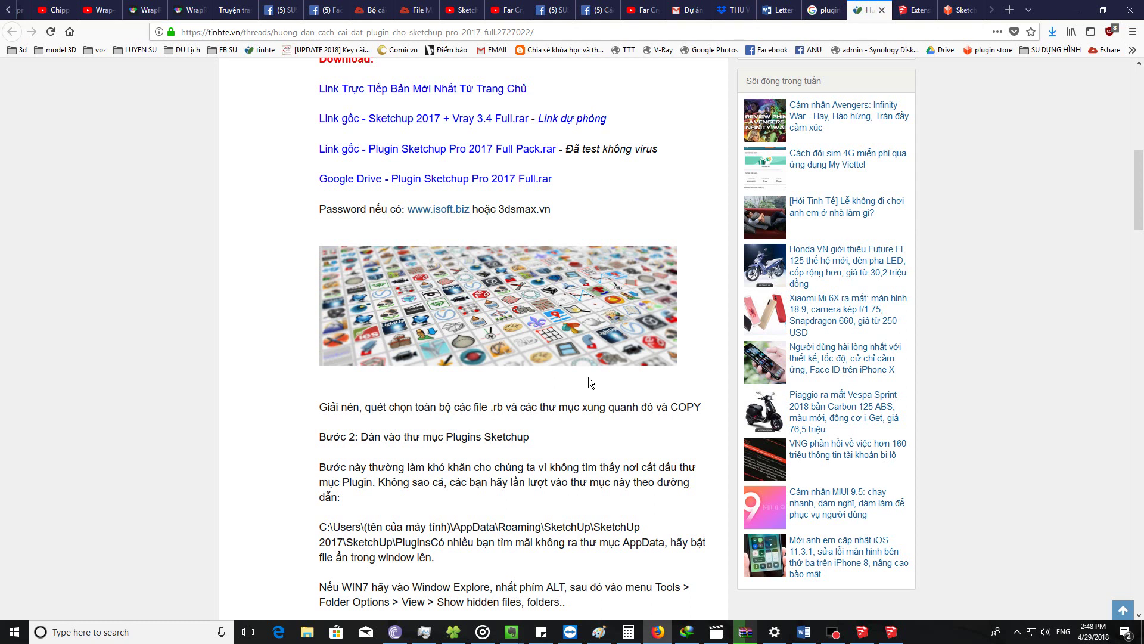
Step: Glance at the Word outline, then scroll the article to the Window -> Extension Manager section
left_click(804, 632)
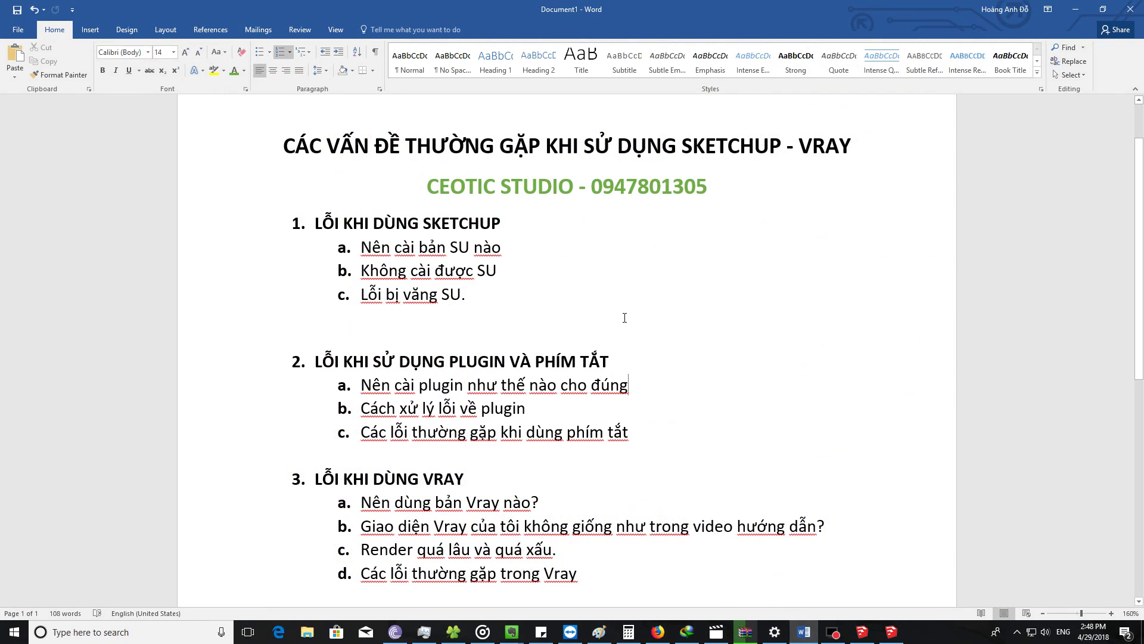
left_click(1076, 9)
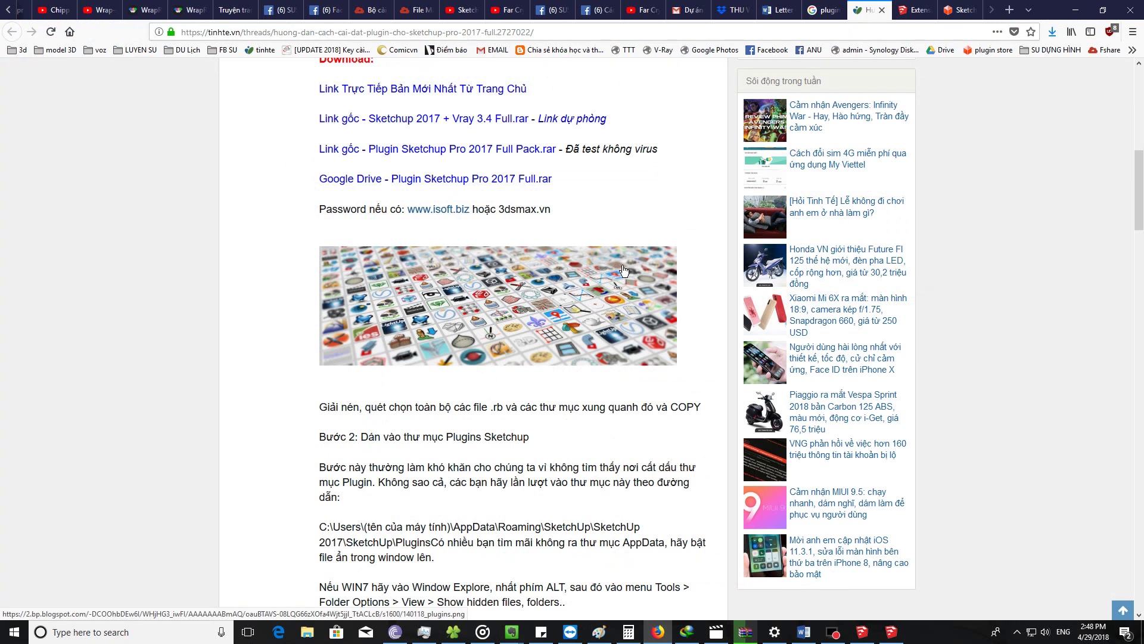
scroll(460, 379, "down", 2)
scroll(460, 379, "down", 7)
scroll(460, 379, "down", 3)
scroll(460, 379, "down", 6)
scroll(460, 378, "down", 7)
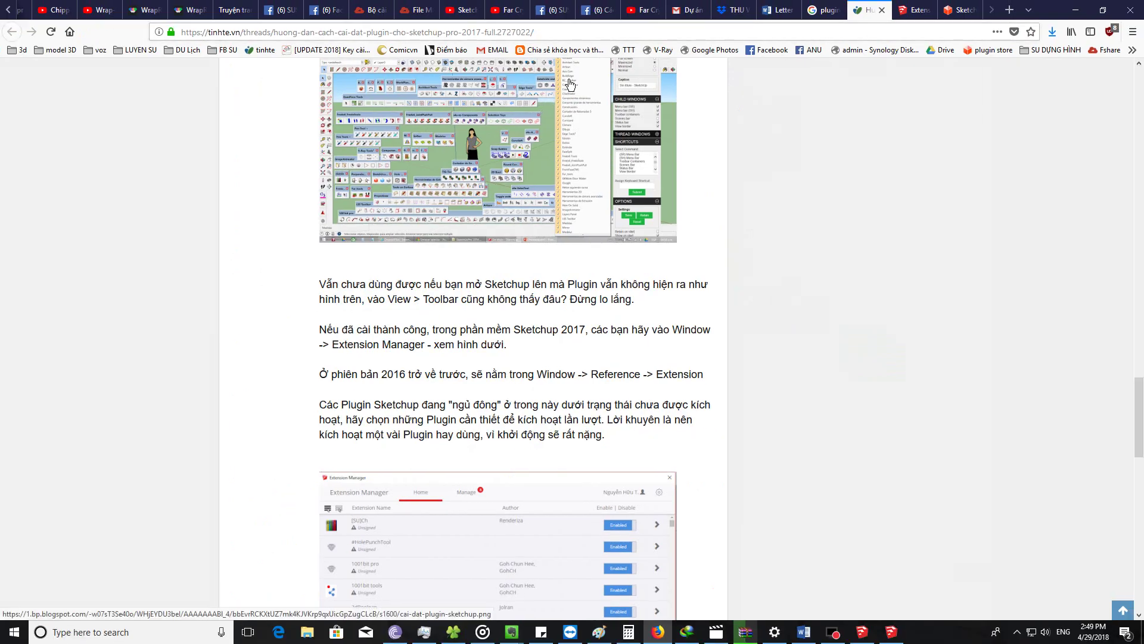
Step: Return to the Facebook common-errors album, collapse the chat popup and scroll to the top
left_click(560, 11)
left_click(596, 11)
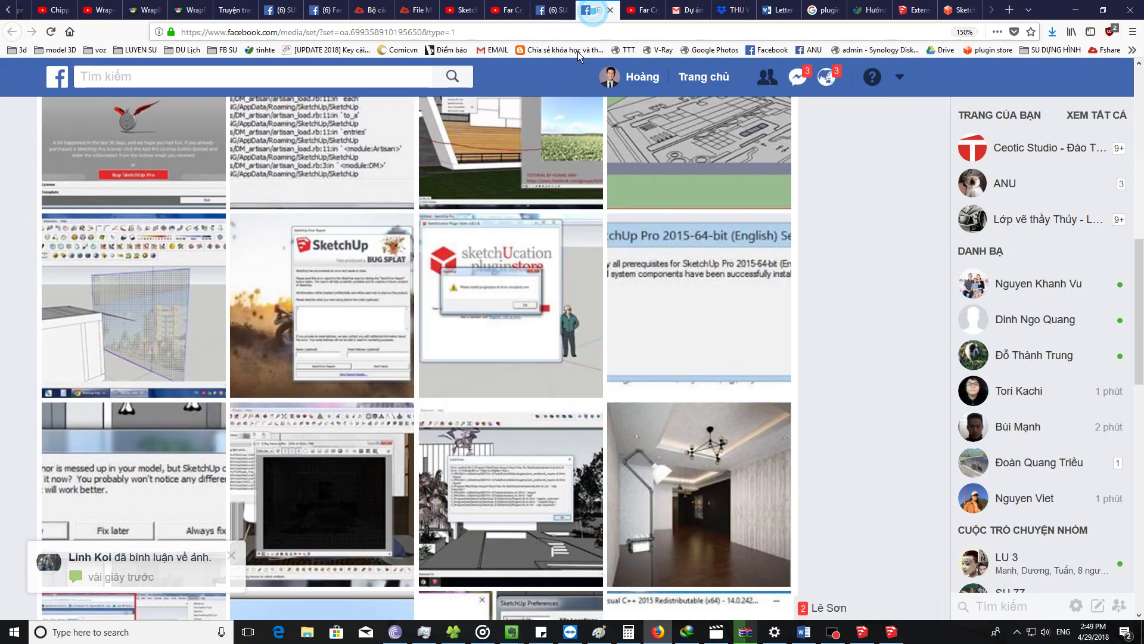
left_click(548, 252)
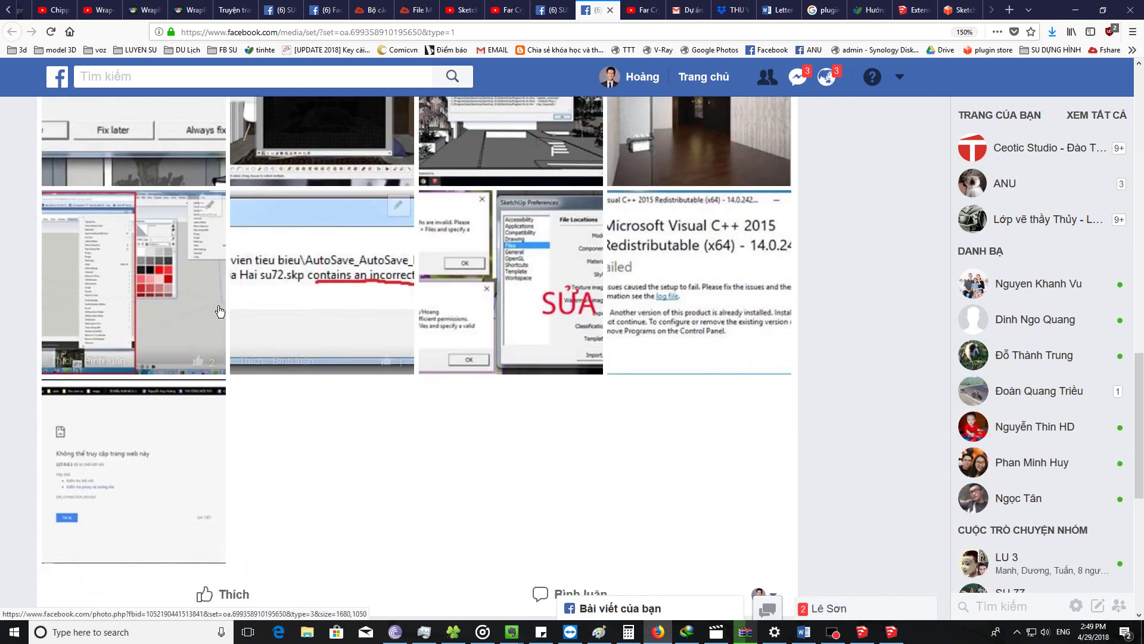
scroll(282, 352, "up", 5)
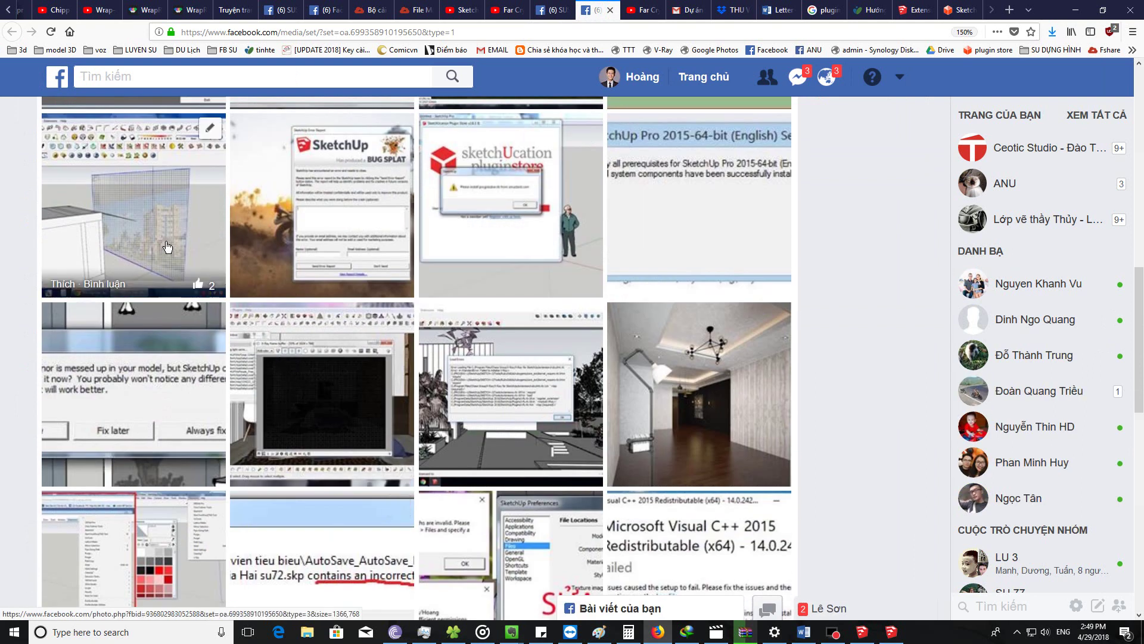
scroll(172, 256, "up", 3)
scroll(174, 268, "up", 3)
scroll(190, 286, "up", 2)
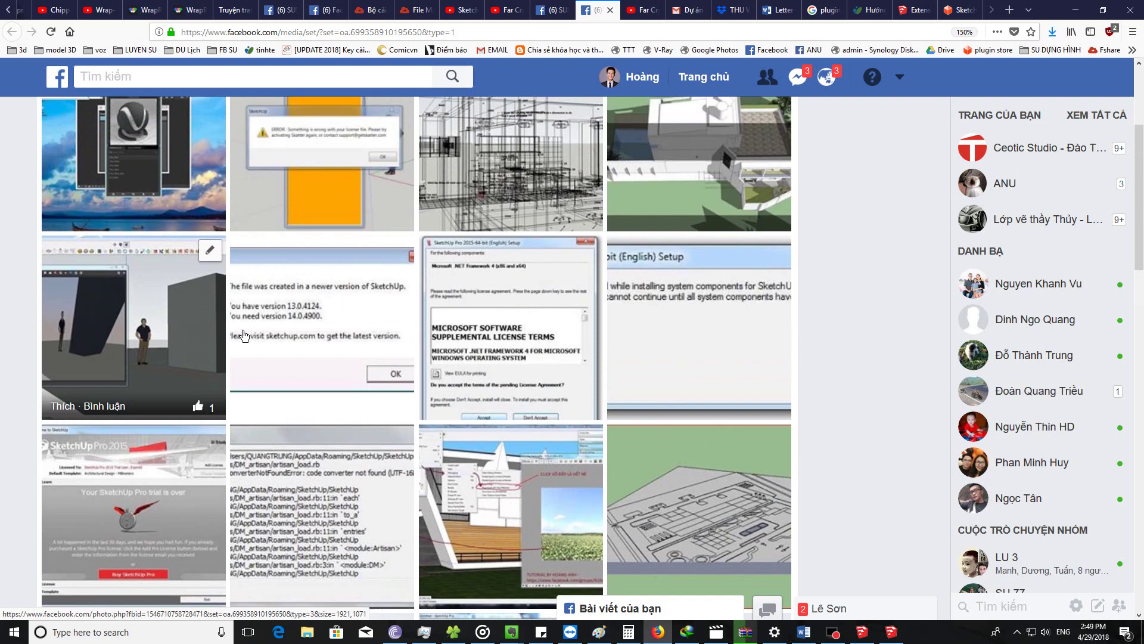
scroll(215, 310, "up", 2)
scroll(232, 333, "up", 1)
mouse_move(510, 340)
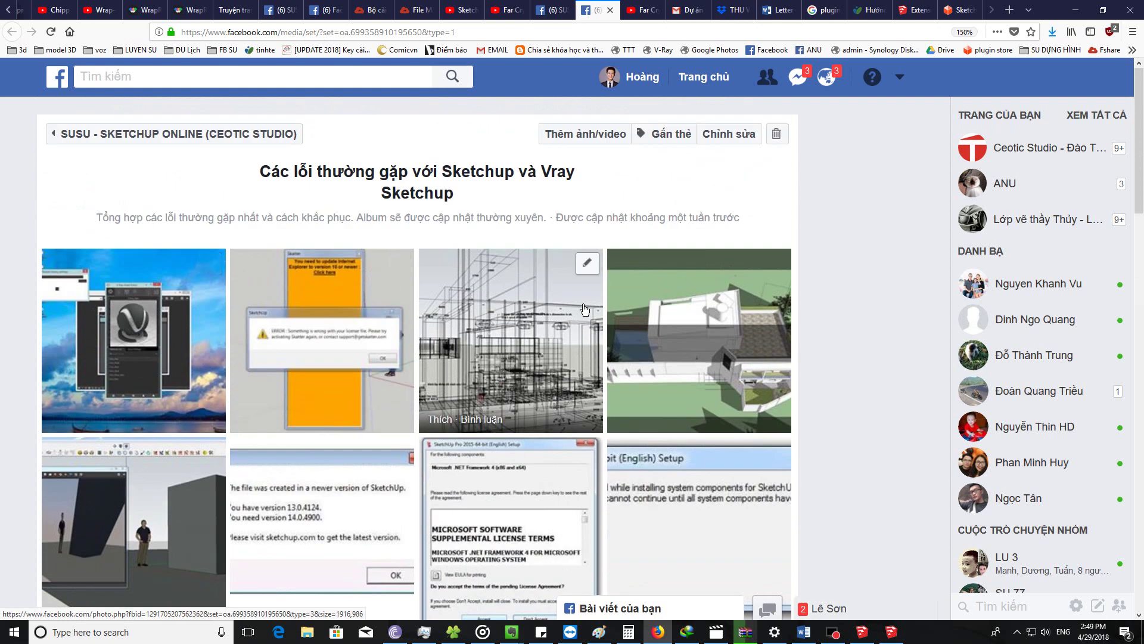
Step: Check the 'plugin sketchup 2017' results, then return to the group's About page
left_click(826, 10)
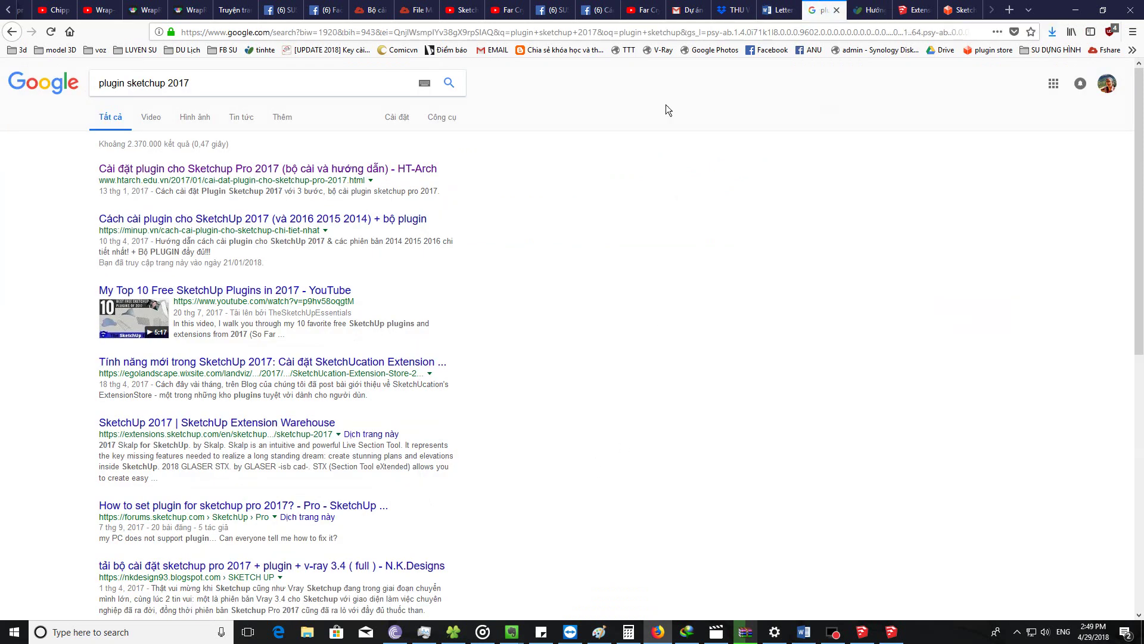
left_click(598, 10)
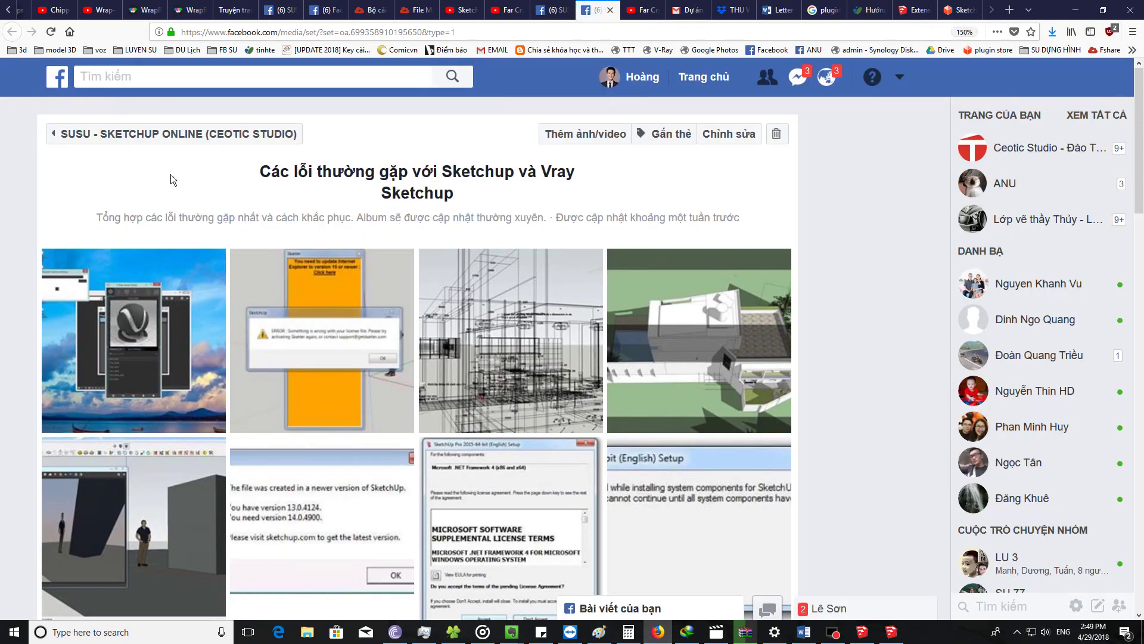
left_click(551, 10)
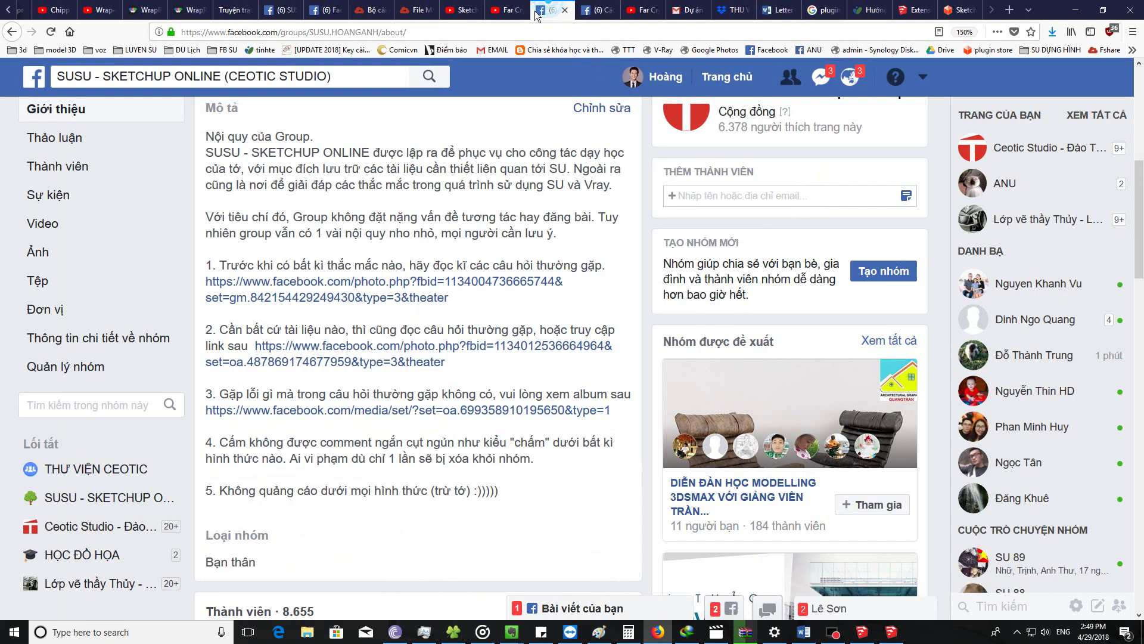
Step: Expand the 'LINK DOWNLOAD CÁC TÀI LIỆU CẦN THIẾT CỦA SKETCHUP' post, then bring up the installer folder
left_click(359, 354)
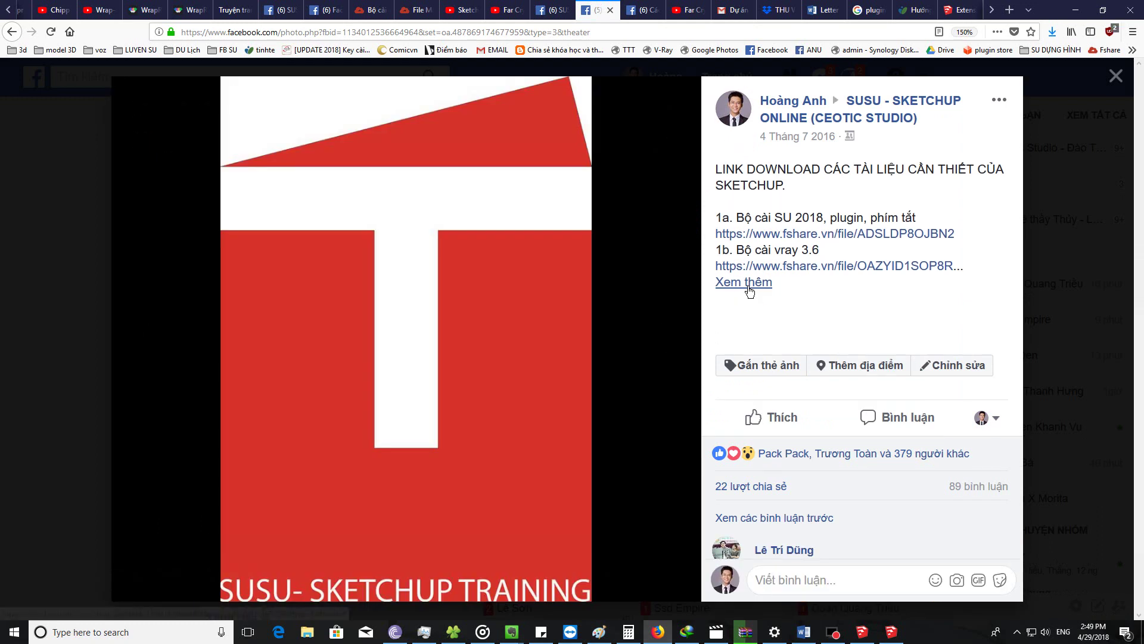
left_click(745, 285)
scroll(780, 269, "down", 3)
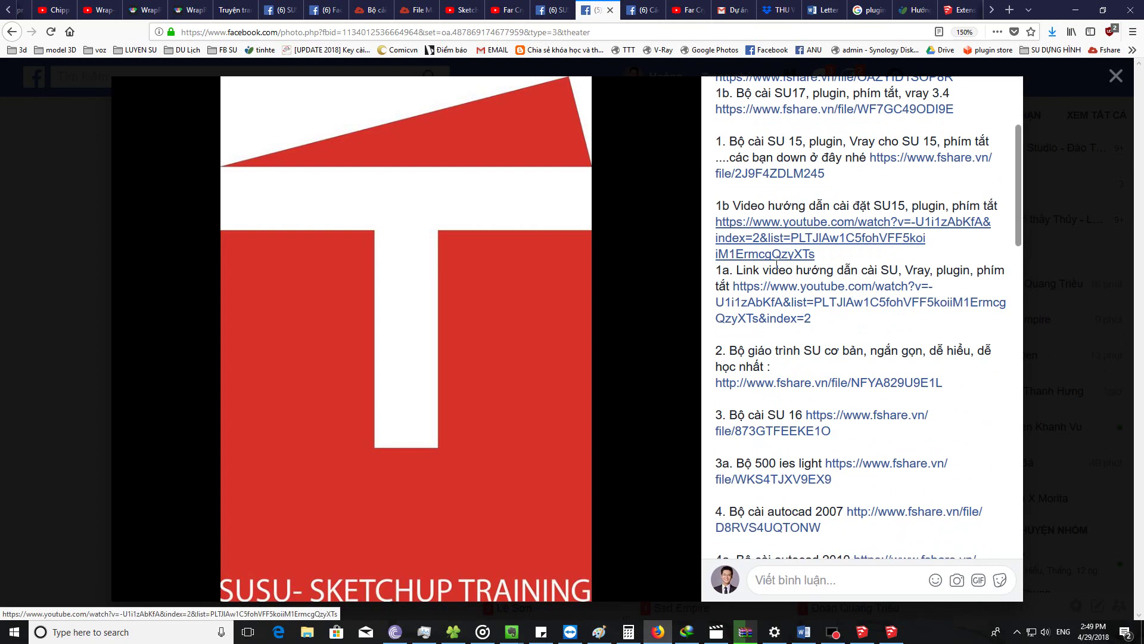
scroll(779, 349, "down", 2)
scroll(778, 348, "down", 2)
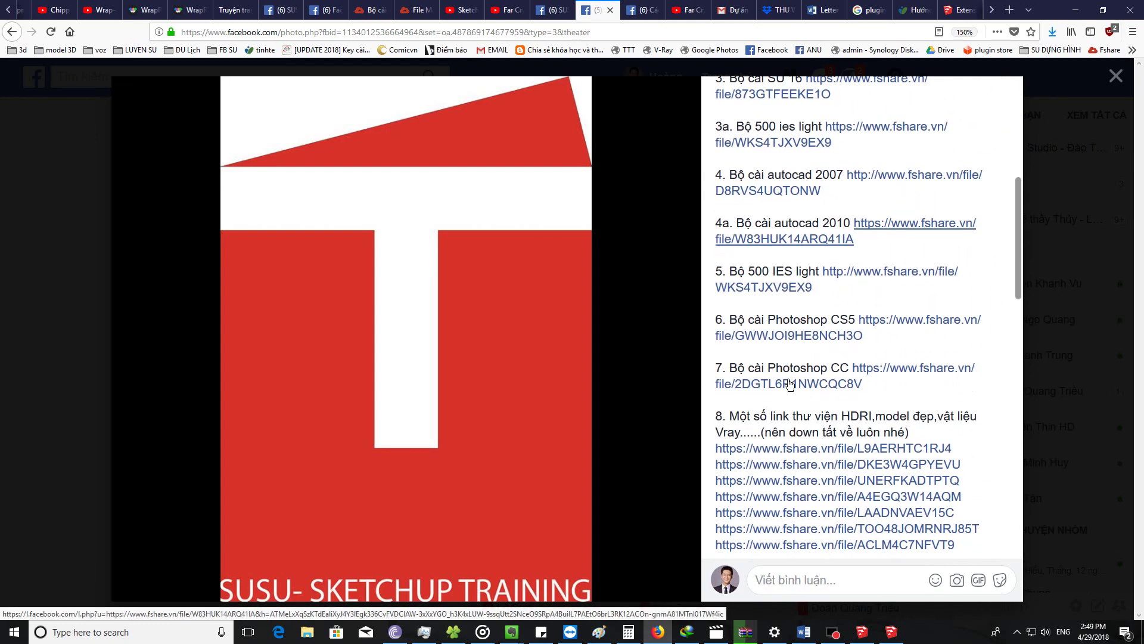
scroll(788, 379, "down", 1)
scroll(789, 382, "up", 5)
scroll(789, 379, "up", 3)
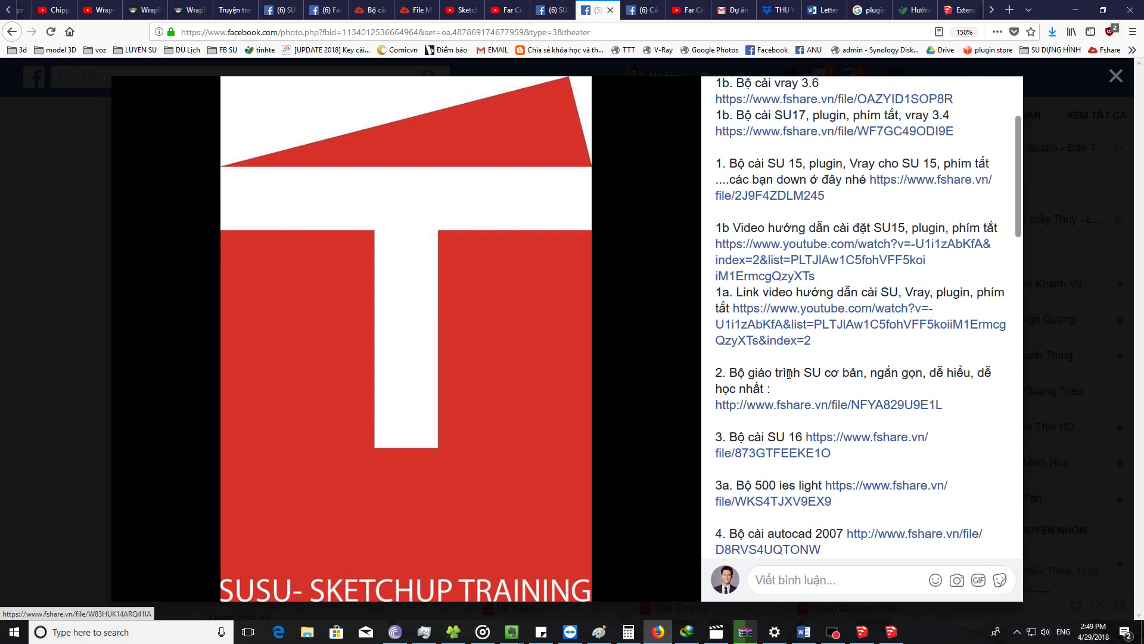
scroll(788, 372, "up", 2)
scroll(788, 362, "up", 1)
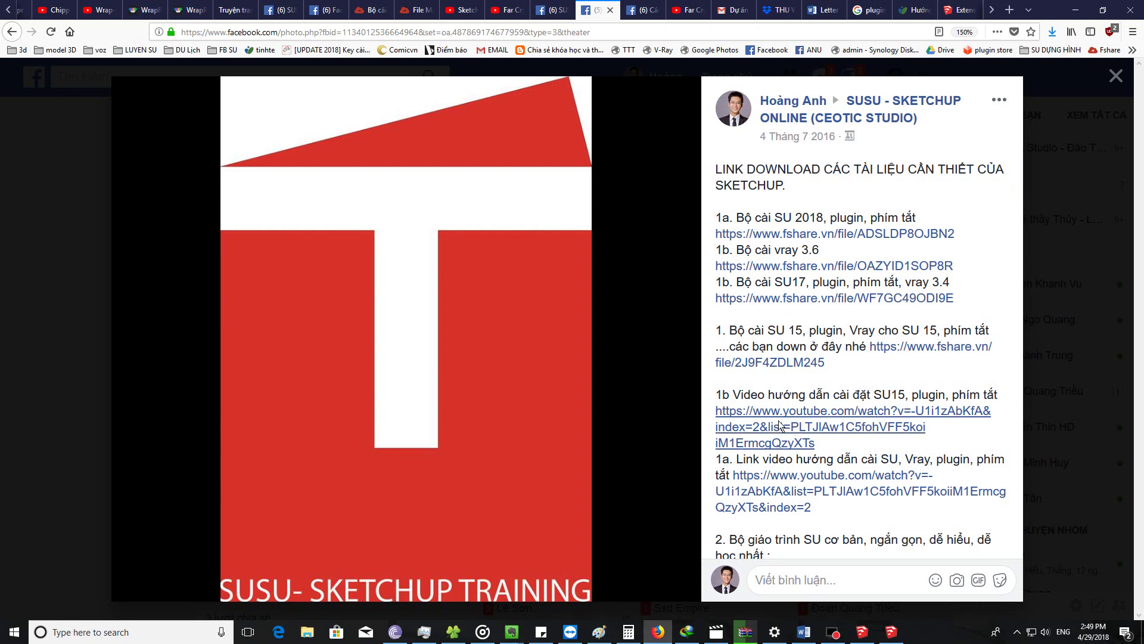
left_click(463, 635)
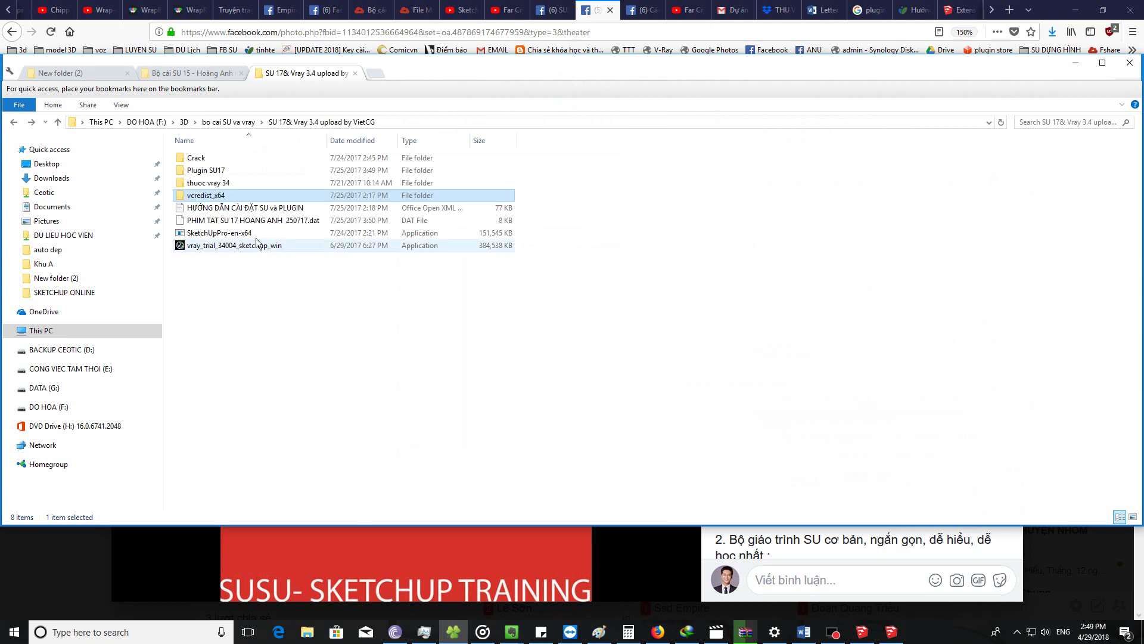
Step: Look into Plugin SU17, then go back and open SU 2018 > Plugin SU18 Ceotic Studio
double_click(225, 171)
scroll(262, 351, "down", 5)
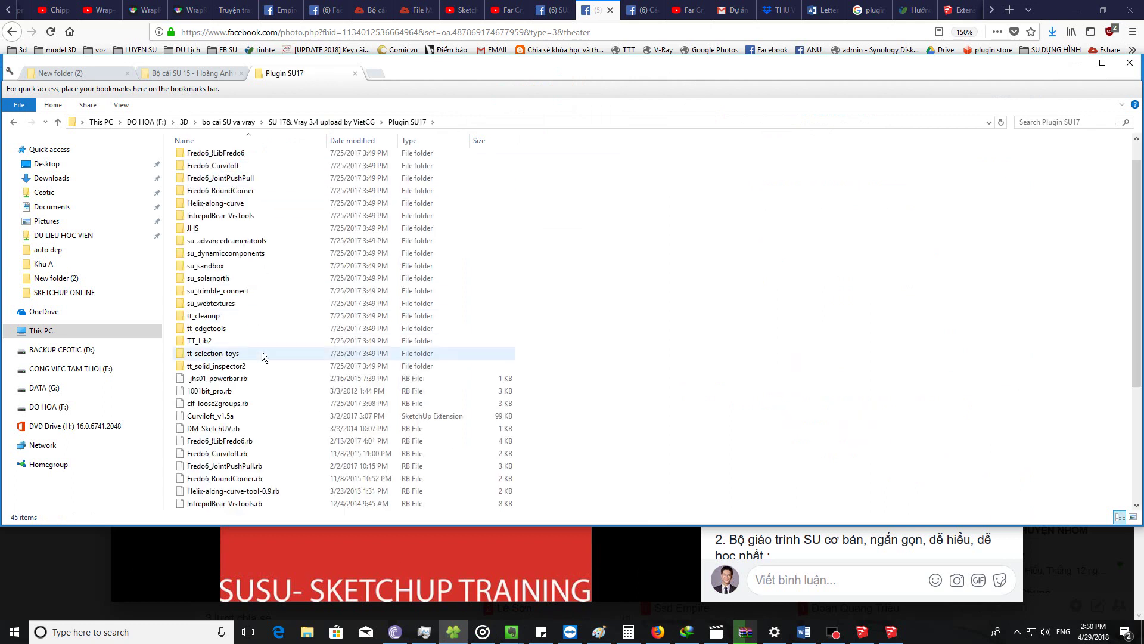
scroll(260, 453, "up", 4)
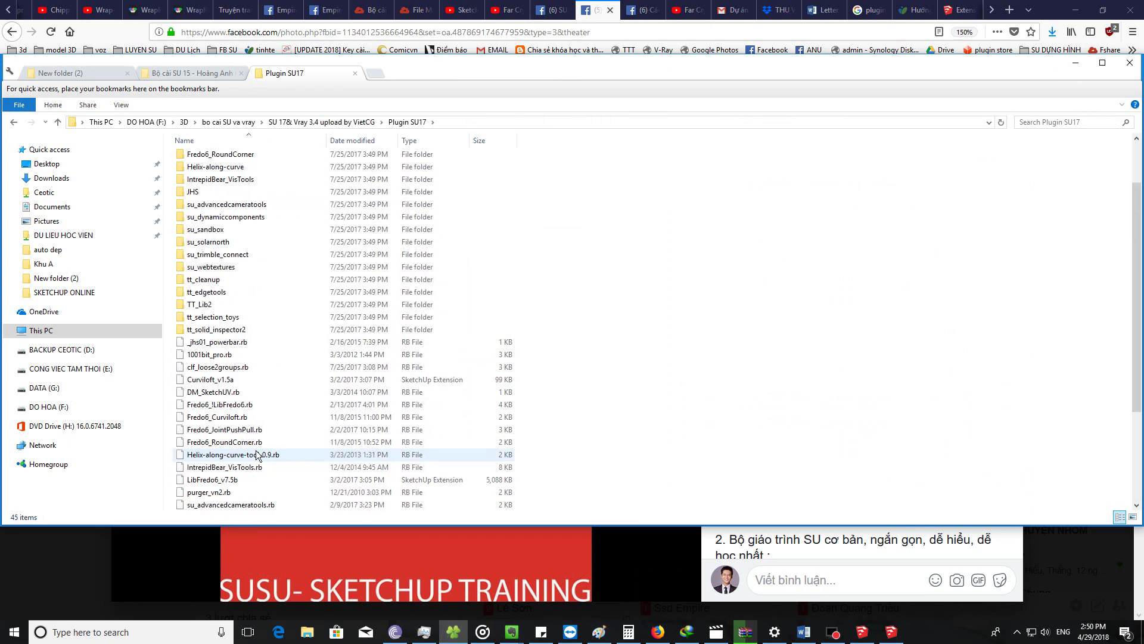
scroll(256, 449, "up", 2)
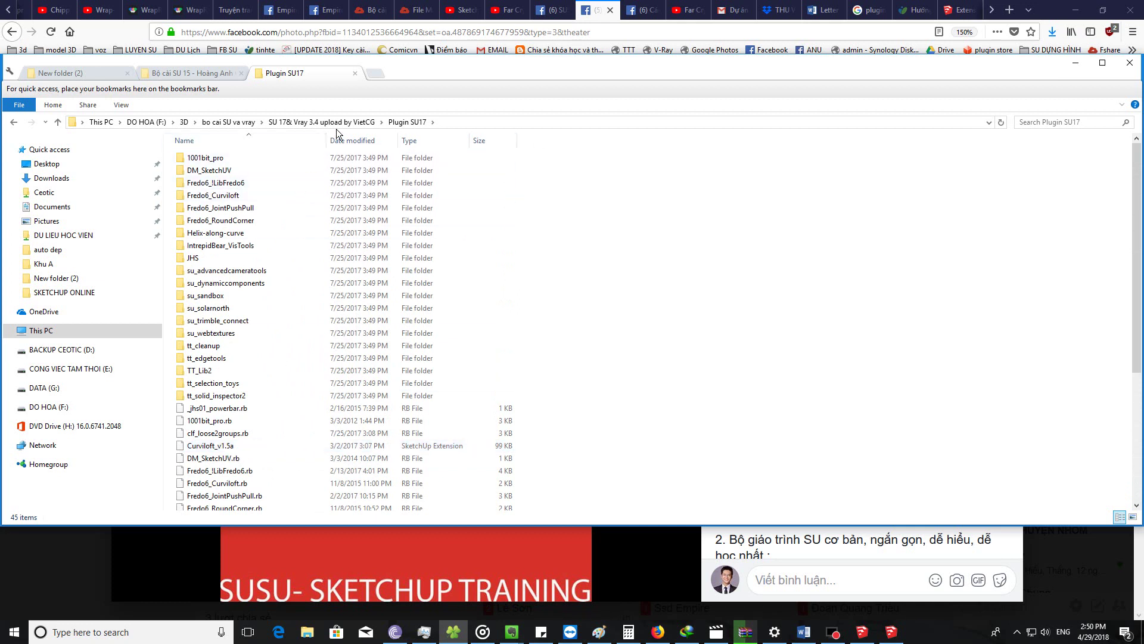
left_click(223, 123)
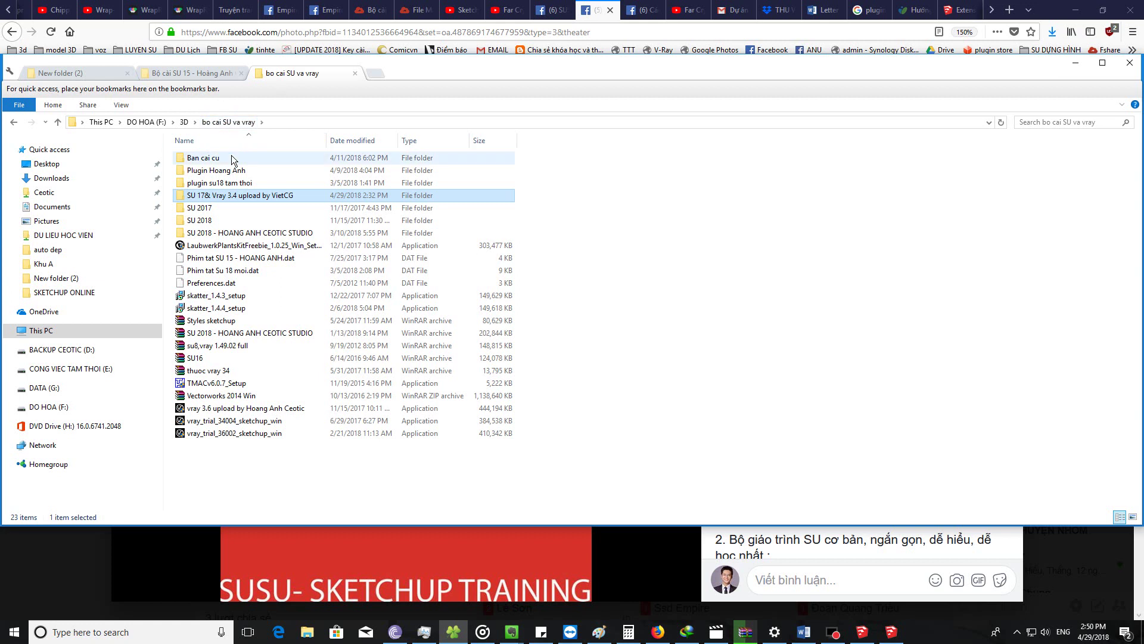
double_click(203, 220)
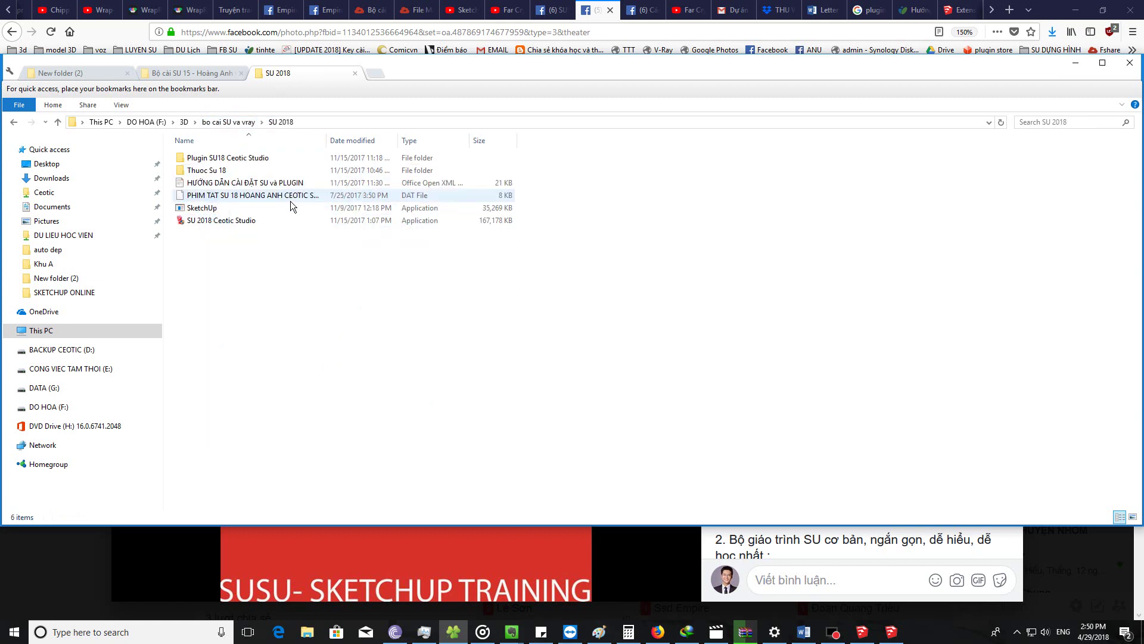
double_click(242, 159)
scroll(263, 271, "down", 5)
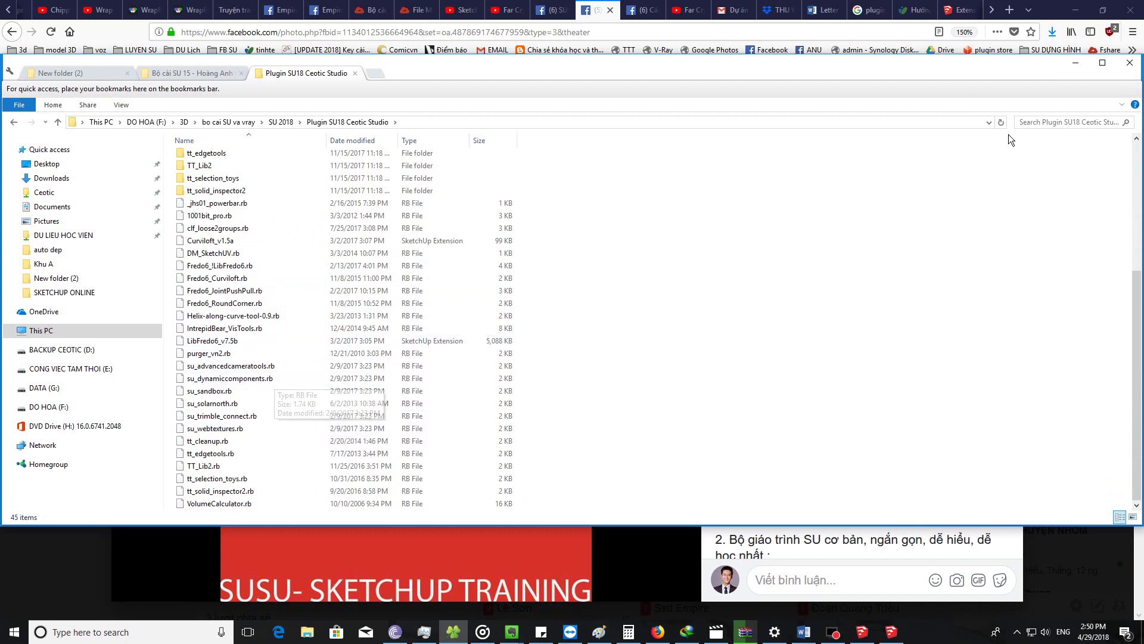
Step: Switch between the Word outline and the plugin folder window from the taskbar
left_click(1074, 64)
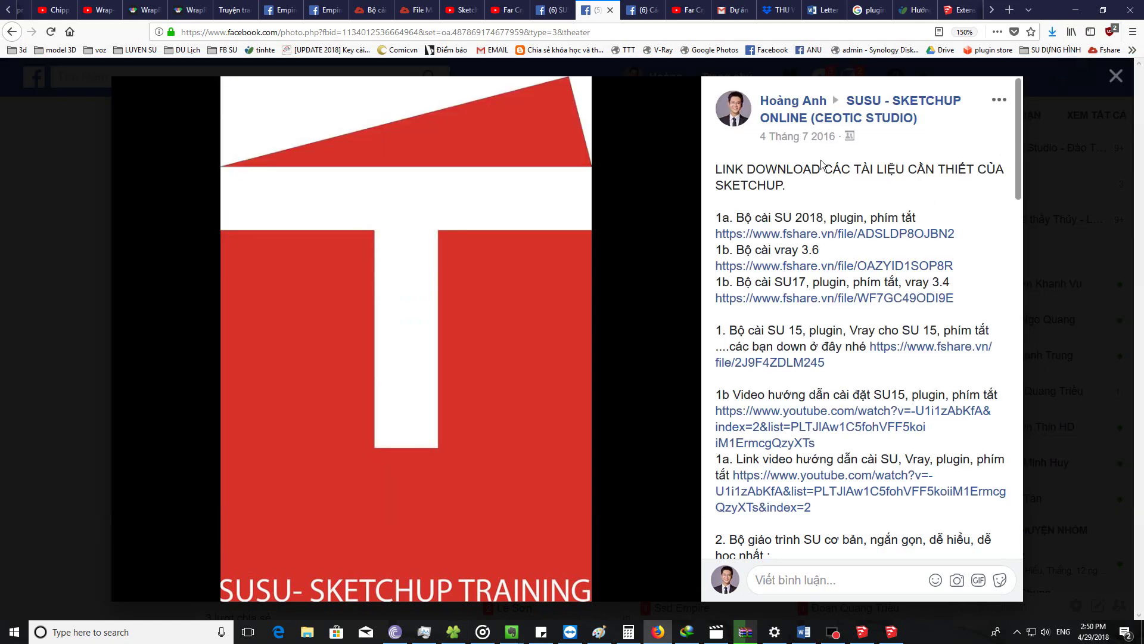
left_click(813, 637)
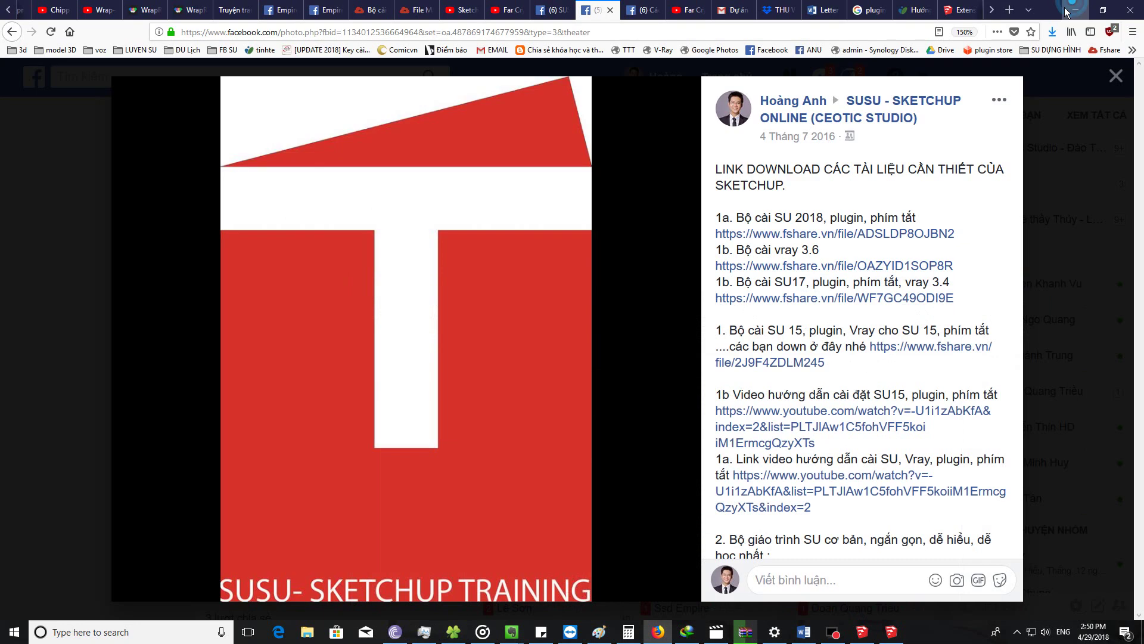
left_click(803, 636)
left_click(803, 636)
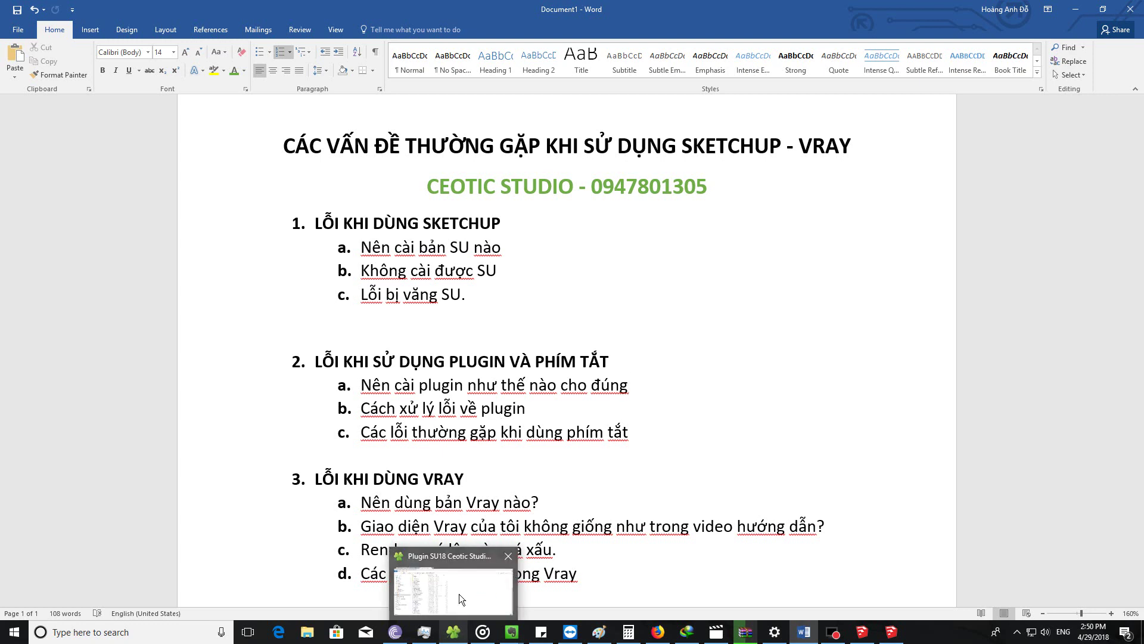
mouse_move(453, 632)
left_click(460, 599)
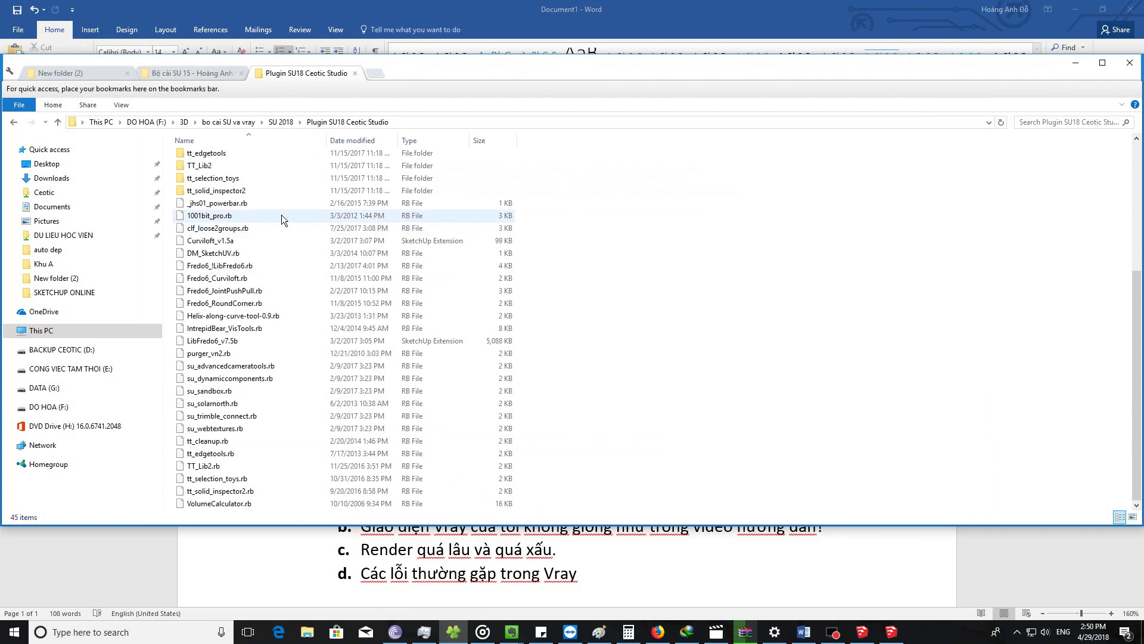
Step: Select the _jhs01_powerbar.rb file, then the matching JHS folder
scroll(281, 214, "up", 2)
left_click(256, 267)
scroll(258, 266, "up", 2)
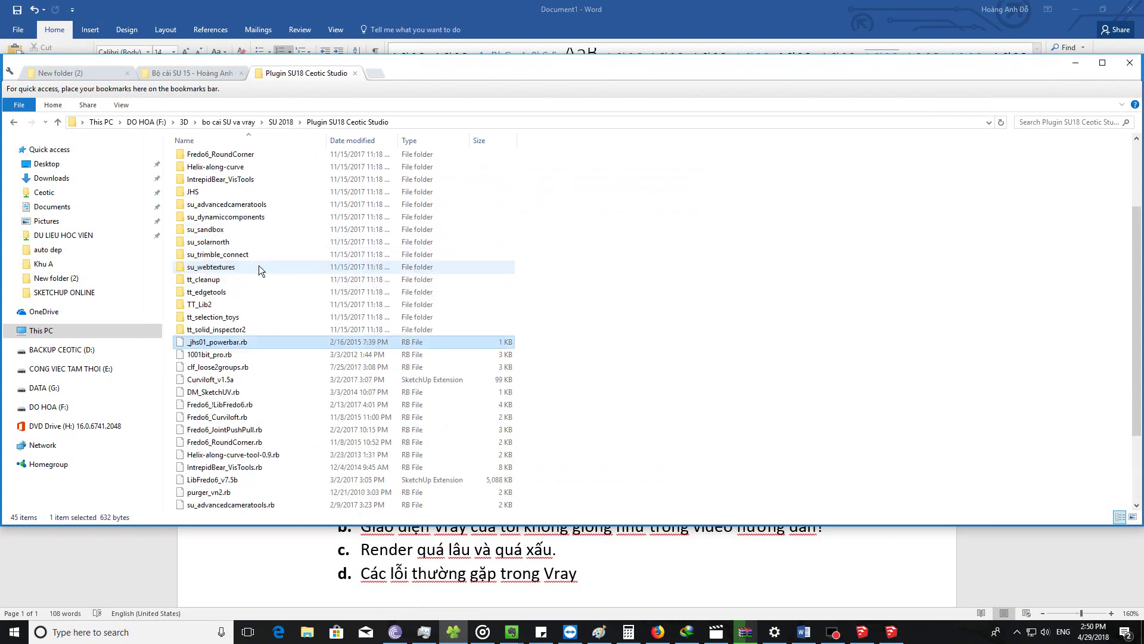
scroll(247, 269, "up", 2)
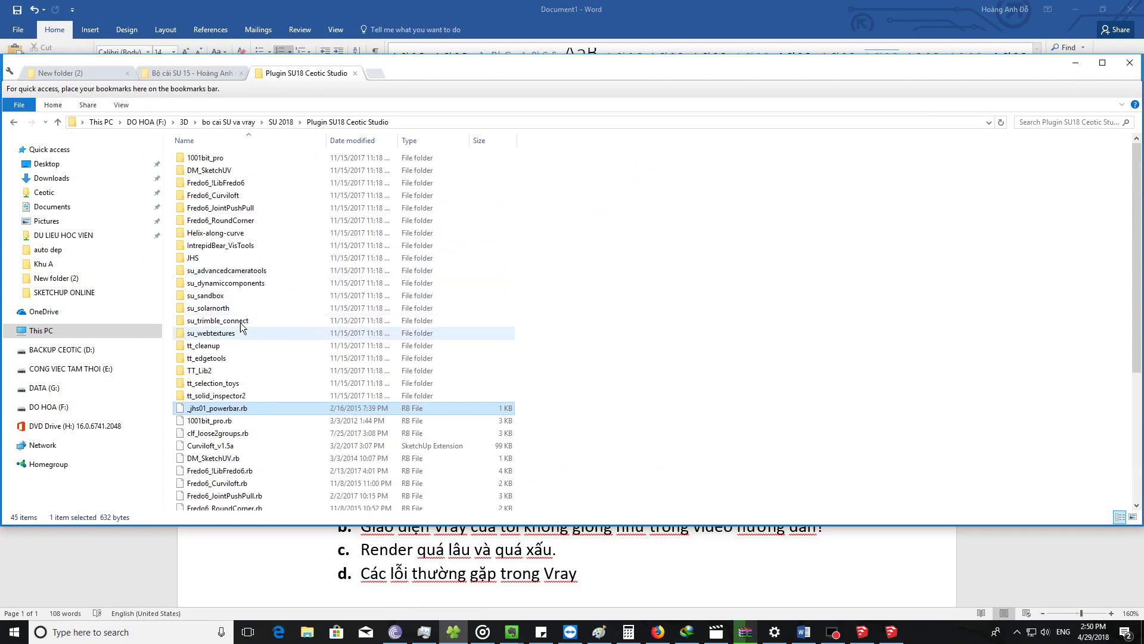
left_click(214, 260)
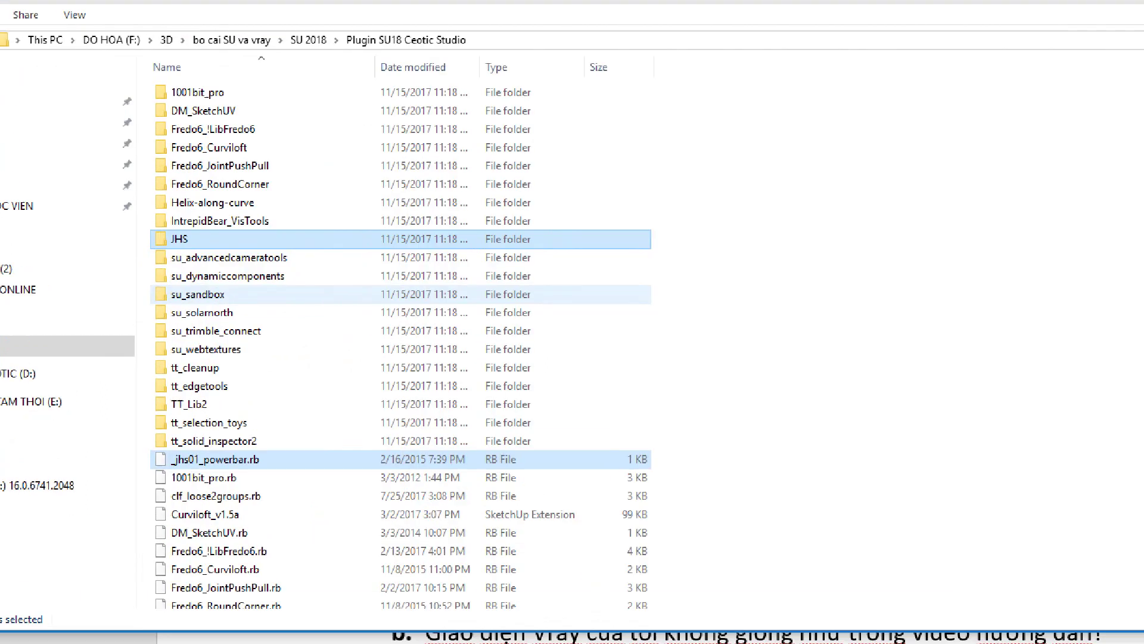
Step: Annotate the JHS and _jhs01_powerbar names, select both, and open a new This PC tab
mouse_move(186, 515)
left_mouse_down()
mouse_move(152, 510)
mouse_move(177, 523)
left_mouse_up()
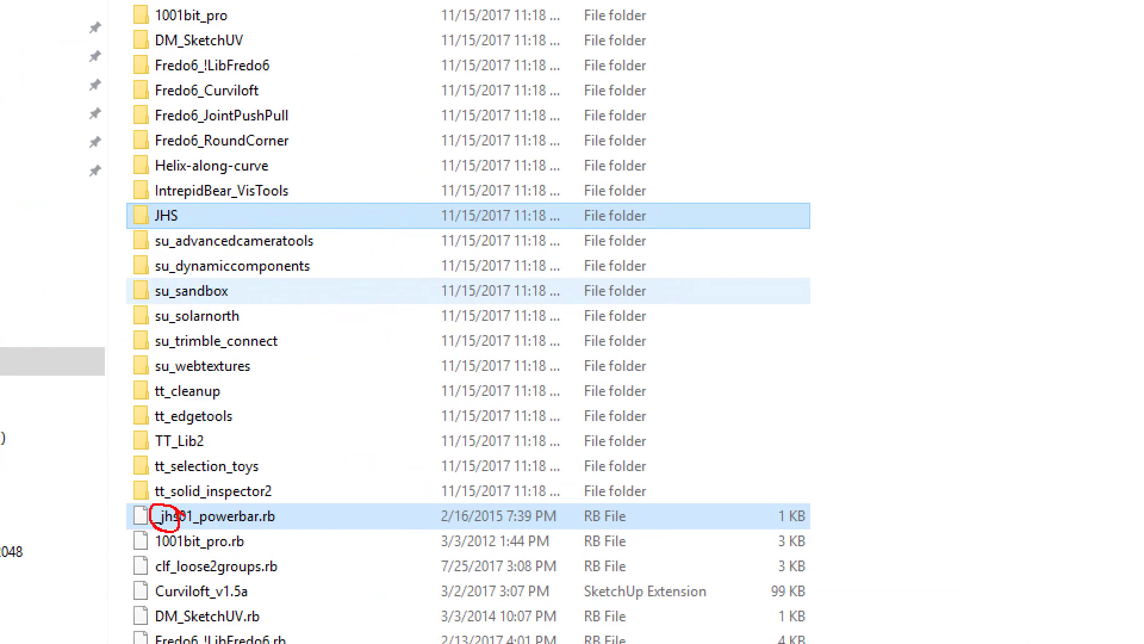
left_click_drag(261, 528, 279, 531)
left_click_drag(119, 200, 216, 231)
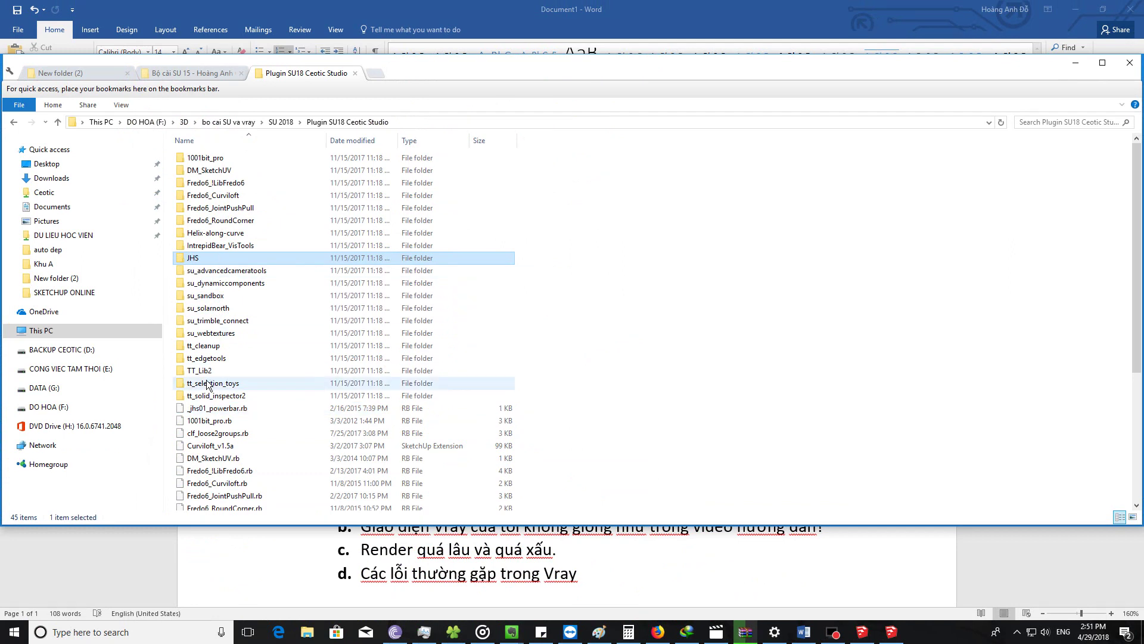
left_click(203, 410, "ctrl")
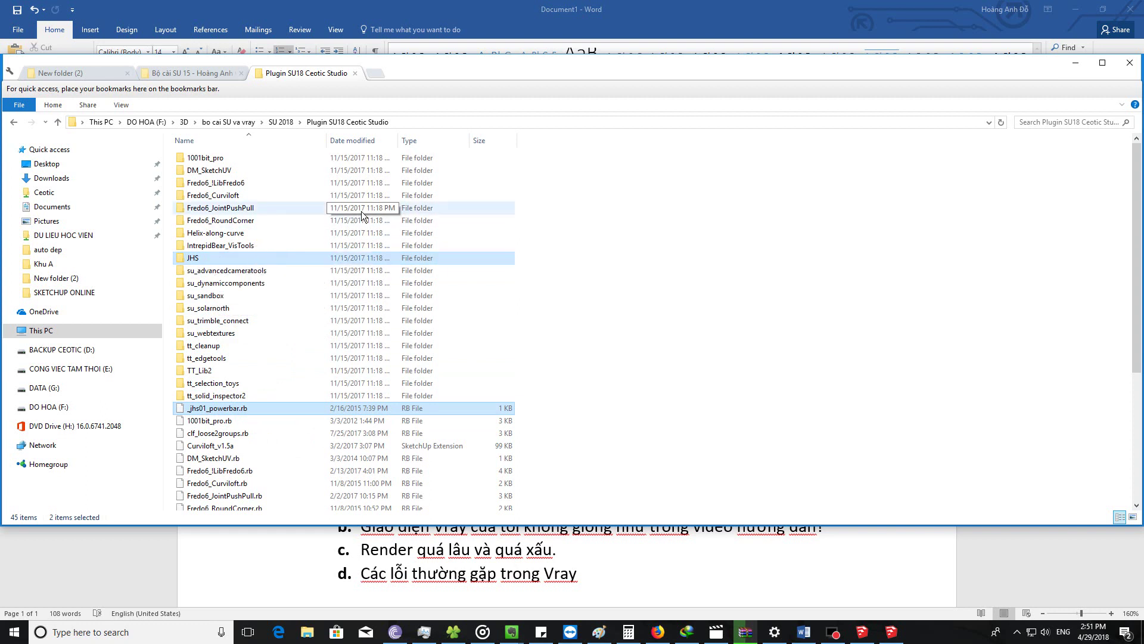
left_click(381, 71)
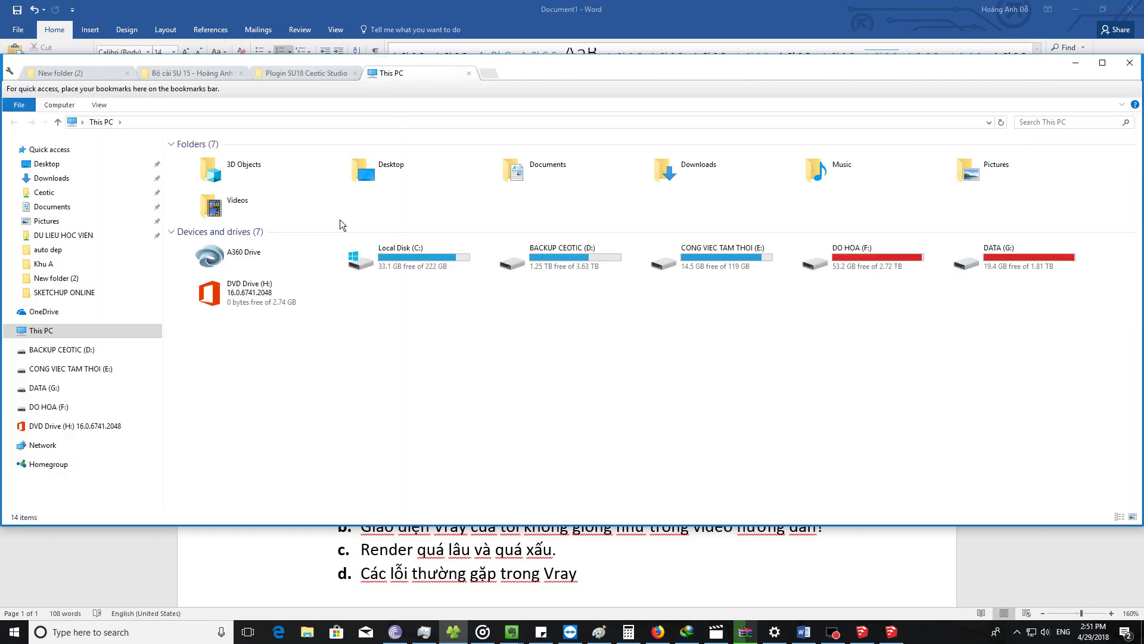
Step: Browse C: > Program Files > SketchUp > SketchUp 2018 > ShippedExtensions, then return to Firefox
left_click(409, 263)
double_click(409, 262)
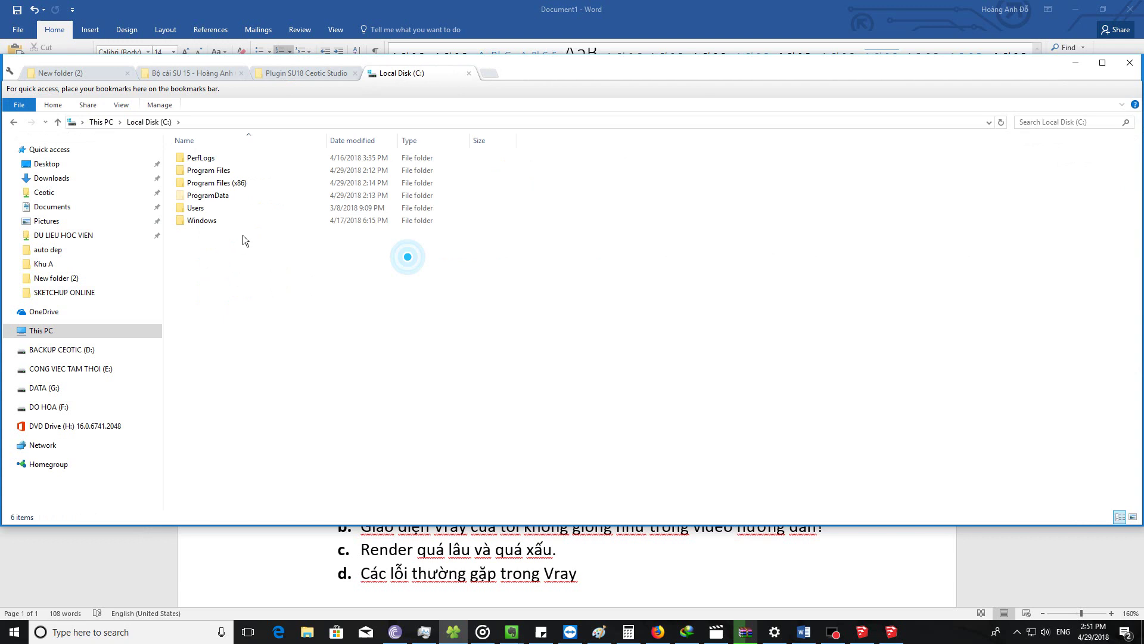
double_click(226, 173)
key("s")
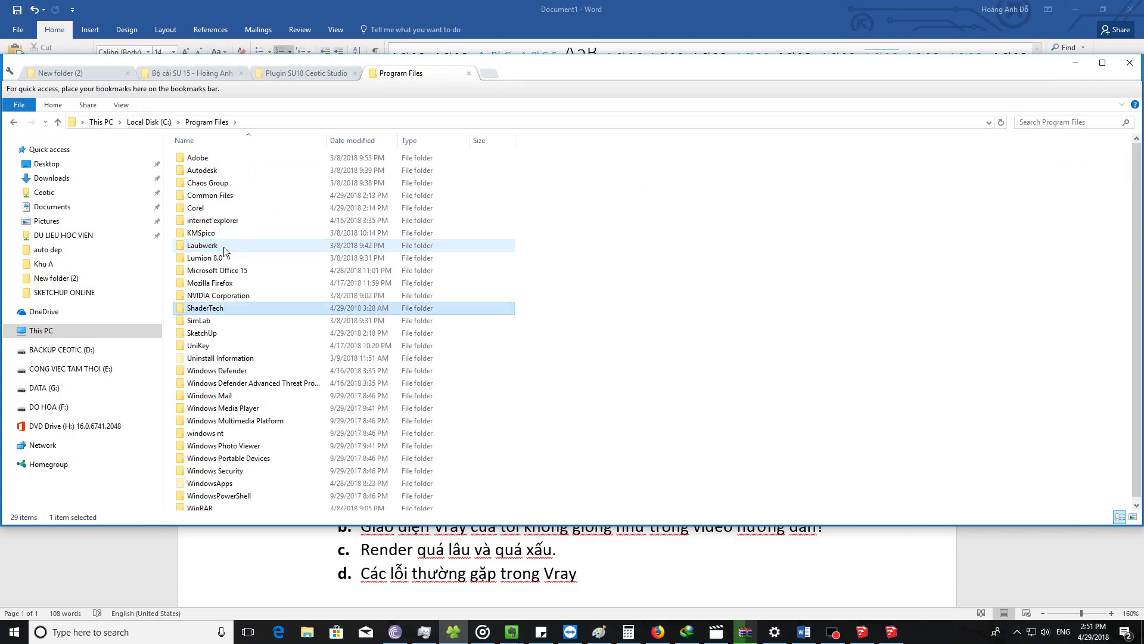
double_click(214, 332)
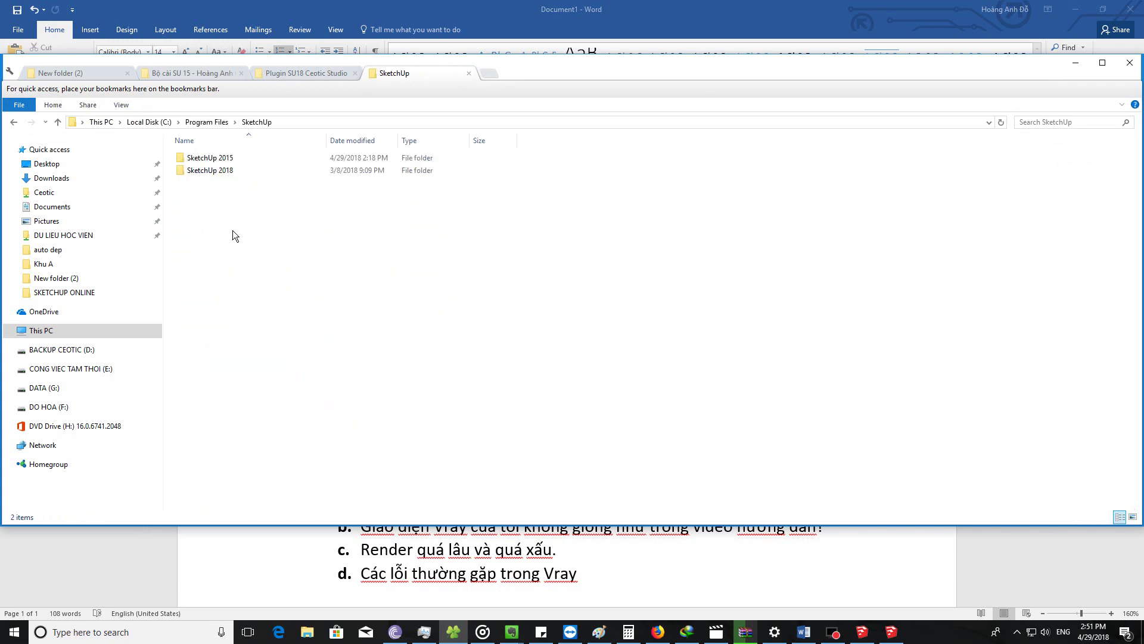
double_click(237, 172)
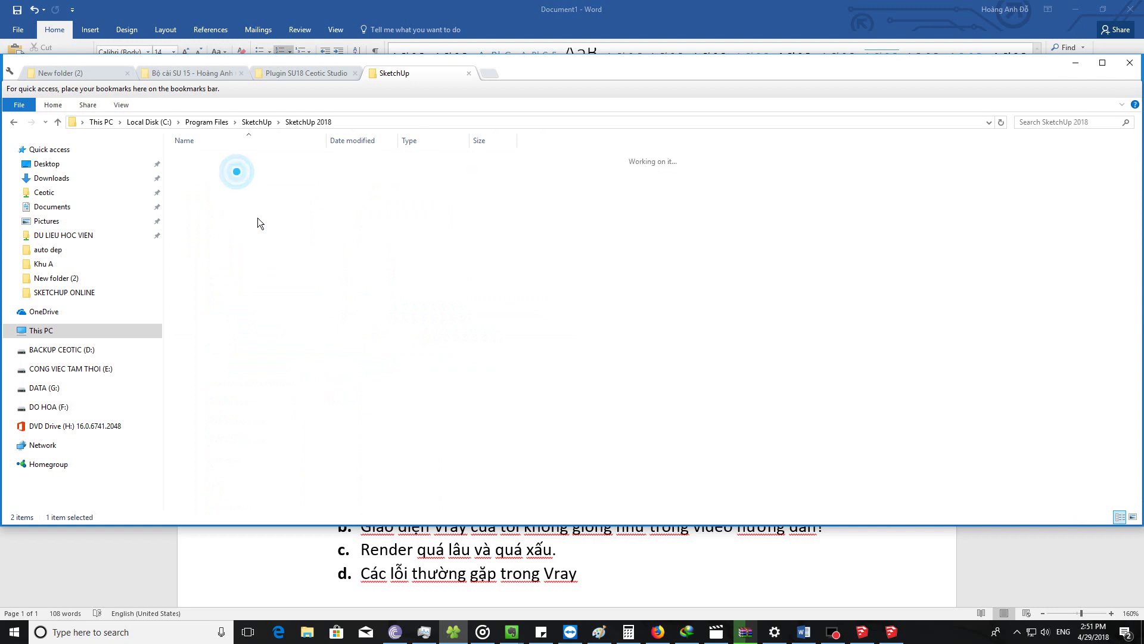
left_click(215, 272)
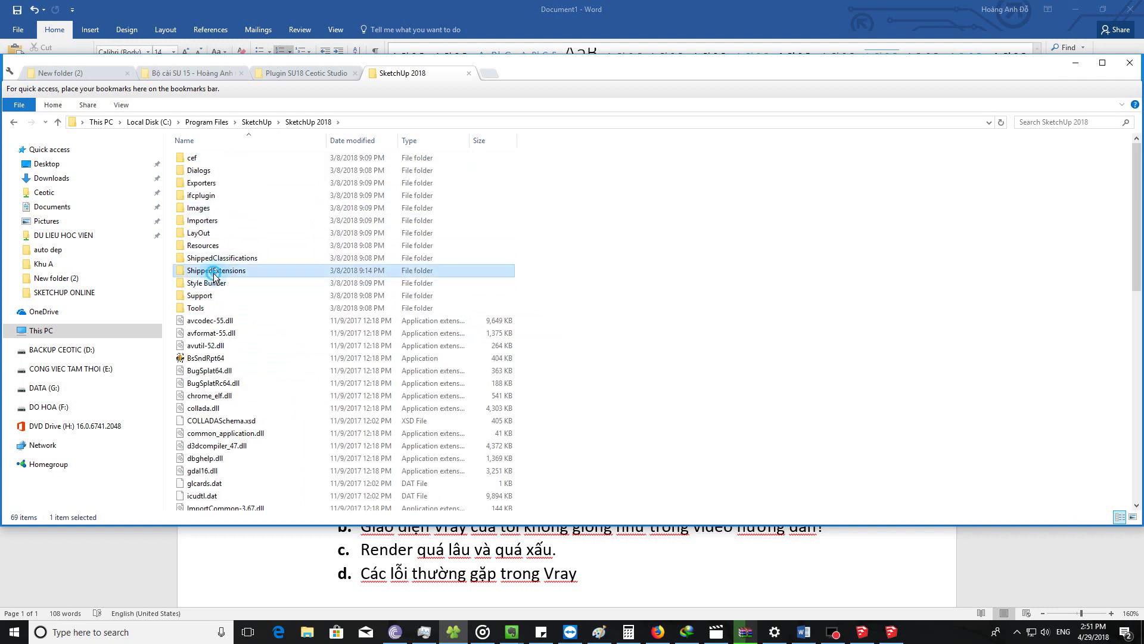
double_click(215, 274)
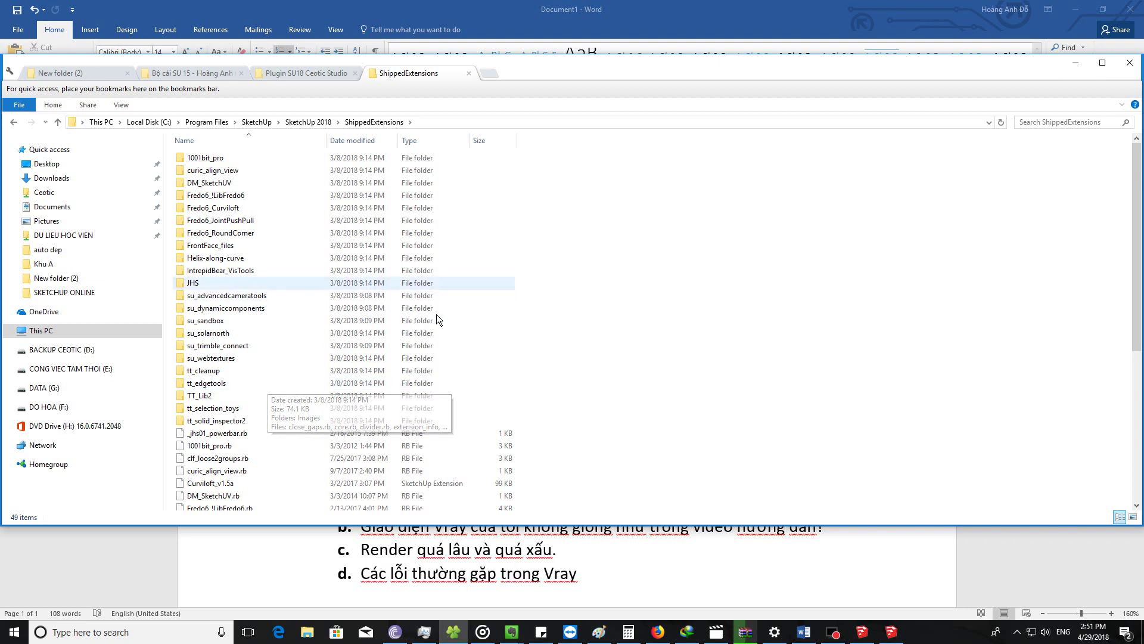
left_click(663, 637)
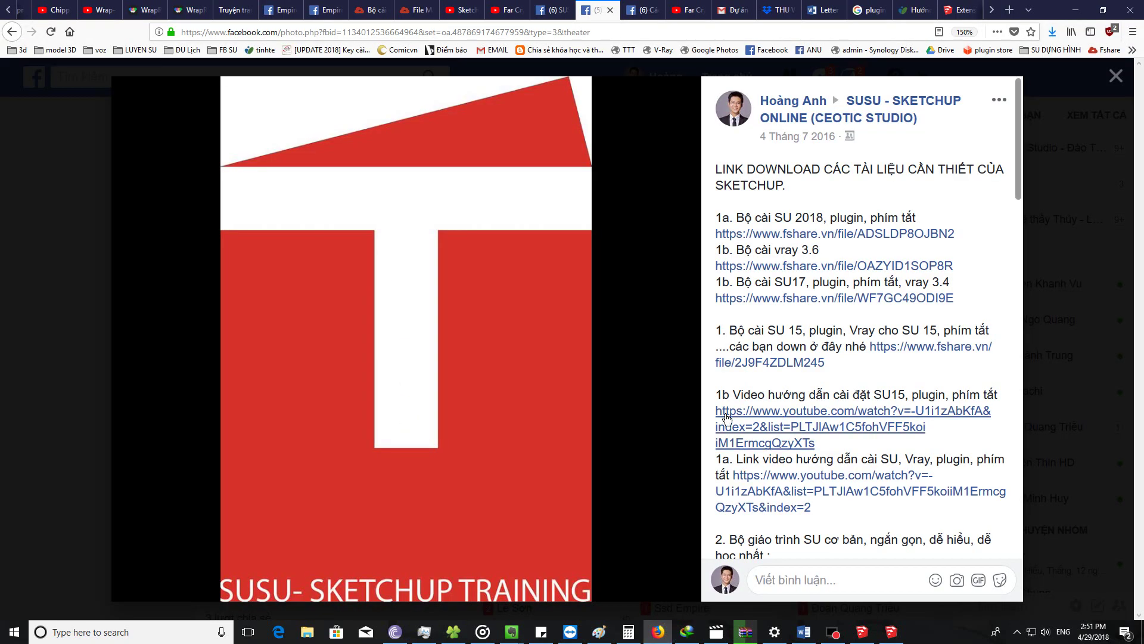
Step: Switch between the Extension Warehouse and SketchUcation tabs to reach the Flattery v1.0.2 page
left_click(961, 10)
left_click(963, 7)
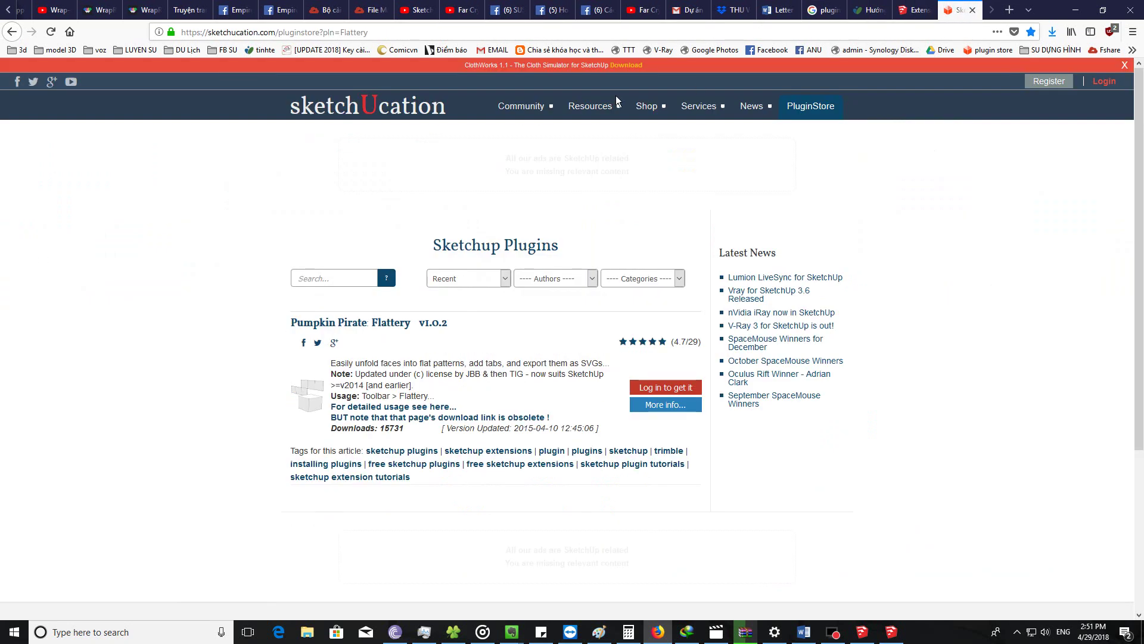
left_click(920, 9)
left_click(960, 10)
key("ctrl+1")
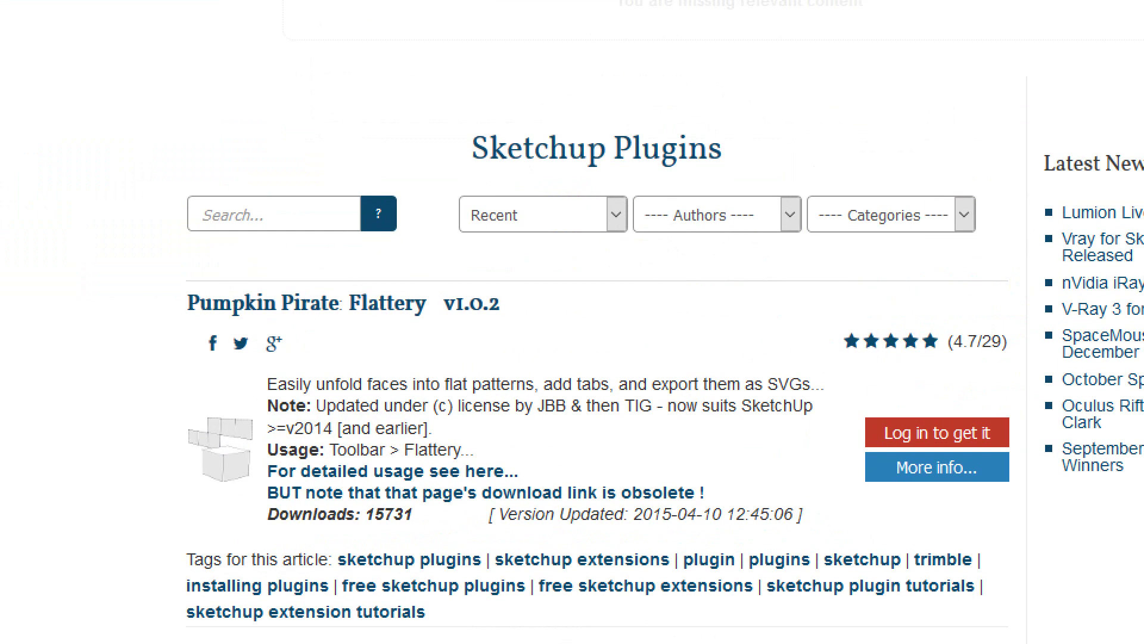
Step: Hand-write "Rbz" on the Flattery page to explain the plugin file format
left_click(484, 308)
mouse_move(574, 277)
left_mouse_down()
mouse_move(571, 361)
mouse_move(569, 324)
mouse_move(630, 361)
left_mouse_up()
left_click_drag(671, 280, 662, 345)
mouse_move(724, 327)
left_mouse_down()
mouse_move(773, 353)
mouse_move(814, 399)
left_mouse_up()
left_click_drag(742, 370, 767, 357)
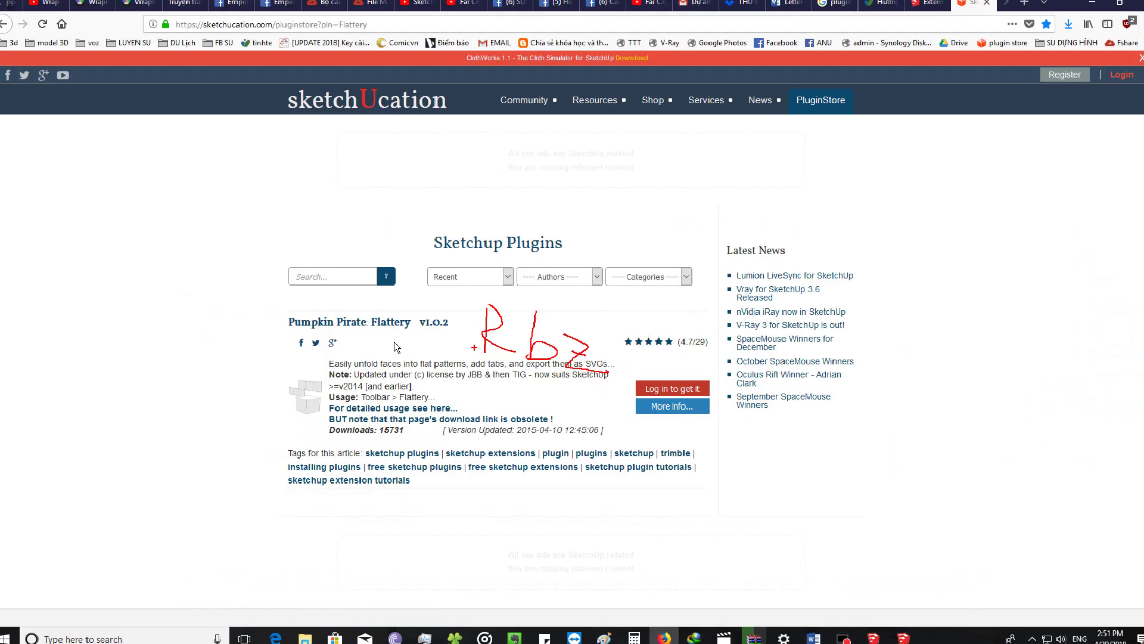
key("Escape")
Step: Switch to the SketchUp 2018 model window and choose Window > Extension Manager
left_click(863, 632)
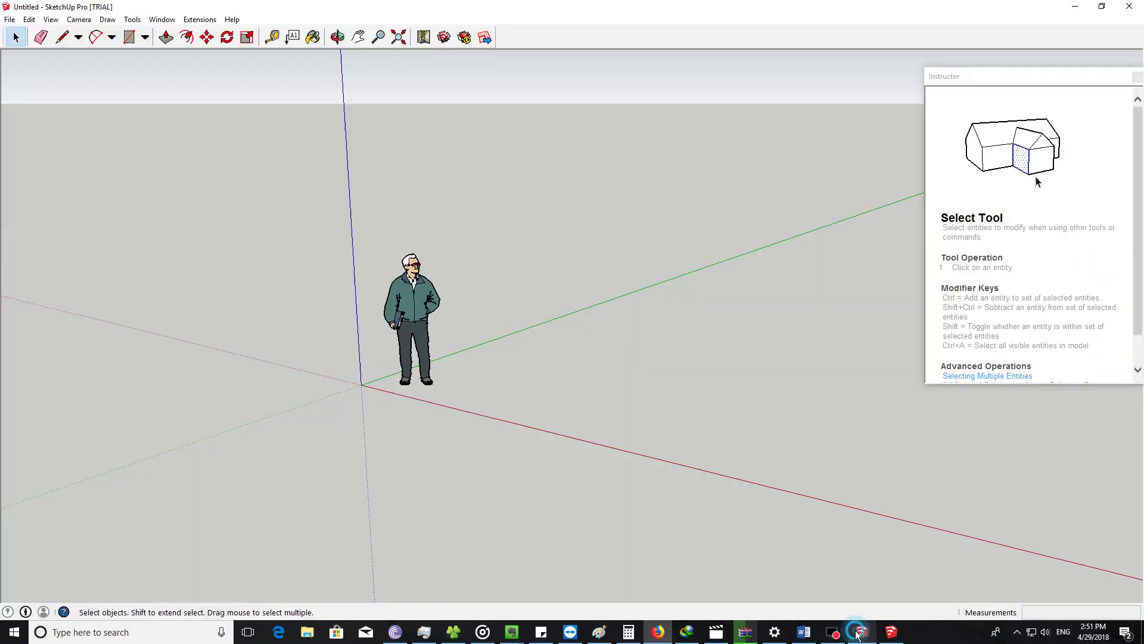
left_click(890, 632)
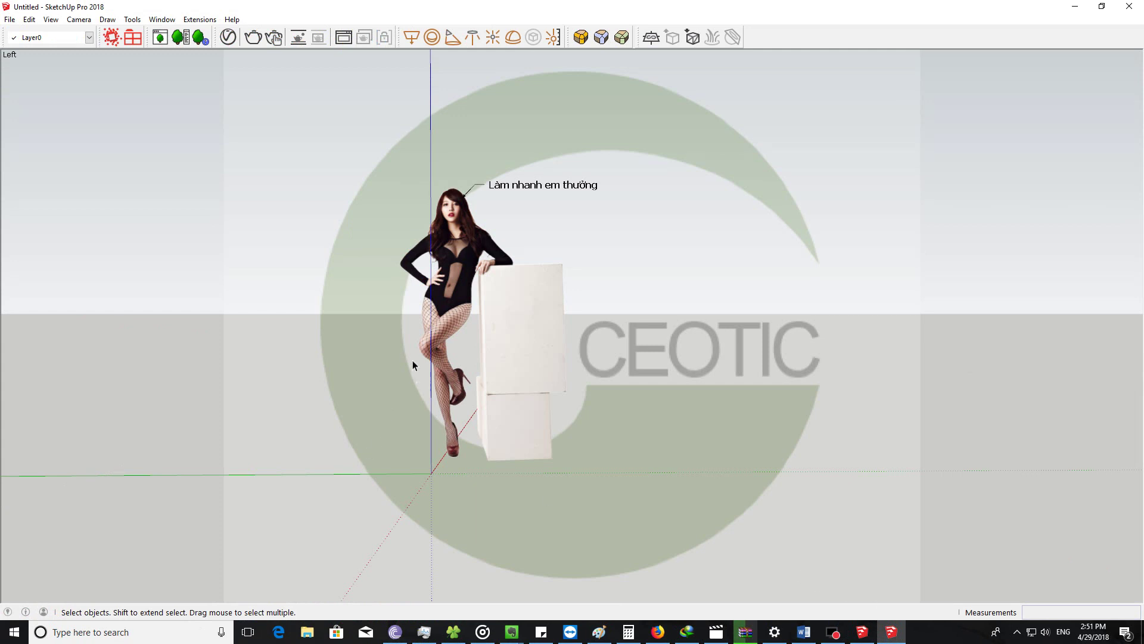
left_click(162, 20)
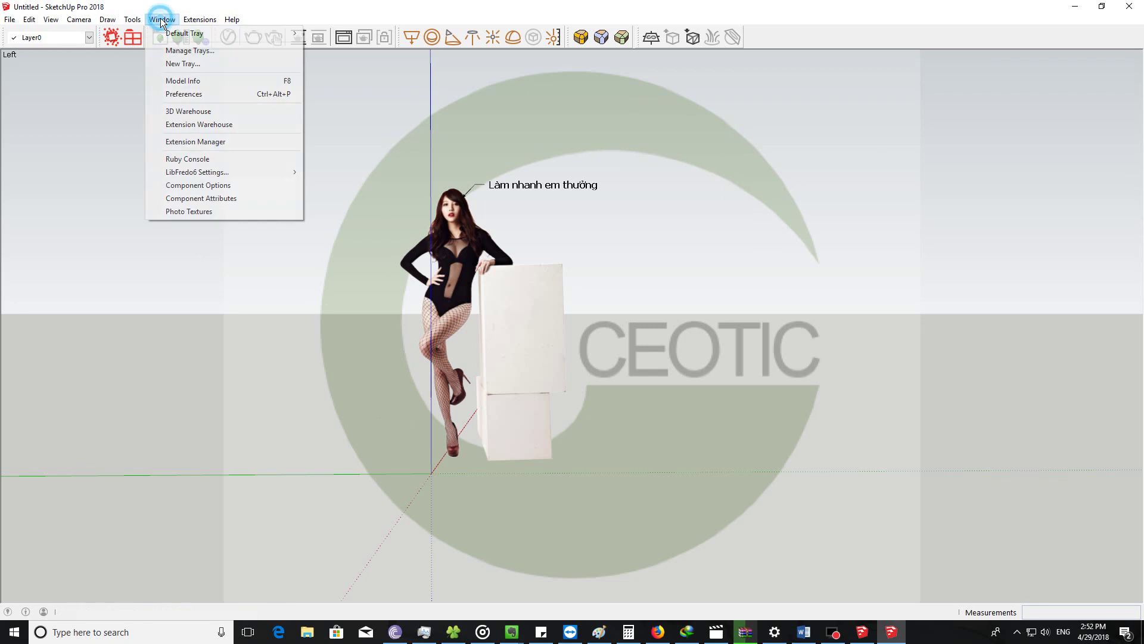
left_click(195, 143)
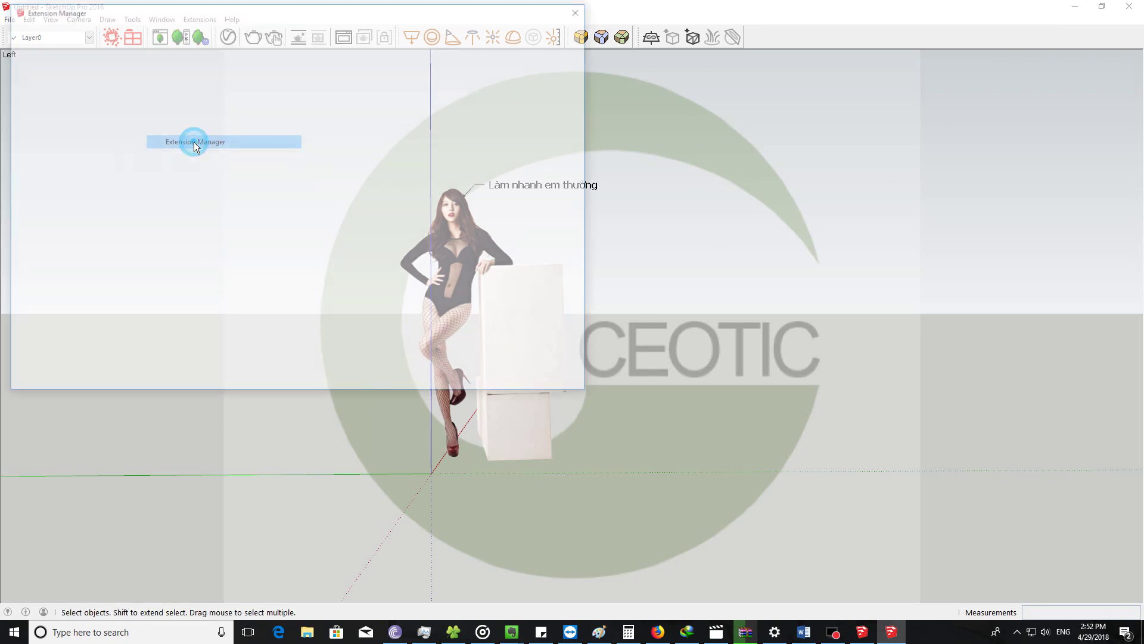
Step: Start Install Extension and browse DO HOA (F:) > 3D > bo cai SU va vray > SU 2017
left_click(87, 382)
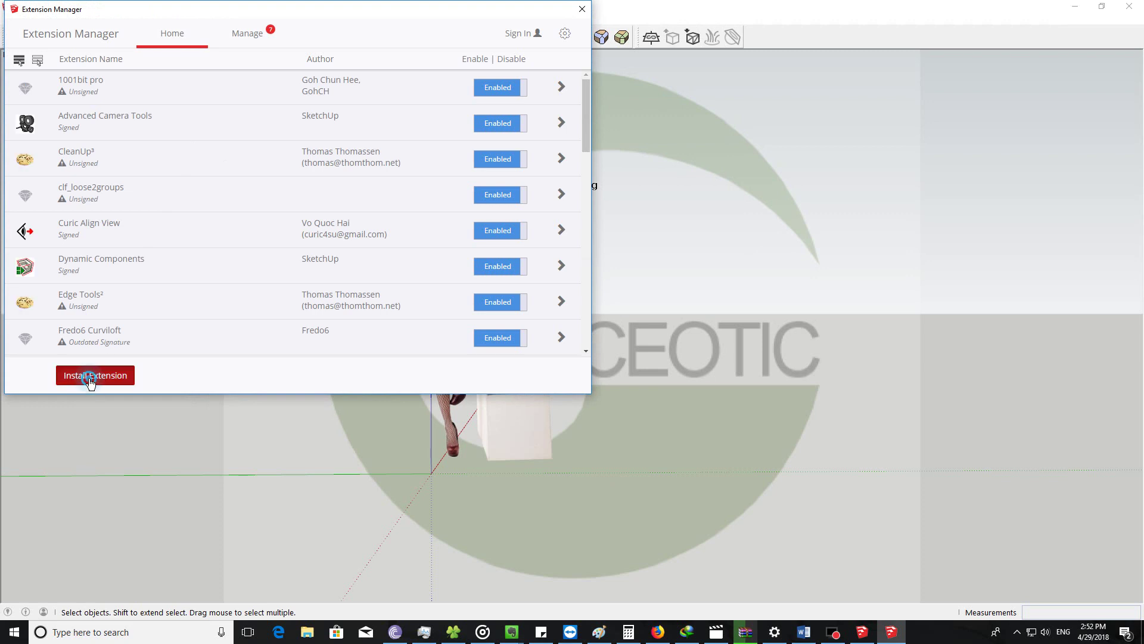
scroll(191, 322, "down", 1)
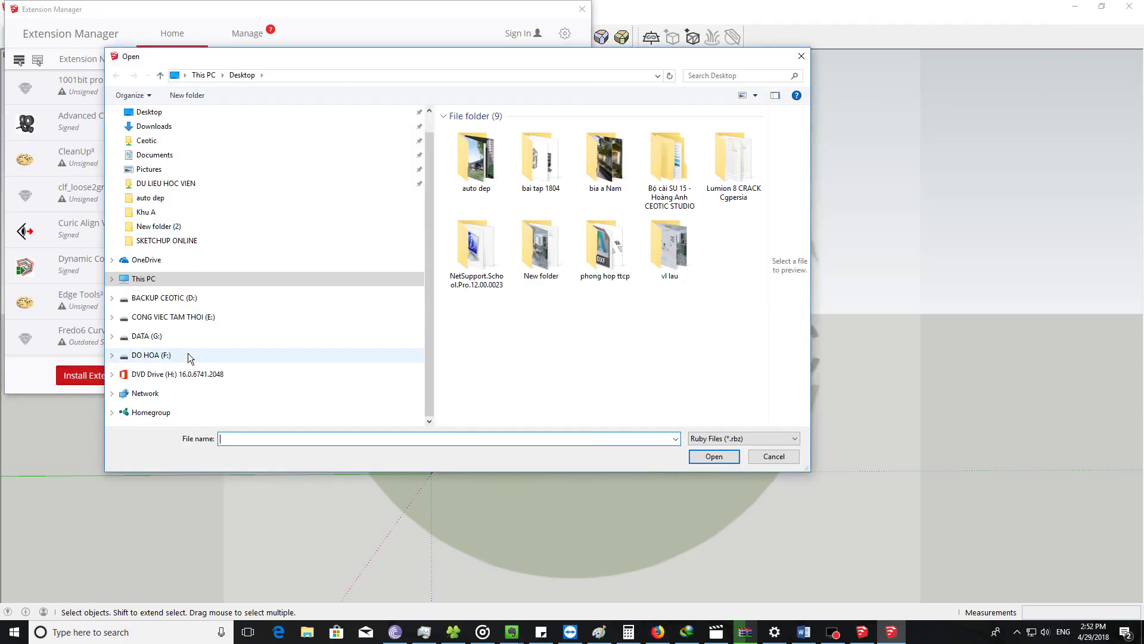
left_click(152, 355)
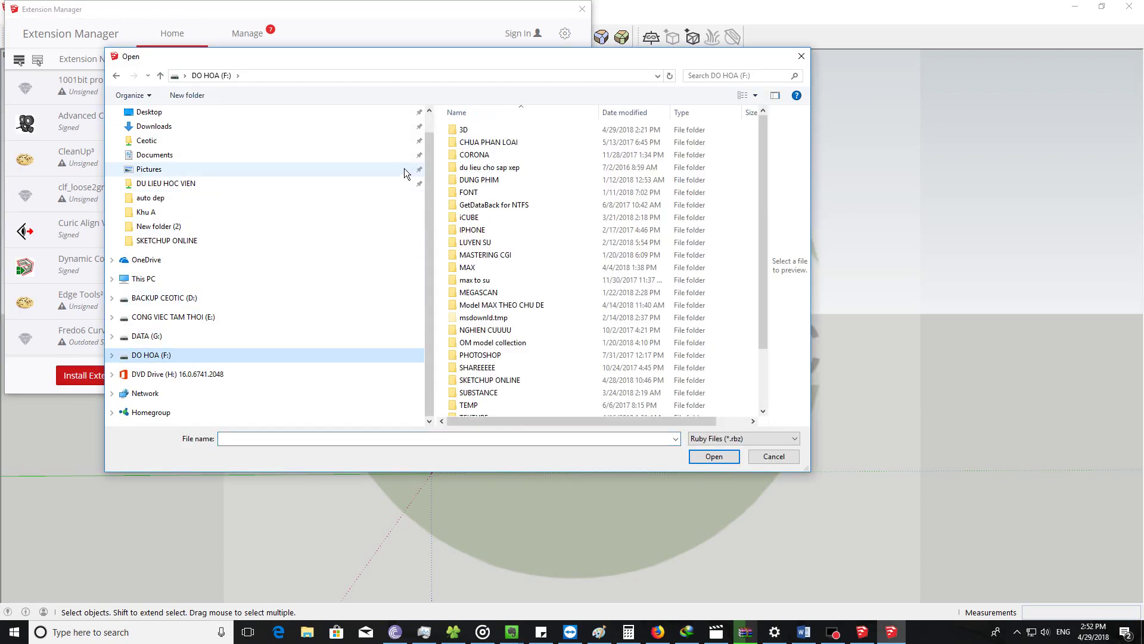
double_click(466, 123)
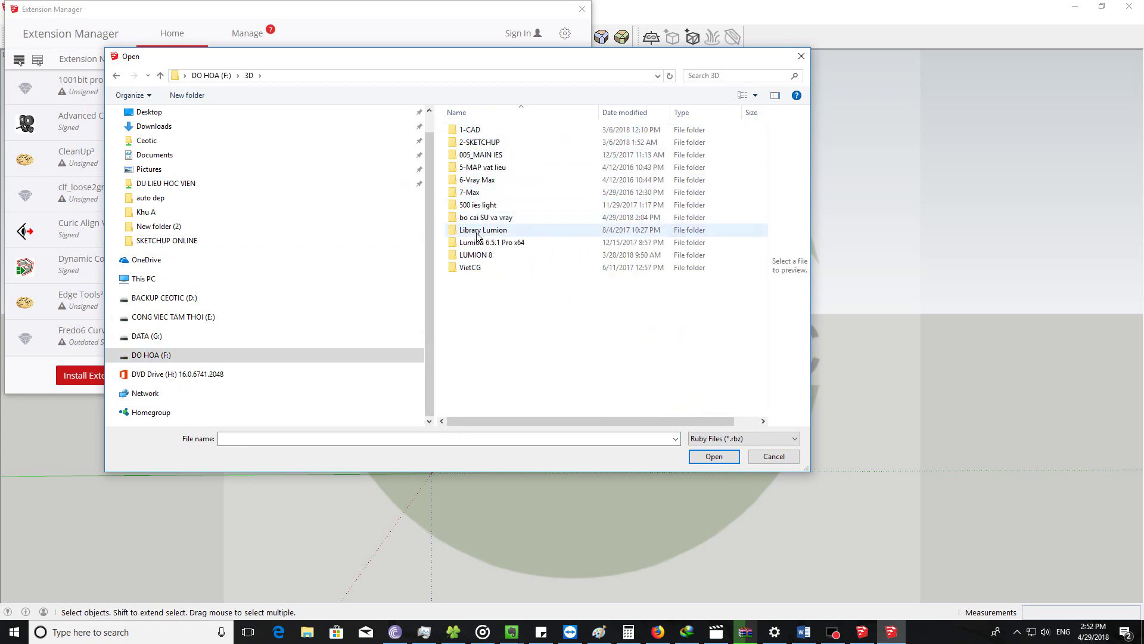
left_click(482, 156)
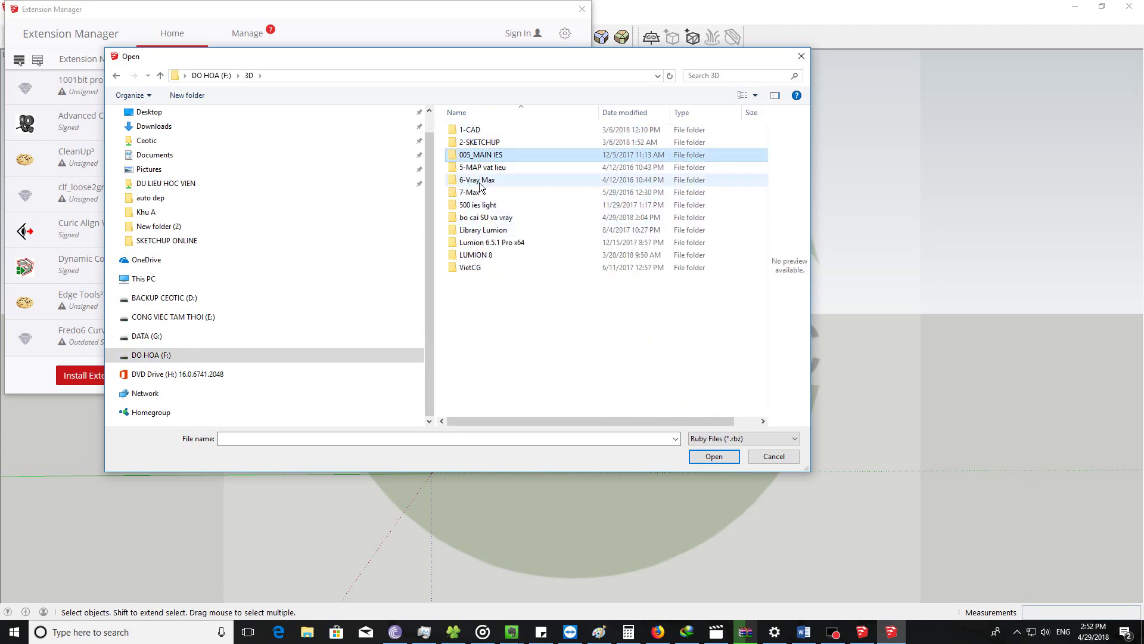
double_click(482, 143)
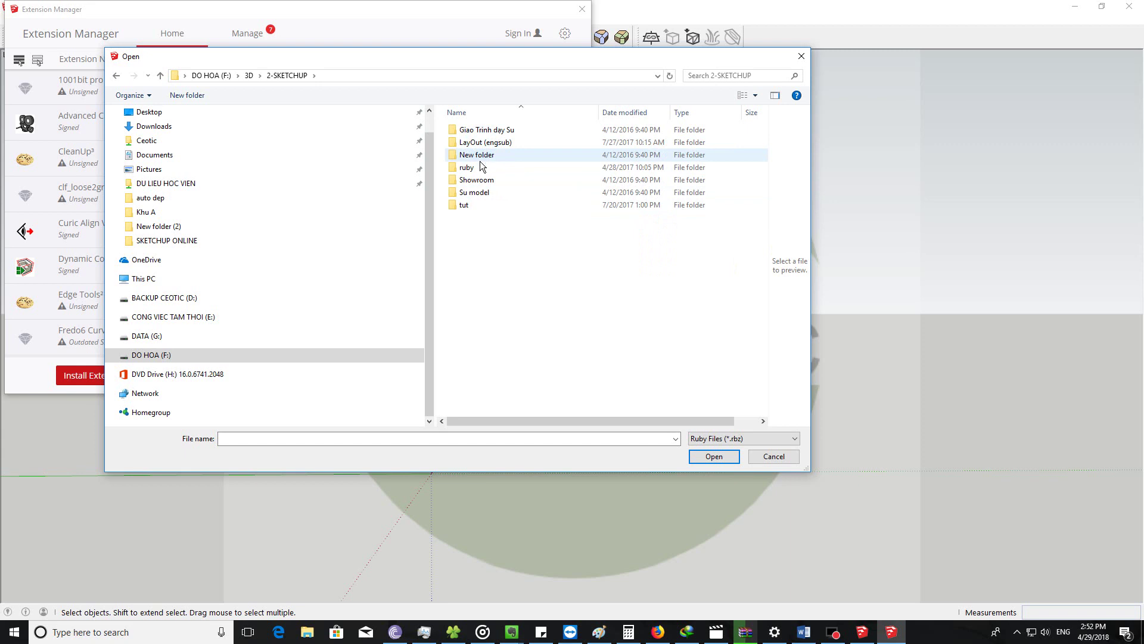
key("alt+Left")
double_click(484, 217)
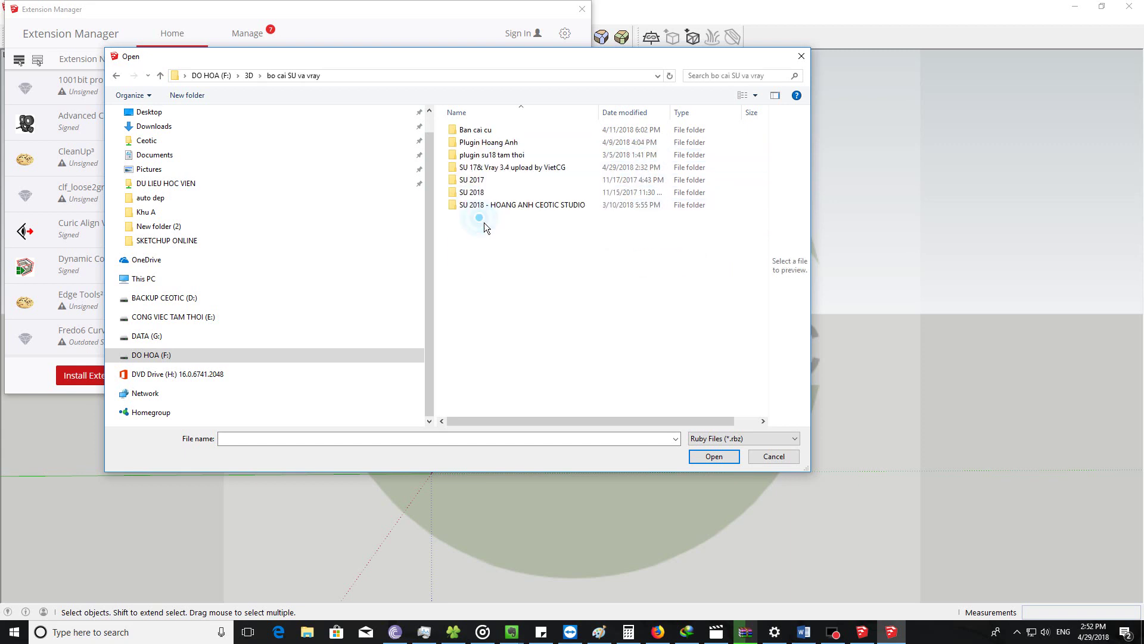
double_click(472, 180)
Step: Install curic_align_view_v1.0.2.rbz from the plugin collection folder and close Extension Manager
left_click(486, 130)
double_click(486, 131)
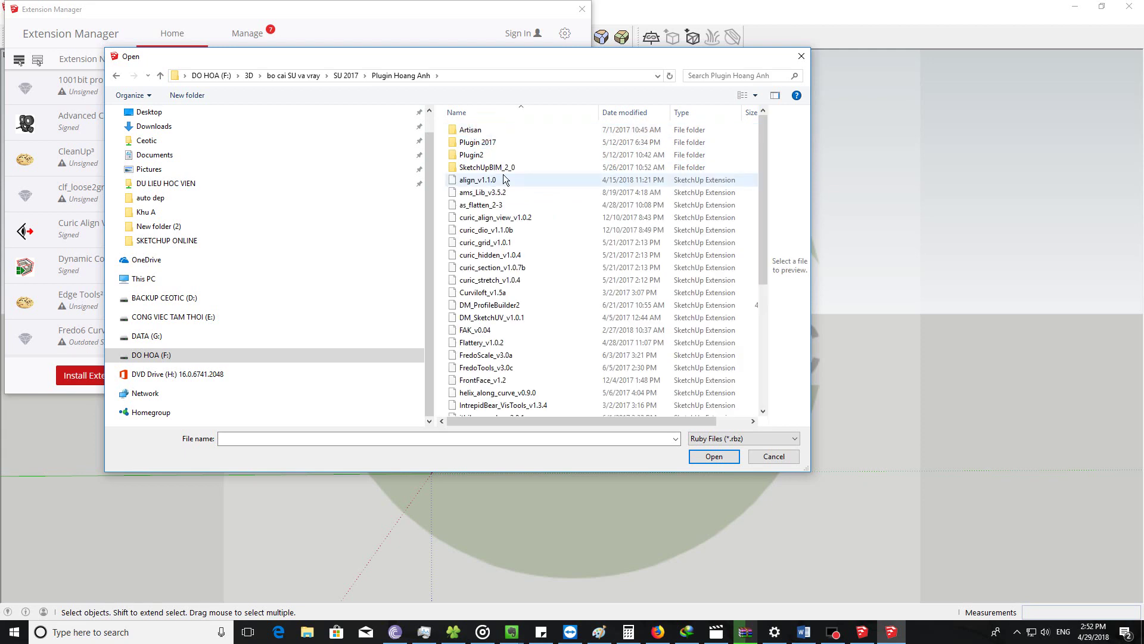
left_click(512, 255)
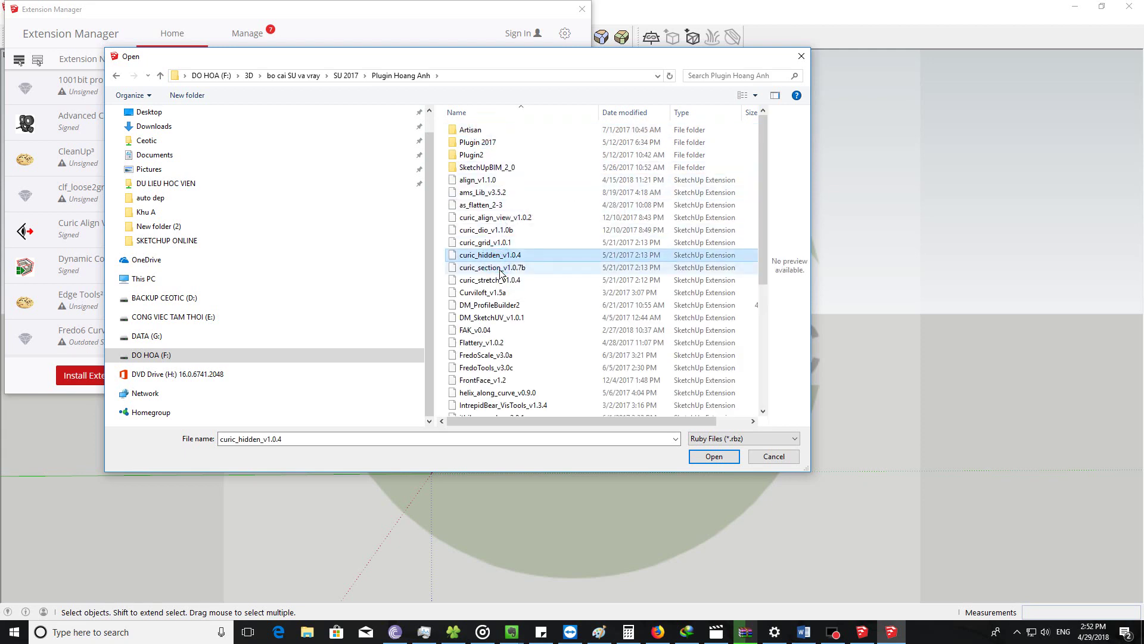
mouse_move(490, 255)
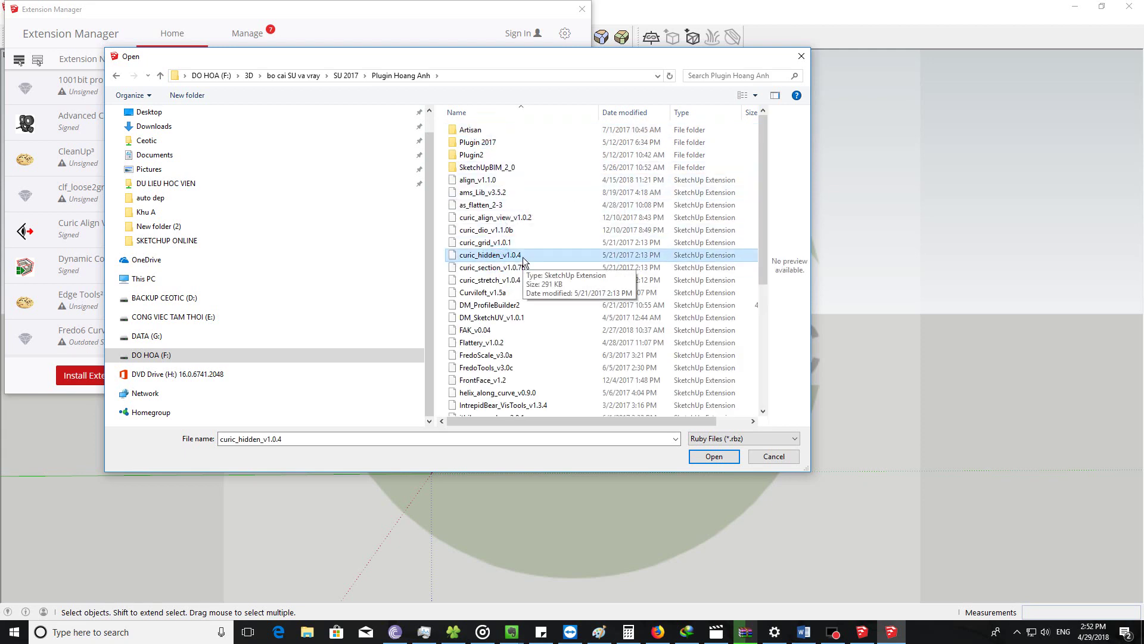
left_click(488, 218)
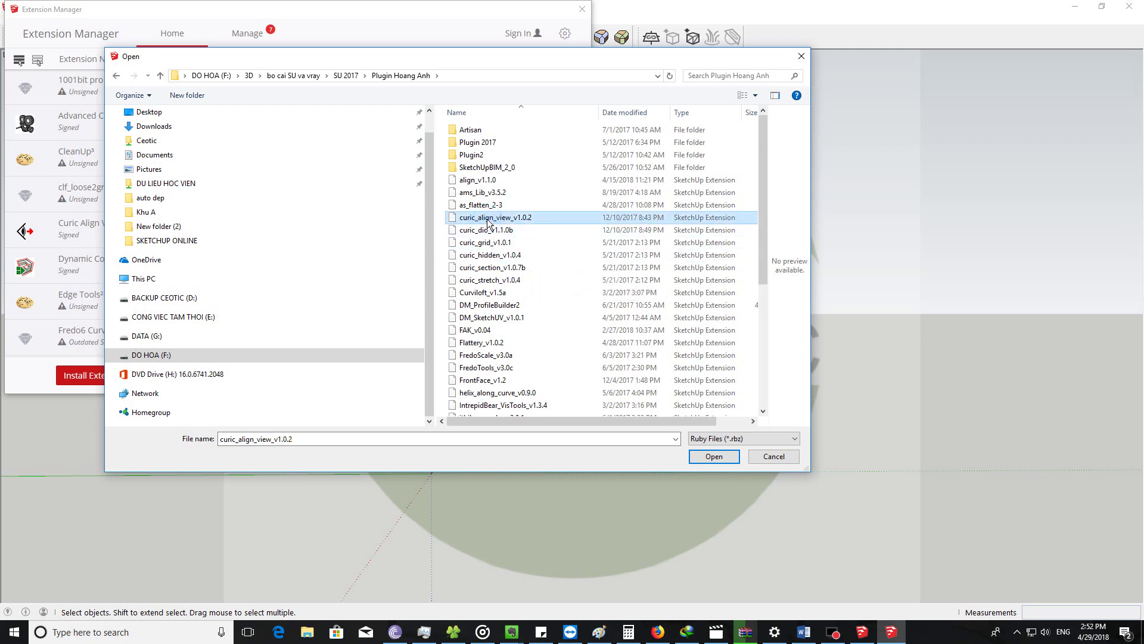
double_click(488, 218)
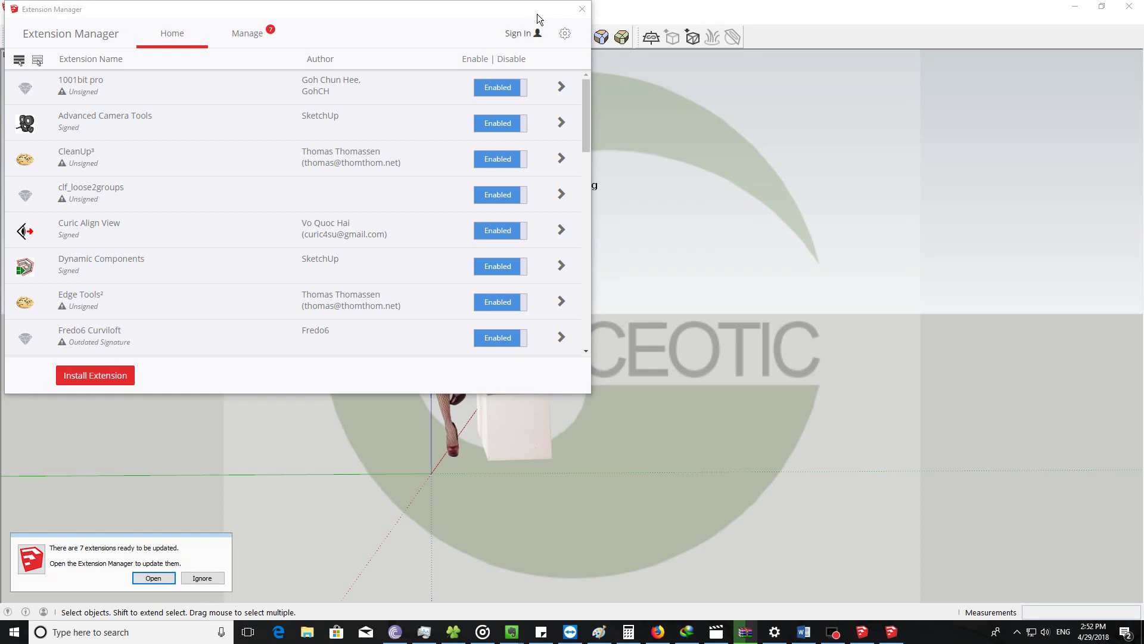
left_click(582, 9)
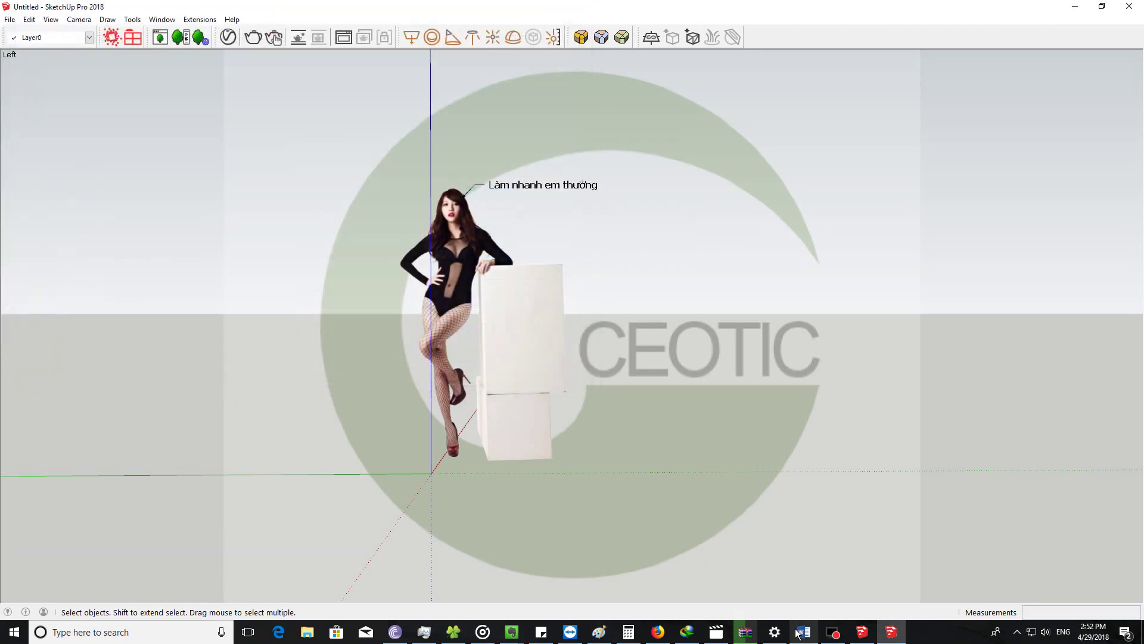
Step: Highlight outline line 2b on plugin errors in Word, then bring back the ShippedExtensions folder
left_click(803, 632)
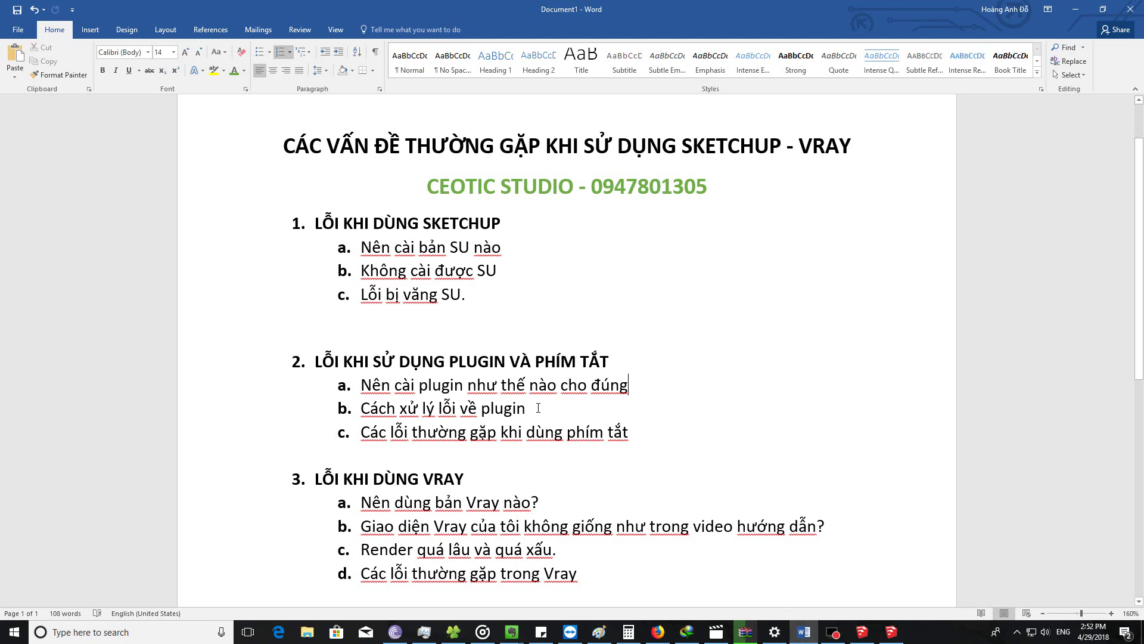
left_click_drag(537, 413, 361, 412)
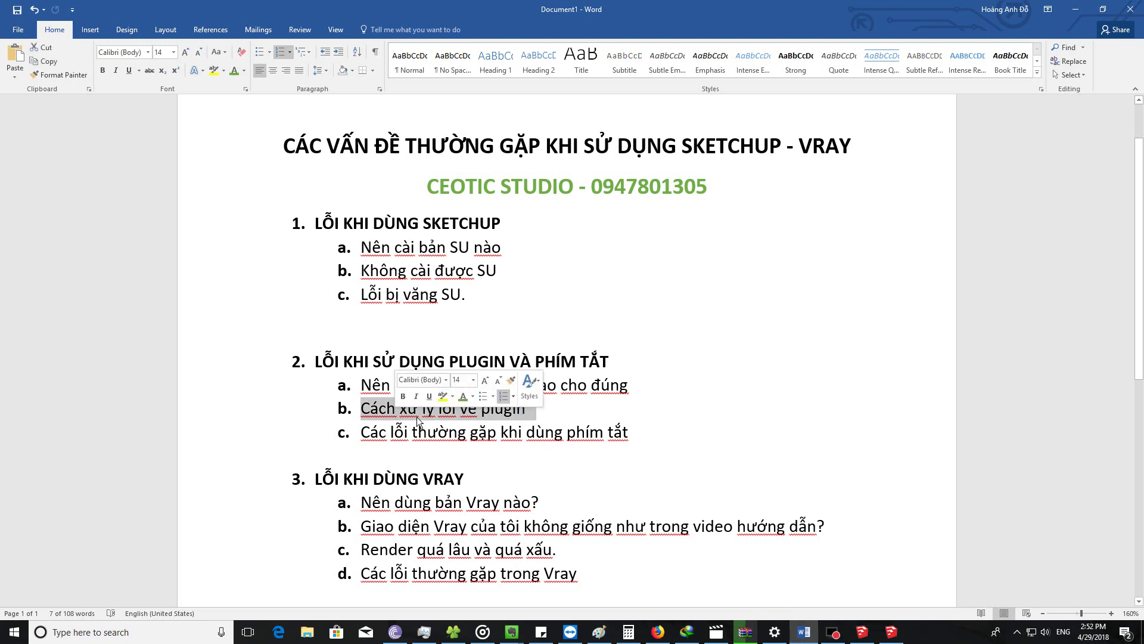
left_click(550, 410)
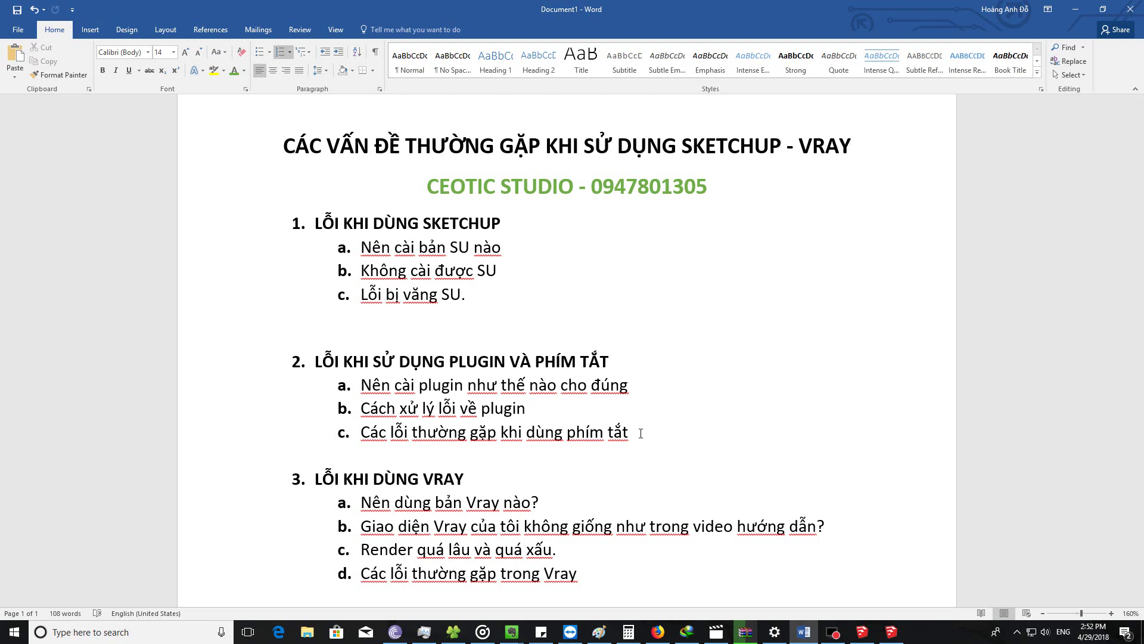
left_click(453, 632)
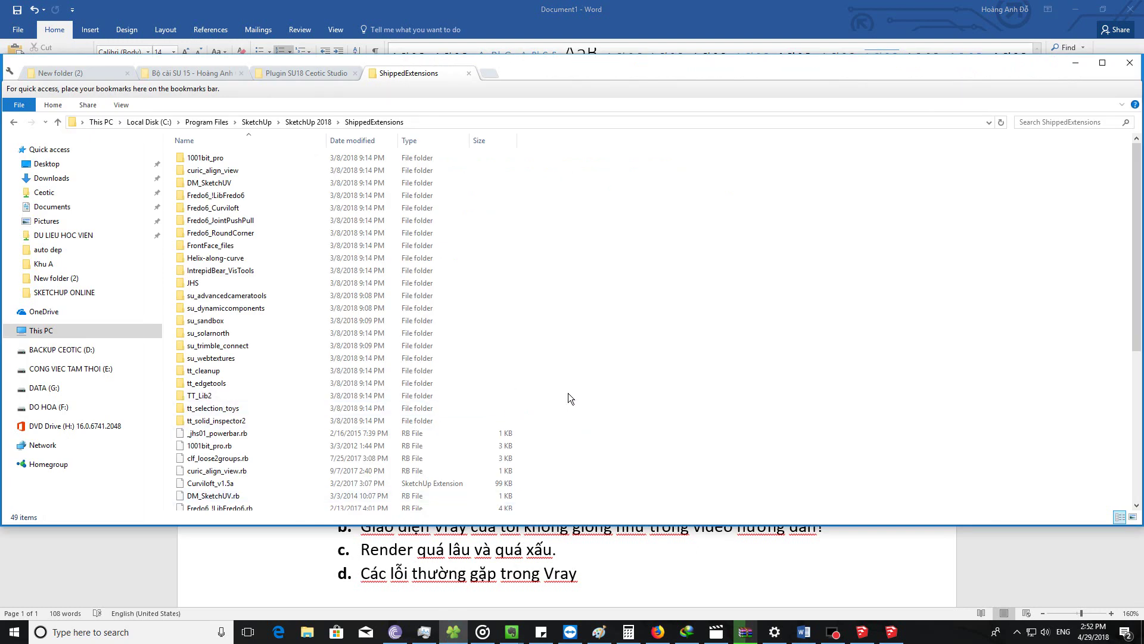
Step: Show and mark up the path C:\Program Files\SketchUp\SketchUp 2018\ShippedExtensions in the address bar
left_click(534, 122)
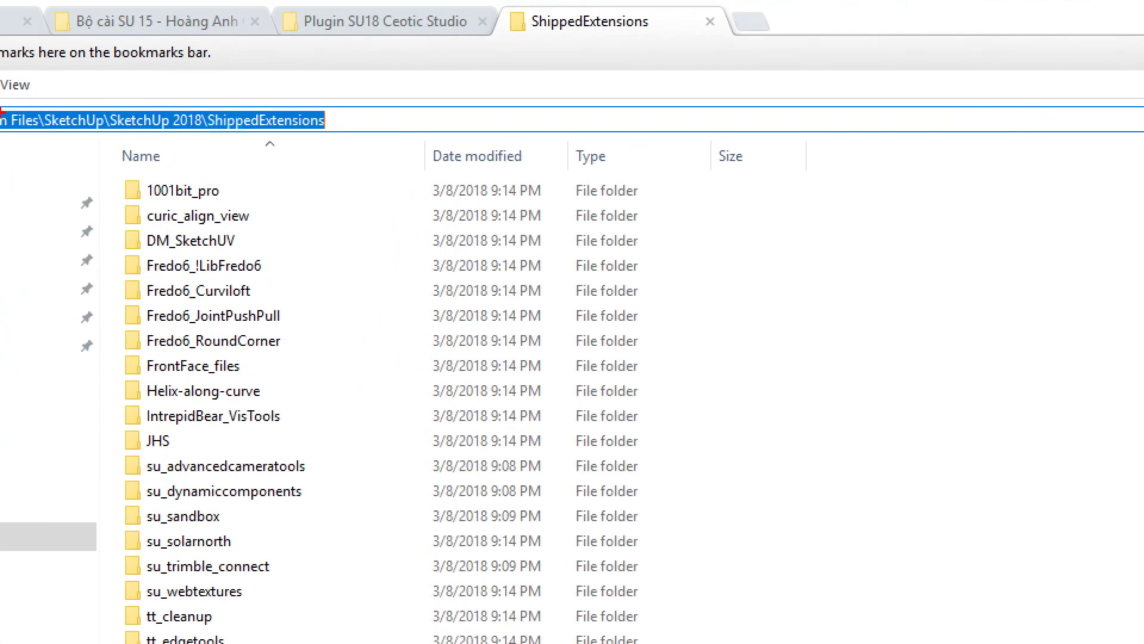
left_click_drag(132, 95, 144, 81)
left_click_drag(516, 97, 477, 86)
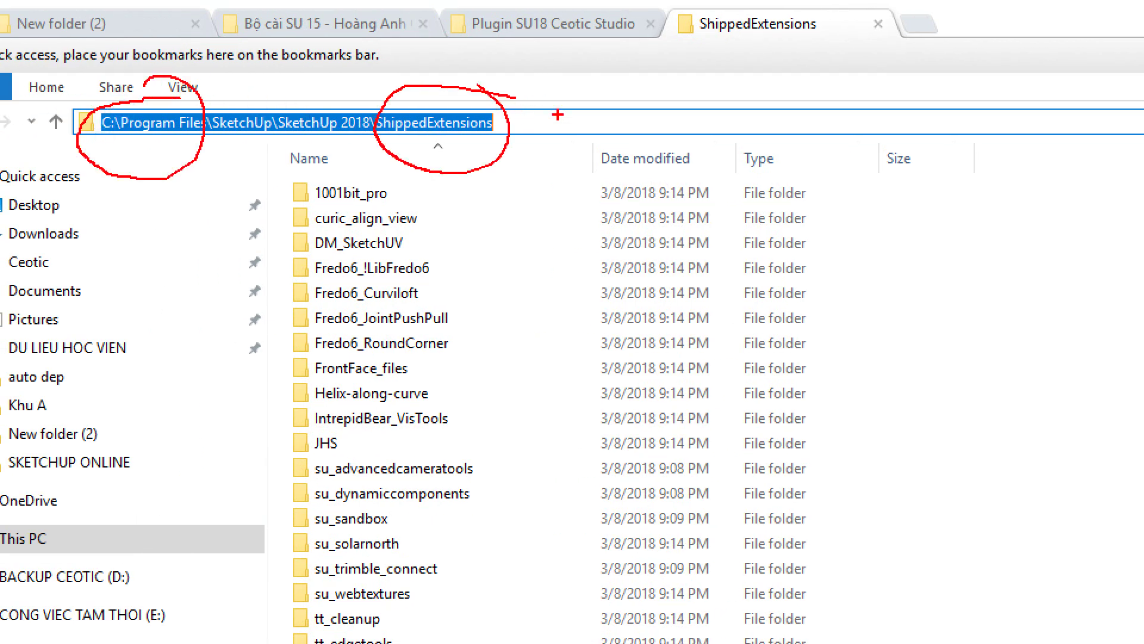
mouse_move(556, 140)
left_mouse_down()
mouse_move(562, 162)
mouse_move(594, 173)
left_mouse_up()
Step: Go from Local Disk (C:) into Users and the CEOTIC STUDIO profile folder, pointing out AppData
key("Escape")
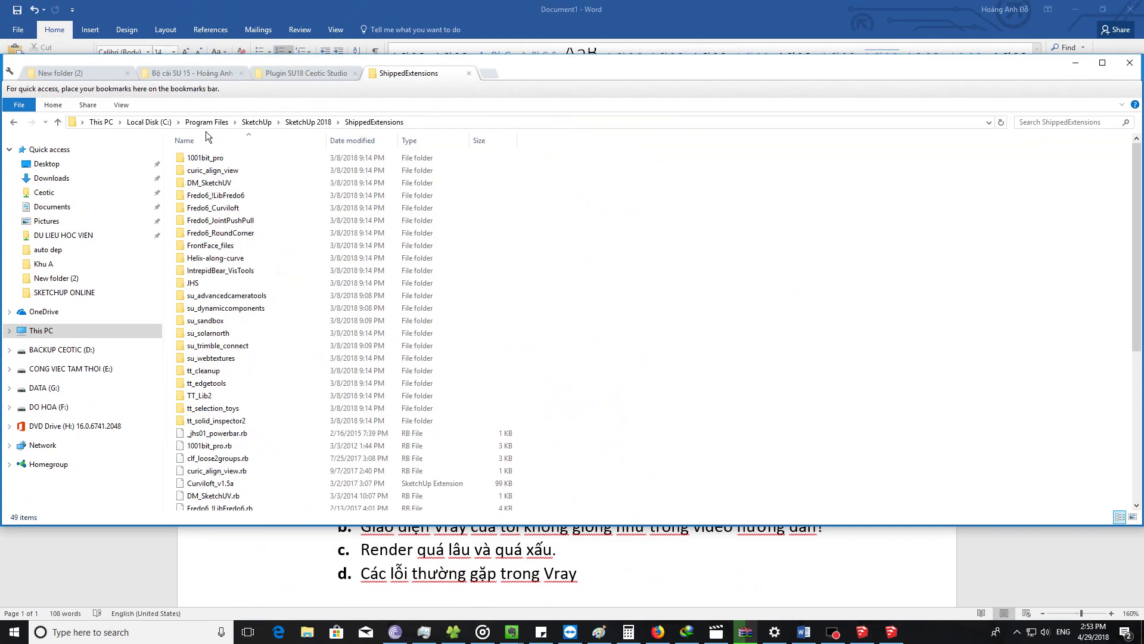
left_click(154, 123)
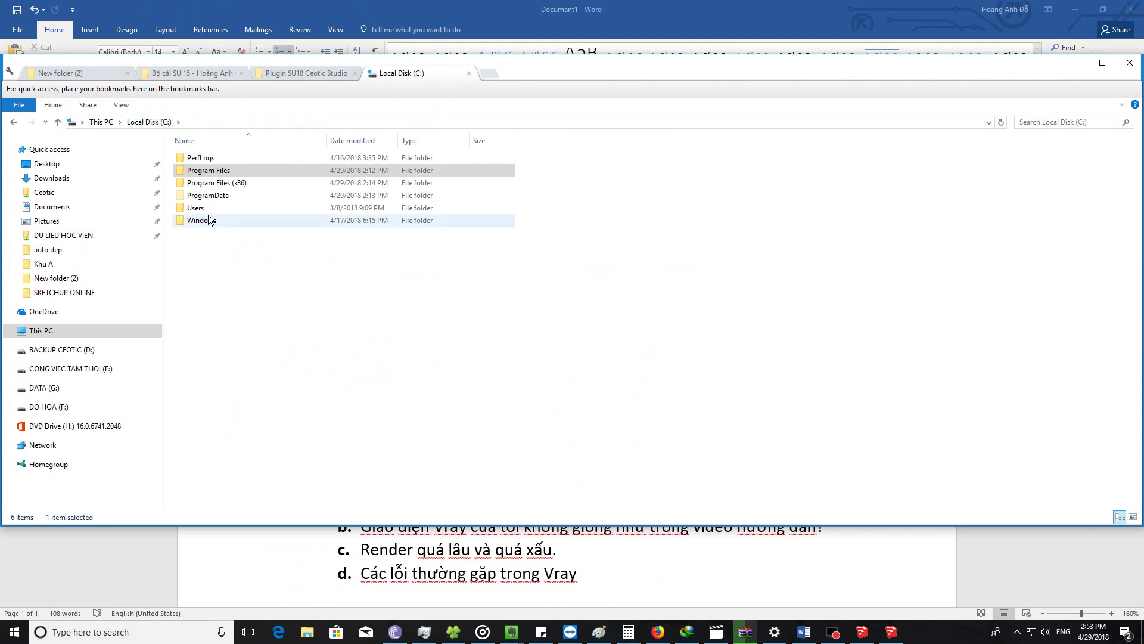
left_click(206, 210)
double_click(206, 210)
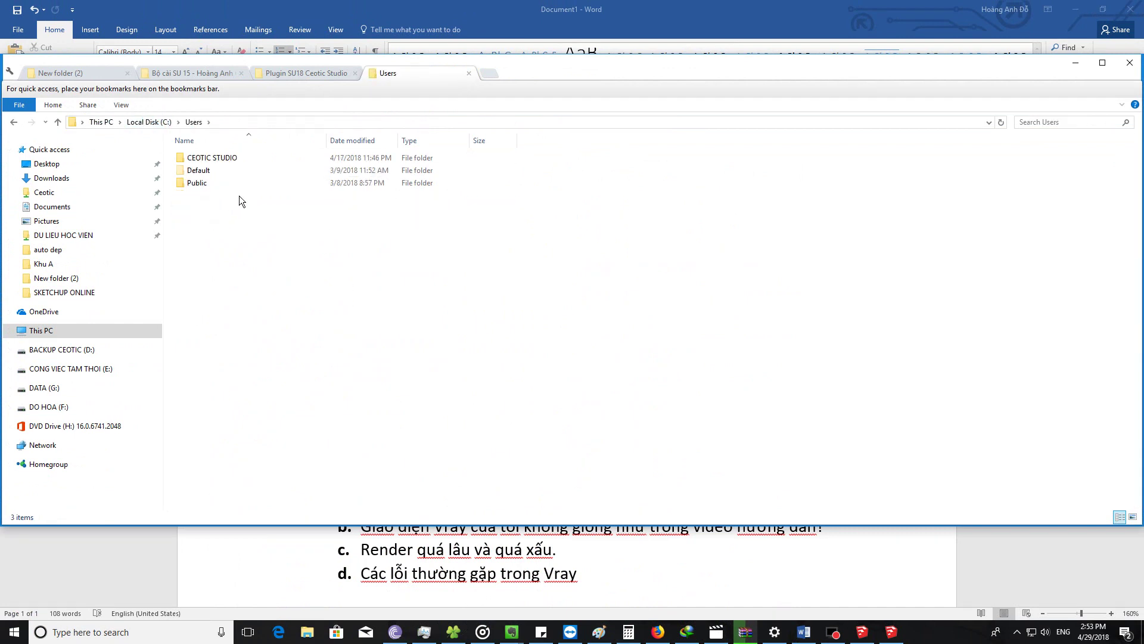
left_click(227, 159)
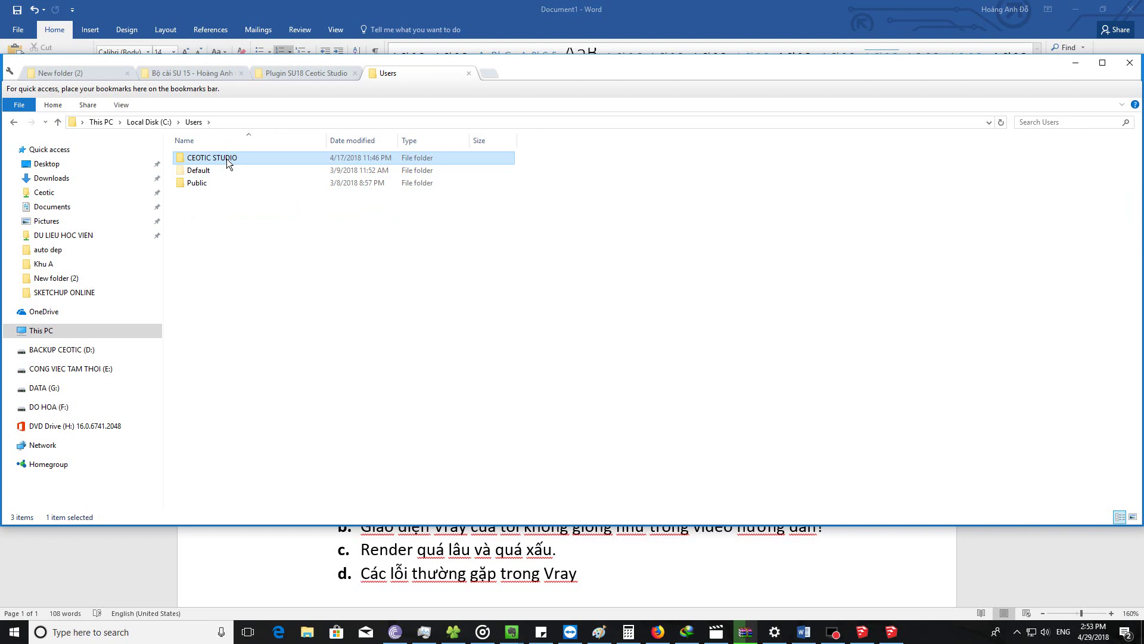
mouse_move(212, 157)
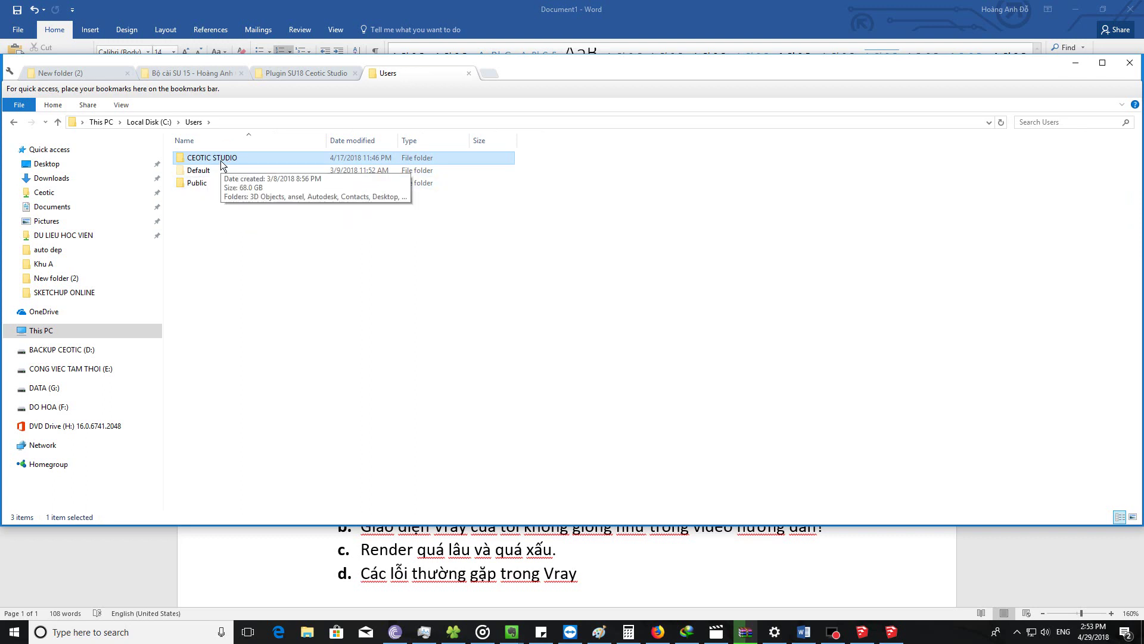
double_click(221, 162)
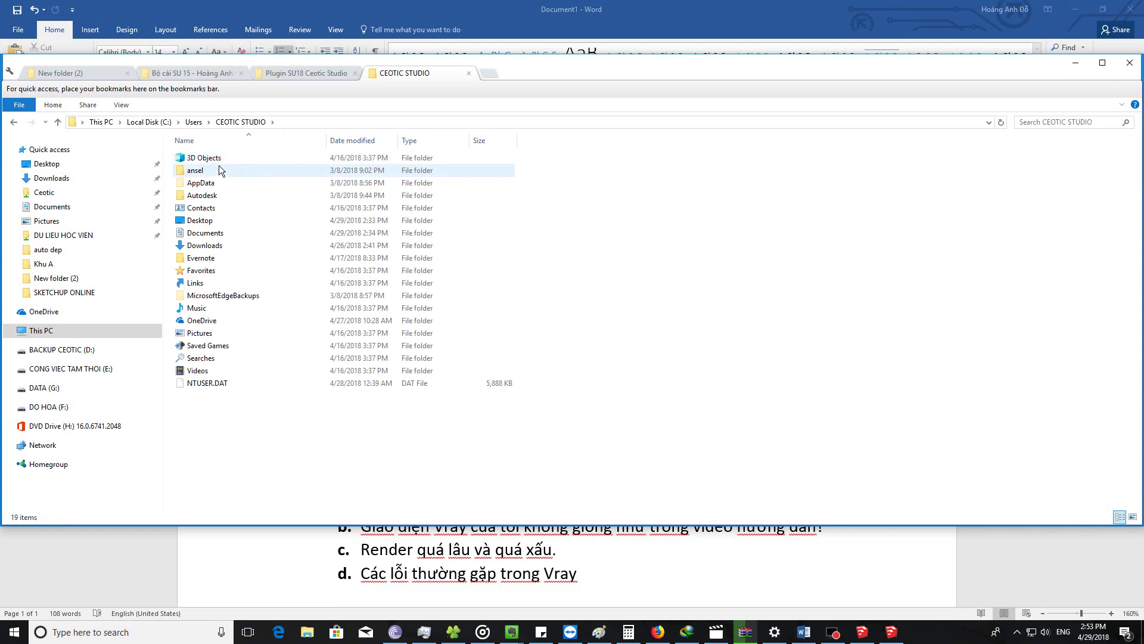
left_click(213, 186)
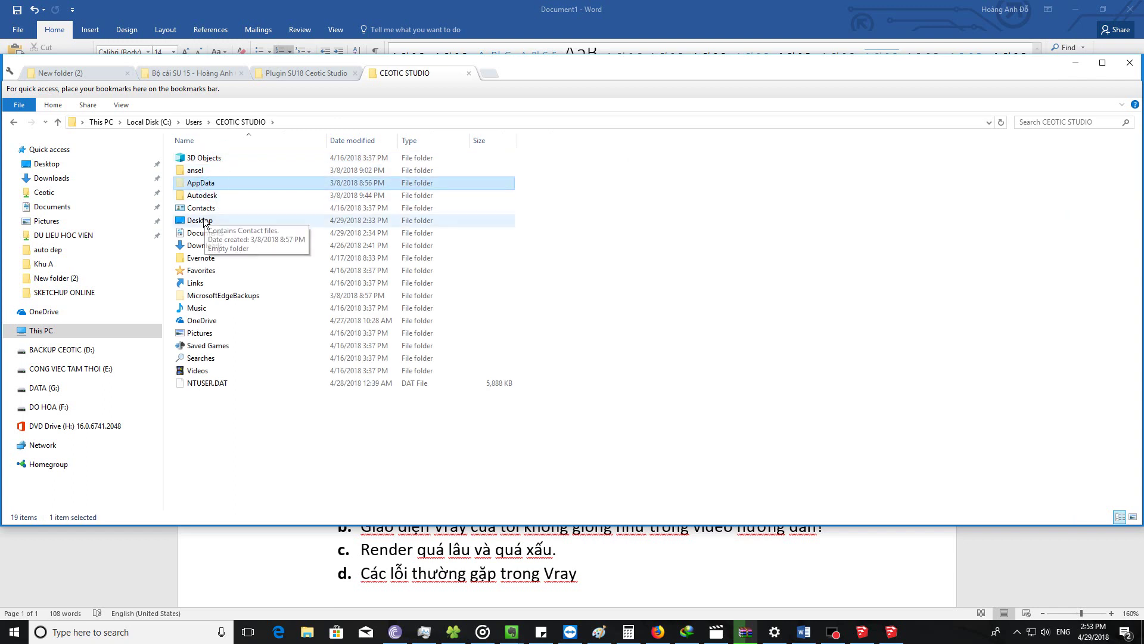
left_click(199, 219)
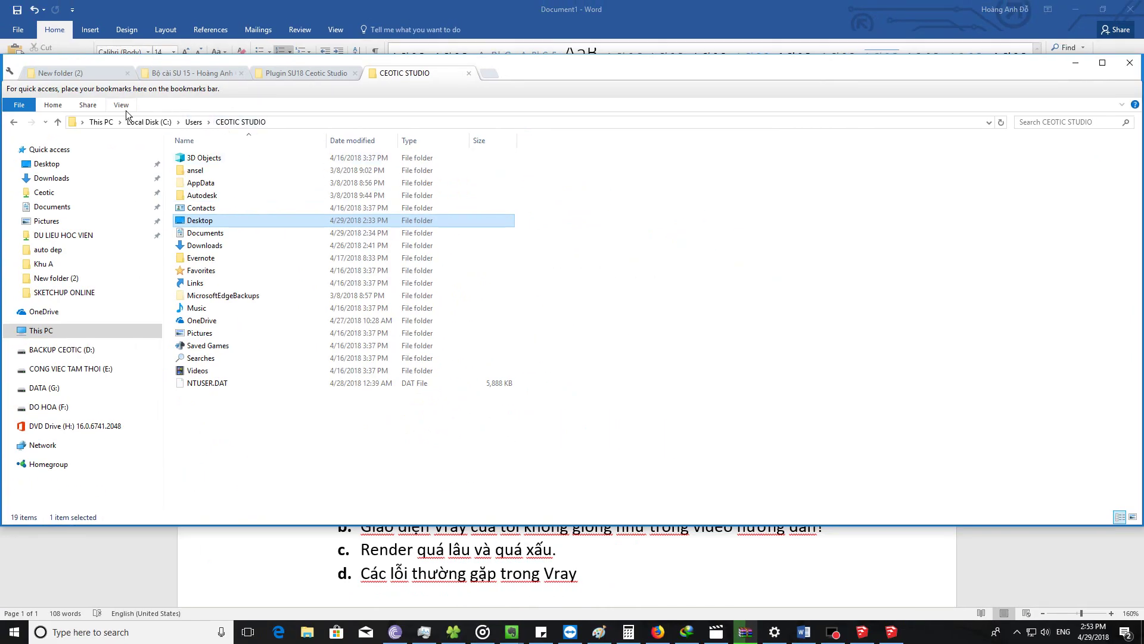
Step: Turn View > Hidden items off and back on so AppData disappears and reappears
left_click(122, 106)
left_click(456, 149)
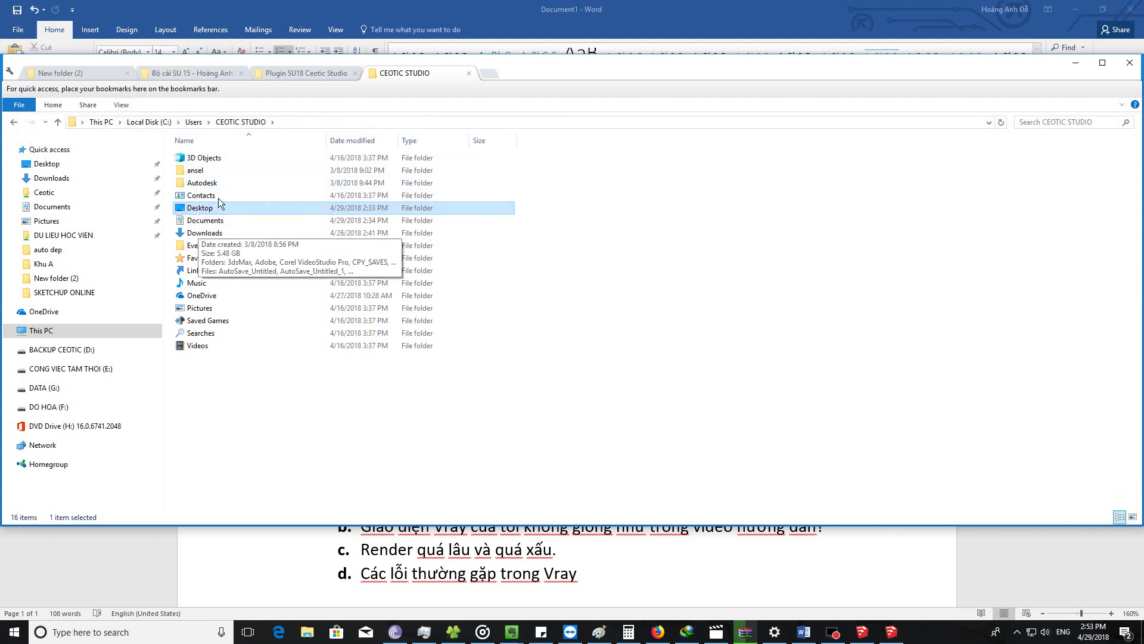
left_click(121, 105)
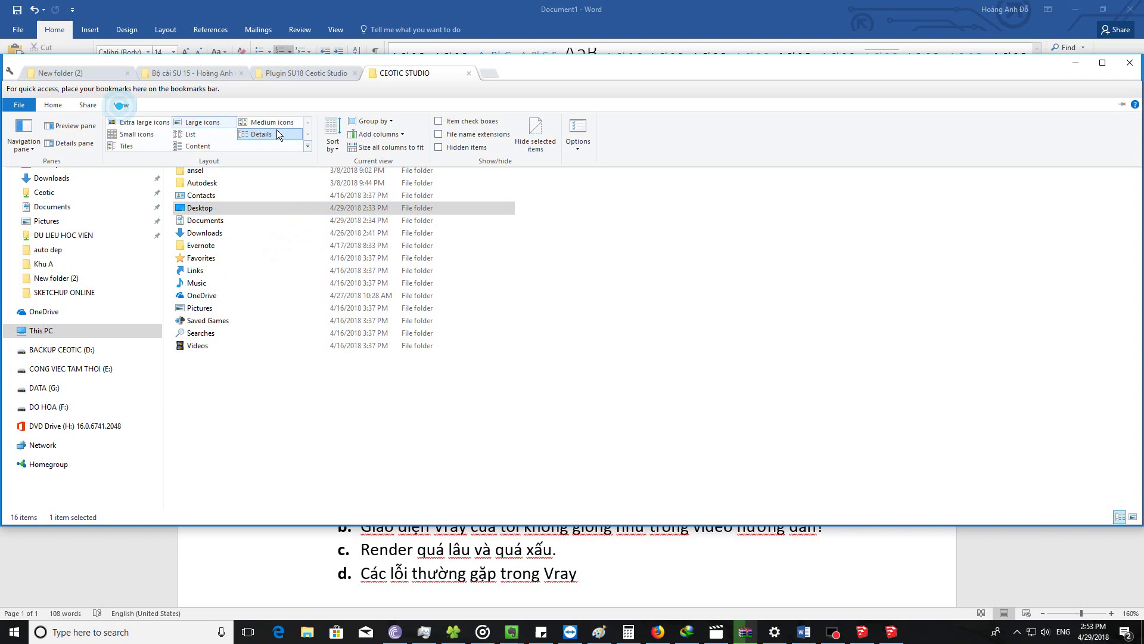
left_click(468, 147)
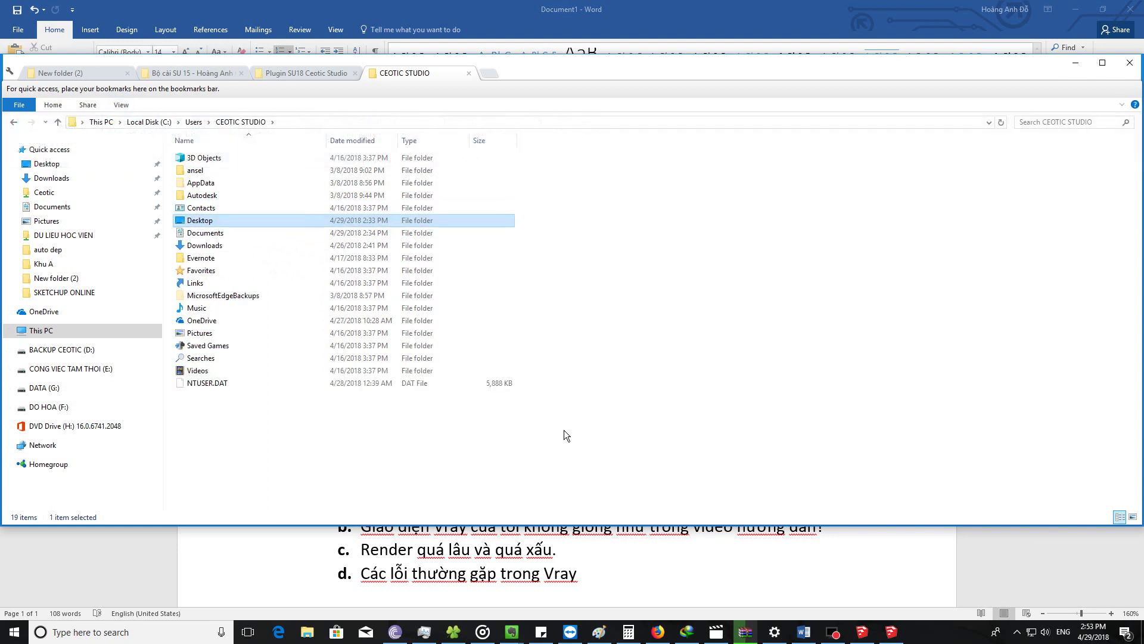
Step: Google 'hướng dẫn hiện folder ẩn trong máy' in a new Firefox tab
left_click(658, 631)
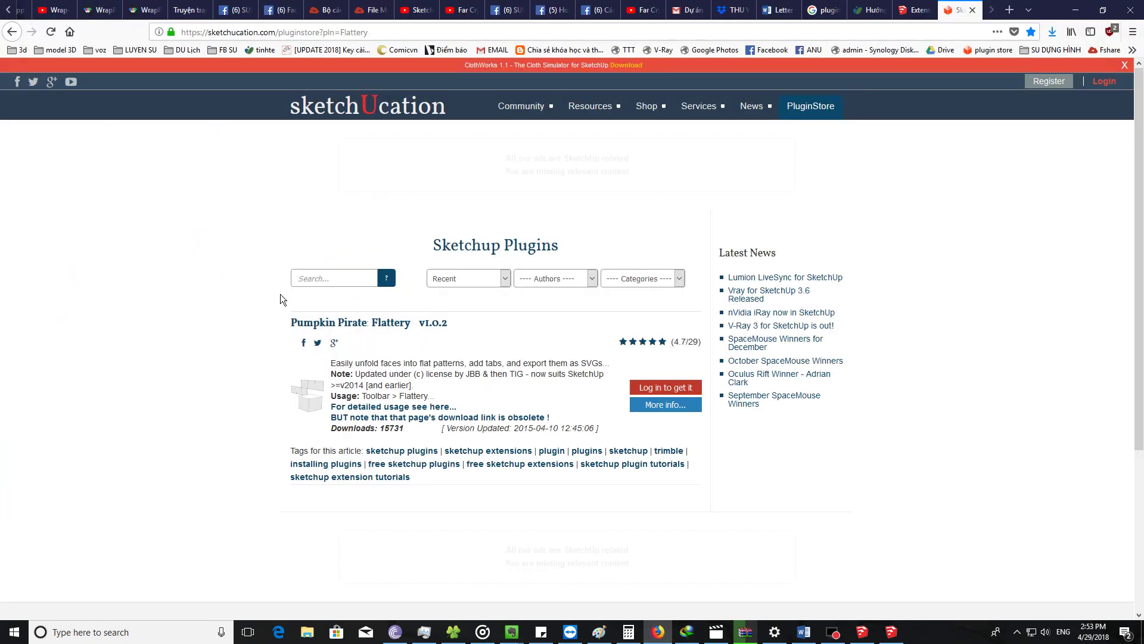
left_click(1009, 9)
left_click(608, 93)
type("hươn")
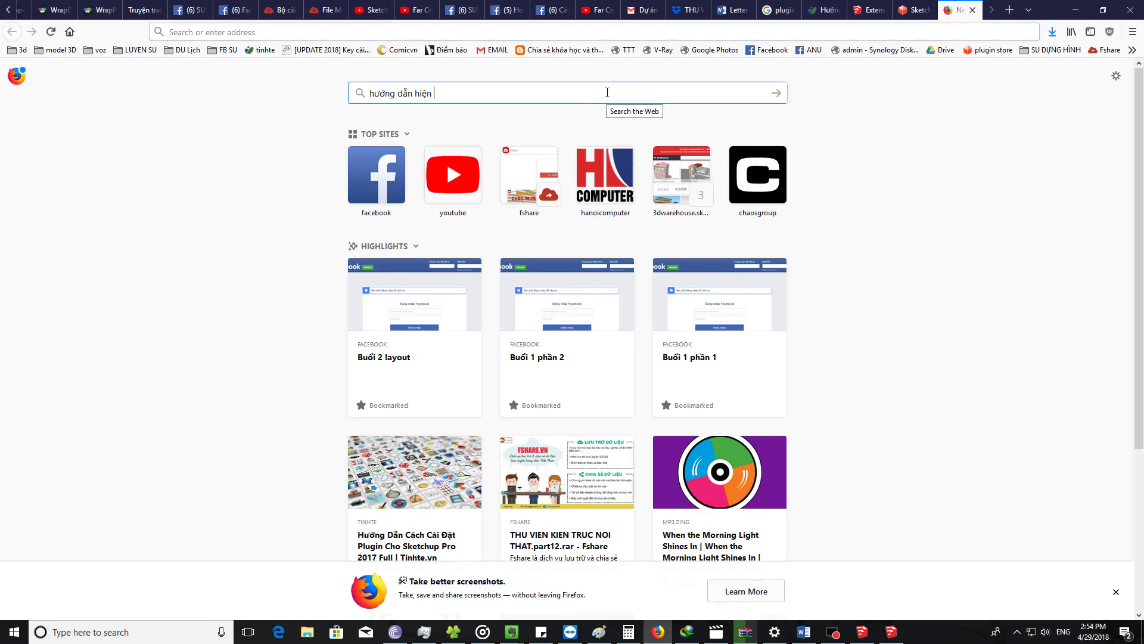
type("le")
key("BackSpace")
key("BackSpace")
key("BackSpace")
type("older ảẩn trongmáy")
key("Return")
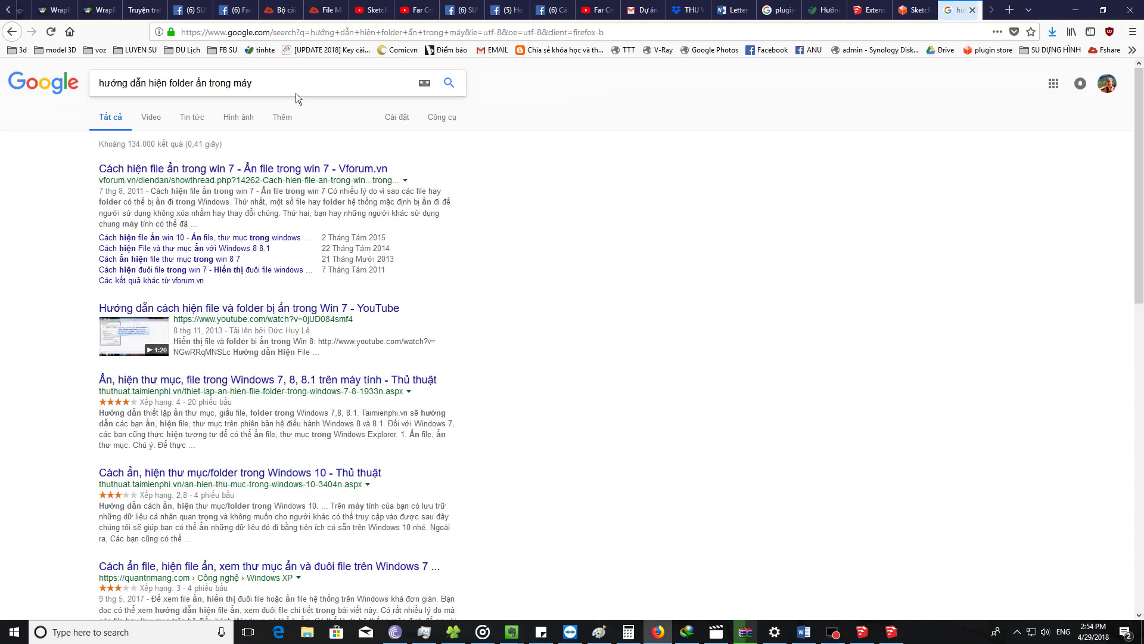
Step: Refine the search with 'win 10', then minimize Firefox back to File Explorer
left_click(284, 90)
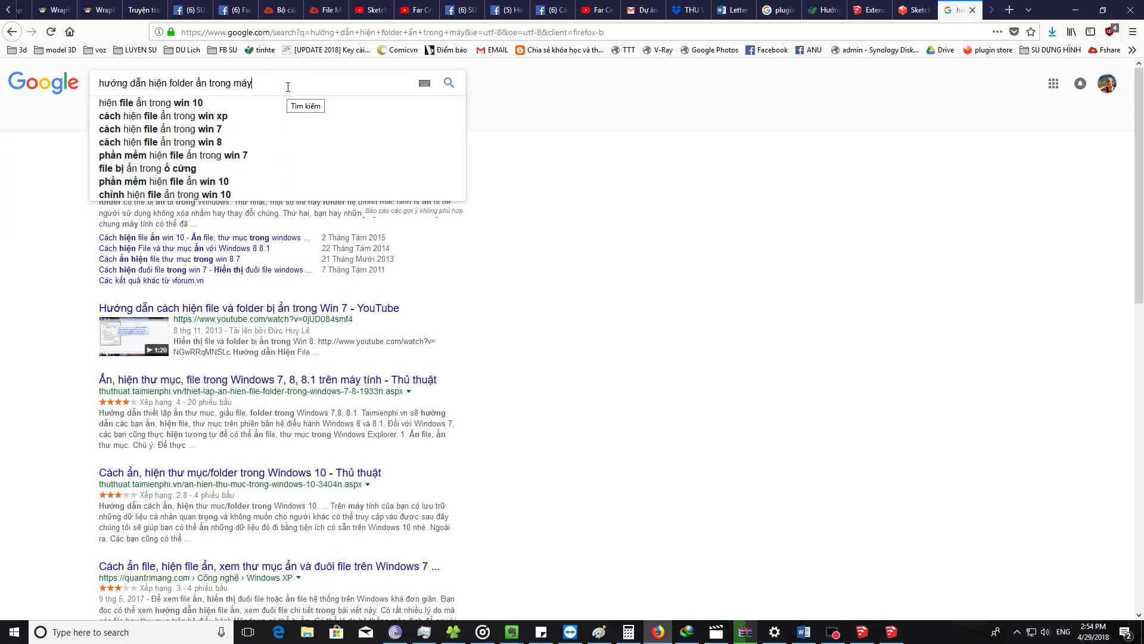
type("ư")
type("in")
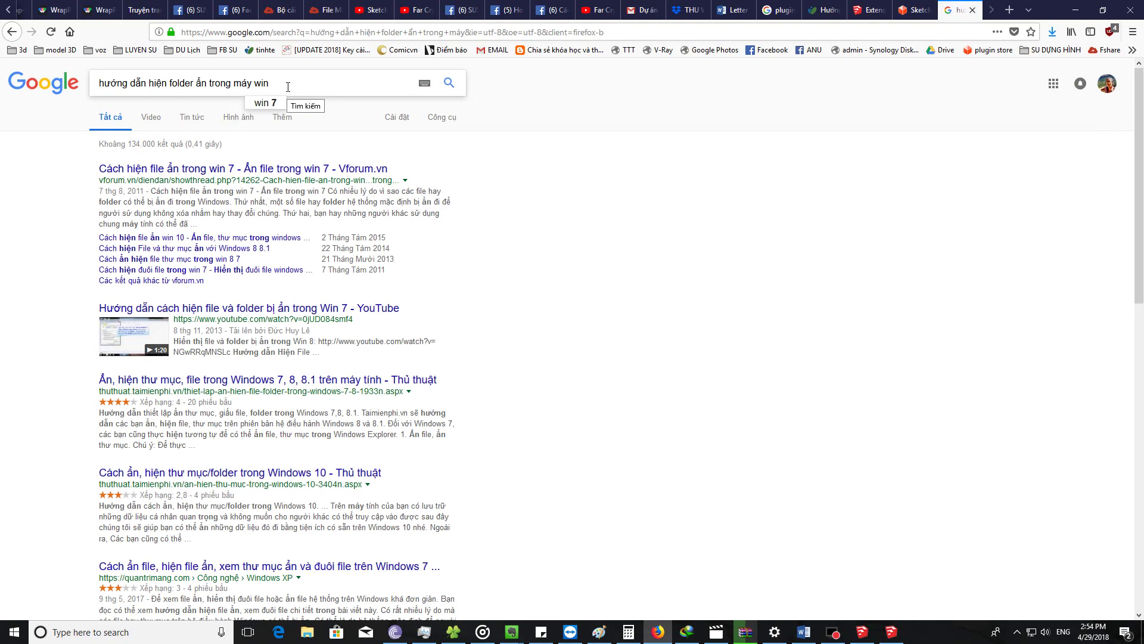
type("0")
key("Return")
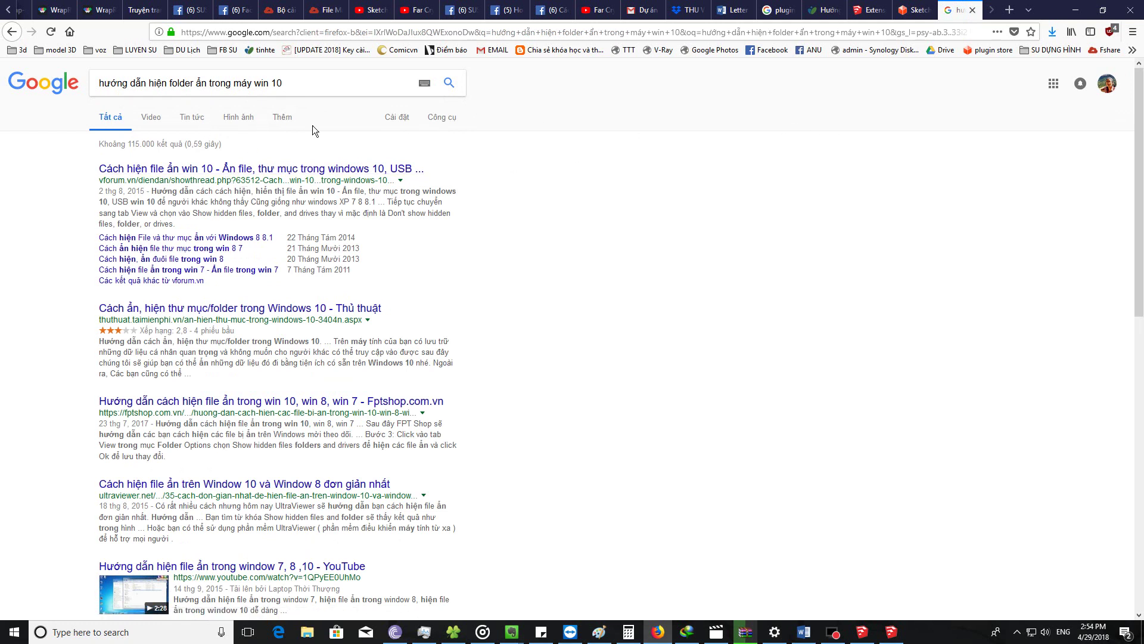
left_click(1089, 12)
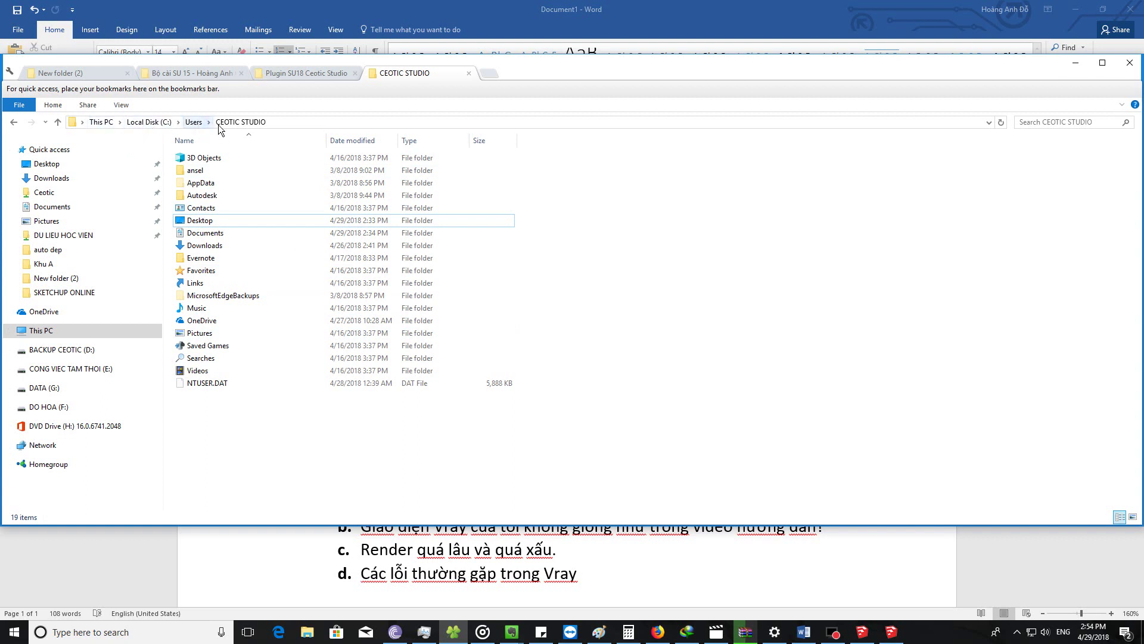
Step: Open AppData\Roaming\SketchUp\SketchUp 2018\SketchUp\Plugins, then bring the Google results back
double_click(201, 183)
double_click(207, 186)
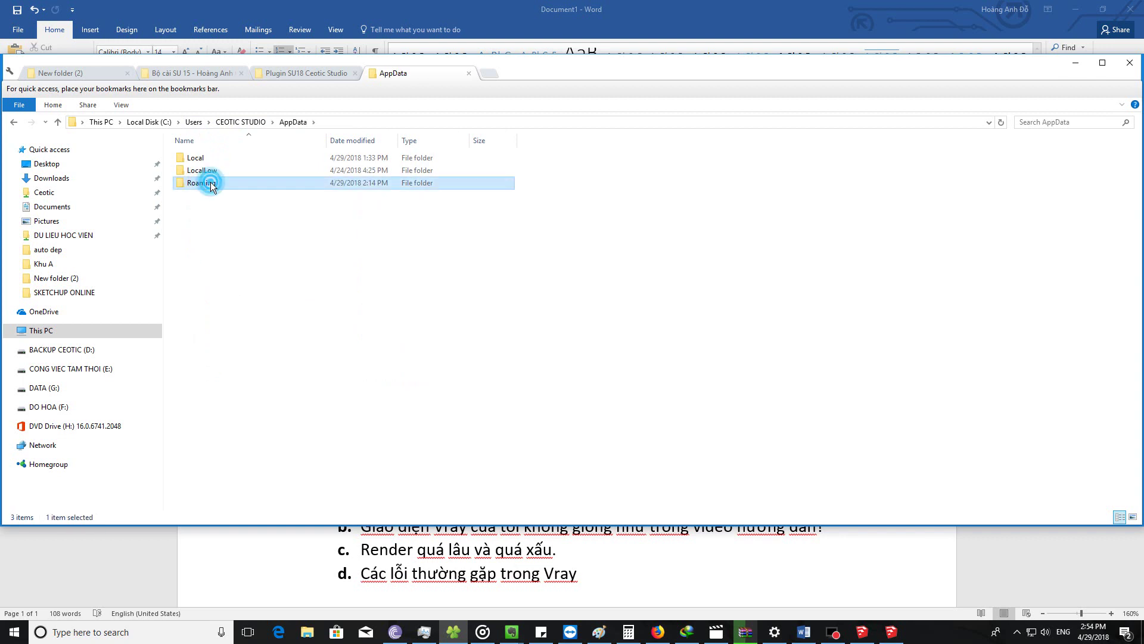
left_click(224, 222)
key("s")
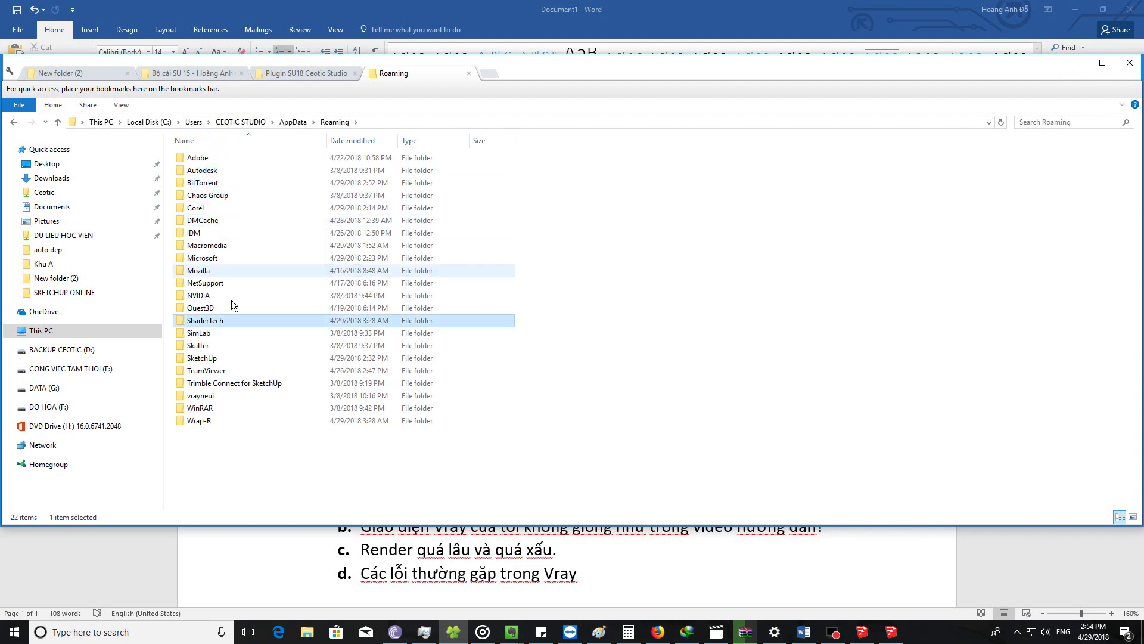
double_click(205, 360)
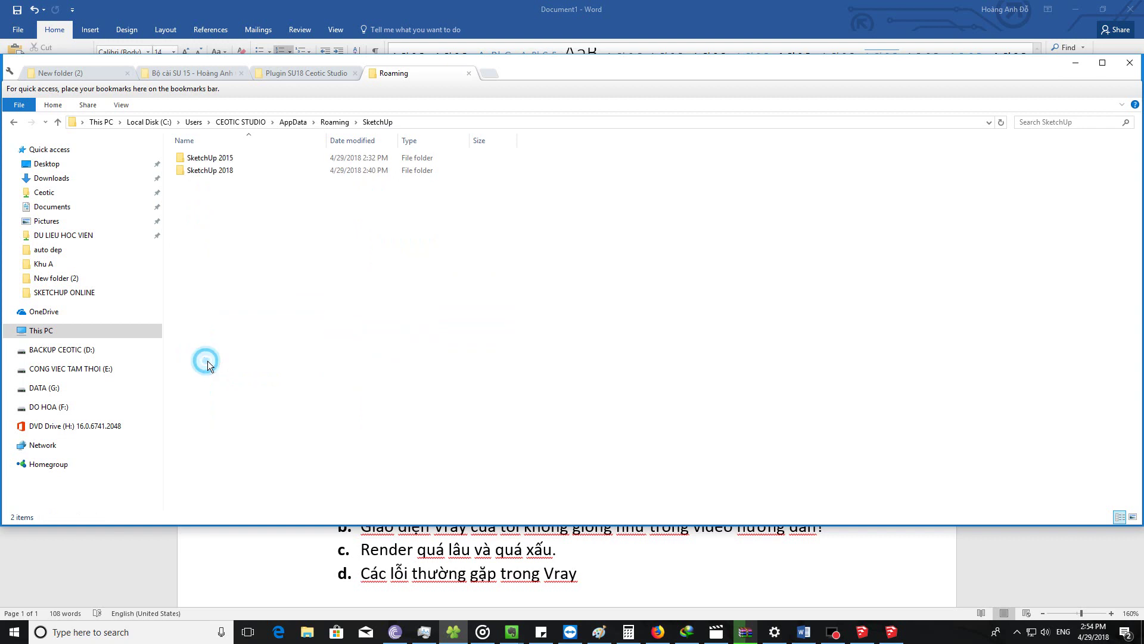
left_click(235, 171)
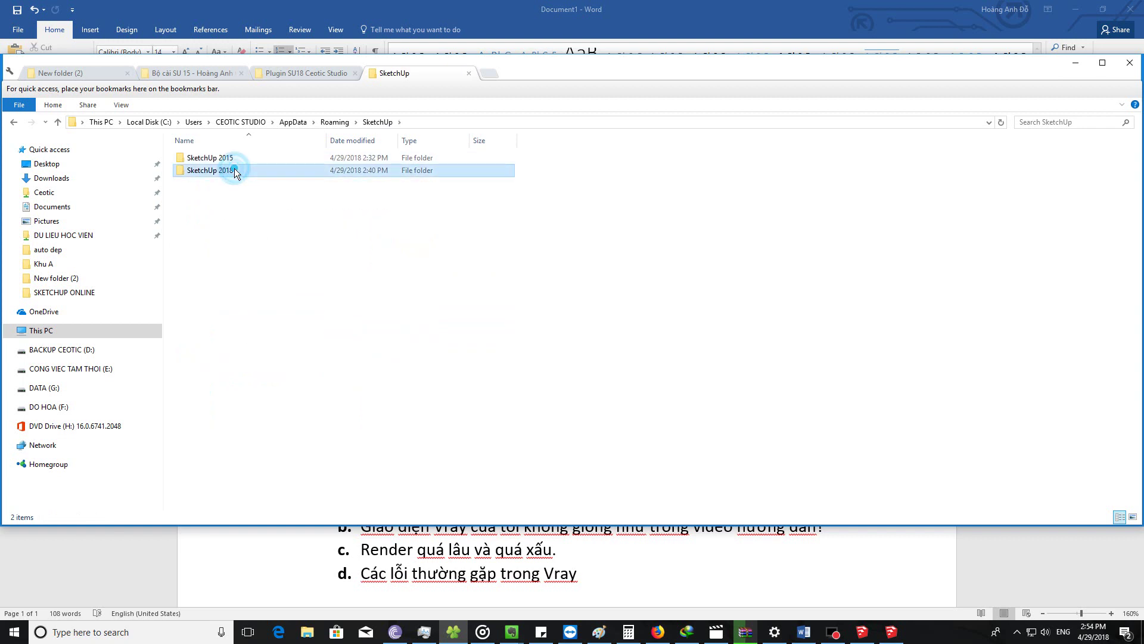
double_click(234, 170)
left_click(224, 170)
double_click(224, 170)
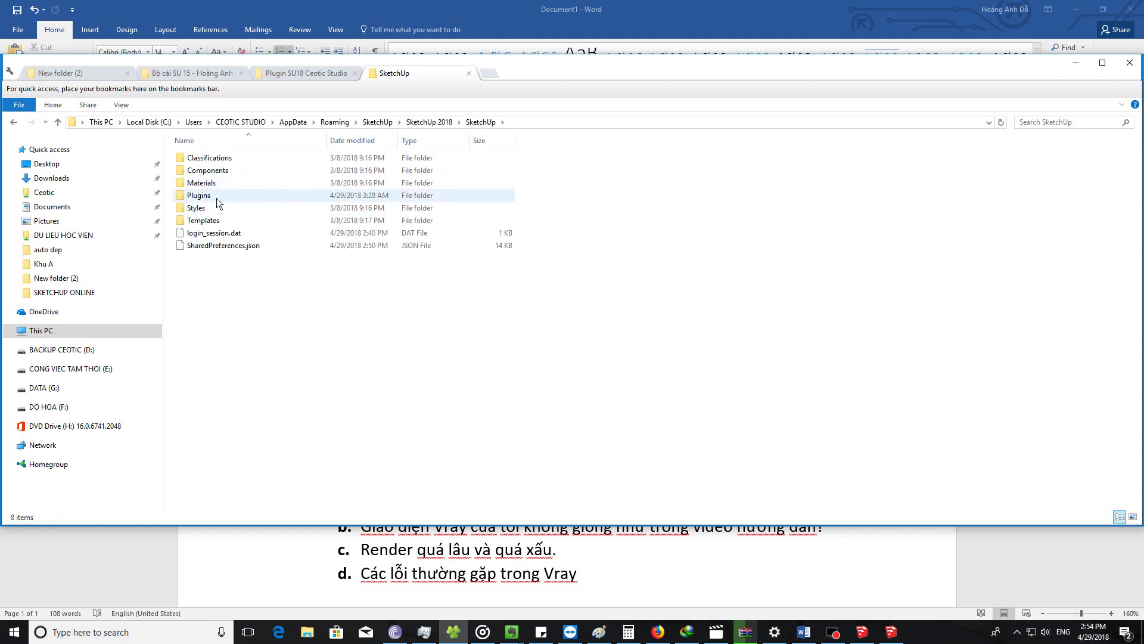
left_click(218, 195)
double_click(218, 195)
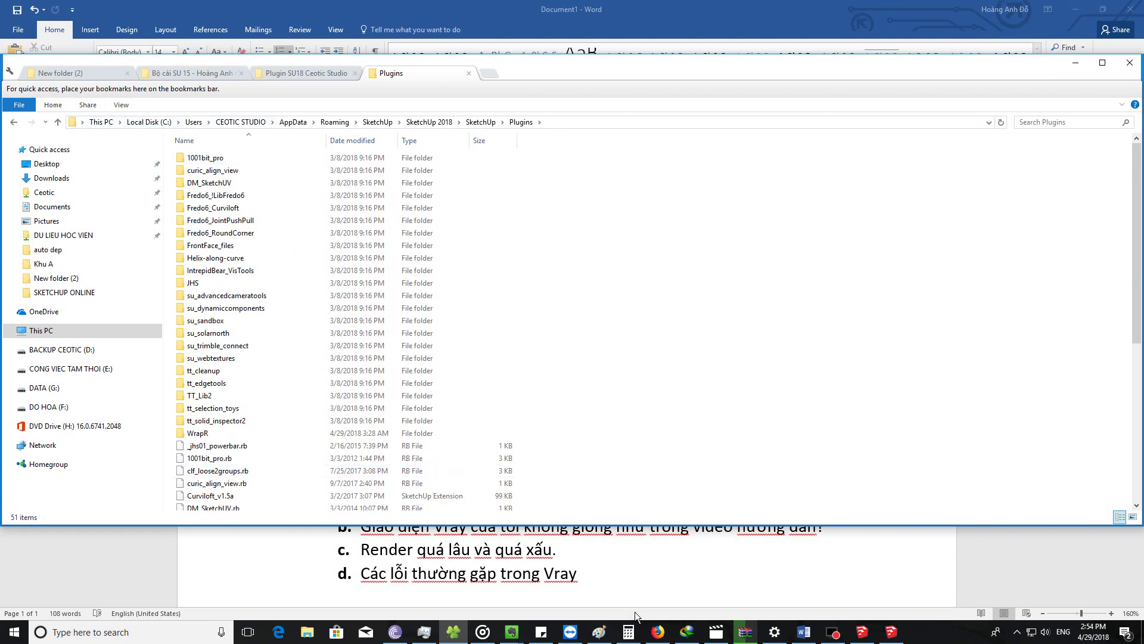
left_click(658, 632)
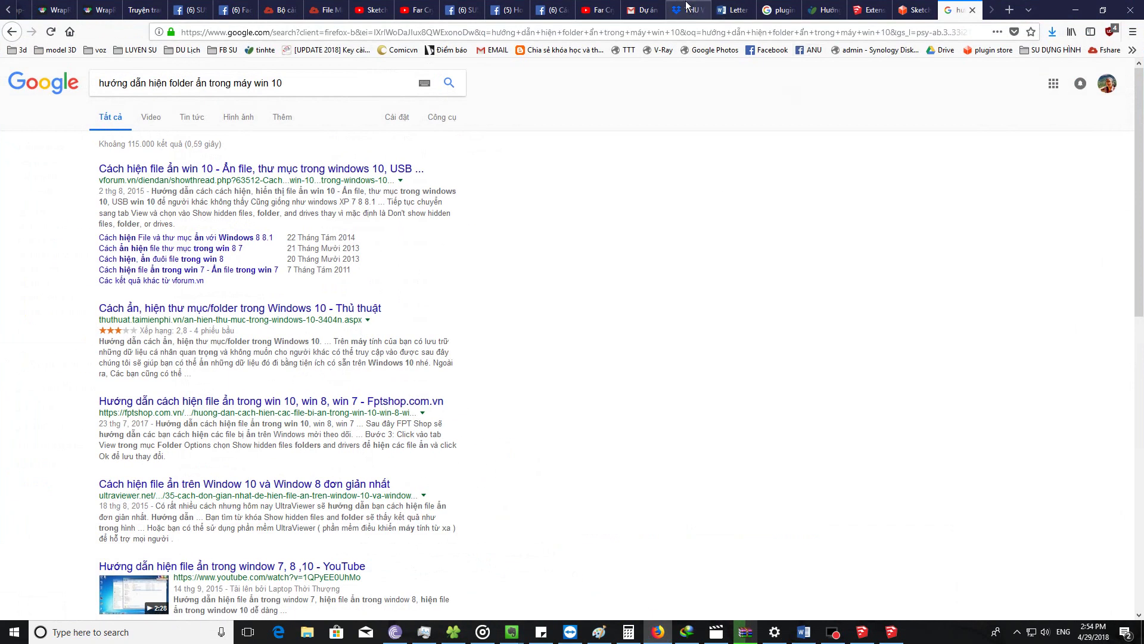
Step: Open the SUSU group's frequently asked questions post and expand its full text
left_click(551, 10)
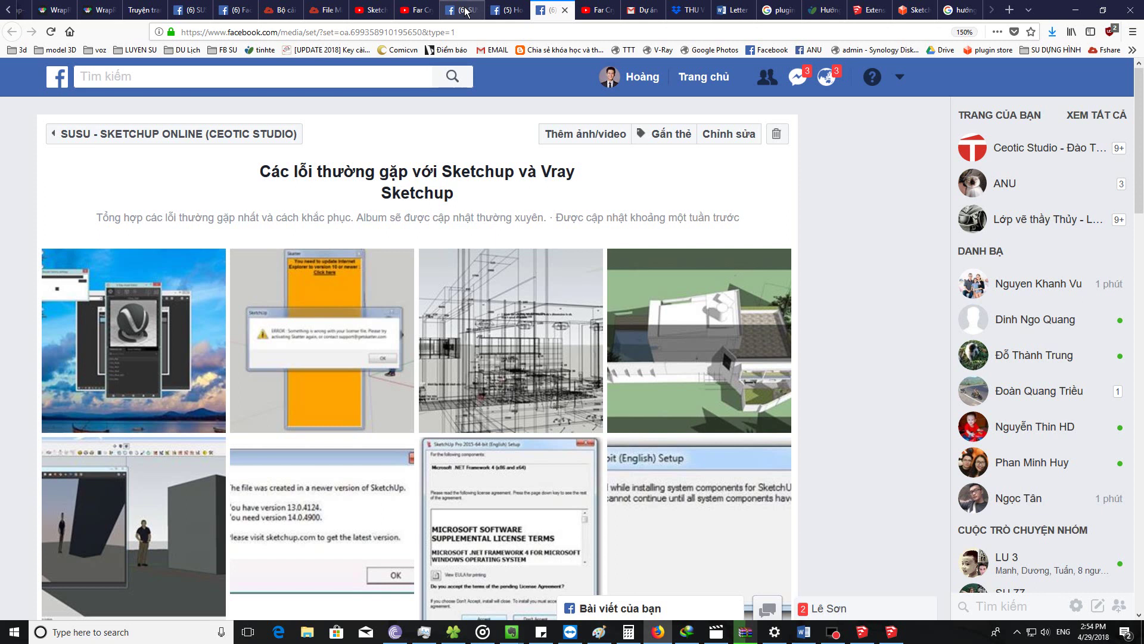
left_click(477, 10)
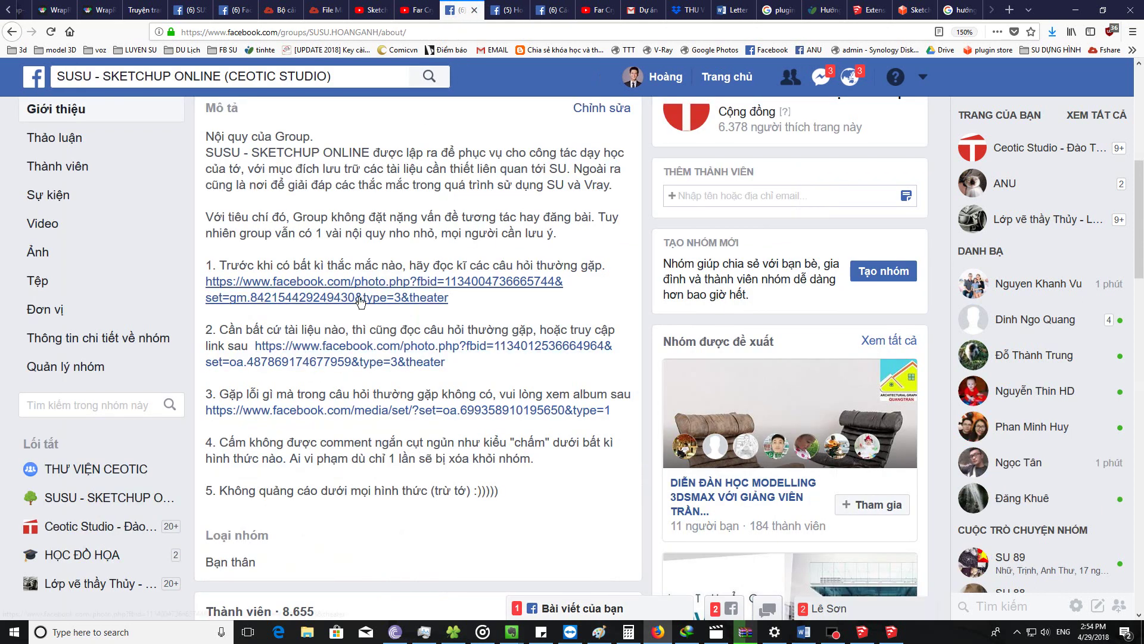
left_click(359, 297)
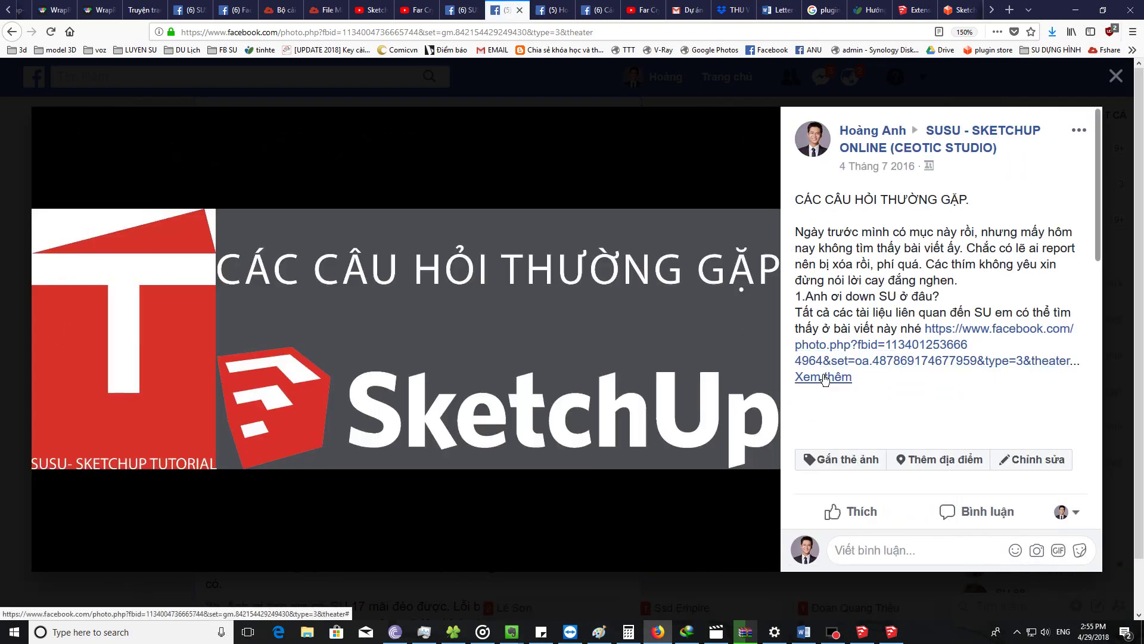
left_click(825, 378)
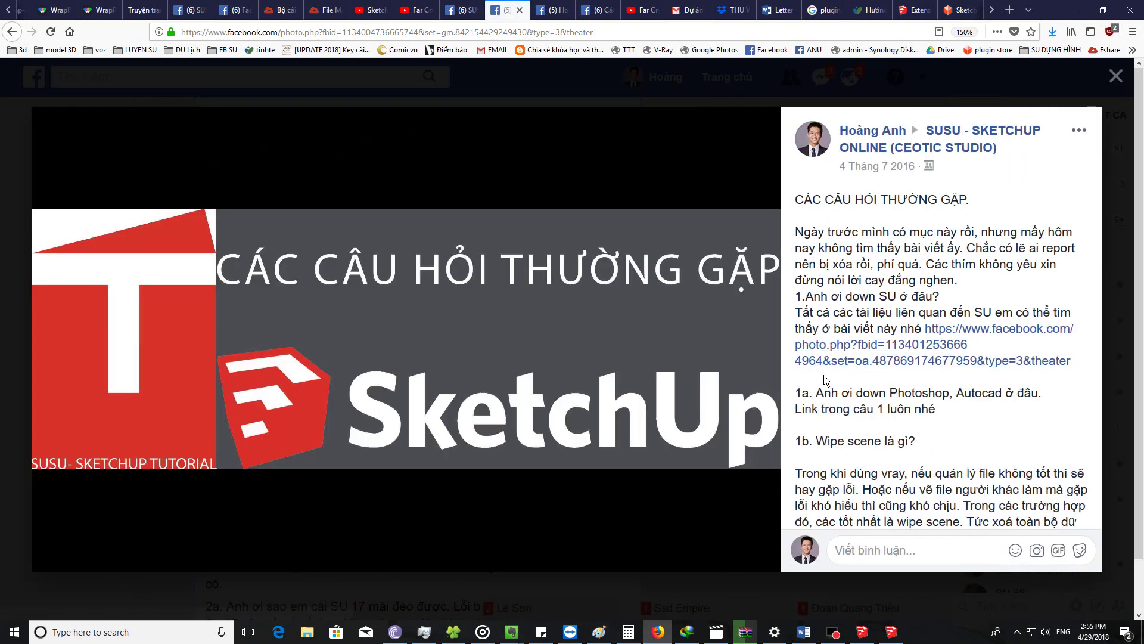
Step: Scroll the FAQ text down to section 3b about removing plugins
scroll(862, 318, "down", 2)
scroll(863, 318, "down", 2)
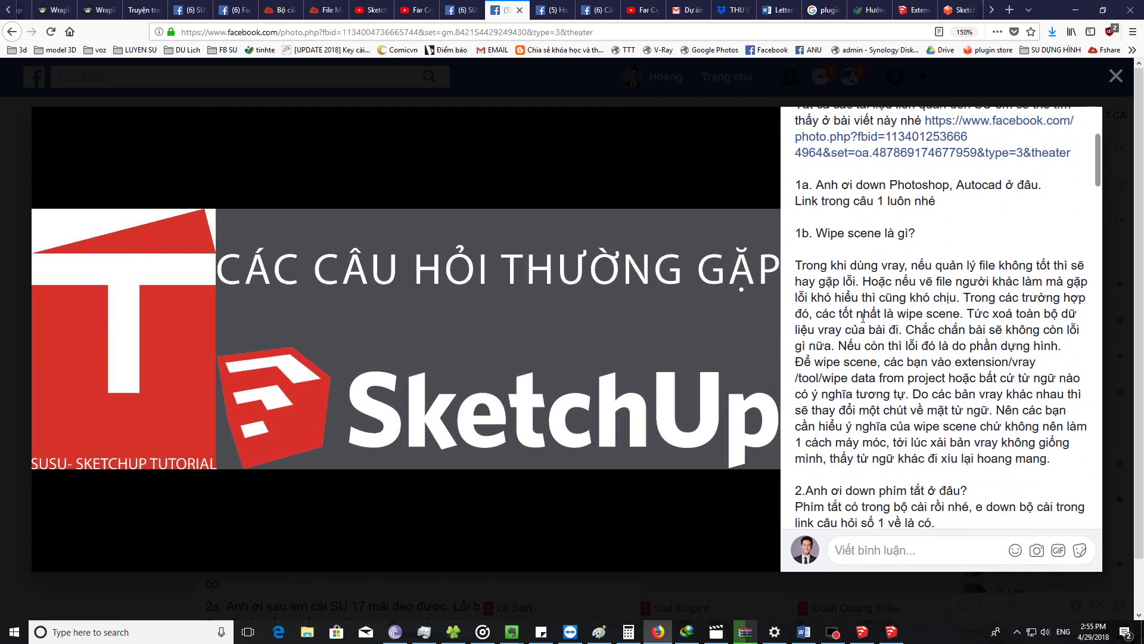
scroll(863, 318, "down", 2)
scroll(863, 318, "down", 2)
scroll(863, 319, "down", 1)
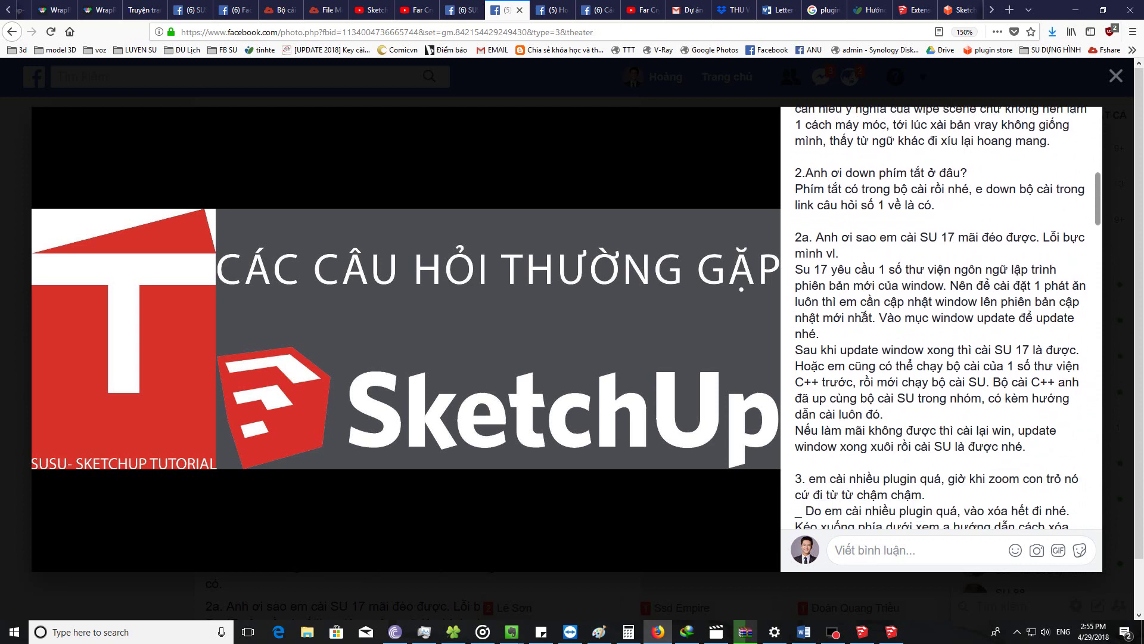
scroll(863, 318, "down", 1)
scroll(862, 319, "down", 1)
scroll(862, 318, "down", 1)
scroll(863, 318, "down", 1)
scroll(863, 321, "down", 1)
scroll(846, 358, "down", 1)
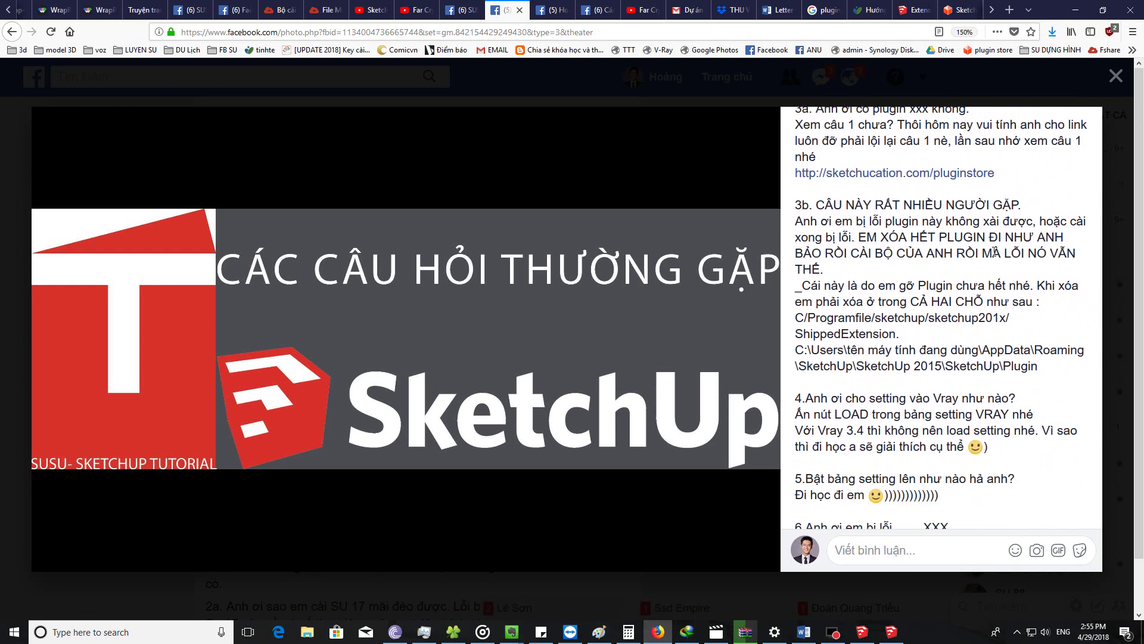
Step: With the screen pen, circle question 3b and underline the removal advice and both plugin folder paths
key("ctrl+1")
left_click_drag(438, 127, 454, 179)
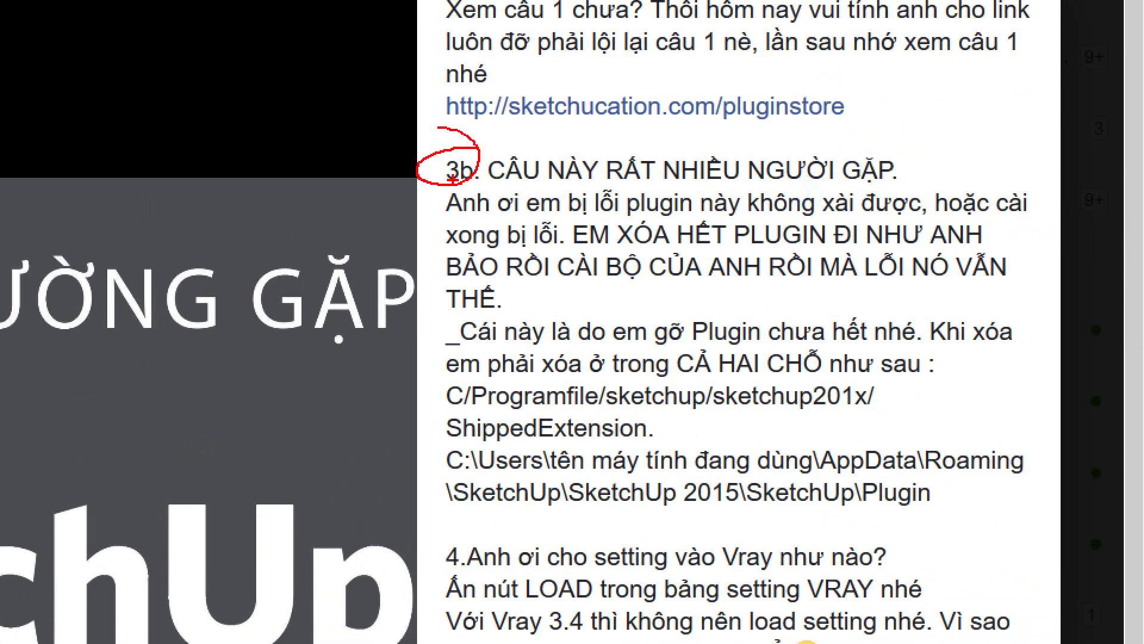
mouse_move(809, 349)
left_mouse_down()
mouse_move(631, 369)
mouse_move(698, 344)
left_mouse_up()
left_click_drag(450, 410, 625, 417)
left_click_drag(465, 474, 637, 481)
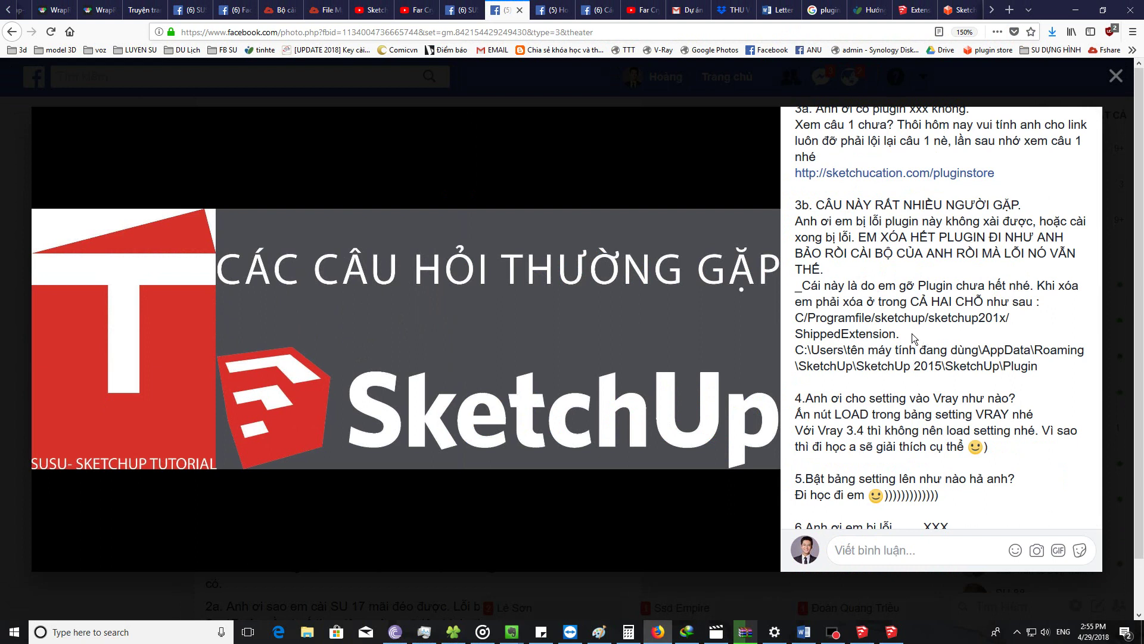
Step: Highlight Word outline item 2c on common shortcut errors, then bring up a new SketchUp model
left_click(808, 635)
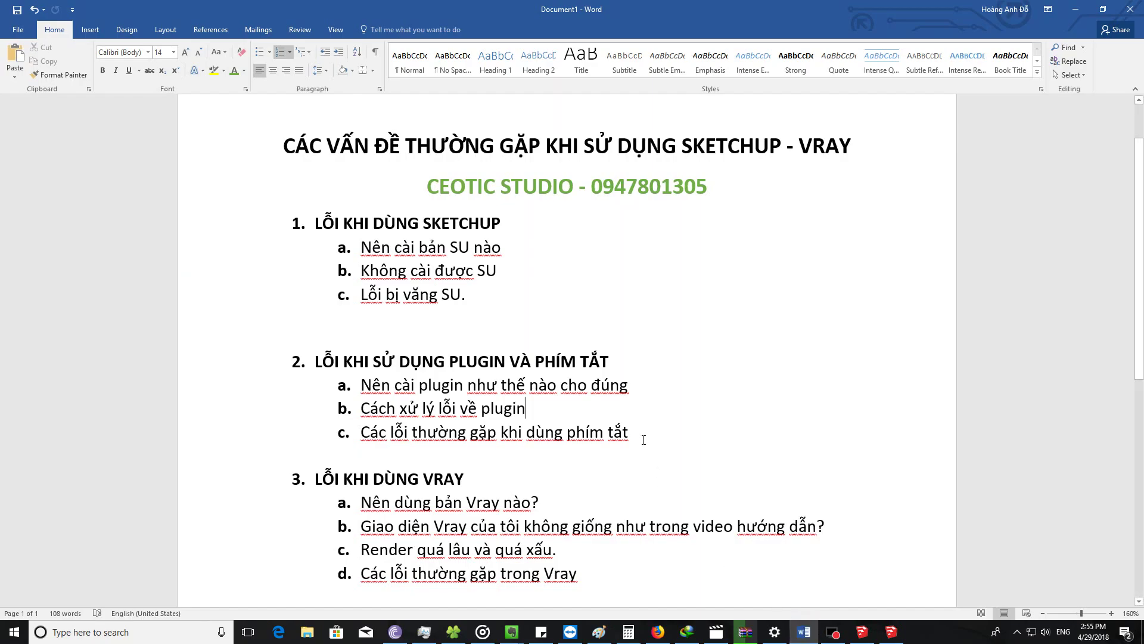
left_click_drag(357, 437, 649, 437)
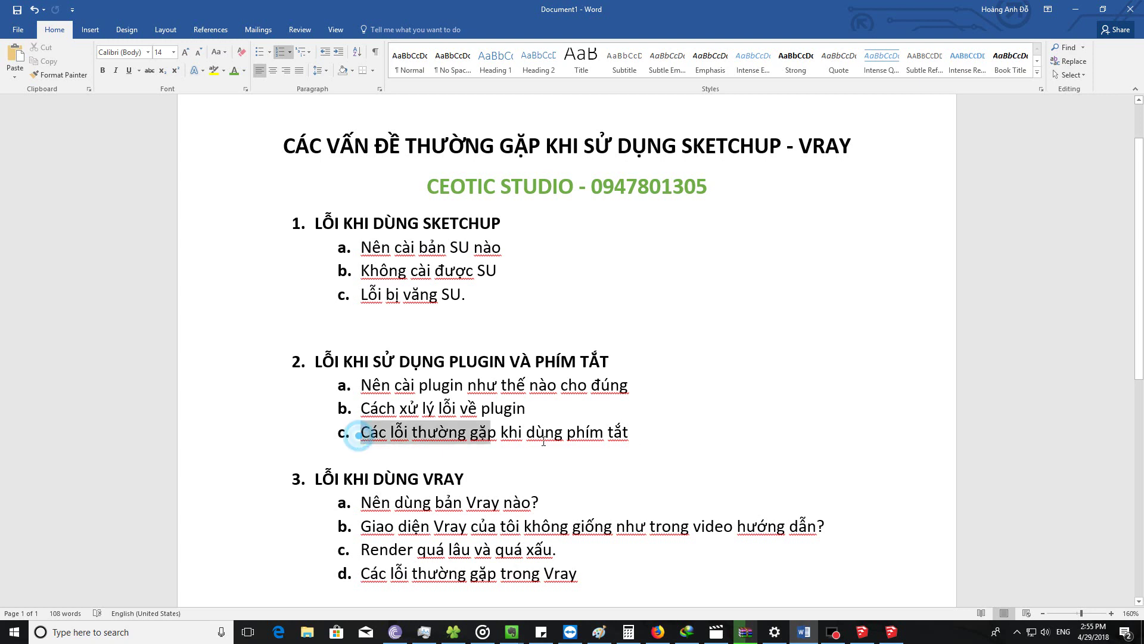
left_click(664, 447)
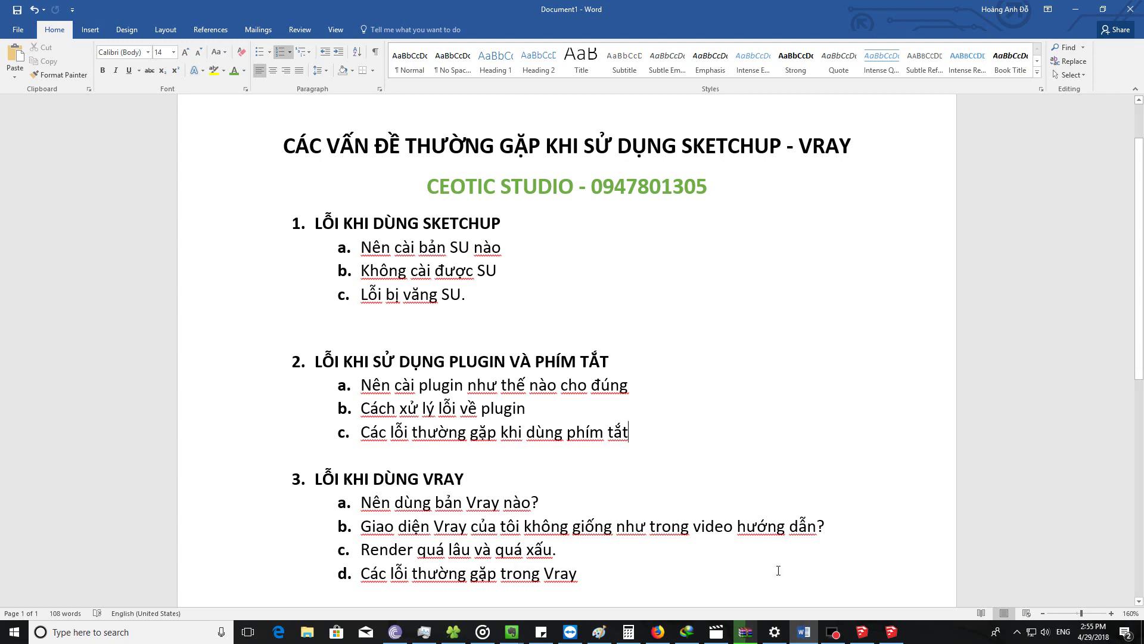
left_click(891, 631)
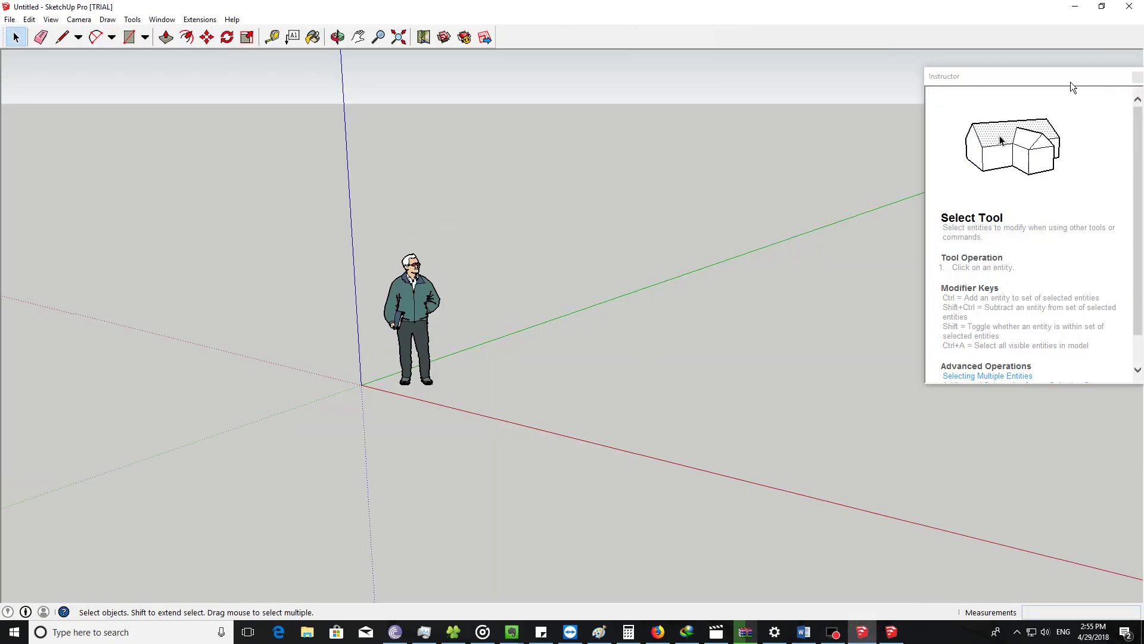
Step: Close the Instructor panel, look around the figure, then switch to the CEOTIC model
left_click_drag(1071, 77, 867, 107)
left_click(933, 106)
left_click(479, 360)
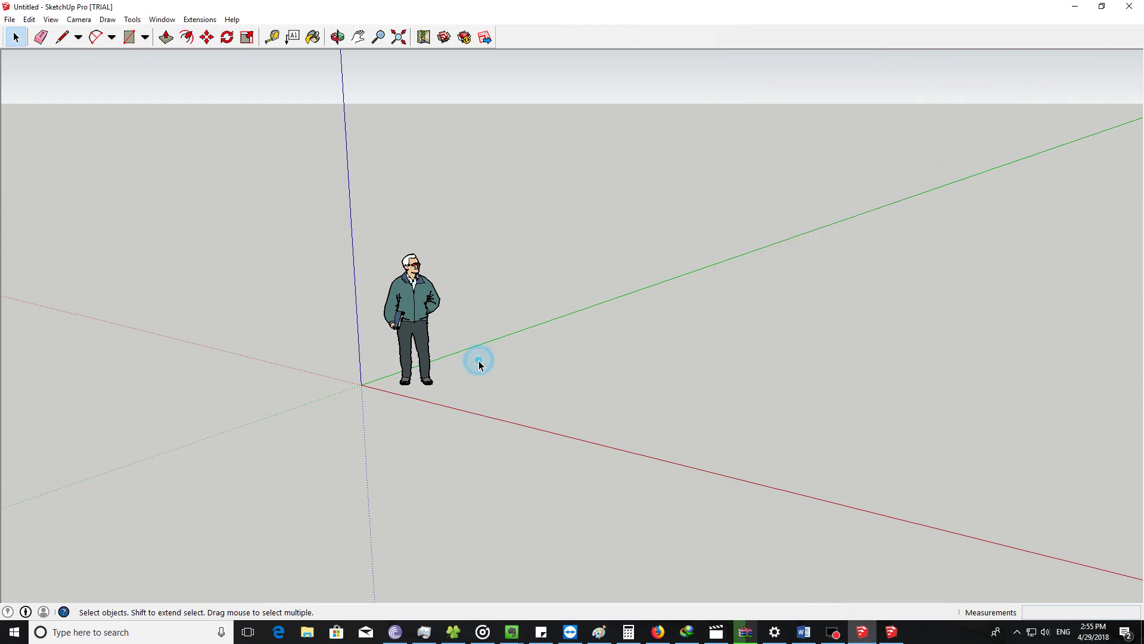
middle_click_drag(476, 402, 445, 387)
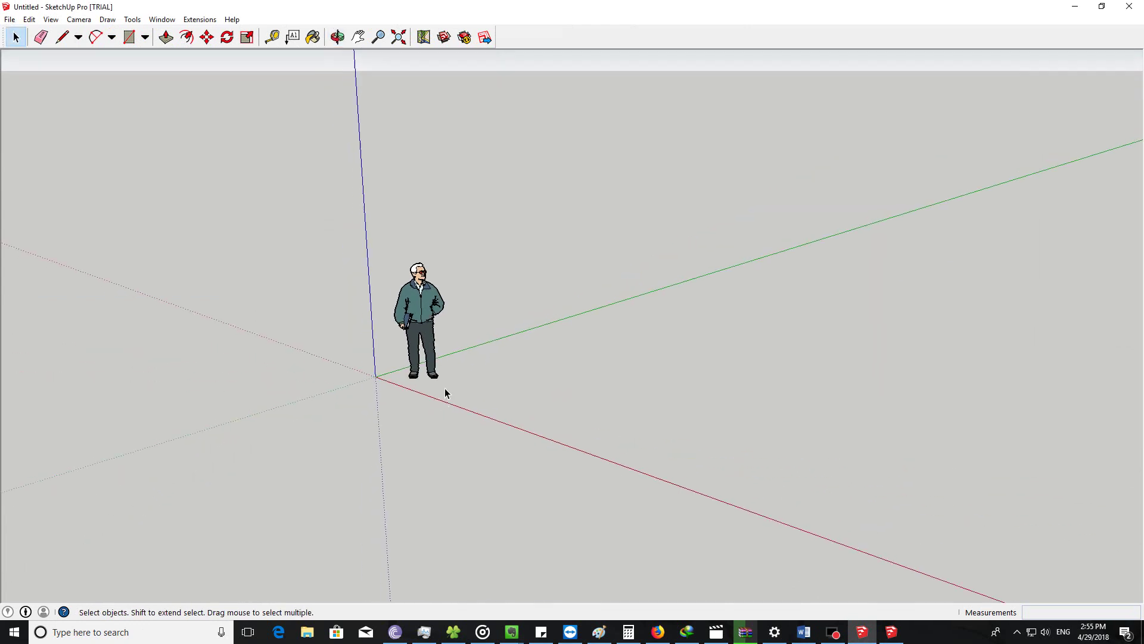
key("h")
mouse_move(453, 375)
left_mouse_down()
mouse_move(707, 350)
mouse_move(417, 363)
left_mouse_up()
mouse_move(427, 366)
middle_mouse_down()
mouse_move(566, 383)
mouse_move(595, 416)
mouse_move(352, 398)
mouse_move(475, 378)
mouse_move(459, 399)
mouse_move(496, 370)
middle_mouse_up()
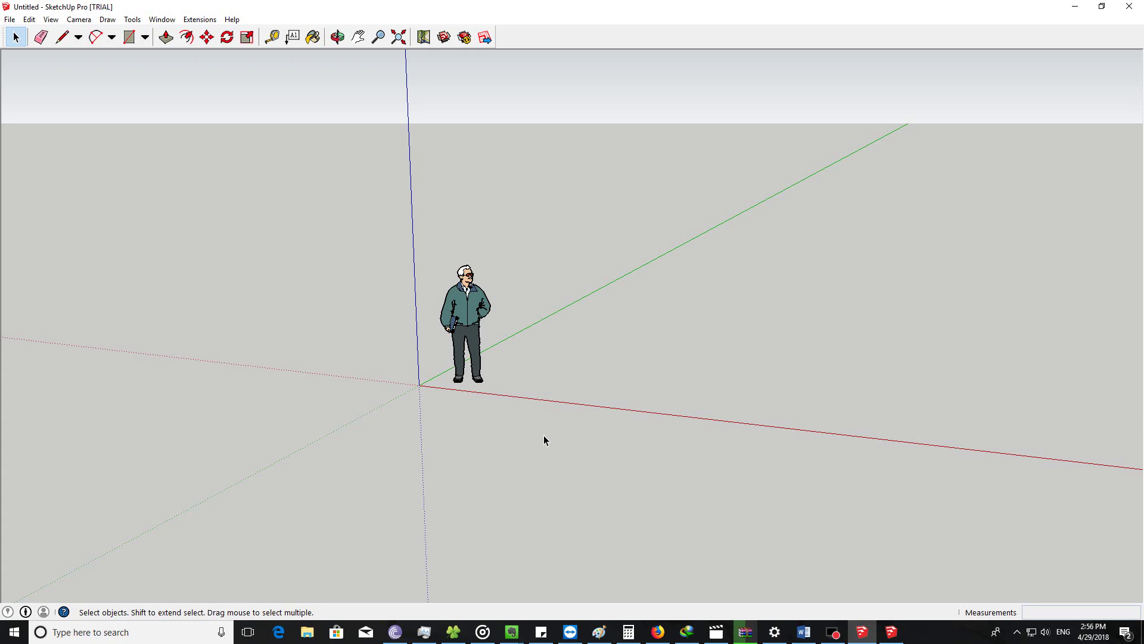
left_click(890, 631)
middle_click_drag(488, 455, 453, 441)
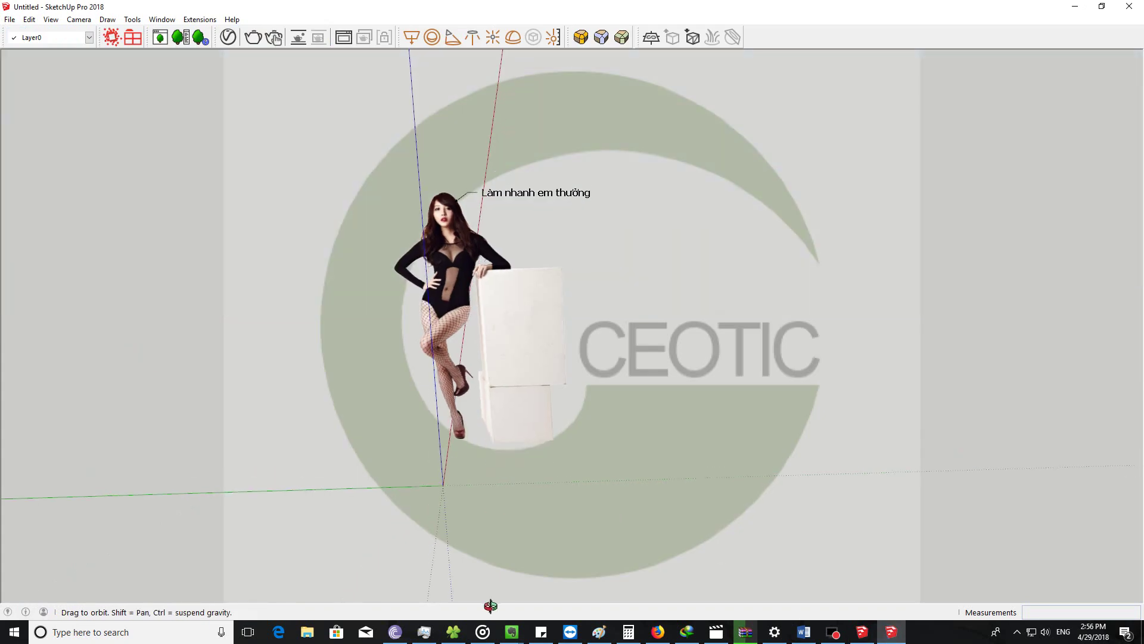
Step: Draw a rectangular face on the ground
key("r")
left_click(454, 400)
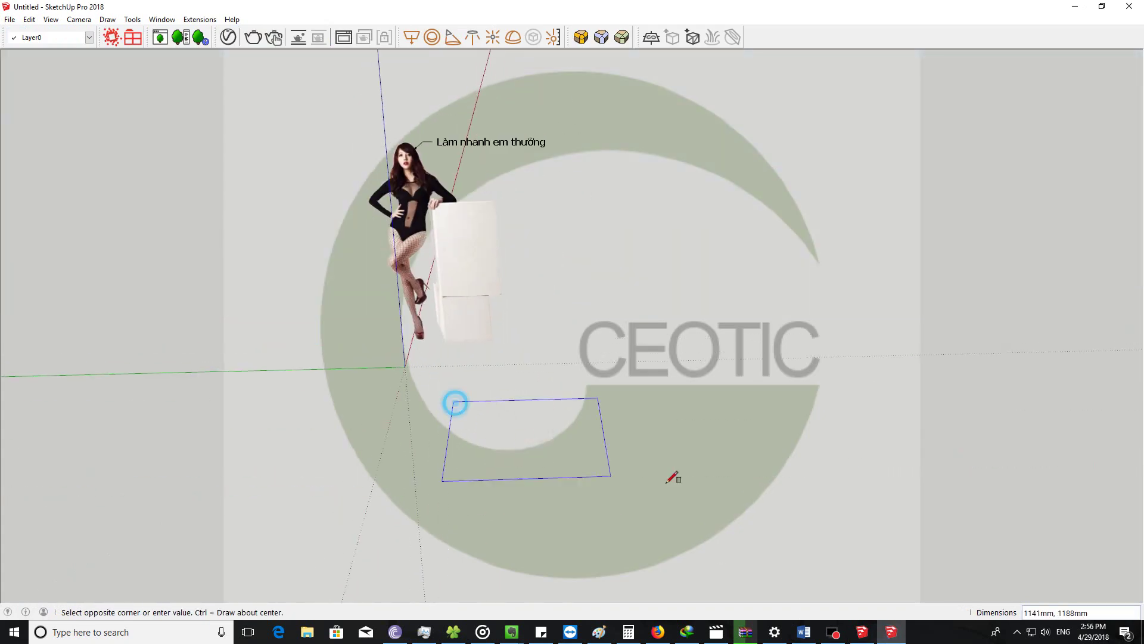
left_click(837, 527)
mouse_move(837, 527)
middle_mouse_down()
mouse_move(542, 408)
mouse_move(471, 449)
middle_mouse_up()
Step: Copy the left edge to the right edge with /5, making five equal strips
key("space")
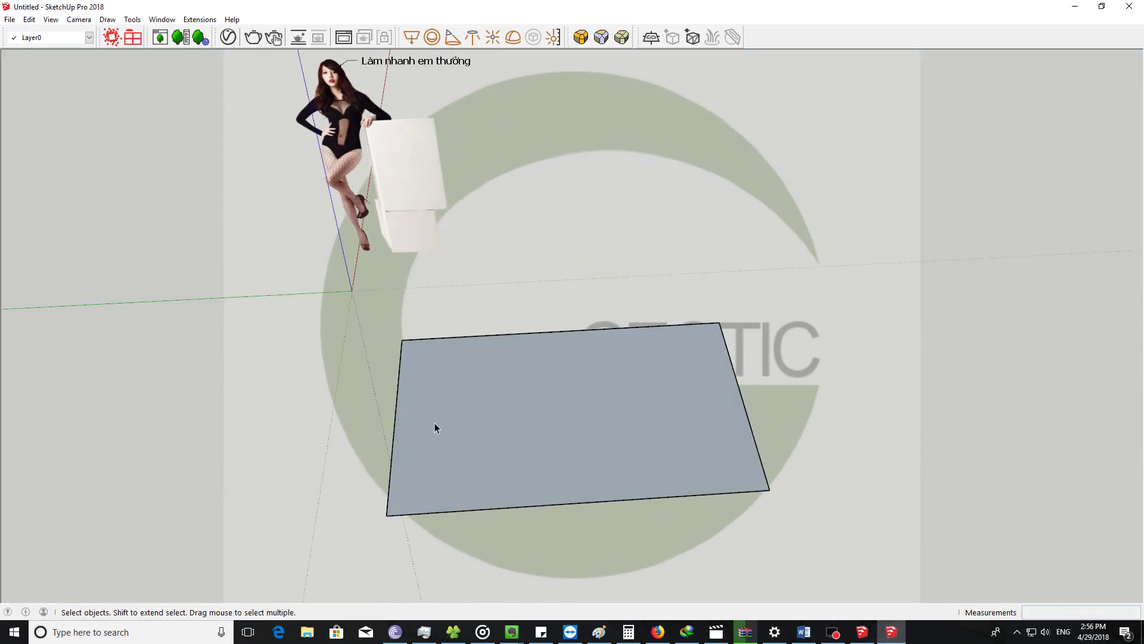
left_click(389, 418)
left_click(746, 411)
type("/5")
key("Return")
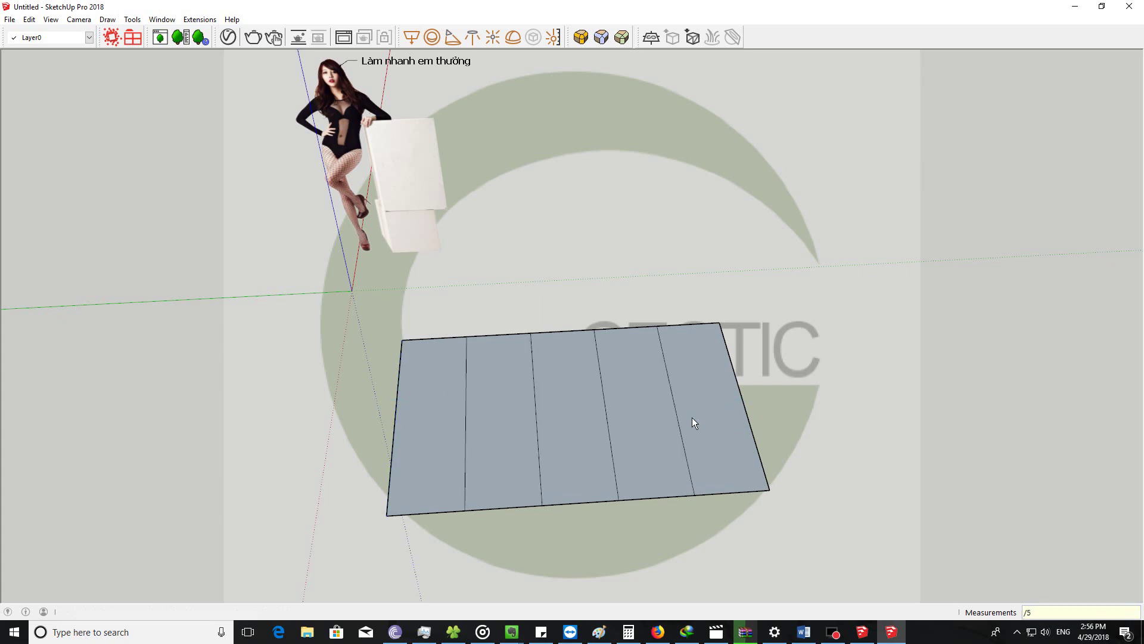
key("space")
mouse_move(613, 414)
middle_mouse_down()
mouse_move(588, 455)
mouse_move(608, 422)
middle_mouse_up()
Step: Reverse the strips' faces so they all show the white front side
key("m")
key("space")
left_click(622, 411)
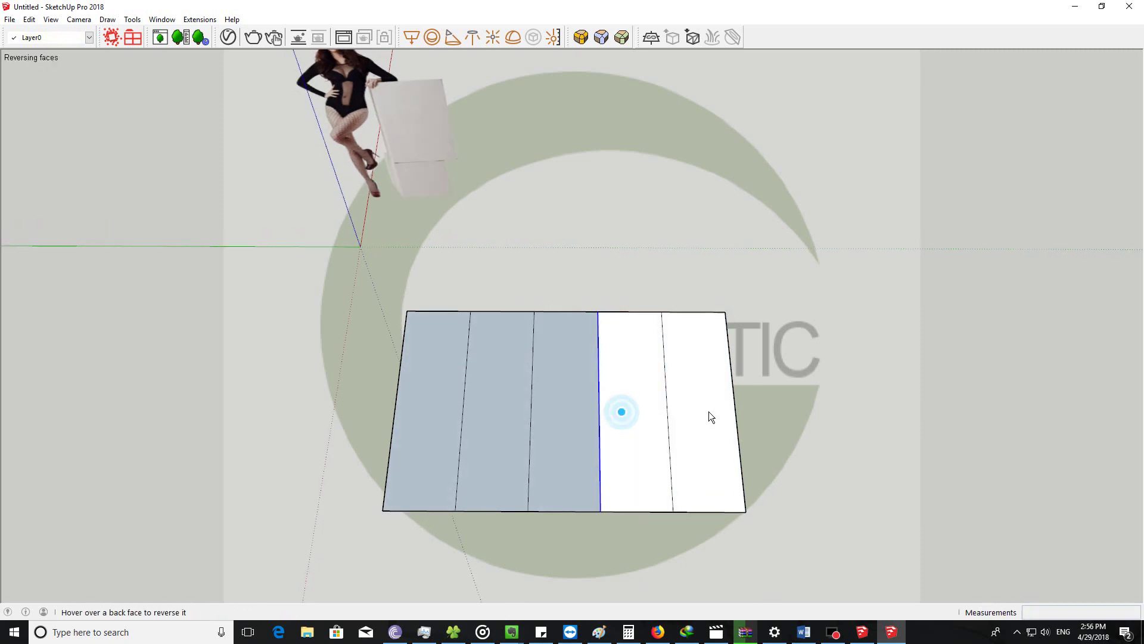
key("space")
middle_click_drag(488, 453, 498, 383)
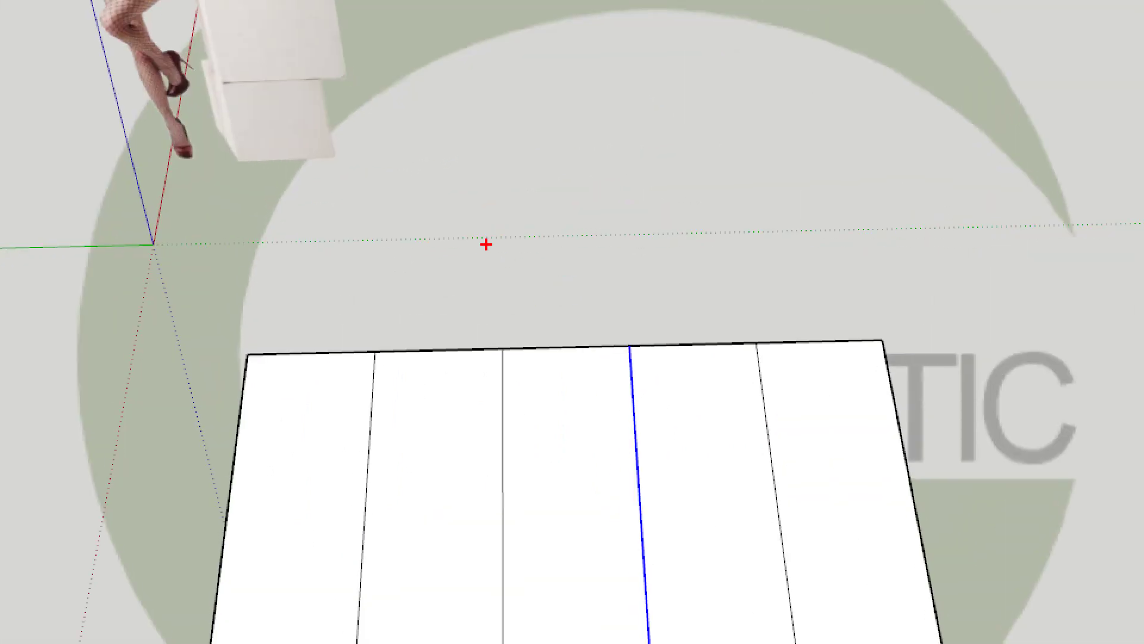
left_click(531, 245)
mouse_move(542, 203)
left_mouse_down()
mouse_move(620, 192)
mouse_move(668, 165)
left_mouse_up()
type("ch cai")
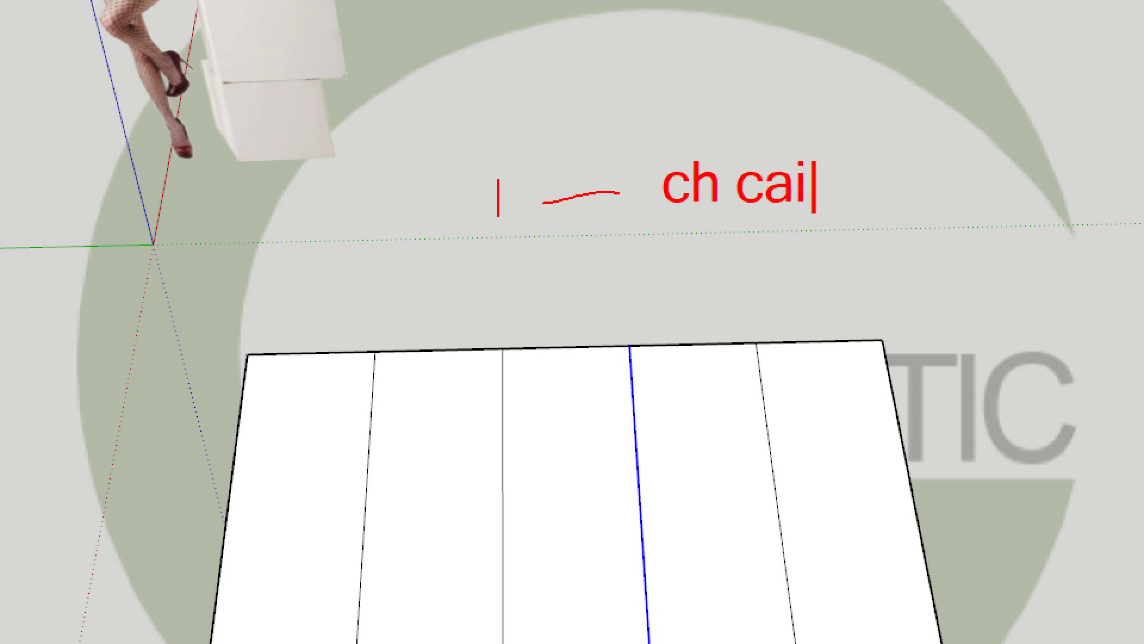
key("BackSpace")
key("BackSpace")
key("BackSpace")
key("BackSpace")
key("BackSpace")
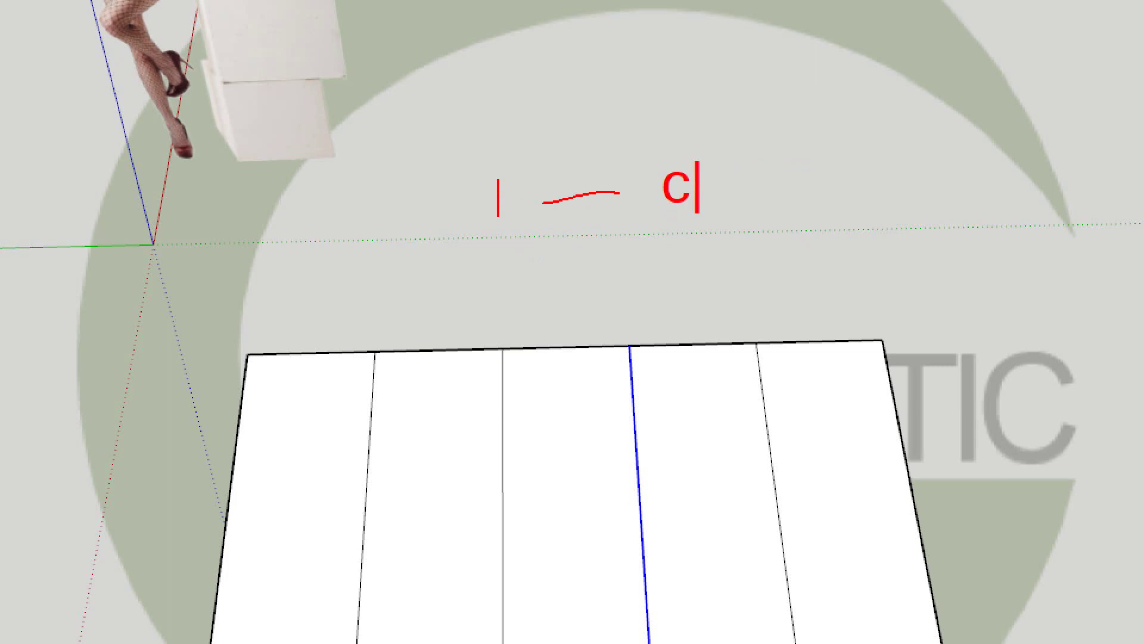
type("hua cai phim tat")
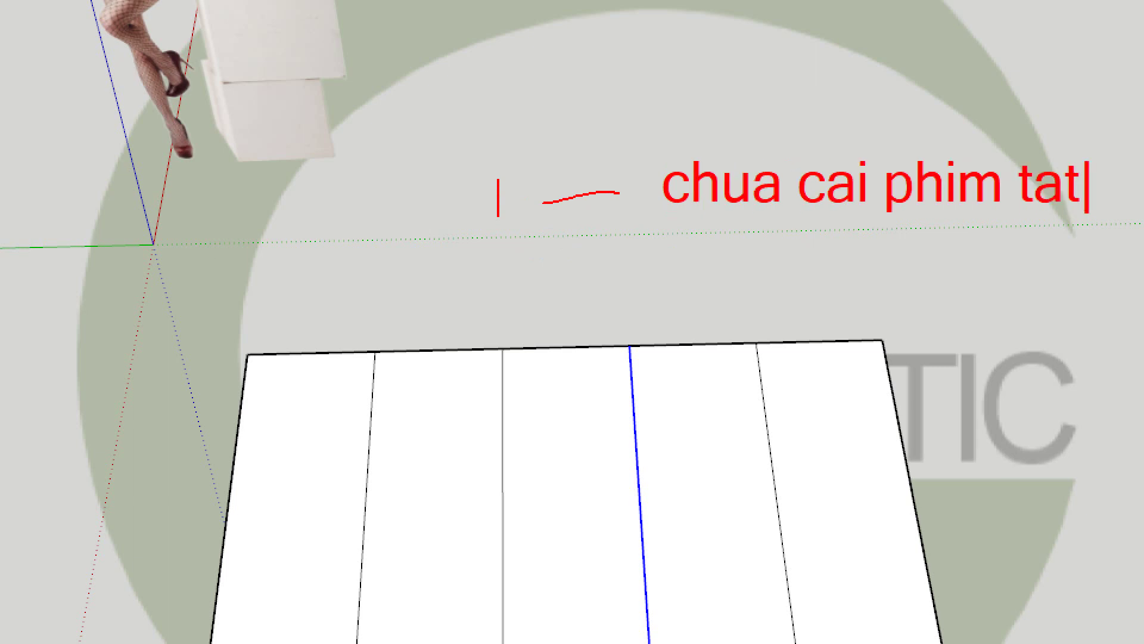
left_click(822, 220)
left_click_drag(504, 260, 542, 333)
left_click_drag(555, 290, 605, 290)
left_click(661, 298)
type("chua cai pl")
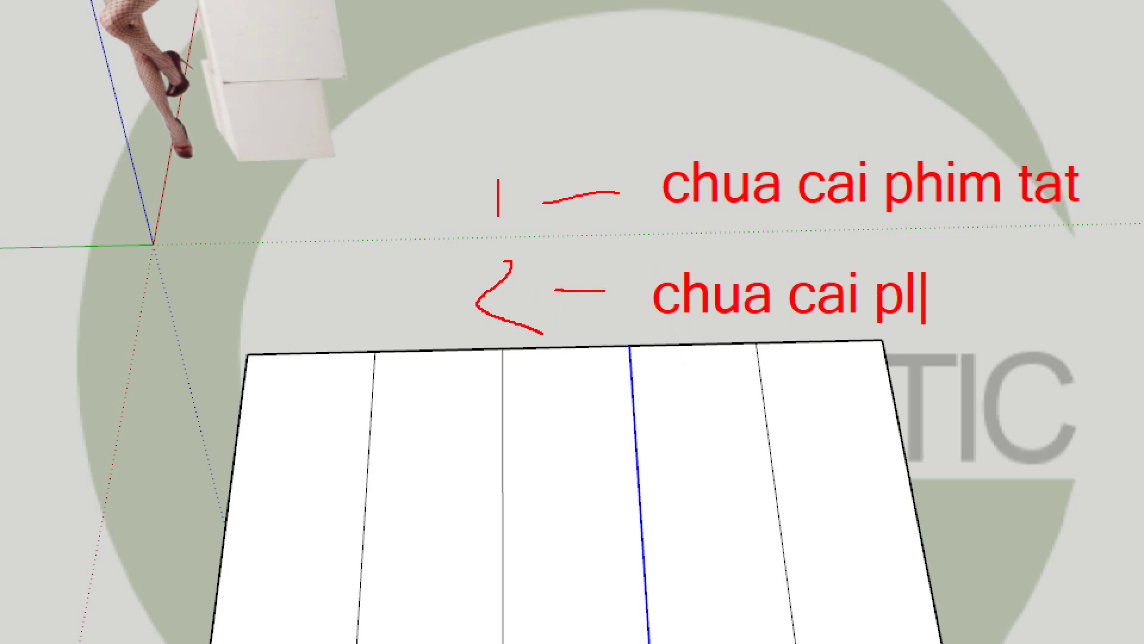
type("ugin")
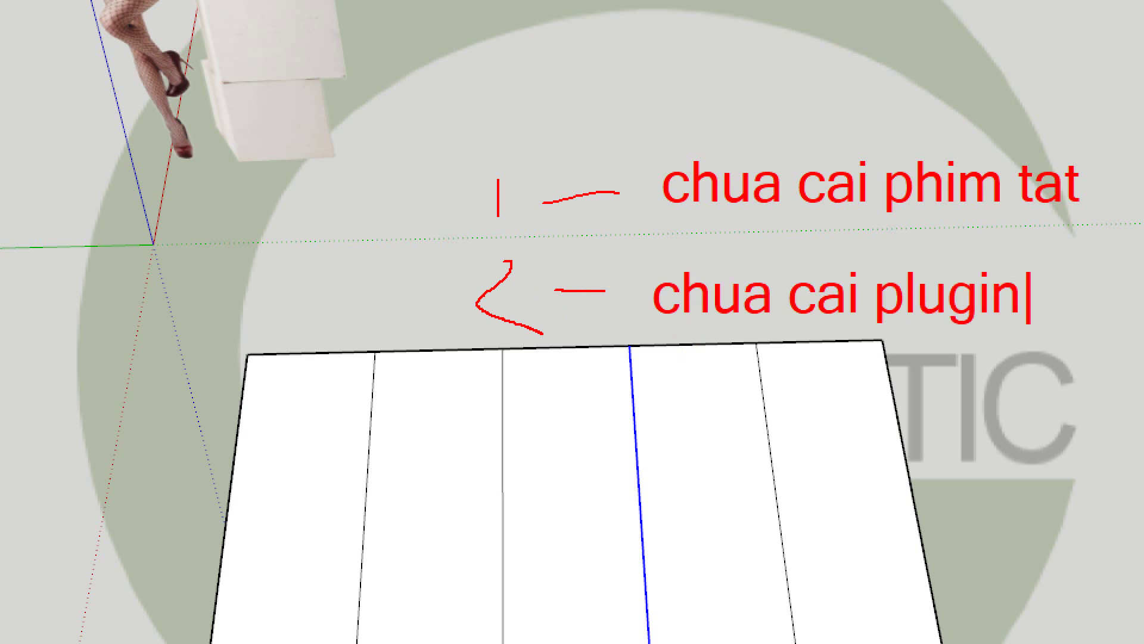
left_click(791, 268)
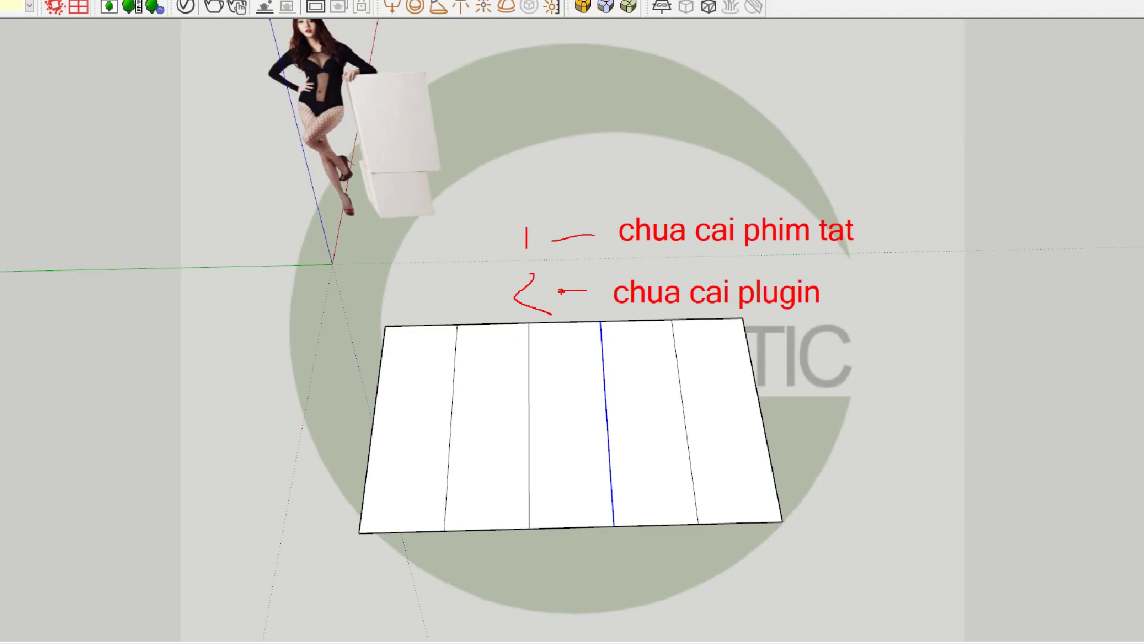
left_click_drag(882, 206, 811, 200)
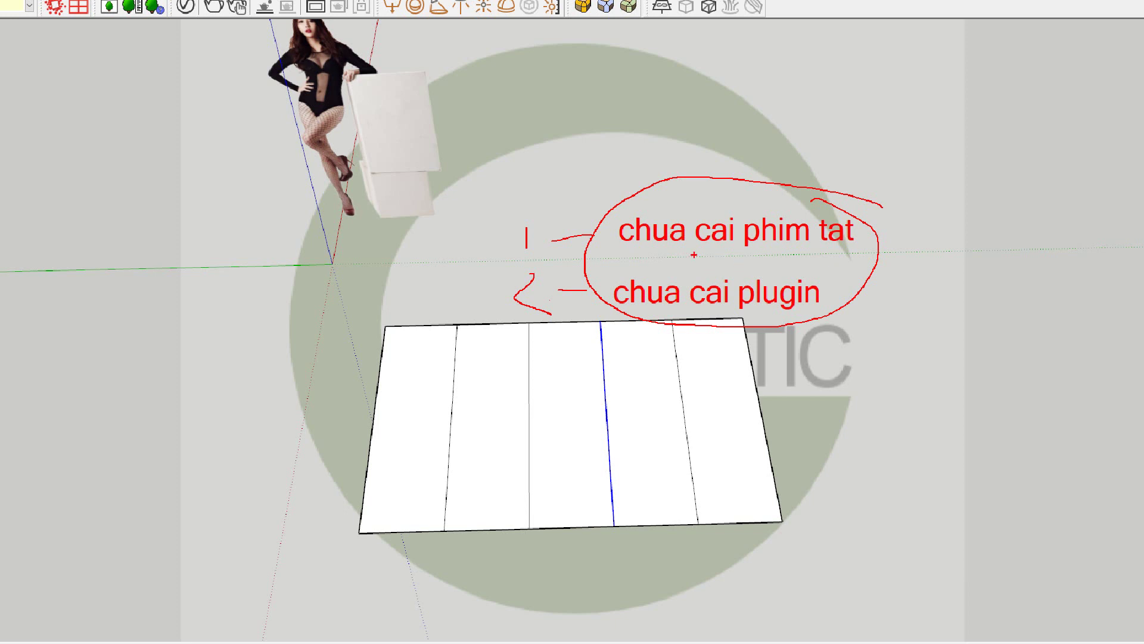
left_click_drag(626, 246, 876, 234)
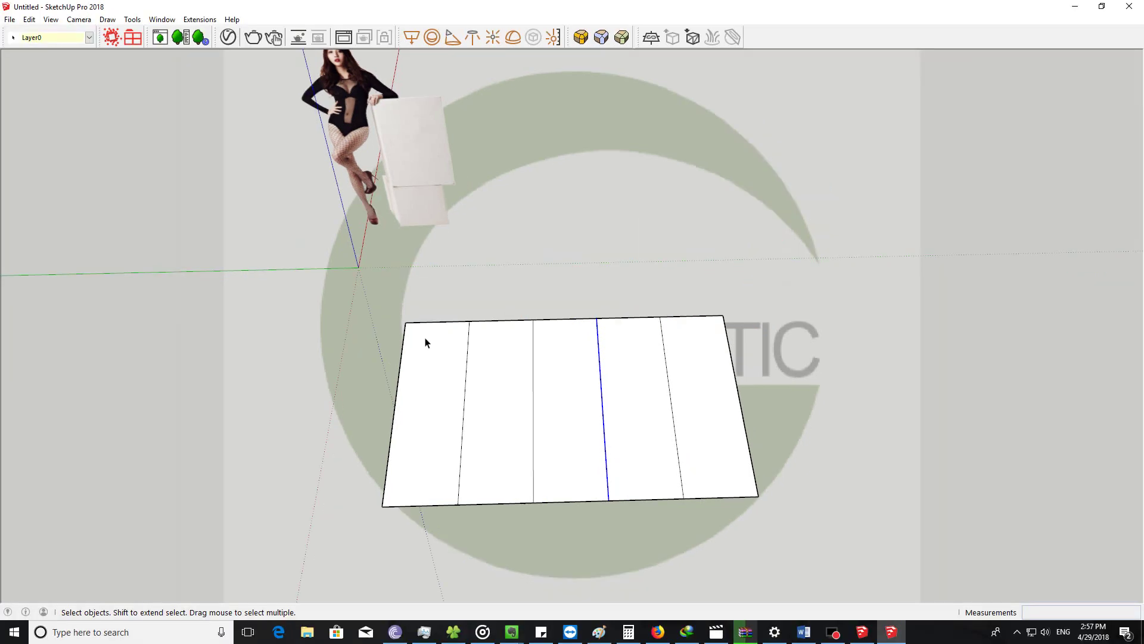
Step: Bring the trial SketchUp window forward and open System Preferences from the Window menu
left_click(863, 632)
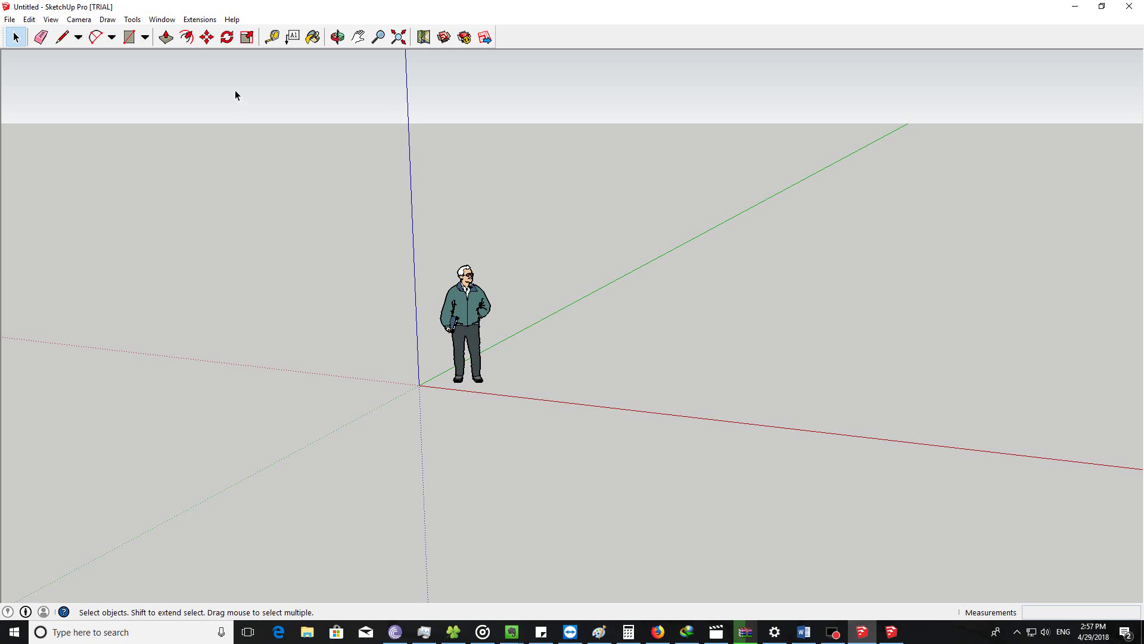
left_click(161, 19)
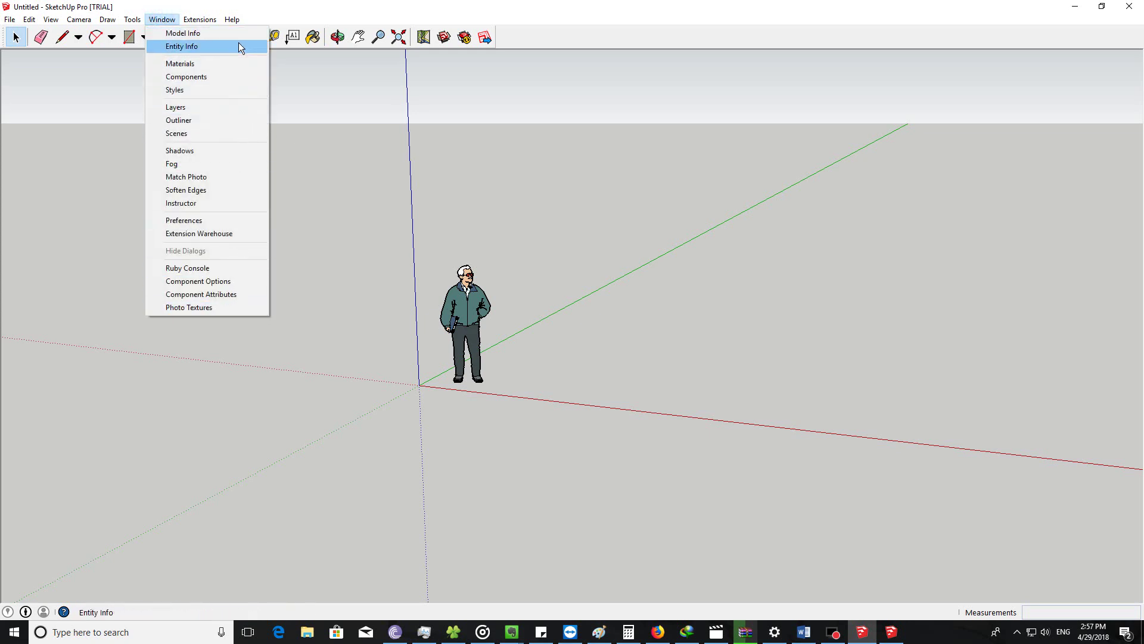
left_click(769, 365)
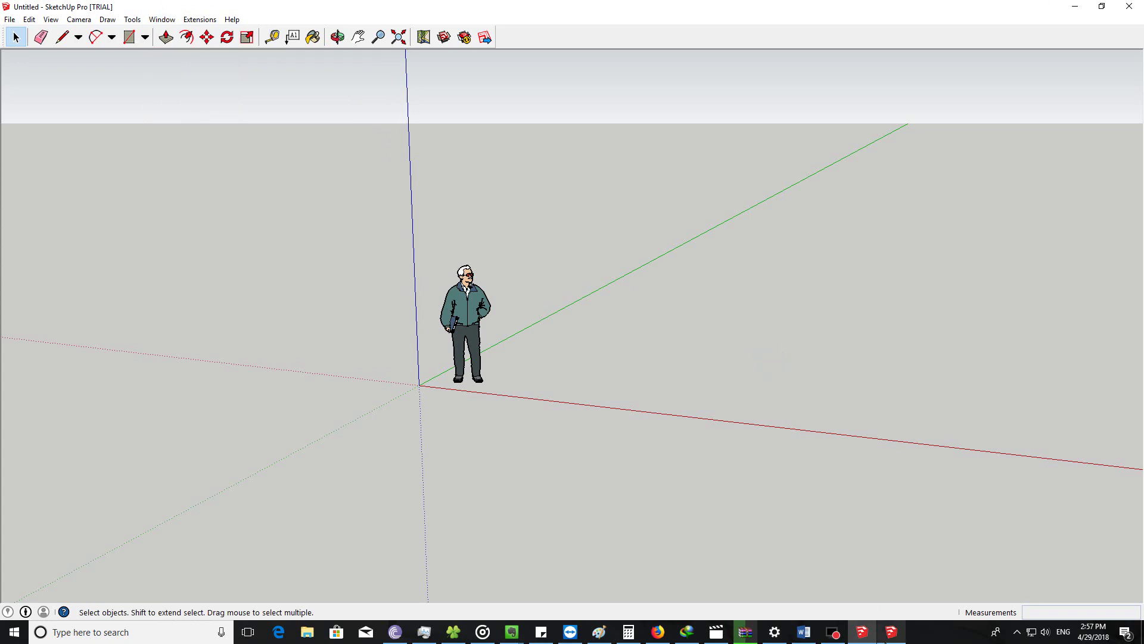
left_click(889, 633)
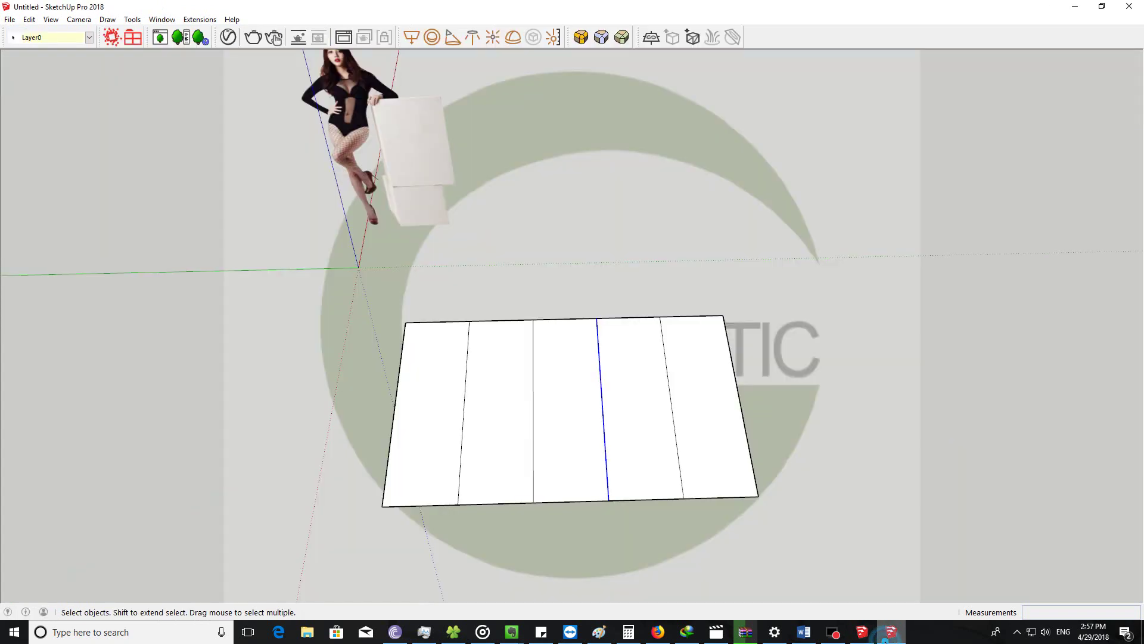
left_click(161, 25)
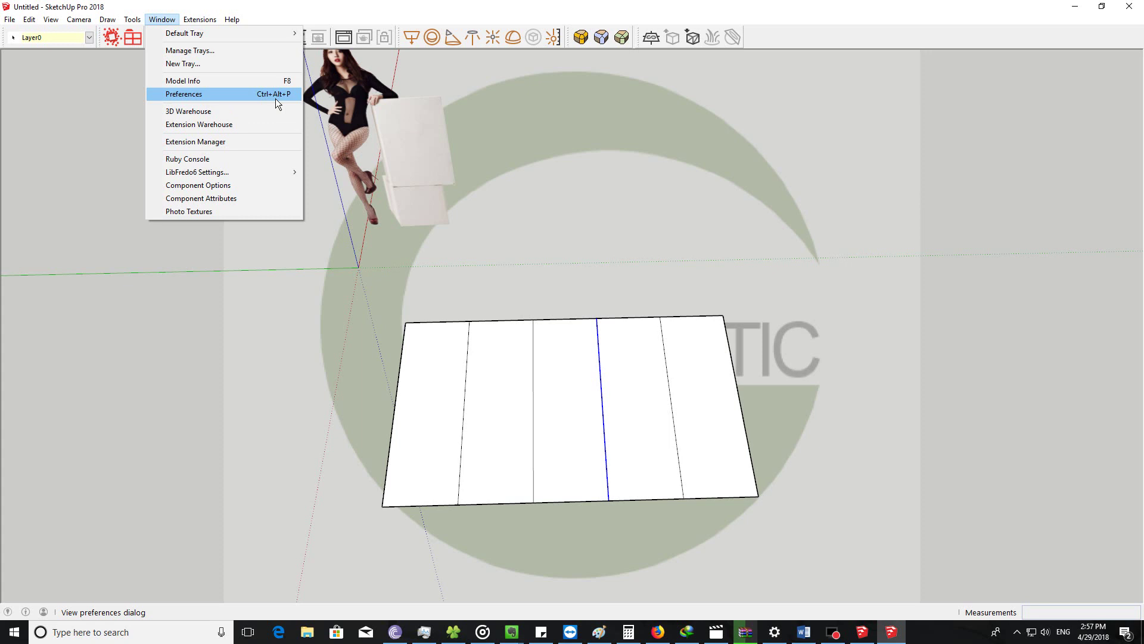
left_click(935, 338)
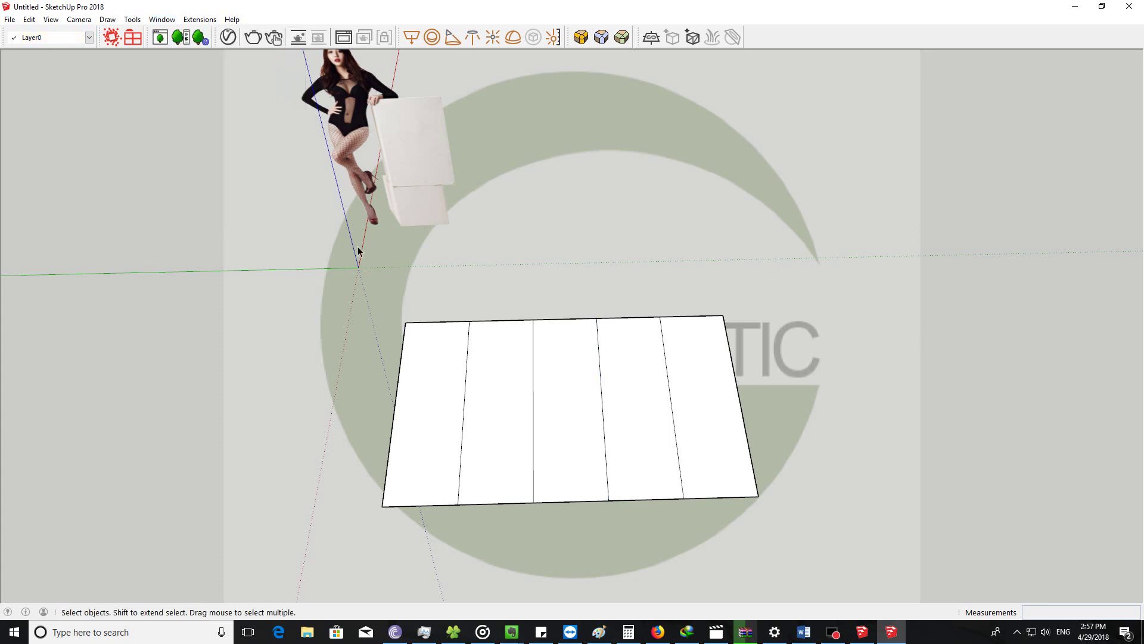
left_click(162, 19)
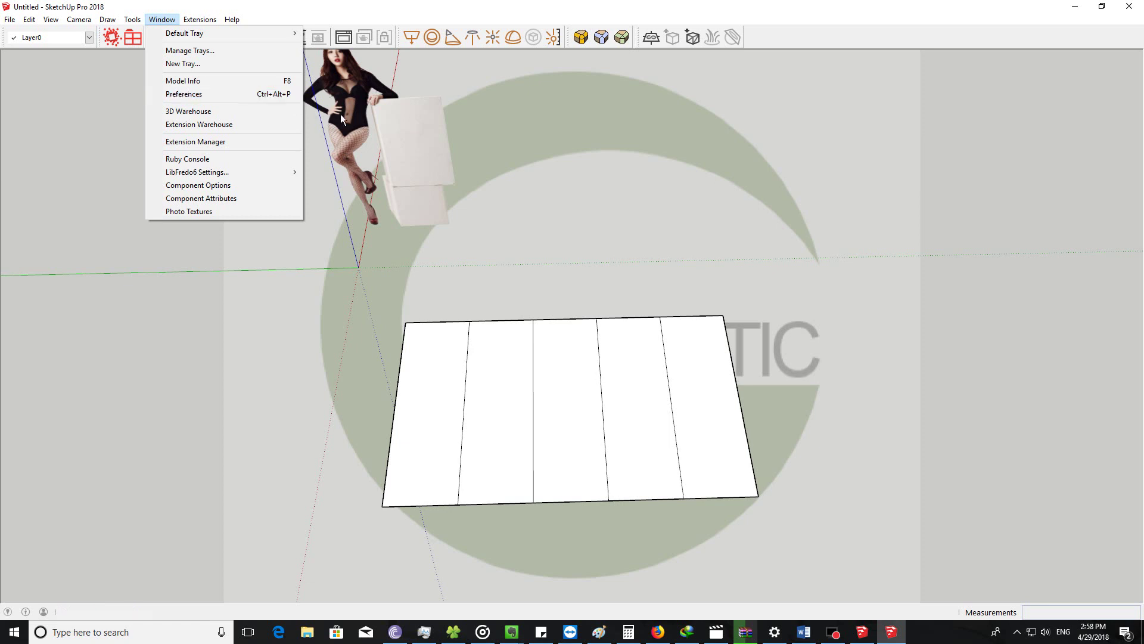
left_click(625, 230)
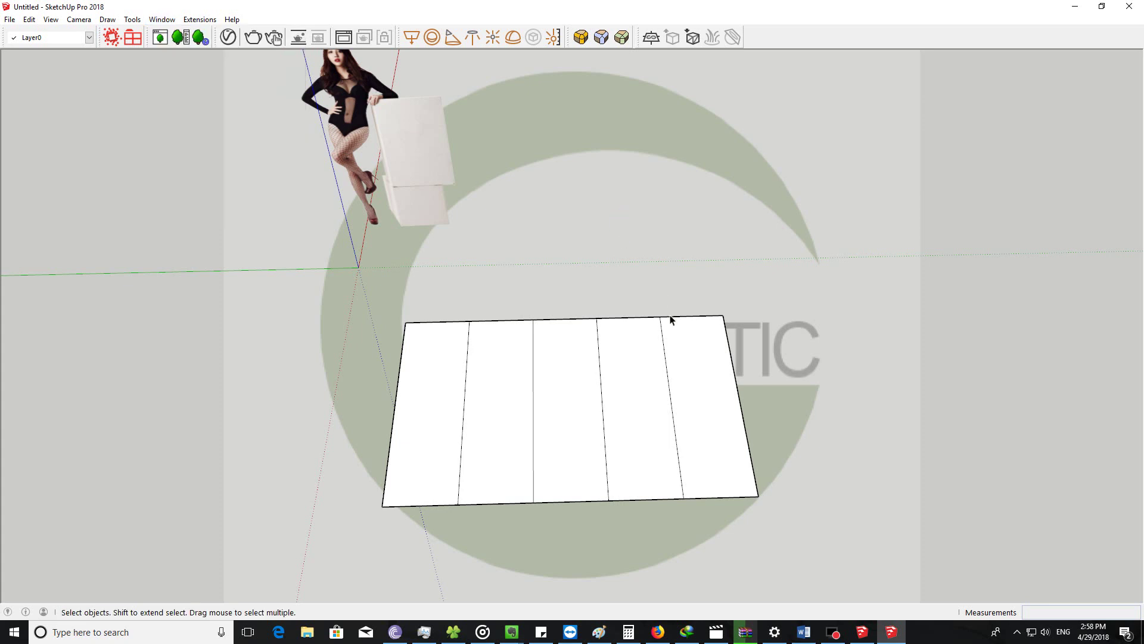
left_click(865, 637)
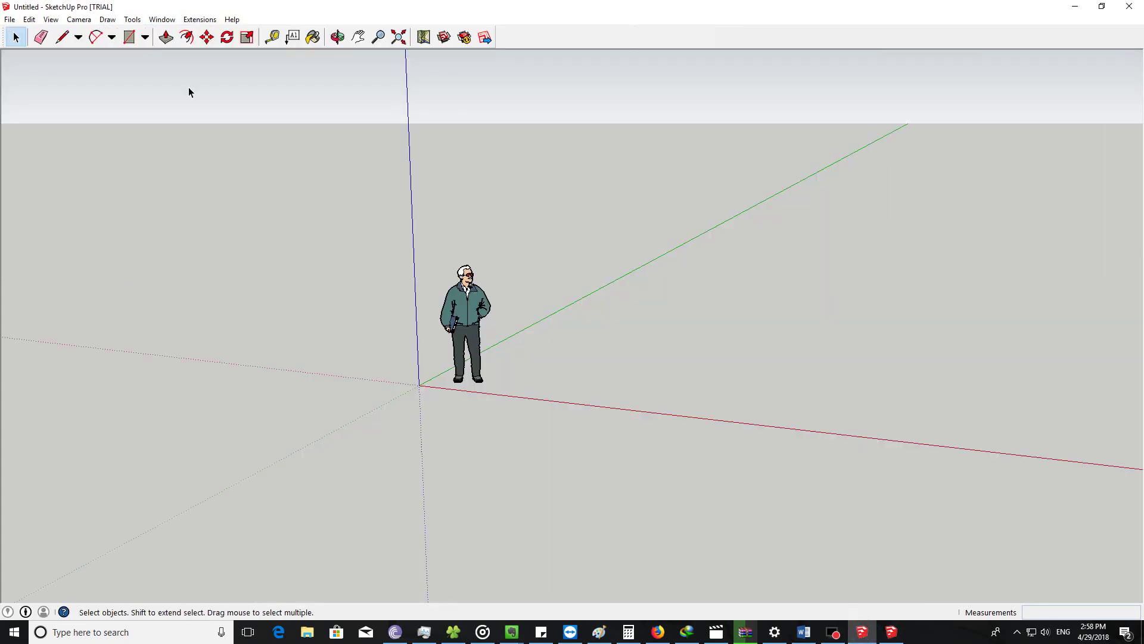
left_click(161, 19)
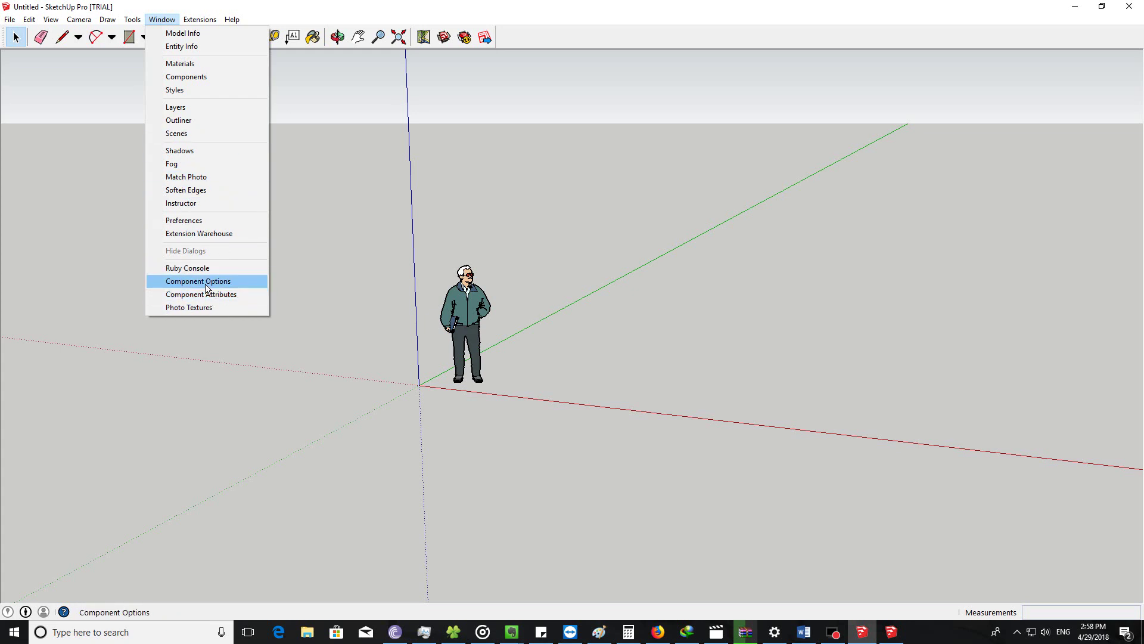
left_click(221, 226)
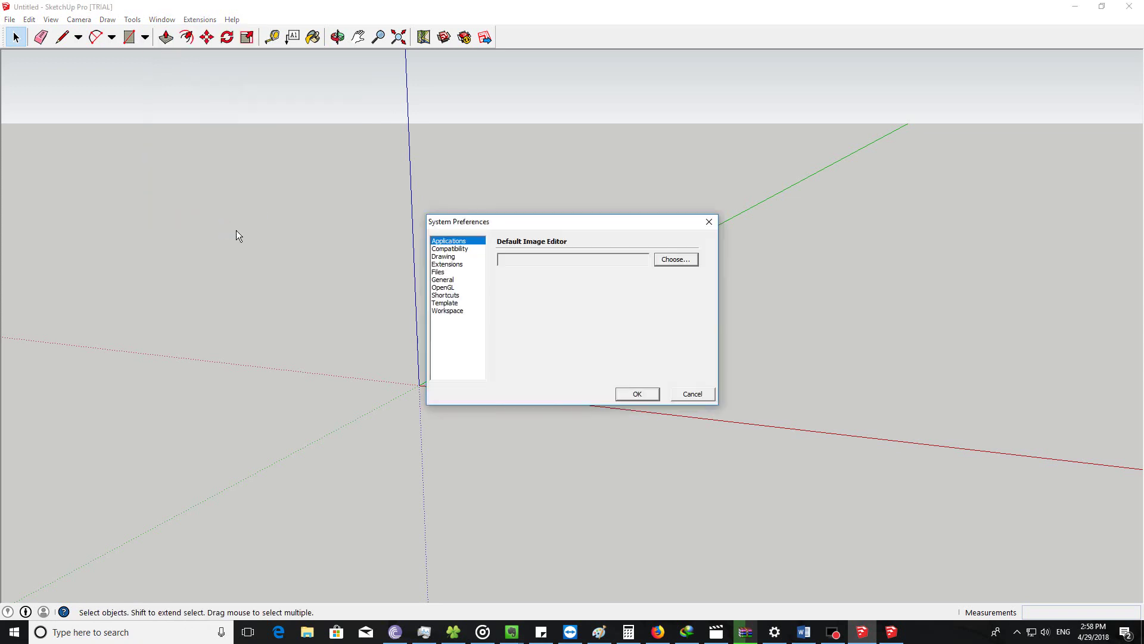
Step: Start a Shortcuts import and pick the .dat file in the SU 15 installer folder
left_click(446, 295)
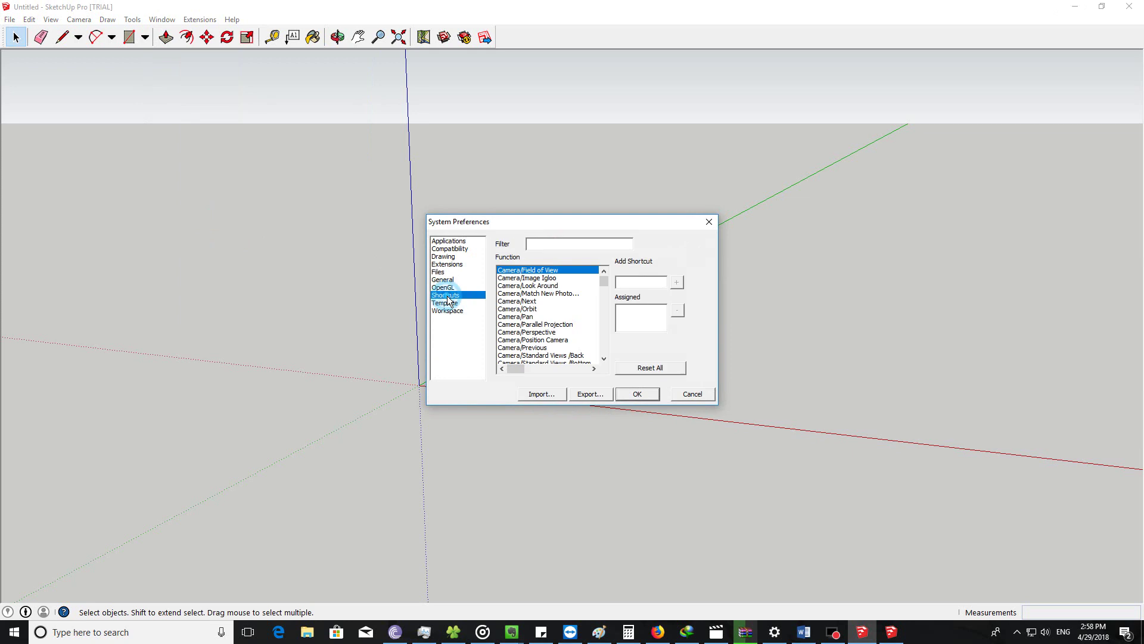
left_click(542, 394)
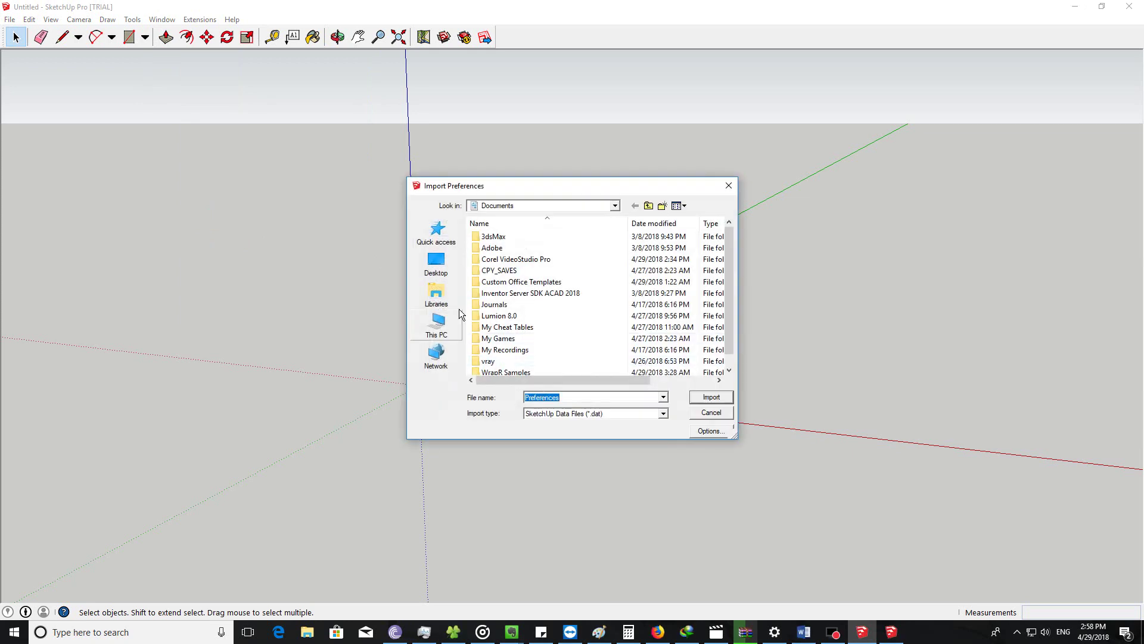
left_click(439, 275)
scroll(609, 336, "down", 2)
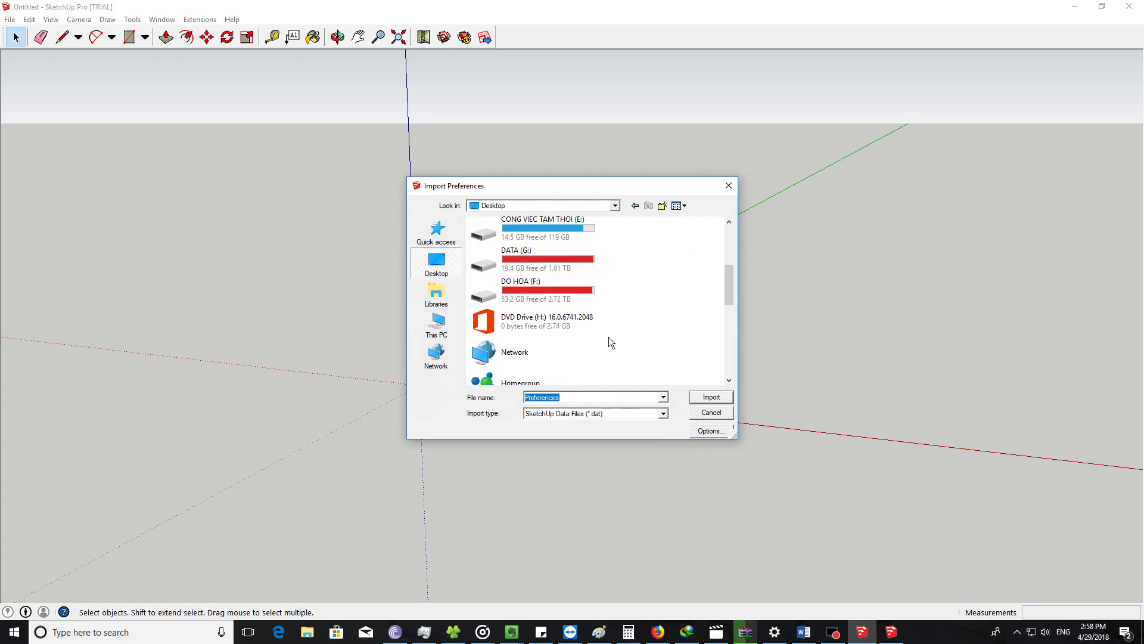
scroll(608, 335, "down", 2)
left_click(605, 338)
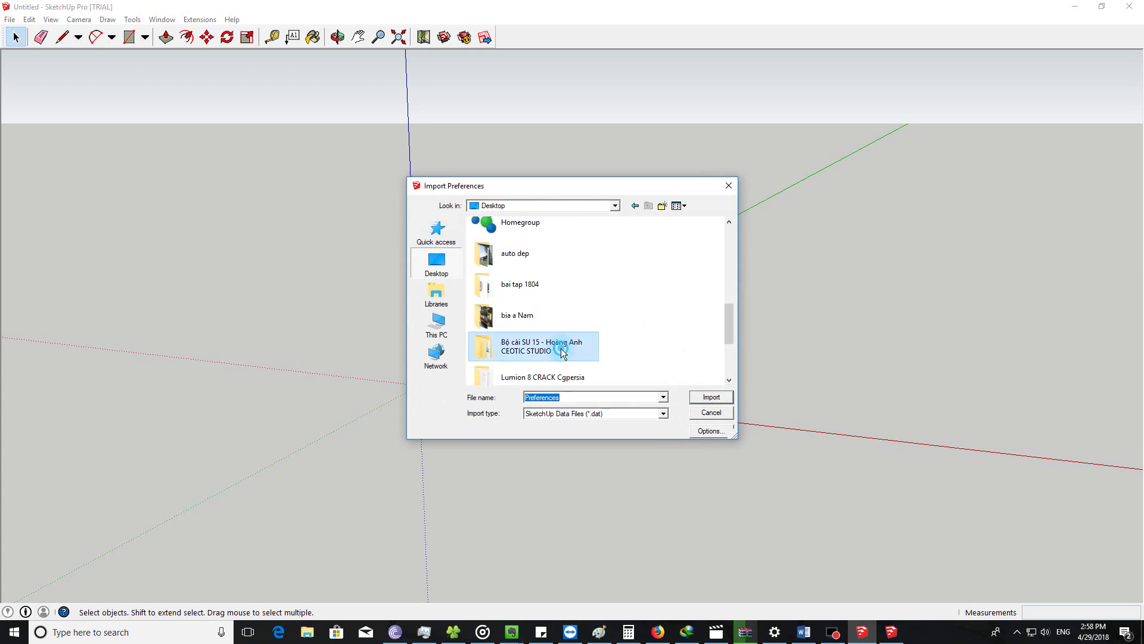
double_click(564, 349)
double_click(539, 237)
left_click(532, 284)
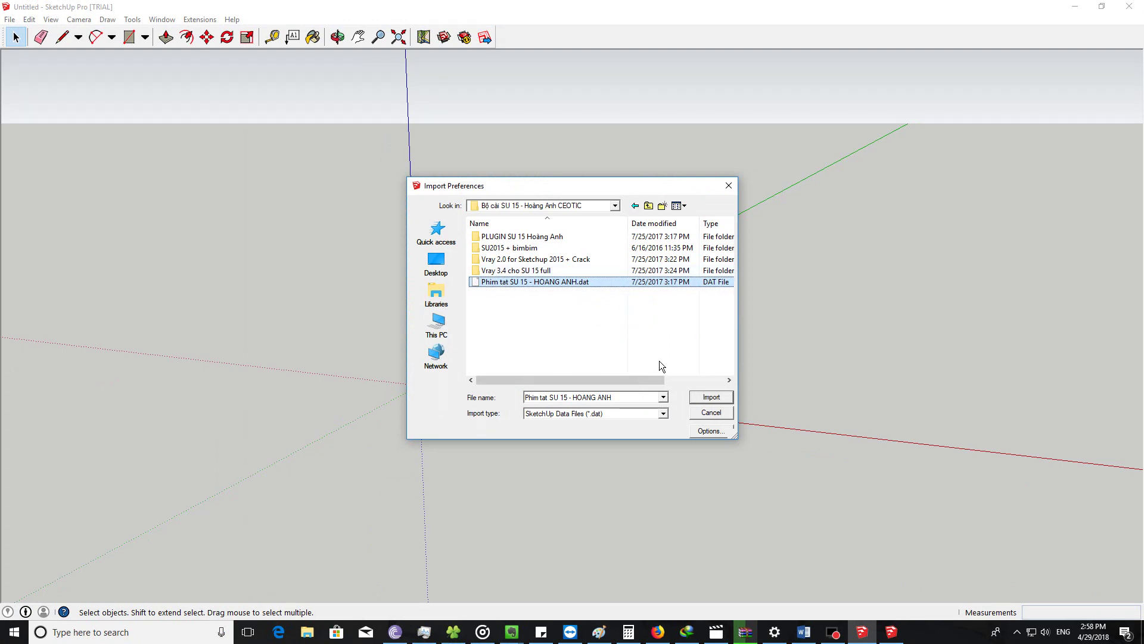
Step: Import shortcuts only, accept every key reassignment, and close Preferences
left_click(709, 430)
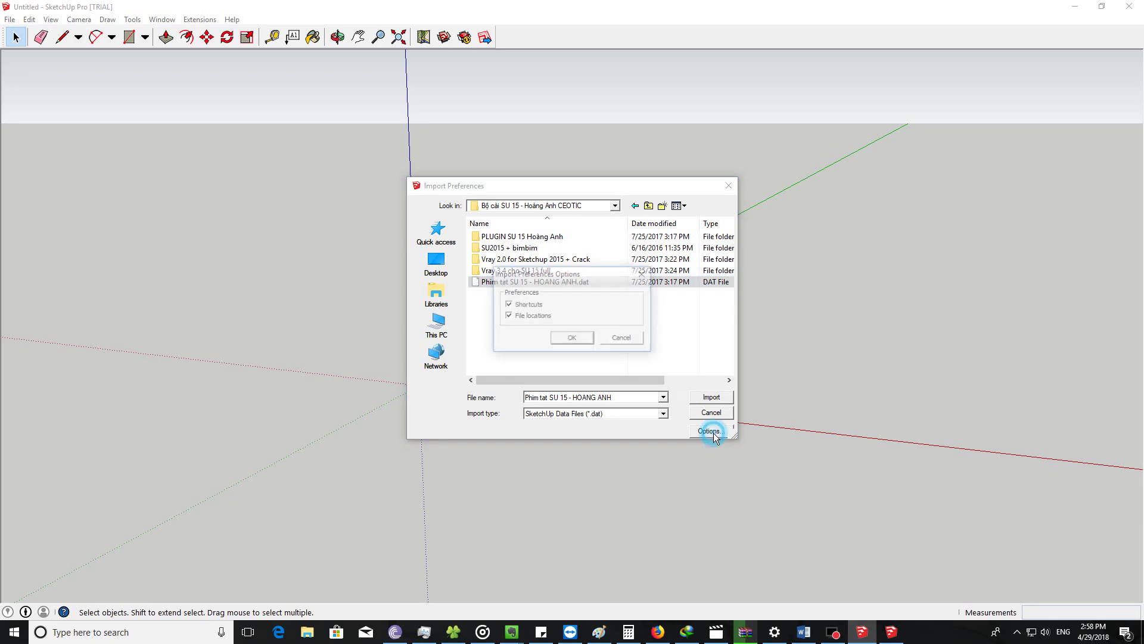
left_click(517, 322)
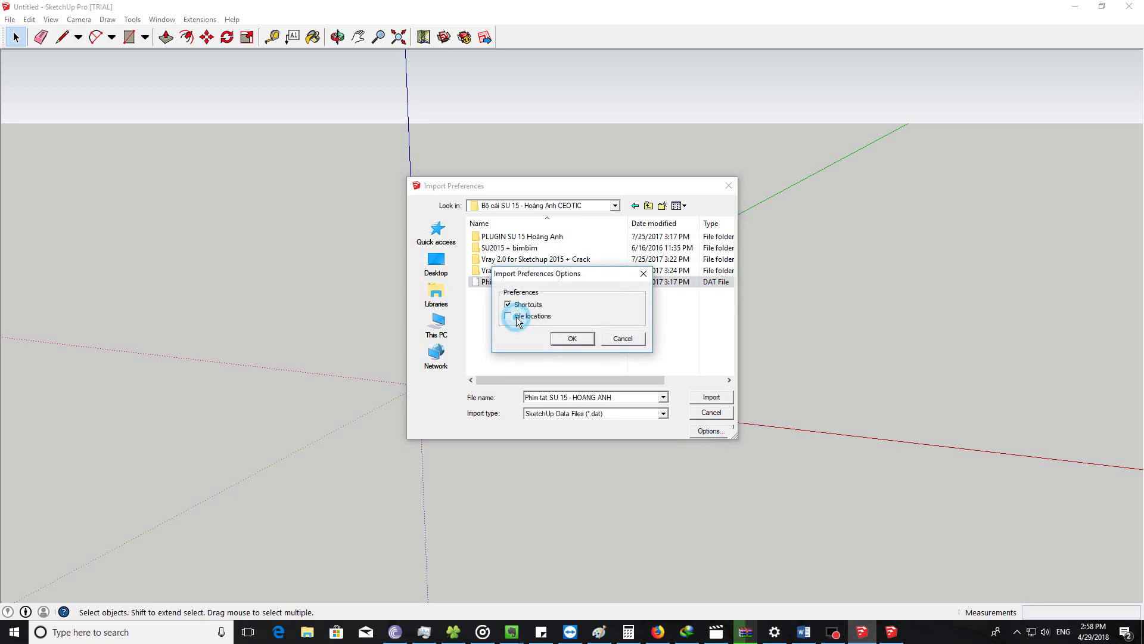
left_click(574, 340)
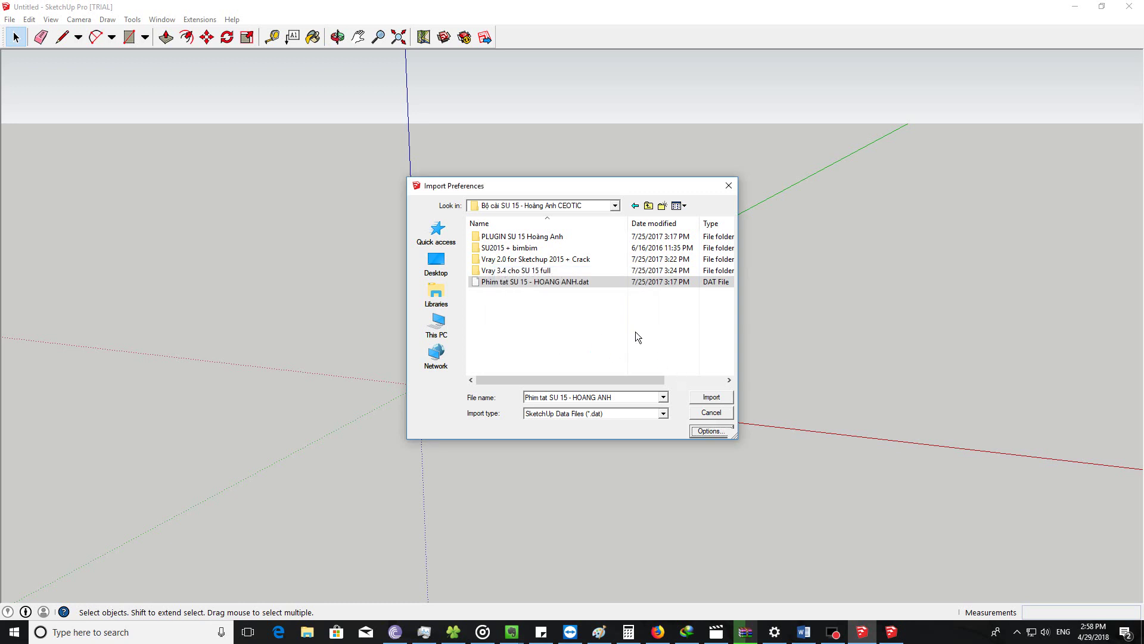
left_click(709, 398)
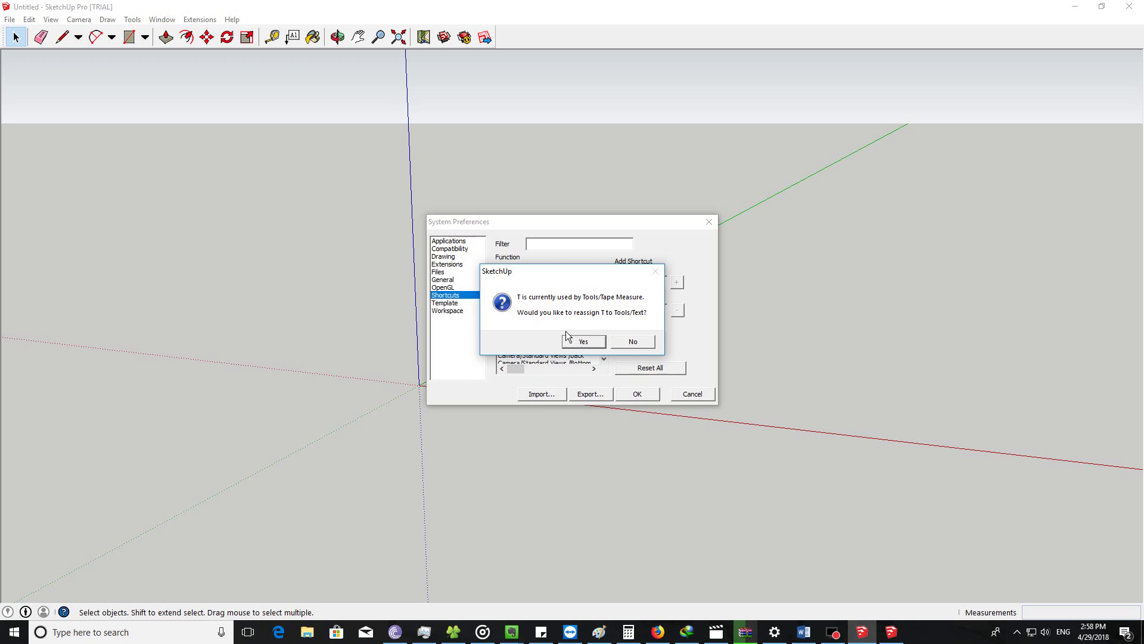
left_click(583, 345)
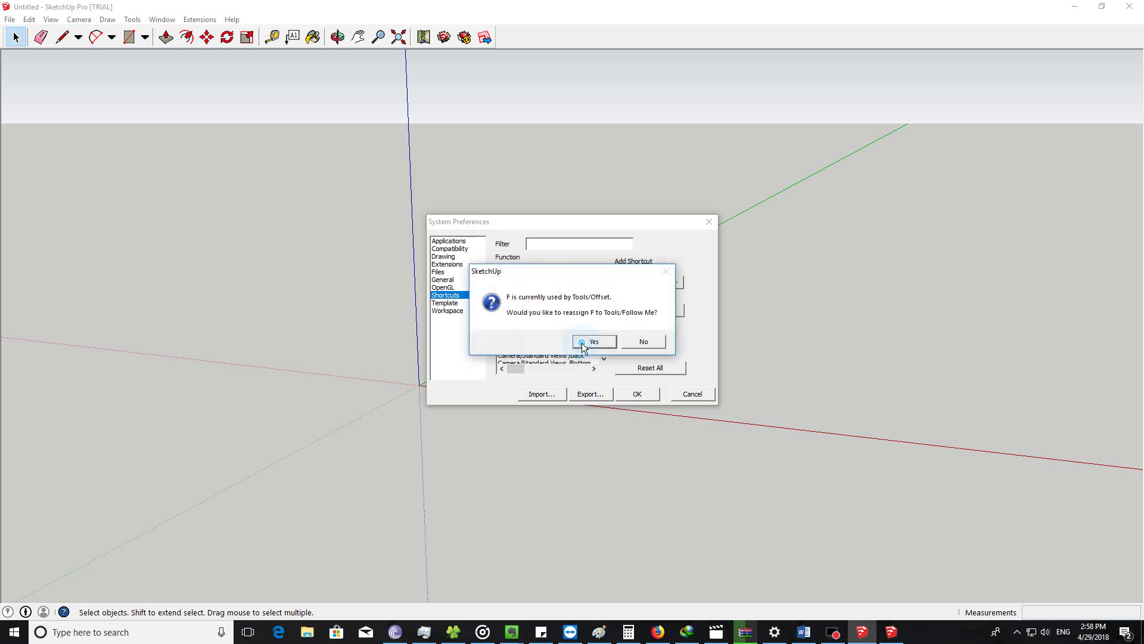
left_click(583, 345)
left_click(597, 345)
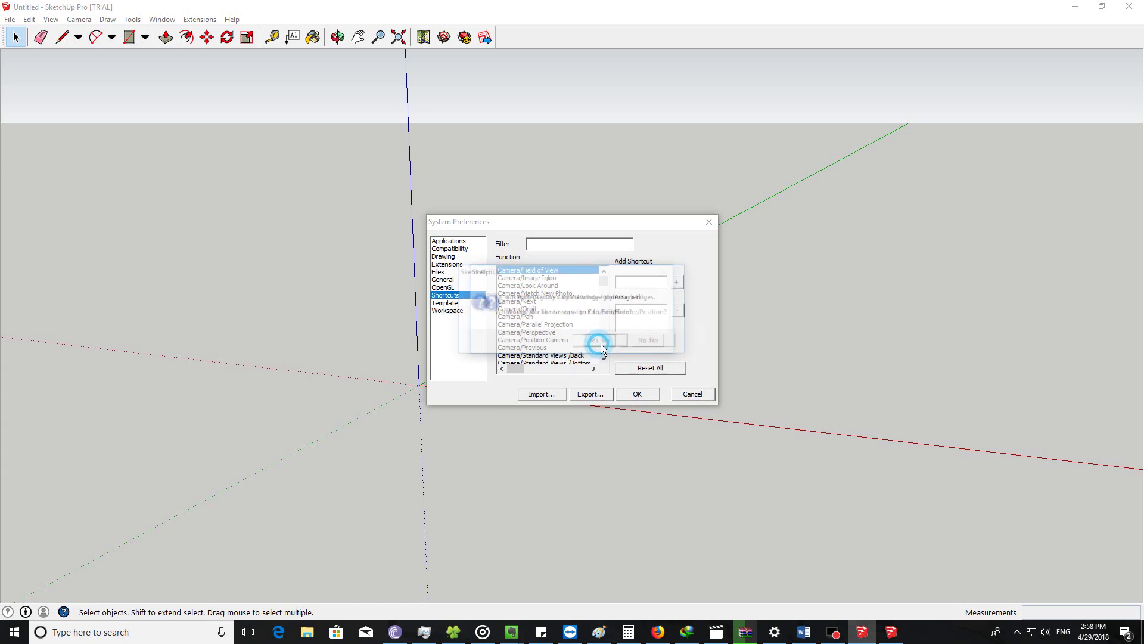
left_click(636, 393)
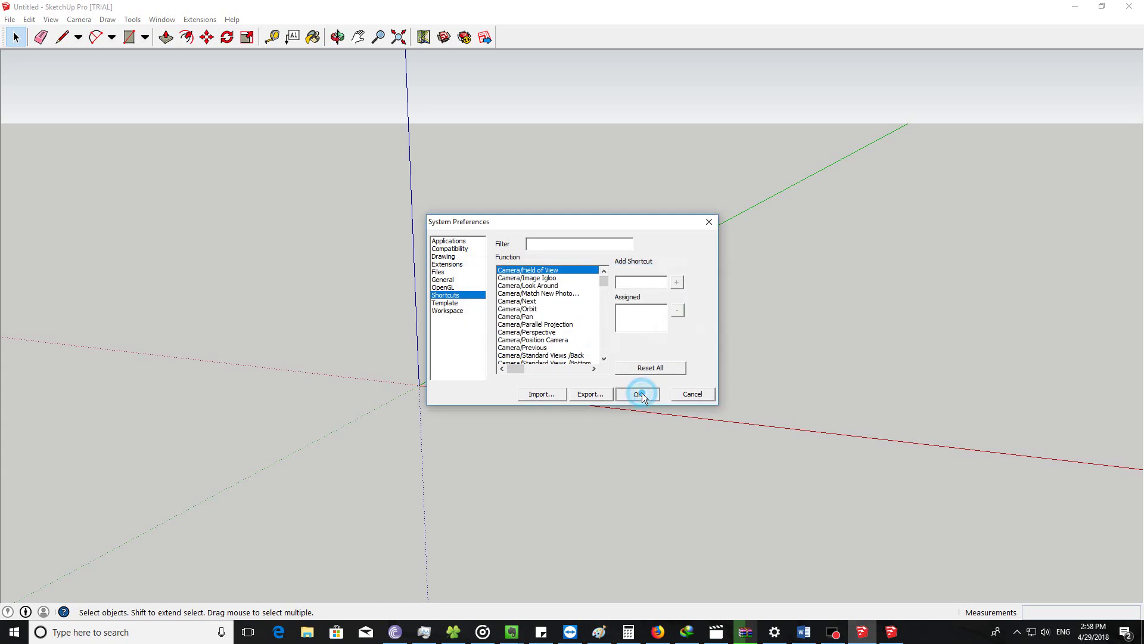
mouse_move(525, 379)
middle_mouse_down()
mouse_move(560, 434)
mouse_move(518, 413)
middle_mouse_up()
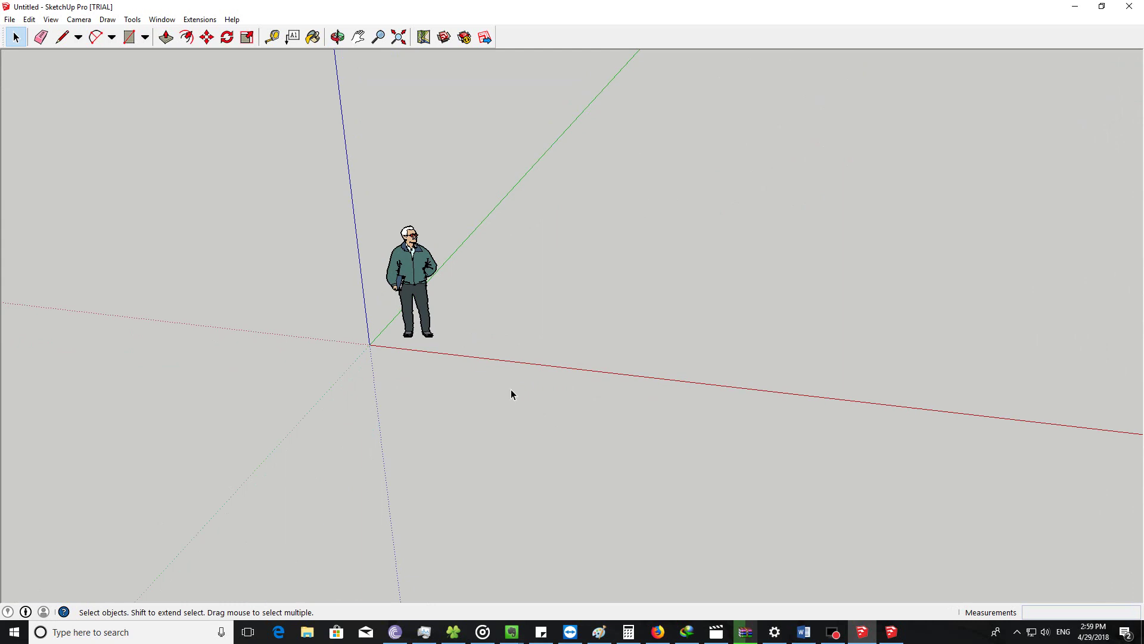
Step: Draw a rectangular face on the ground beside the figure
key("r")
left_click(437, 366)
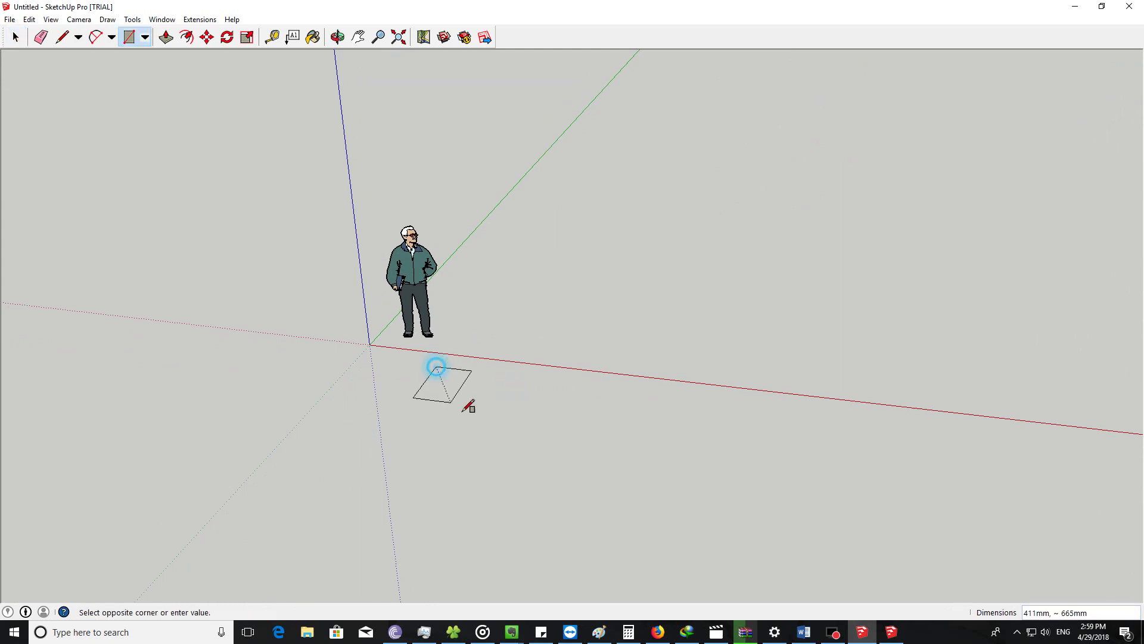
left_click(604, 516)
key("space")
left_click(534, 464)
mouse_move(534, 464)
middle_mouse_down()
mouse_move(521, 429)
mouse_move(520, 441)
middle_mouse_up()
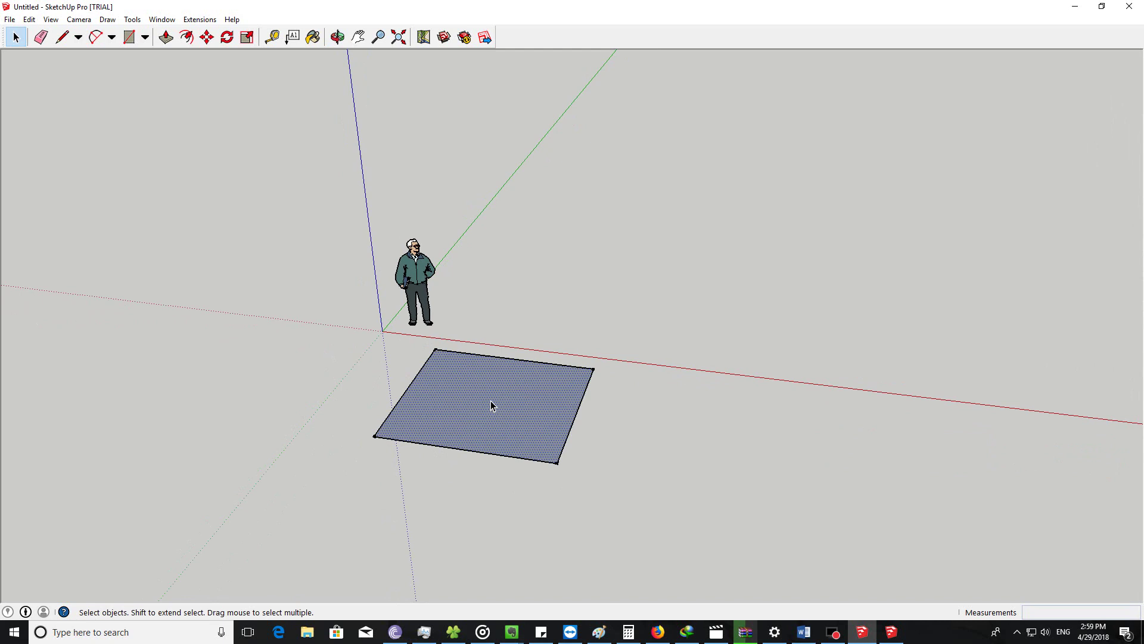
mouse_move(521, 424)
middle_mouse_down()
mouse_move(684, 345)
mouse_move(536, 408)
middle_mouse_up()
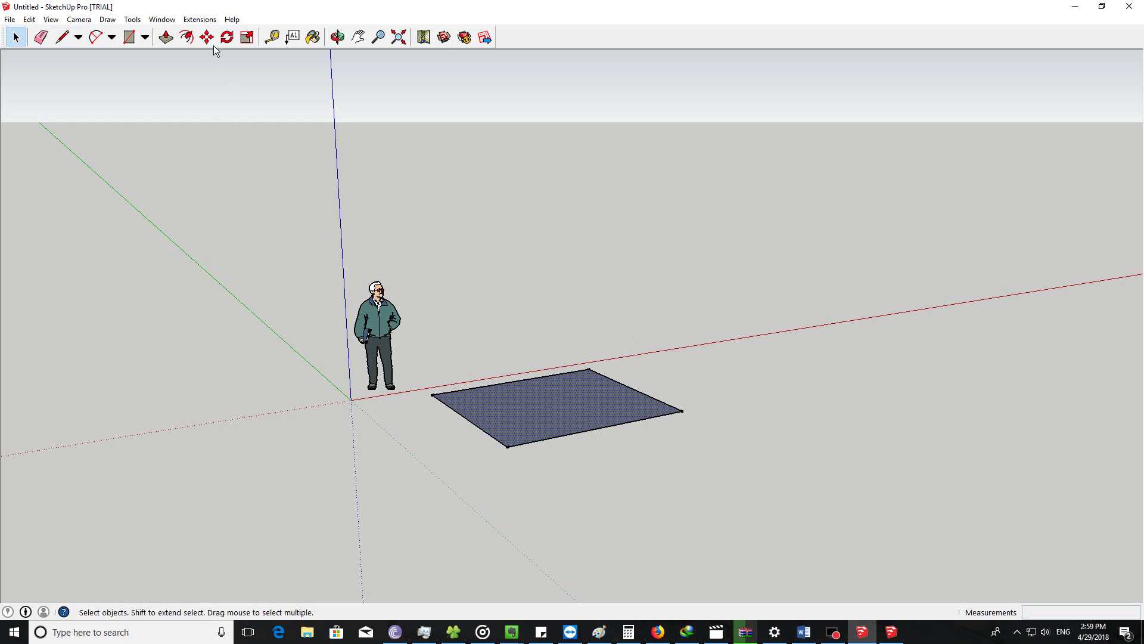
Step: Compare the Extensions menus: trial window has Skatter, SketchUp 2018 has 1001bit Pro, SketchUV, CleanUp, V-Ray
left_click(194, 24)
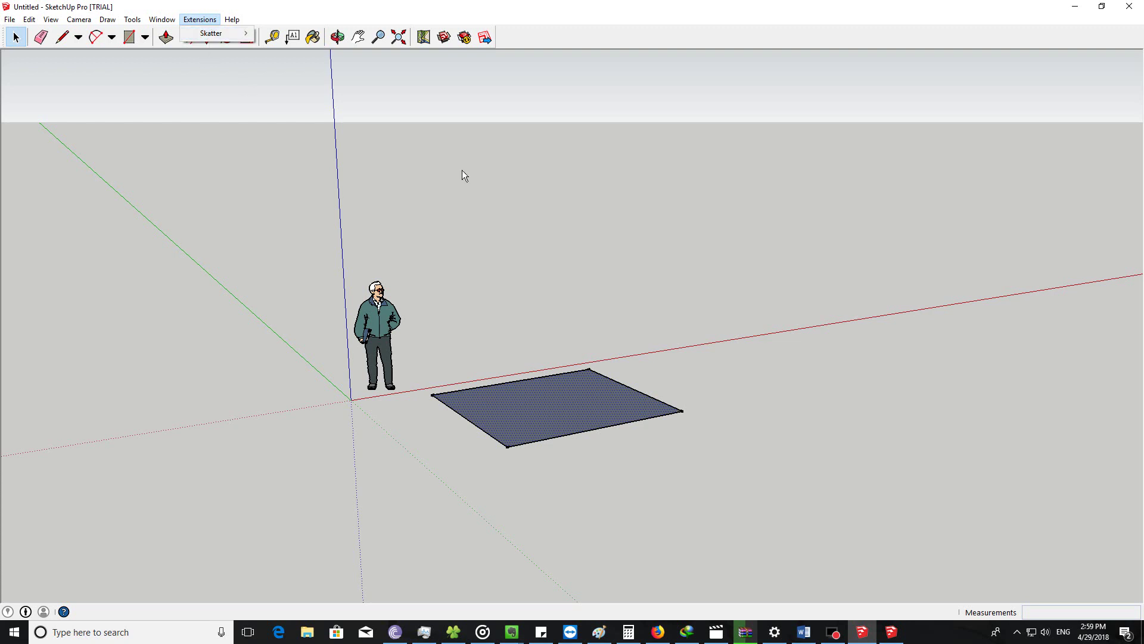
left_click(574, 172)
left_click(881, 638)
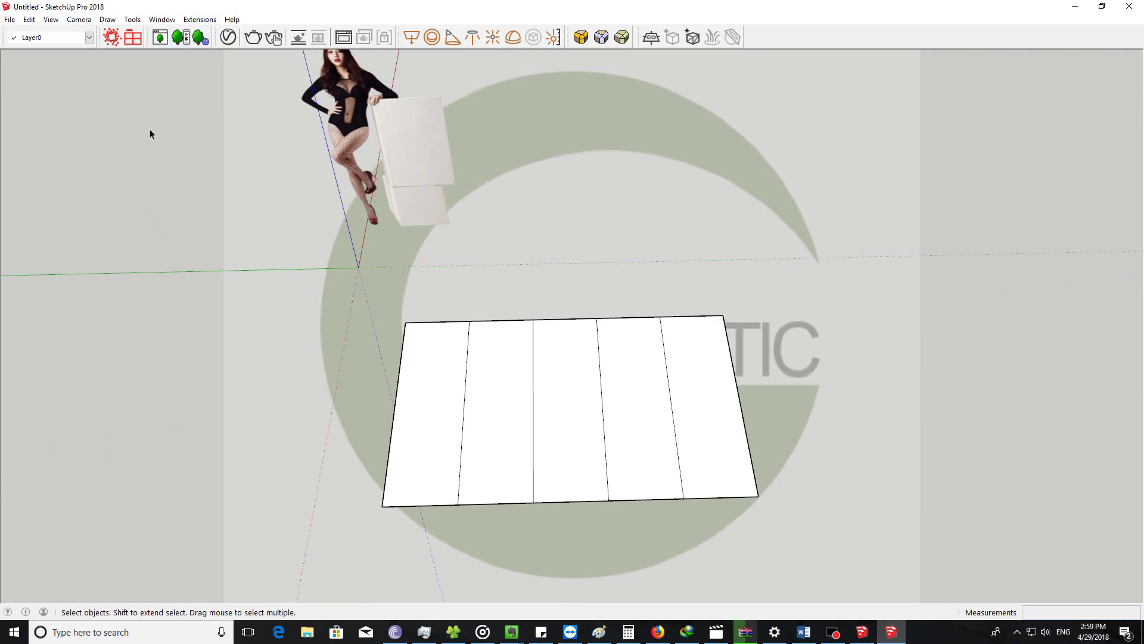
left_click(200, 19)
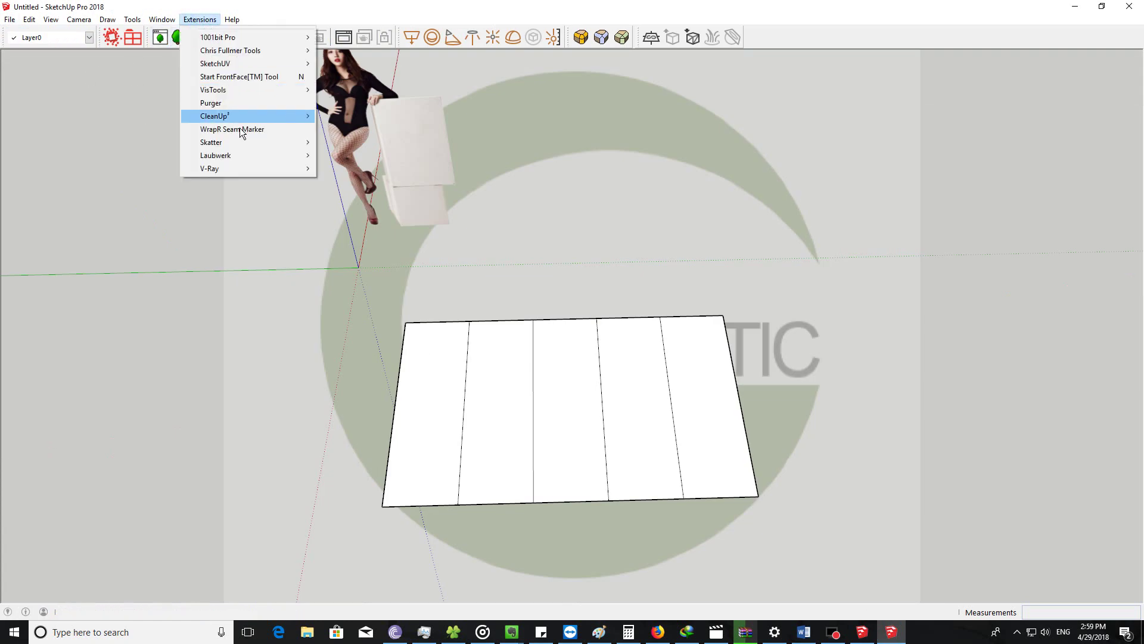
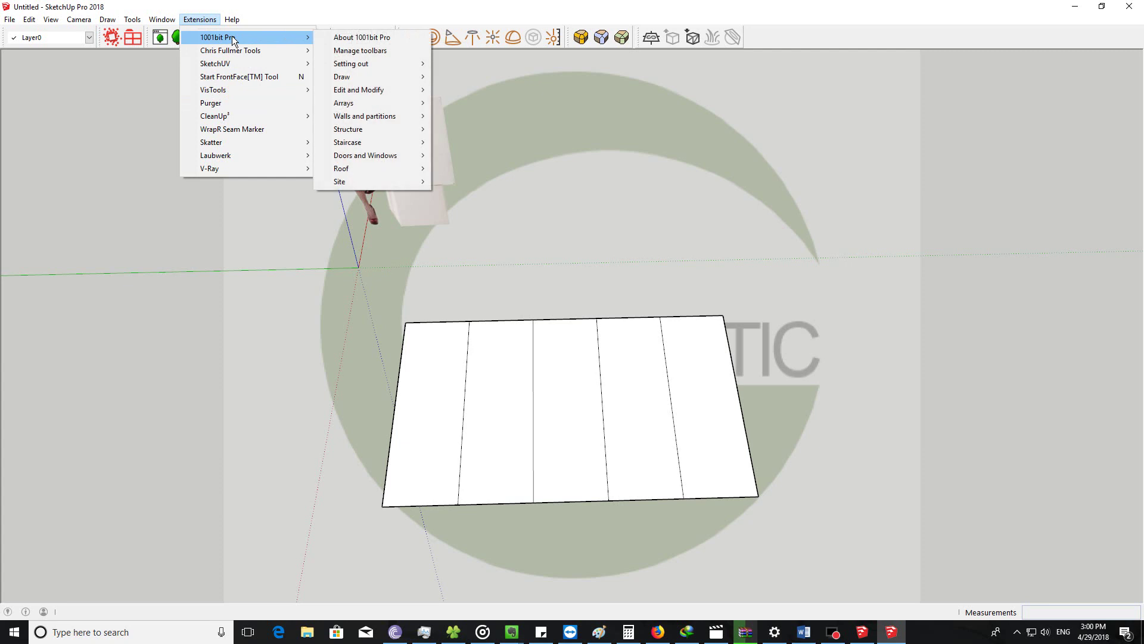
Step: Close the extension lists and glance at the Word checklist before returning to the CEOTIC model
left_click(292, 12)
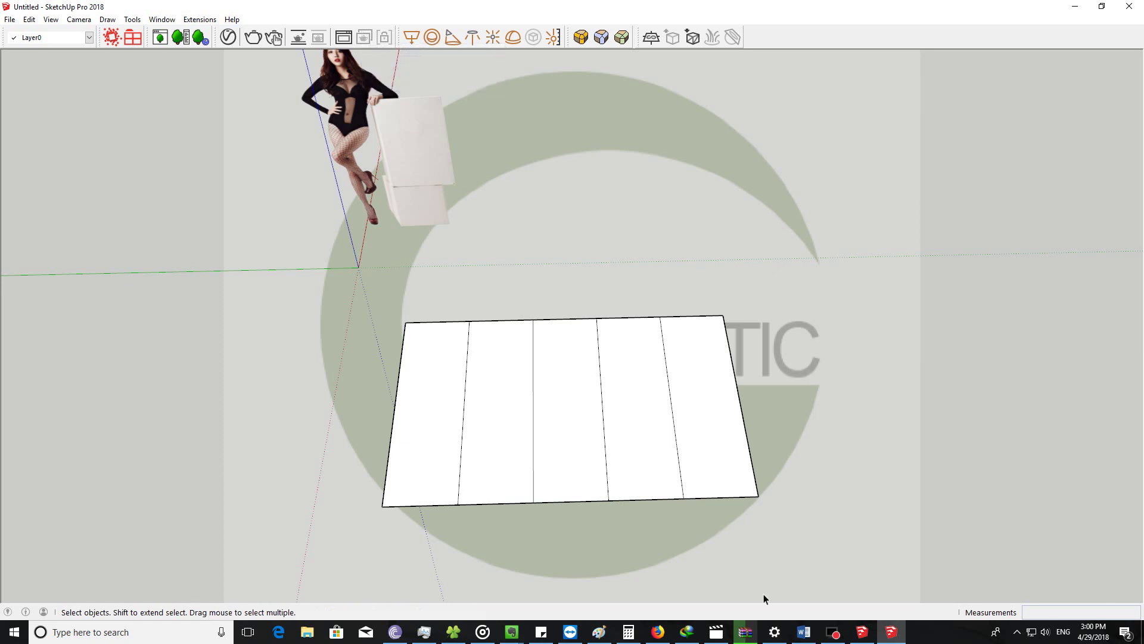
left_click(808, 636)
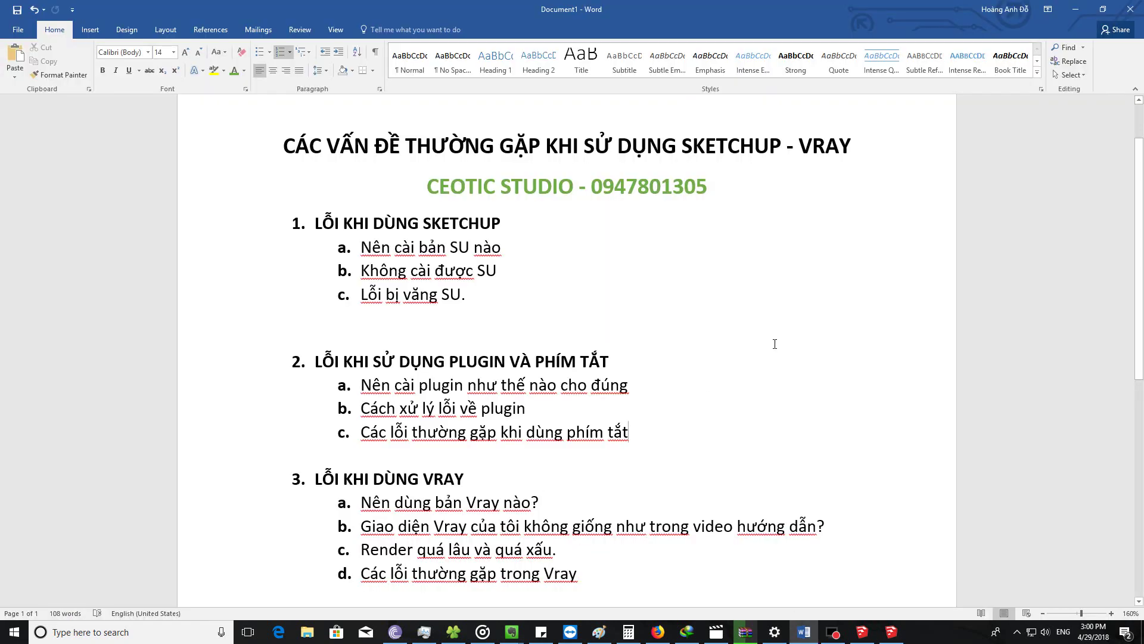
left_click(1076, 10)
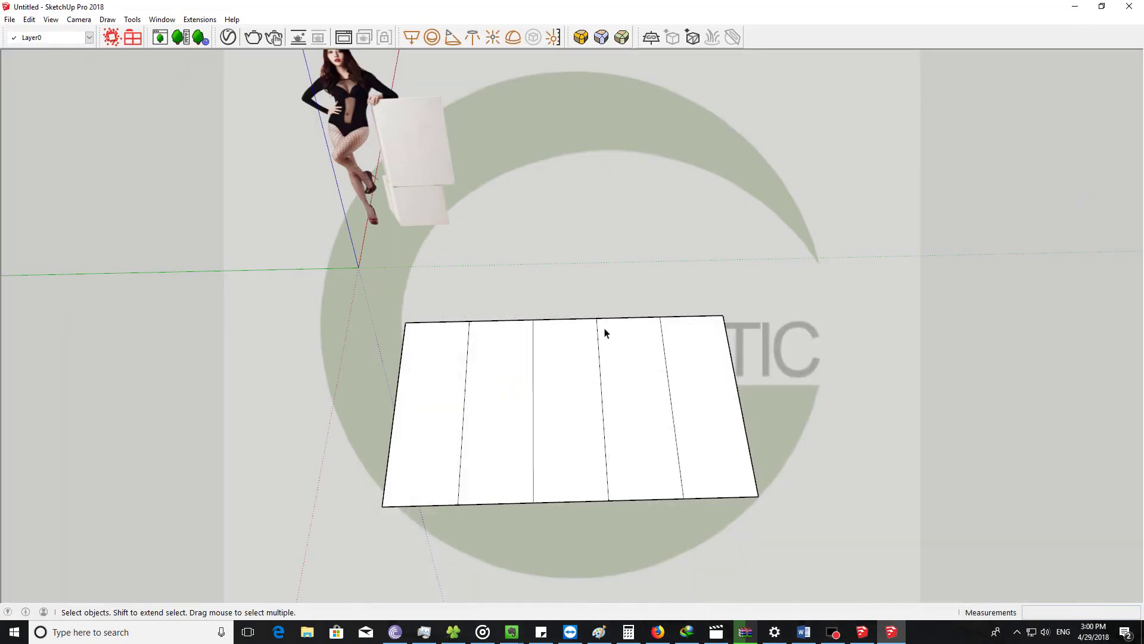
Step: Orbit the model lower and handwrite the red screen note 'Học 15'
mouse_move(582, 439)
middle_mouse_down()
mouse_move(519, 388)
mouse_move(576, 389)
mouse_move(567, 374)
middle_mouse_up()
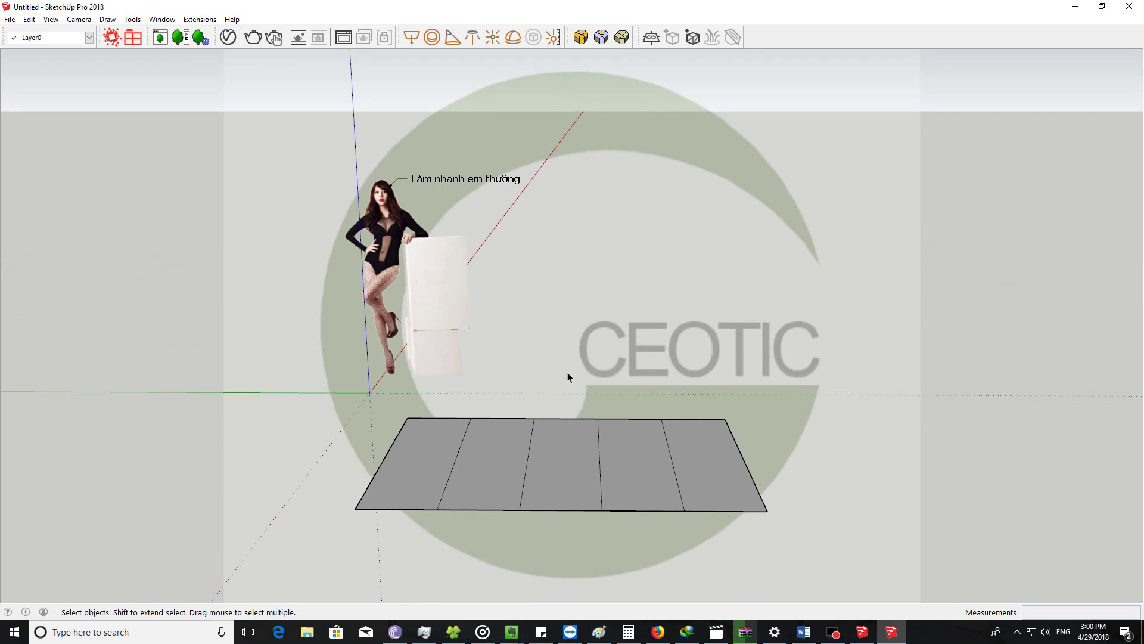
scroll(511, 423, "down", 2)
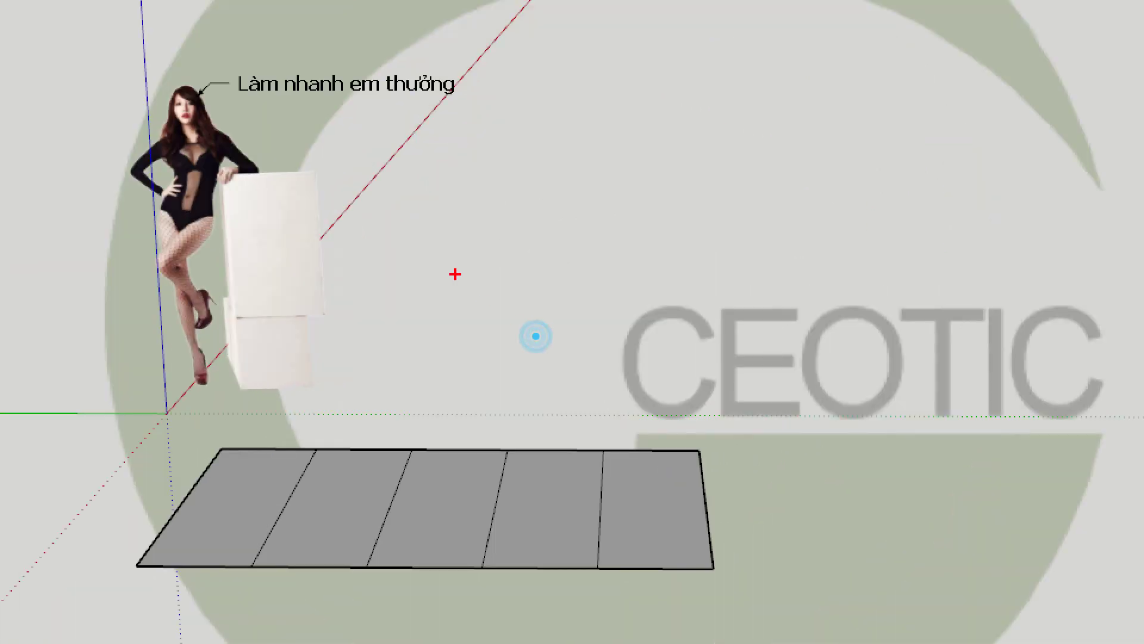
left_click_drag(468, 213, 474, 328)
left_click_drag(409, 255, 528, 245)
left_click_drag(533, 211, 554, 345)
left_click_drag(572, 301, 581, 343)
left_click_drag(625, 298, 626, 345)
left_click(582, 368)
left_click_drag(733, 254, 735, 375)
mouse_move(857, 272)
left_mouse_down()
mouse_move(762, 273)
mouse_move(846, 358)
mouse_move(798, 390)
left_mouse_up()
left_click(614, 428)
mouse_move(530, 421)
left_mouse_down()
mouse_move(569, 461)
mouse_move(611, 473)
left_mouse_up()
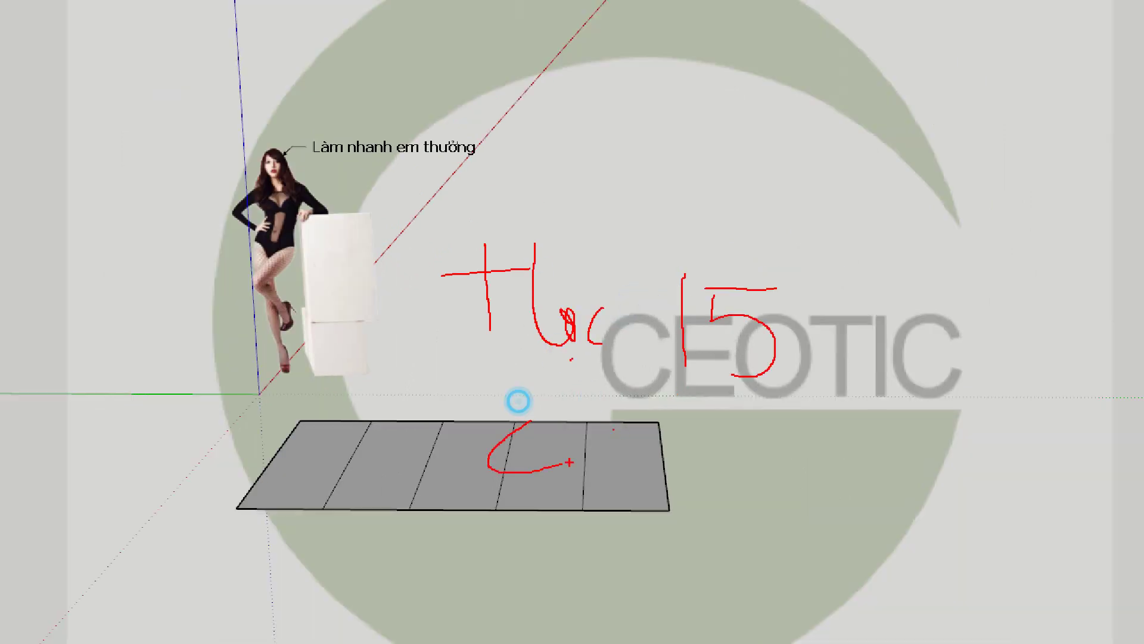
Step: Write 'Cài Sd-18' beneath it and circle the 'Học 15' note
left_click_drag(539, 398, 607, 398)
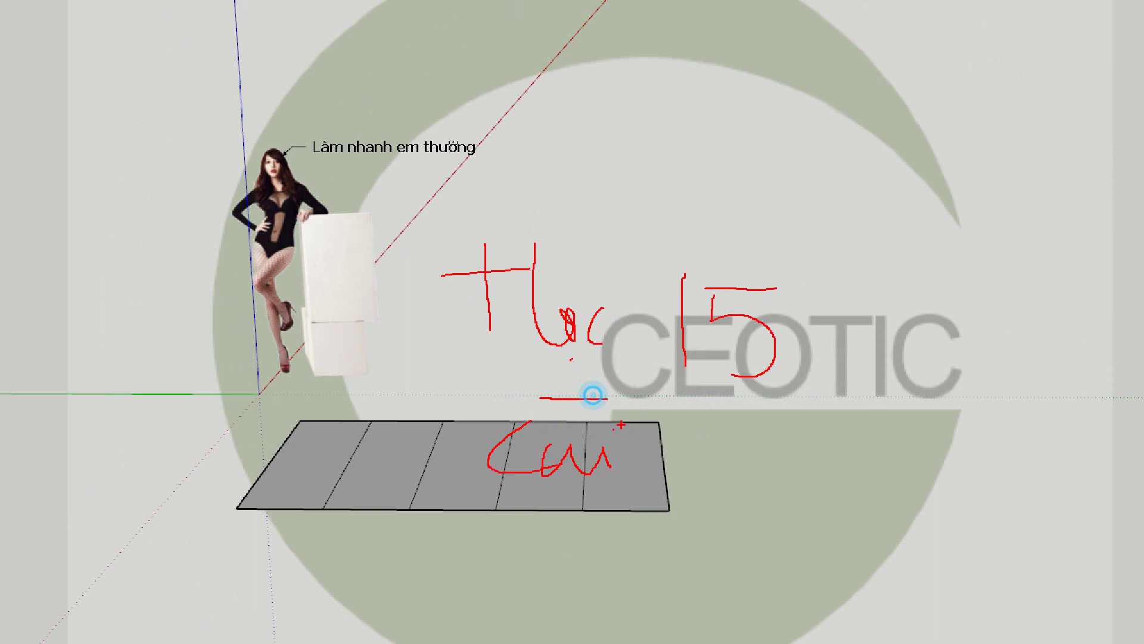
mouse_move(653, 451)
left_mouse_down()
mouse_move(696, 451)
mouse_move(706, 484)
left_mouse_up()
left_click_drag(785, 460, 774, 483)
mouse_move(789, 447)
left_mouse_down()
mouse_move(791, 483)
mouse_move(841, 465)
left_mouse_up()
left_click_drag(888, 425, 890, 494)
left_click_drag(953, 420, 971, 433)
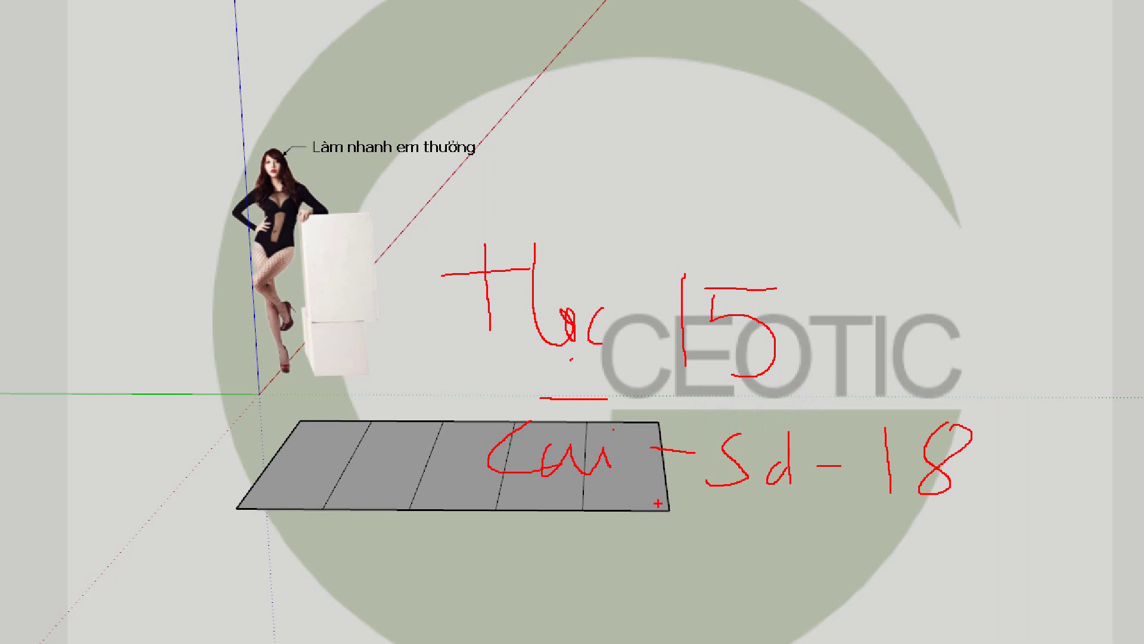
mouse_move(444, 345)
left_mouse_down()
mouse_move(915, 401)
mouse_move(381, 304)
mouse_move(557, 394)
left_mouse_up()
left_click_drag(492, 350, 468, 401)
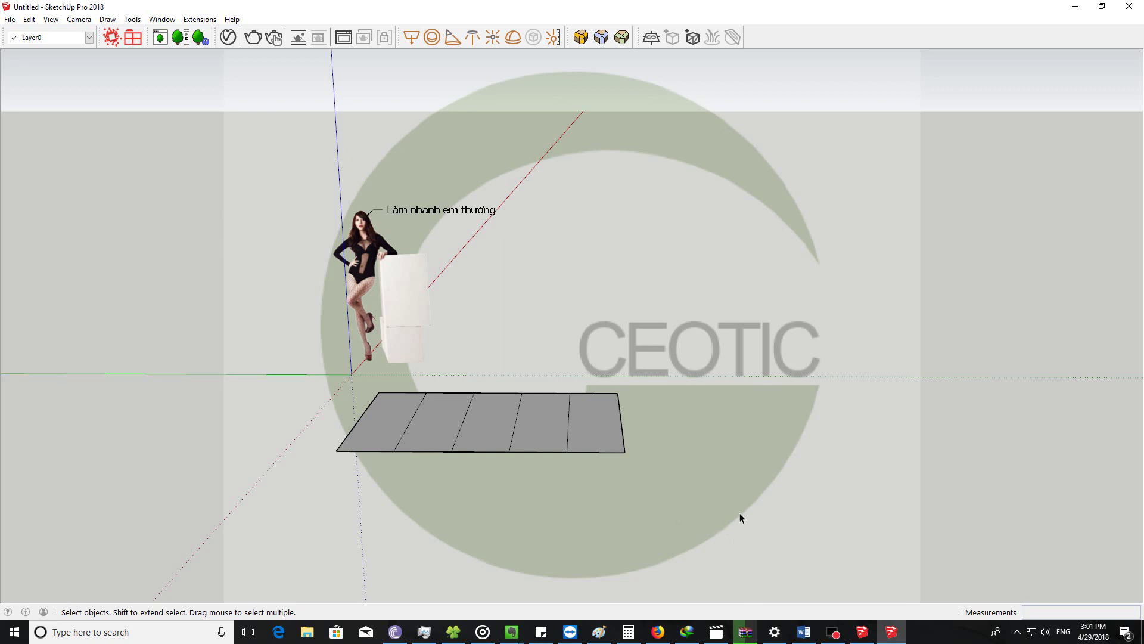
Step: In the other SketchUp window, select the grey rectangular face and orbit around it
left_click(862, 632)
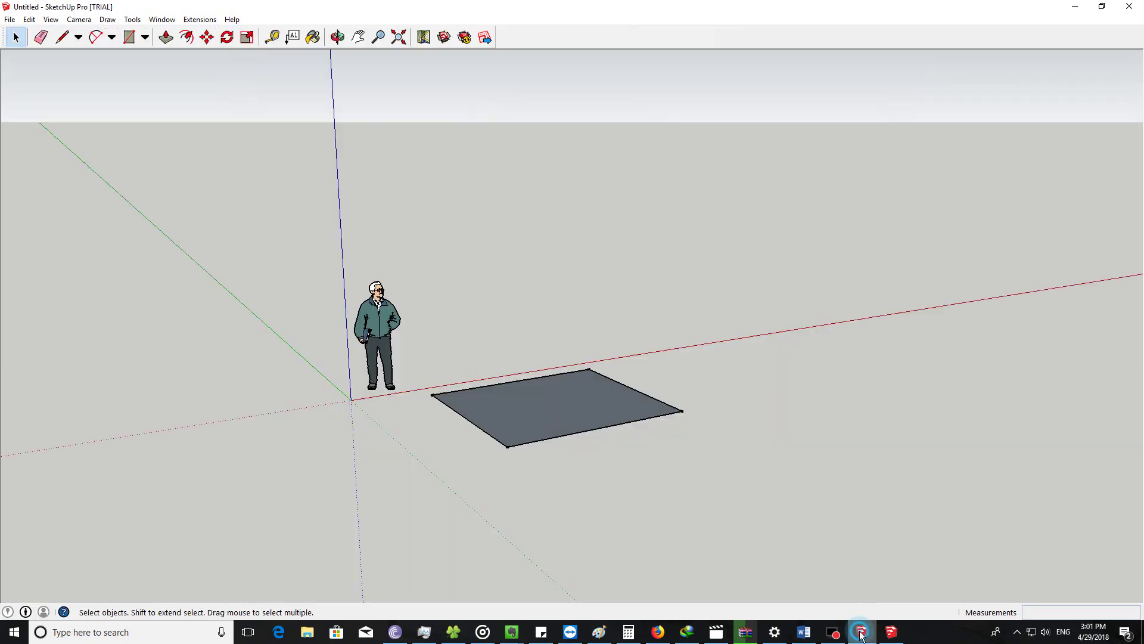
left_click(544, 396)
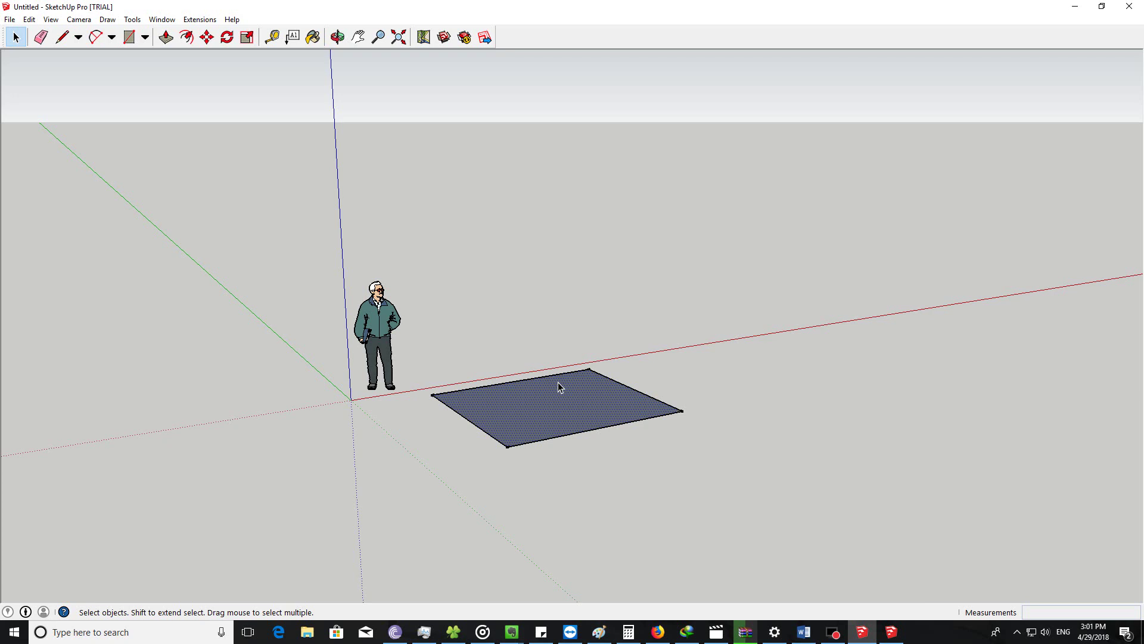
mouse_move(544, 391)
middle_mouse_down()
mouse_move(525, 414)
mouse_move(494, 416)
middle_mouse_up()
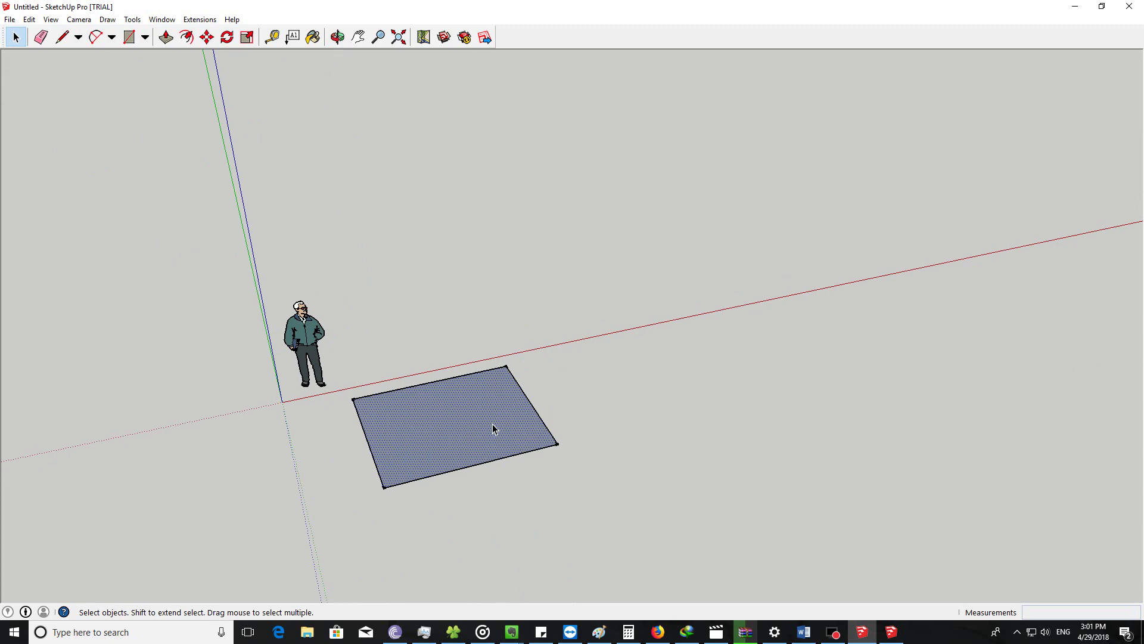
middle_click_drag(471, 424, 481, 424)
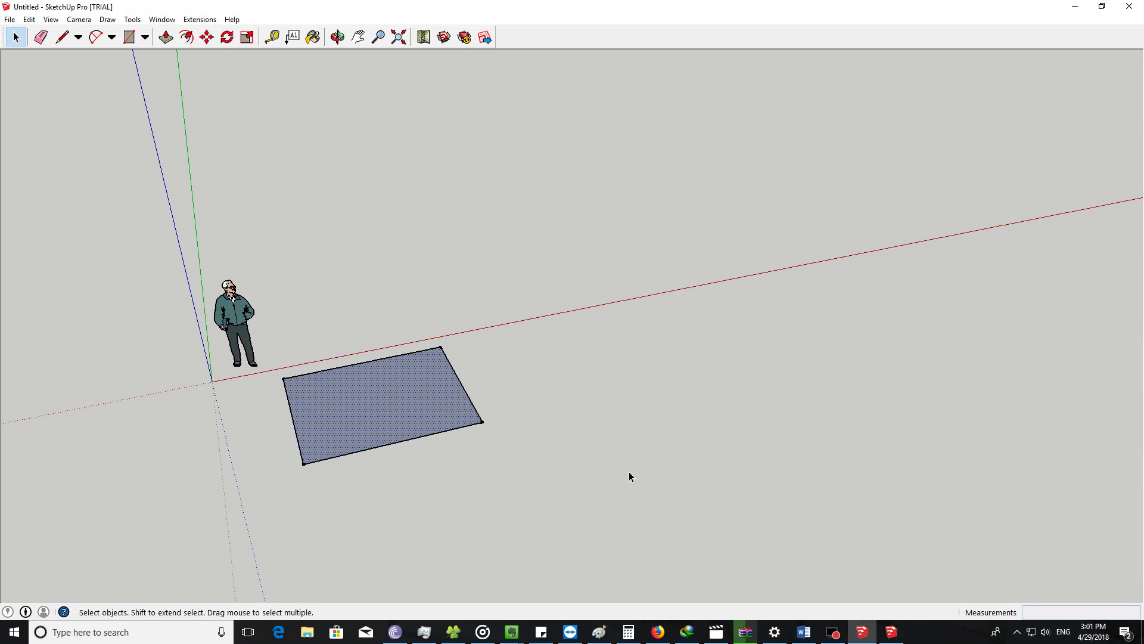
Step: Return to the Word checklist and place the cursor below the V-Ray list
left_click(795, 637)
scroll(418, 501, "down", 3)
left_click(388, 498)
Step: Add the lines 'SU 15 z' and 'Su 18' below the V-Ray list, then return to SketchUp
key("Return")
key("Return")
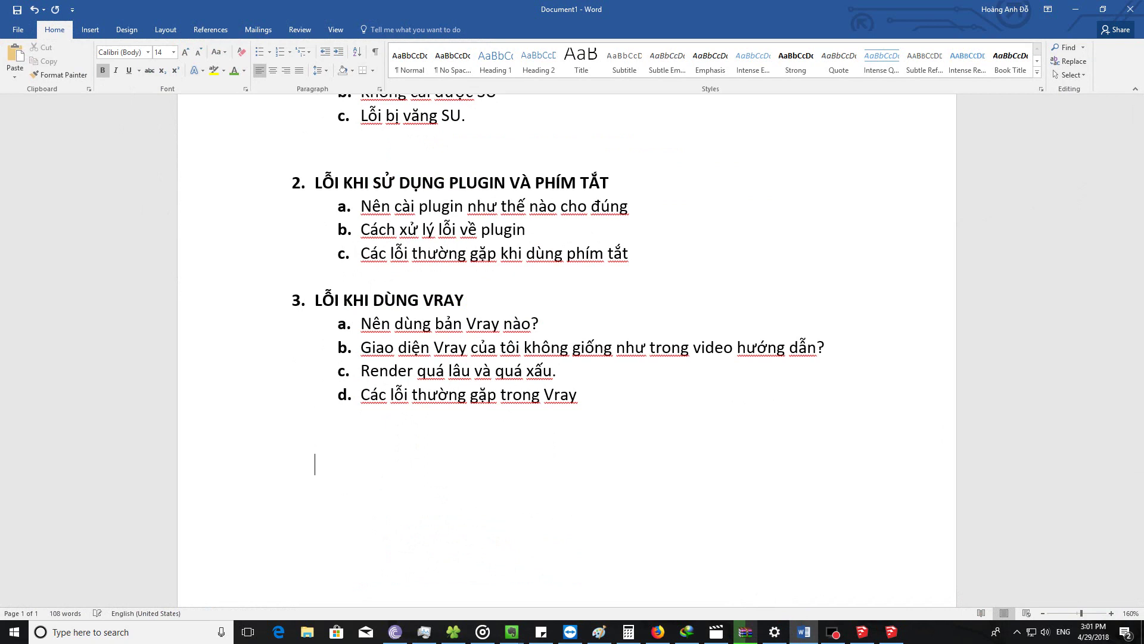
type("SU ")
type("15")
type("su 18")
left_click(389, 462)
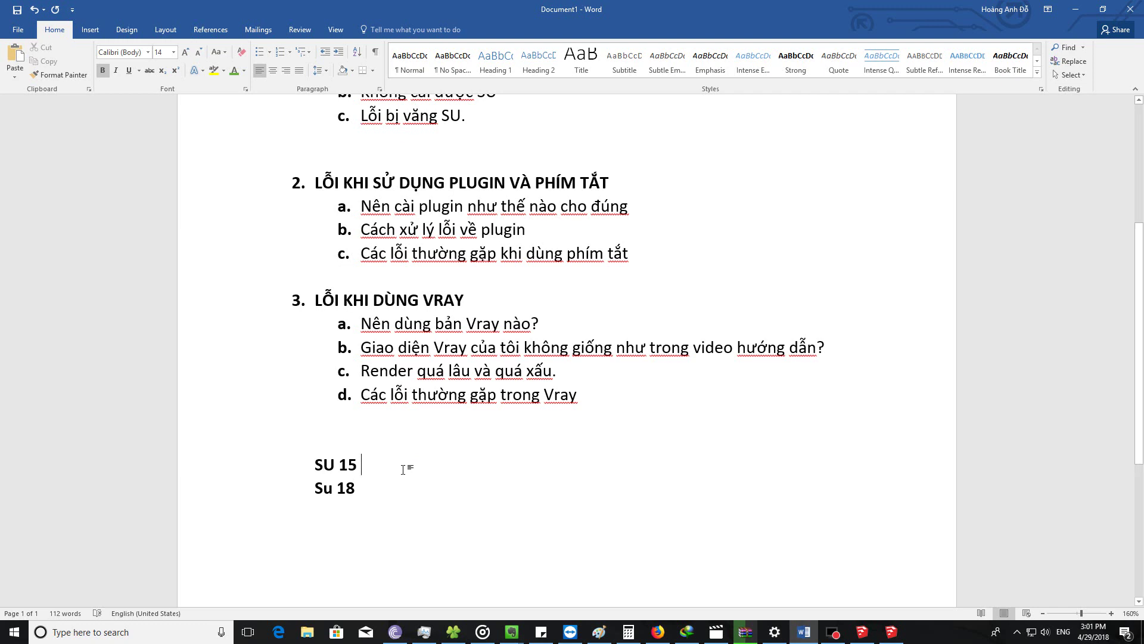
type("z")
left_click(862, 632)
key("o")
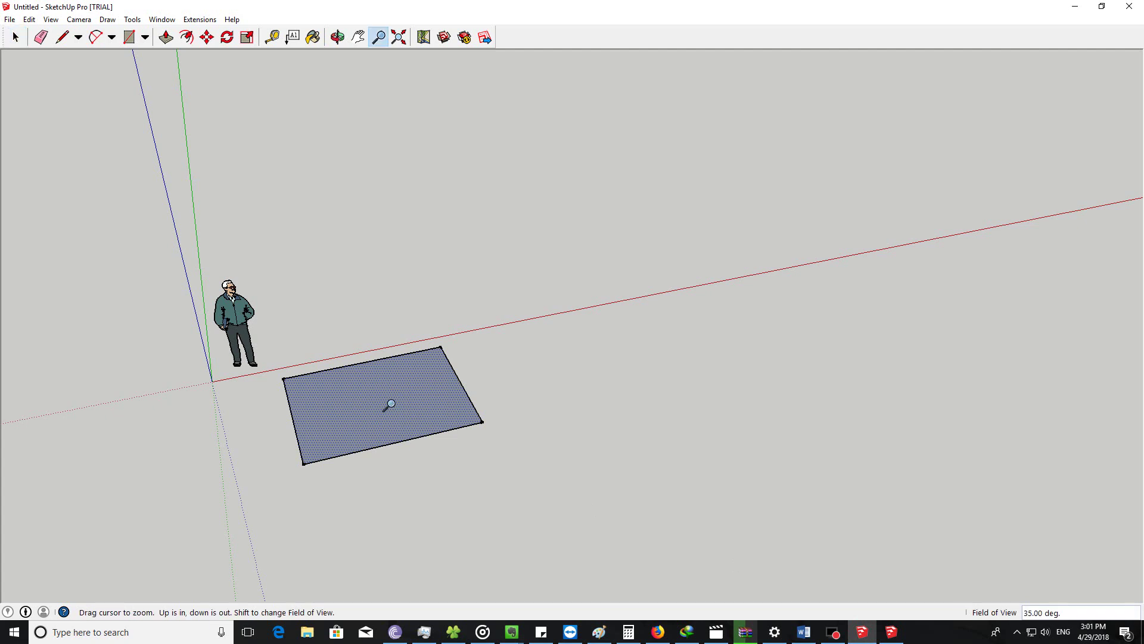
mouse_move(386, 408)
left_mouse_down()
mouse_move(440, 410)
mouse_move(435, 401)
left_mouse_up()
key("space")
key("z")
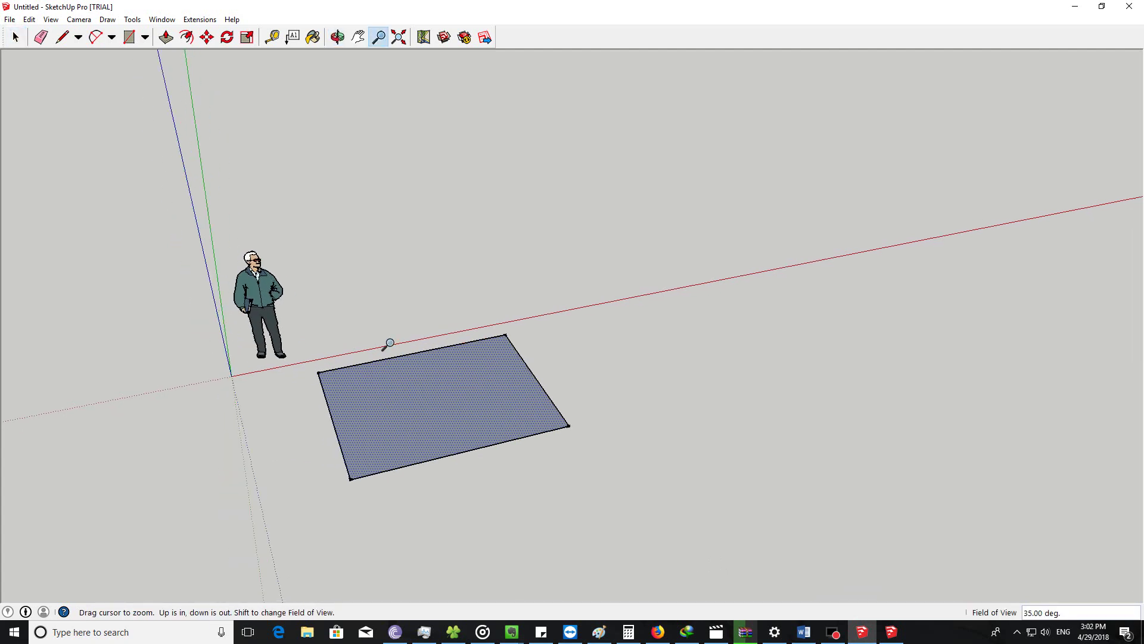
key("ctrl+shift+w")
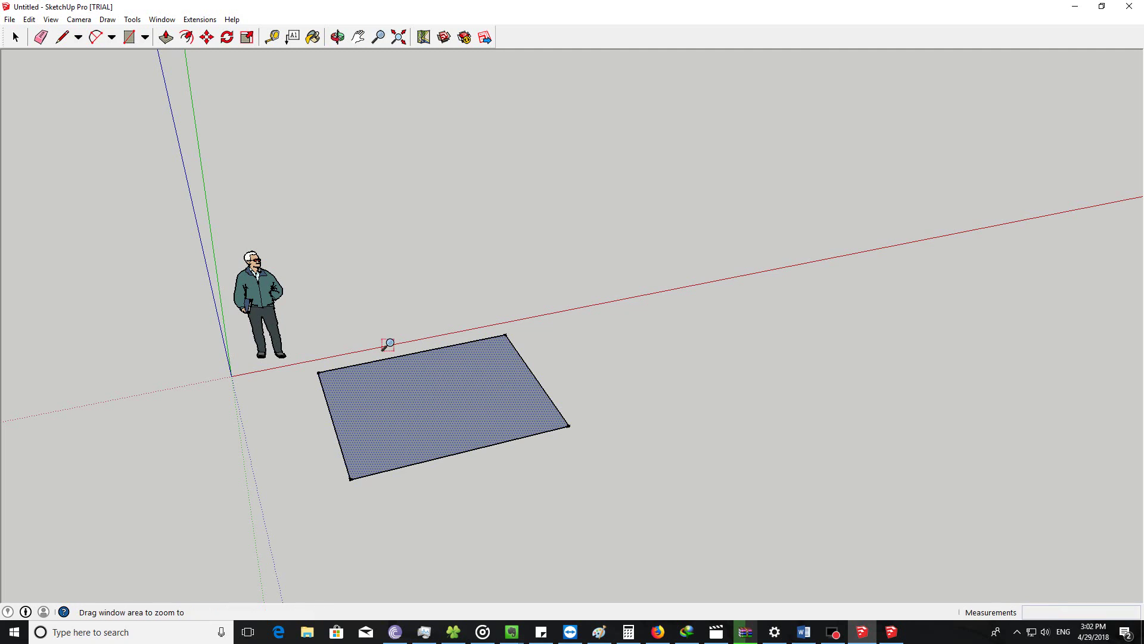
key("space")
left_click(343, 337)
middle_click_drag(421, 437, 393, 327)
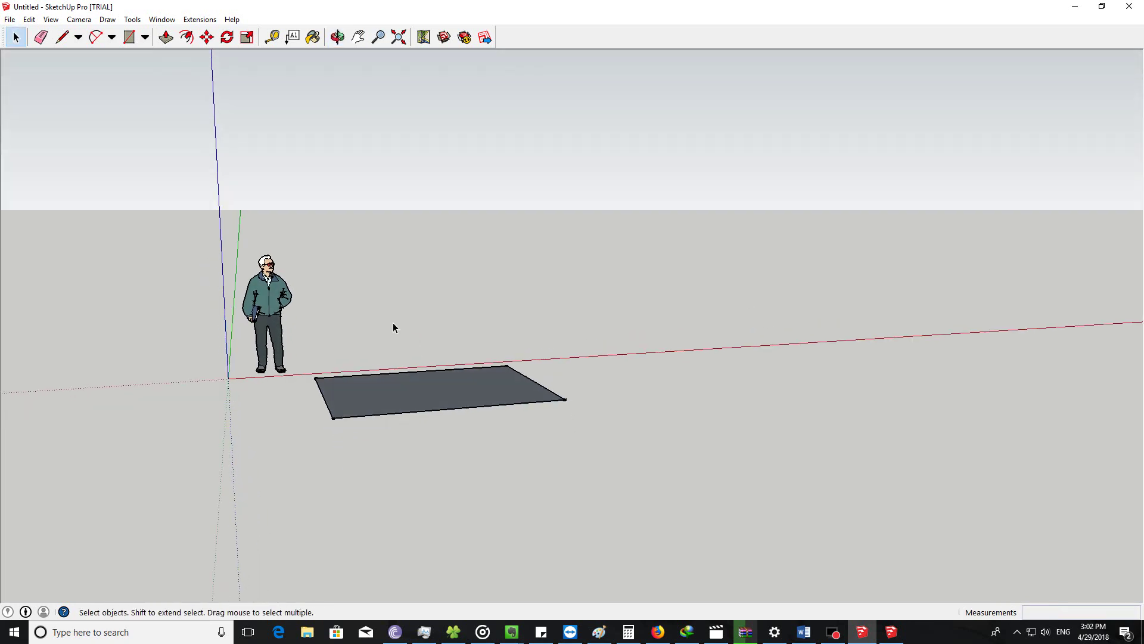
scroll(393, 327, "up", 2)
key("ctrl+shift+w")
key("space")
left_click(161, 21)
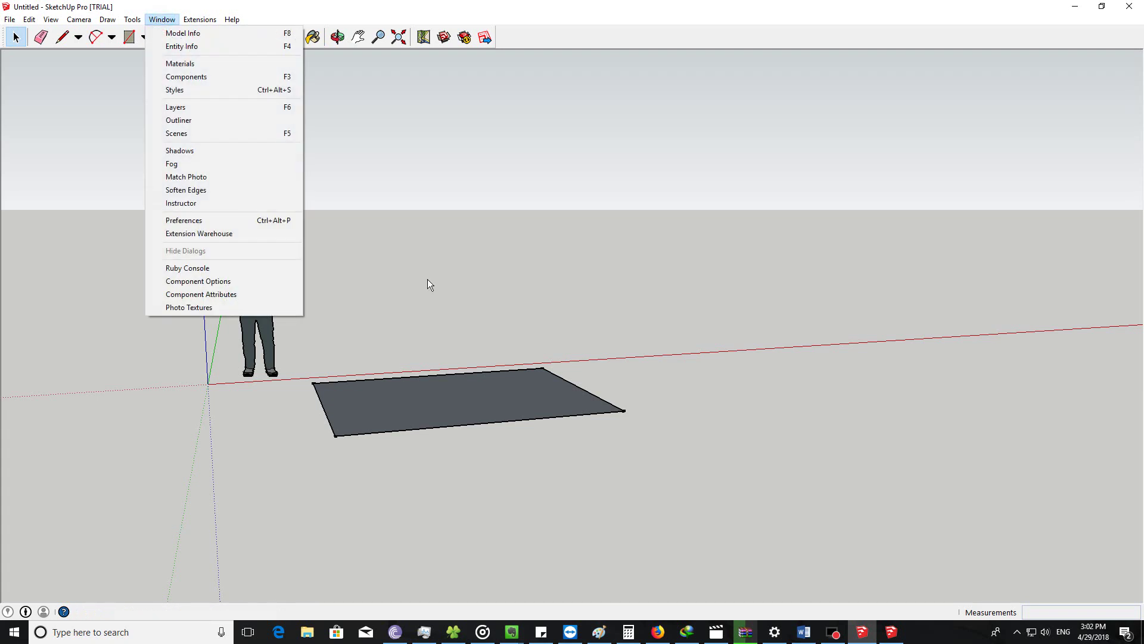
left_click(442, 298)
key("ctrl+shift+w")
left_click_drag(357, 363, 460, 449)
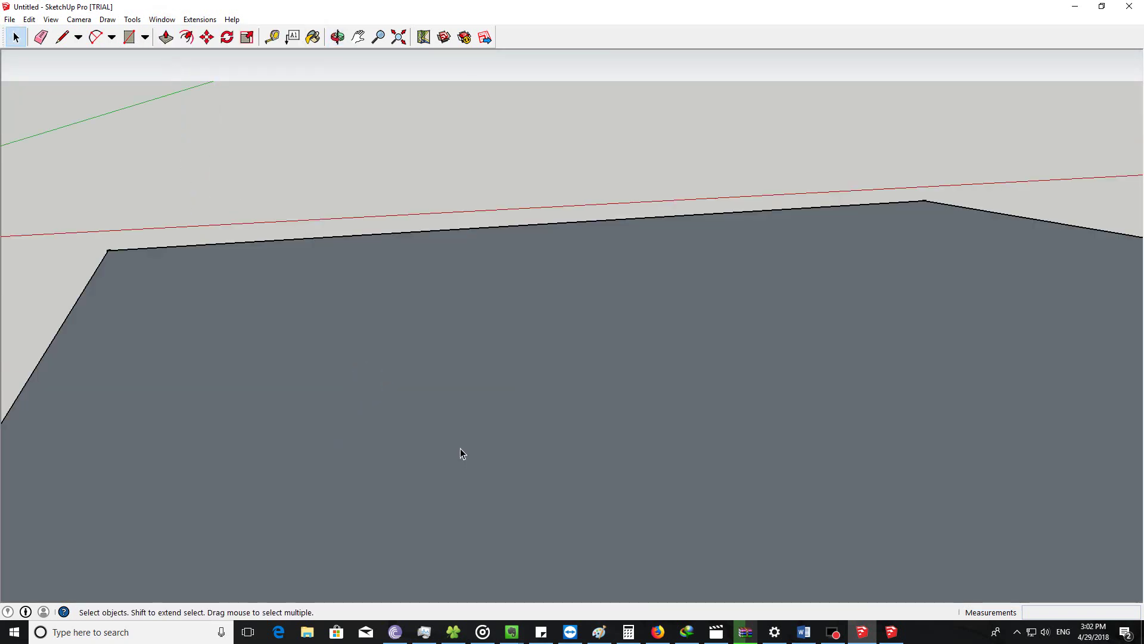
scroll(429, 402, "down", 2)
scroll(427, 392, "down", 2)
scroll(427, 393, "down", 1)
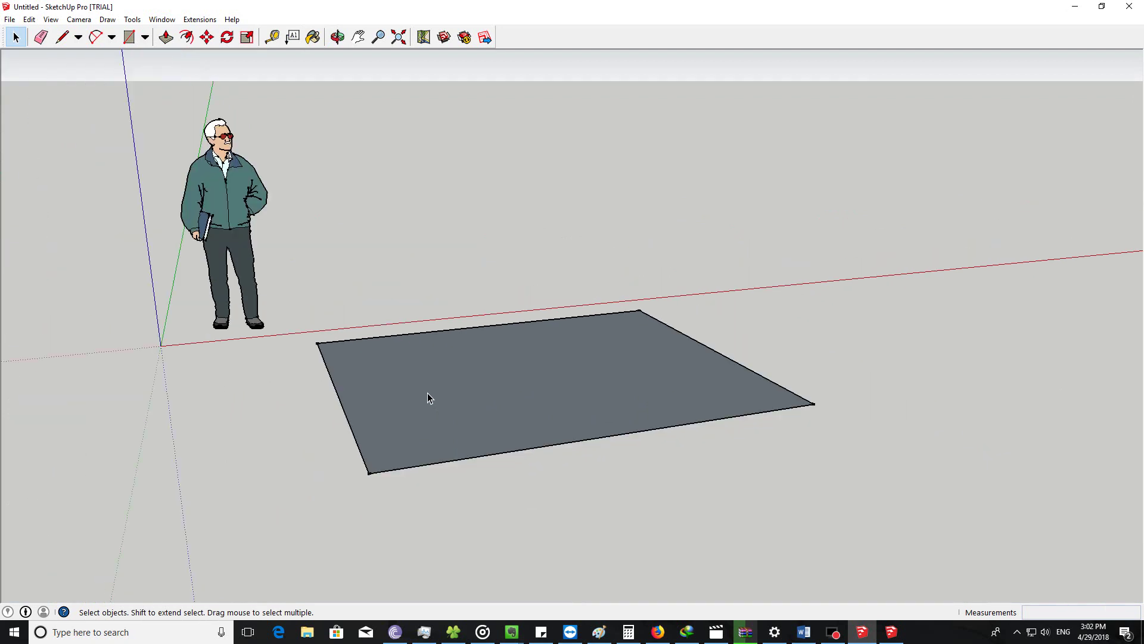
scroll(427, 392, "down", 2)
scroll(427, 393, "down", 1)
key("o")
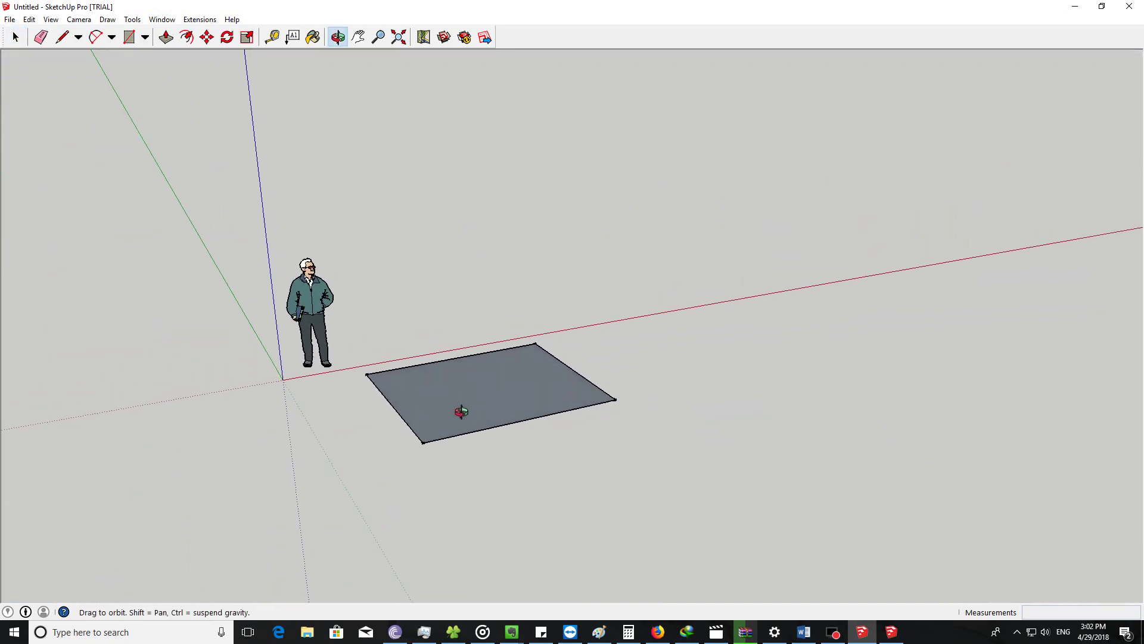
key("space")
middle_click_drag(454, 409, 509, 405)
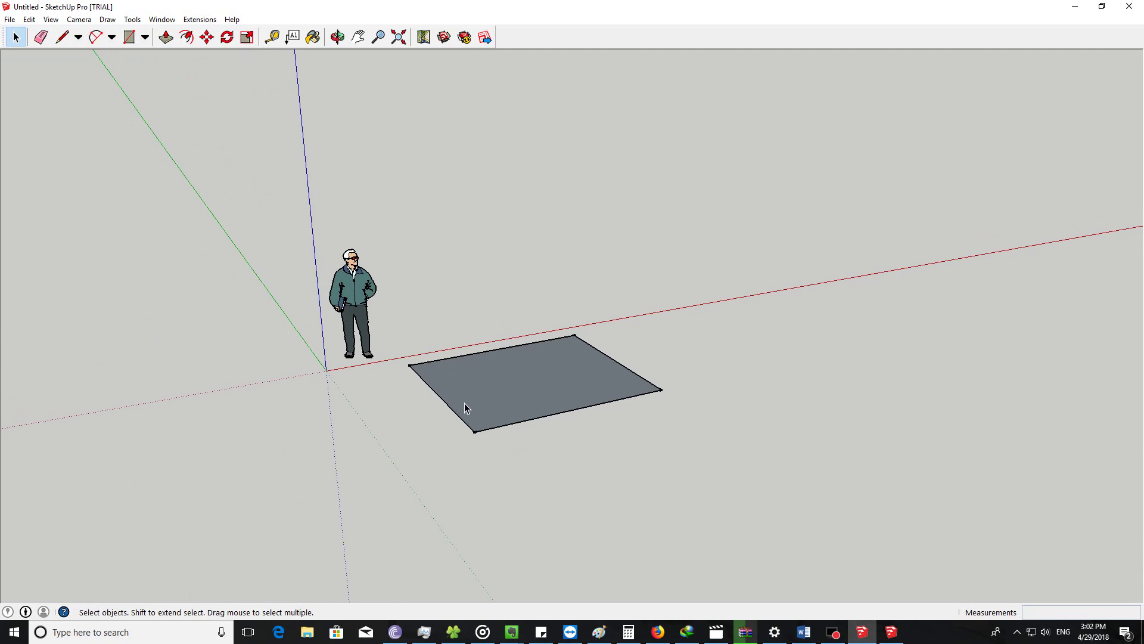
middle_click_drag(511, 394, 536, 382)
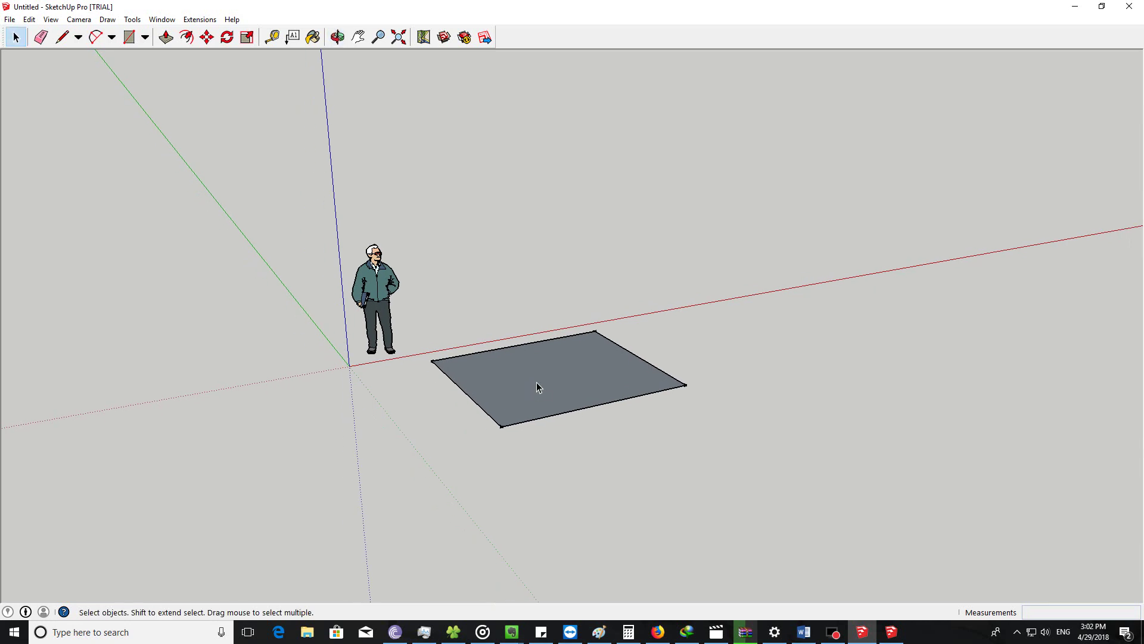
key("ctrl+1")
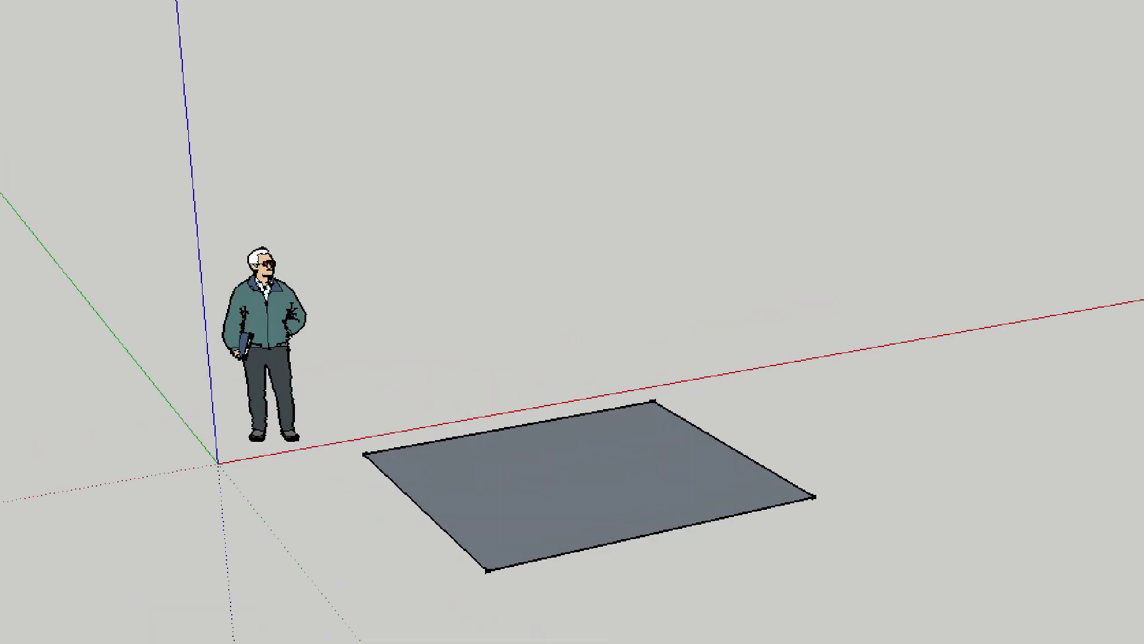
Step: Handwrite the first shortcut pair 'SU15 Z →' and 'Su18 Ctrl+M' in red
left_click_drag(524, 201, 481, 332)
left_click_drag(583, 247, 584, 311)
left_click_drag(606, 250, 601, 322)
mouse_move(621, 241)
left_mouse_down()
mouse_move(674, 284)
mouse_move(731, 277)
mouse_move(803, 290)
left_mouse_up()
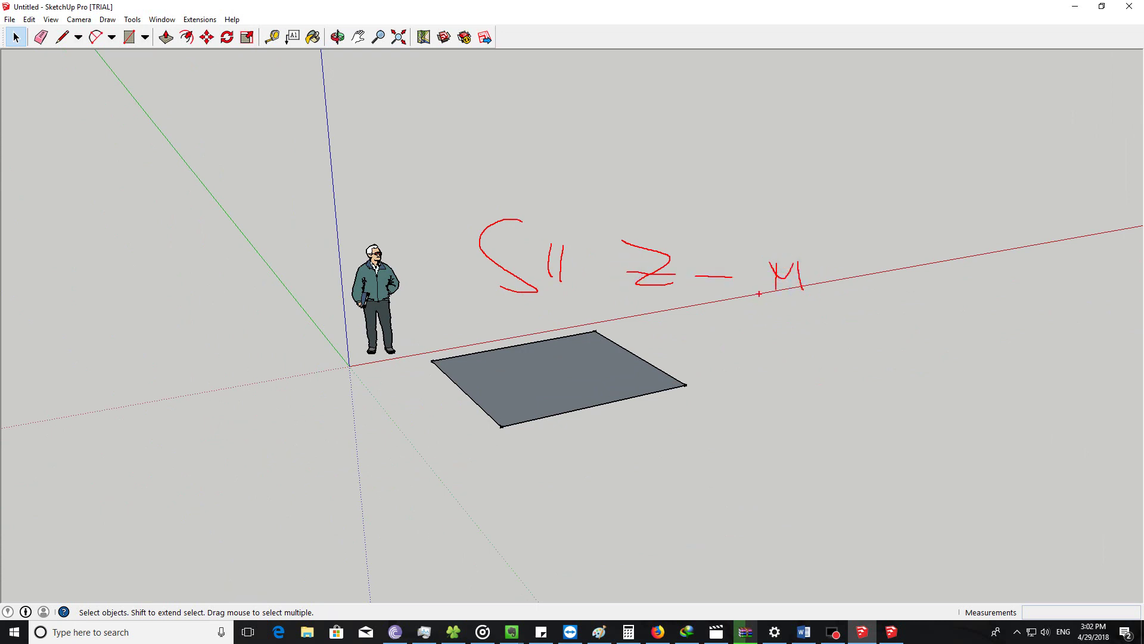
key("ctrl+z")
key("ctrl+z")
key("ctrl+z")
left_click_drag(715, 267, 716, 287)
mouse_move(807, 258)
left_mouse_down()
mouse_move(810, 288)
mouse_move(829, 301)
mouse_move(834, 276)
mouse_move(870, 309)
mouse_move(907, 274)
mouse_move(910, 310)
left_mouse_up()
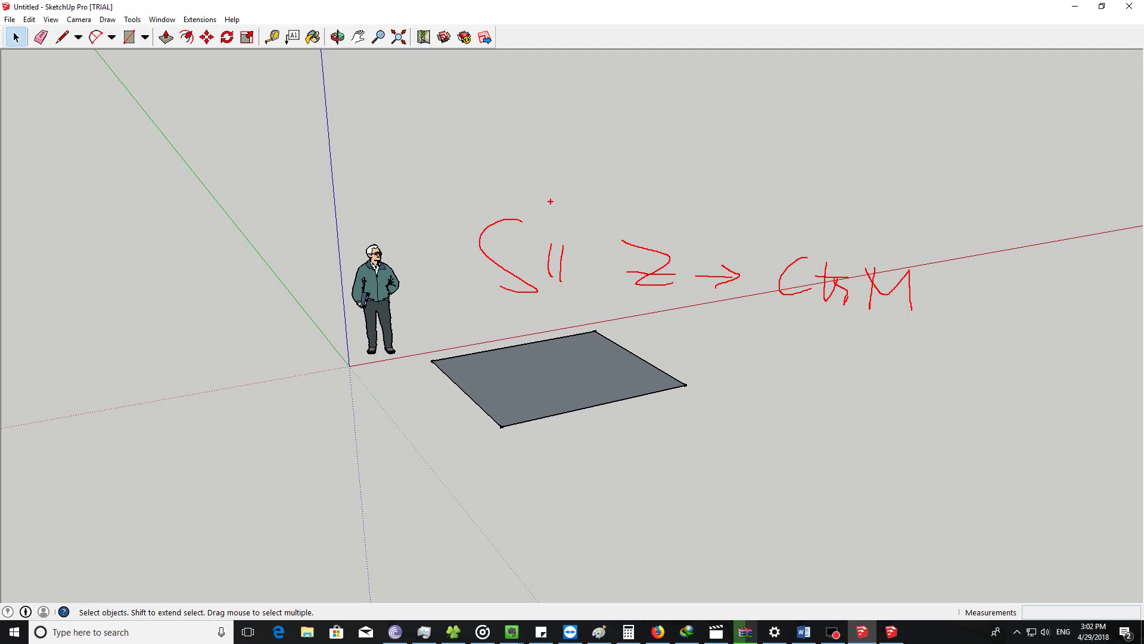
mouse_move(573, 221)
left_mouse_down()
mouse_move(574, 241)
mouse_move(585, 220)
left_mouse_up()
mouse_move(812, 166)
left_mouse_down()
mouse_move(835, 233)
mouse_move(867, 219)
left_mouse_up()
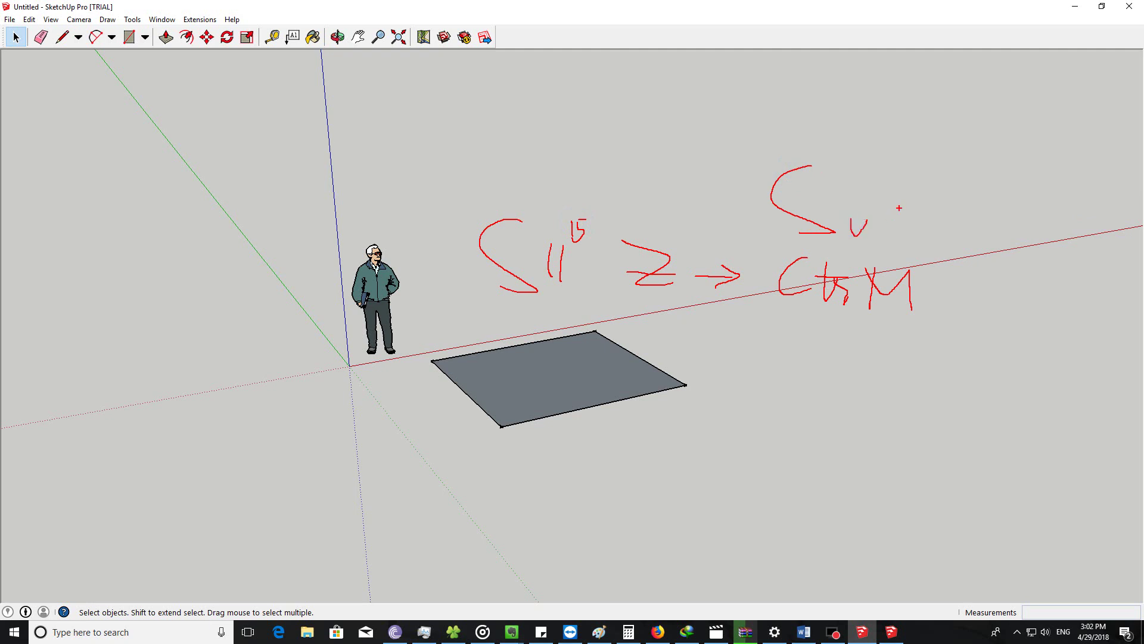
left_click_drag(890, 177, 889, 192)
left_click_drag(910, 165, 905, 178)
Step: Draw a dividing line and write the second pair 'X → Ctrl Shift+X'
left_click_drag(728, 93, 729, 513)
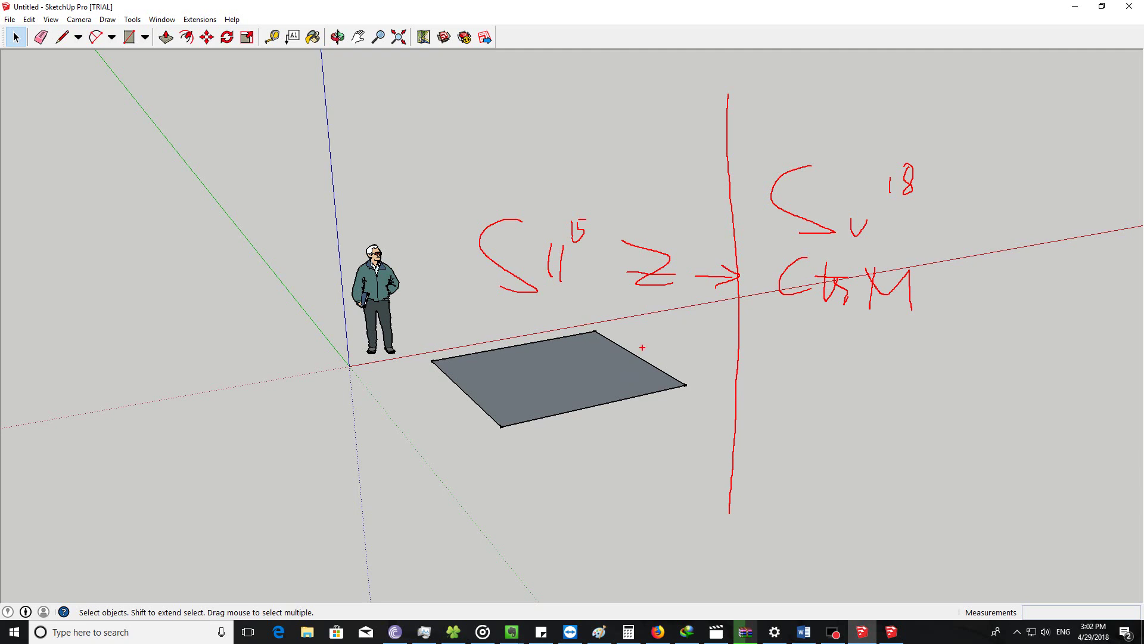
mouse_move(626, 331)
left_mouse_down()
mouse_move(652, 364)
mouse_move(622, 375)
left_mouse_up()
left_click_drag(711, 348, 738, 352)
left_click_drag(727, 341, 726, 369)
mouse_move(806, 343)
left_mouse_down()
mouse_move(808, 377)
mouse_move(853, 387)
left_mouse_up()
mouse_move(898, 352)
left_mouse_down()
mouse_move(883, 384)
mouse_move(928, 375)
mouse_move(956, 411)
mouse_move(983, 385)
mouse_move(984, 403)
mouse_move(1000, 377)
mouse_move(1057, 394)
left_mouse_up()
left_click_drag(1051, 361, 1021, 405)
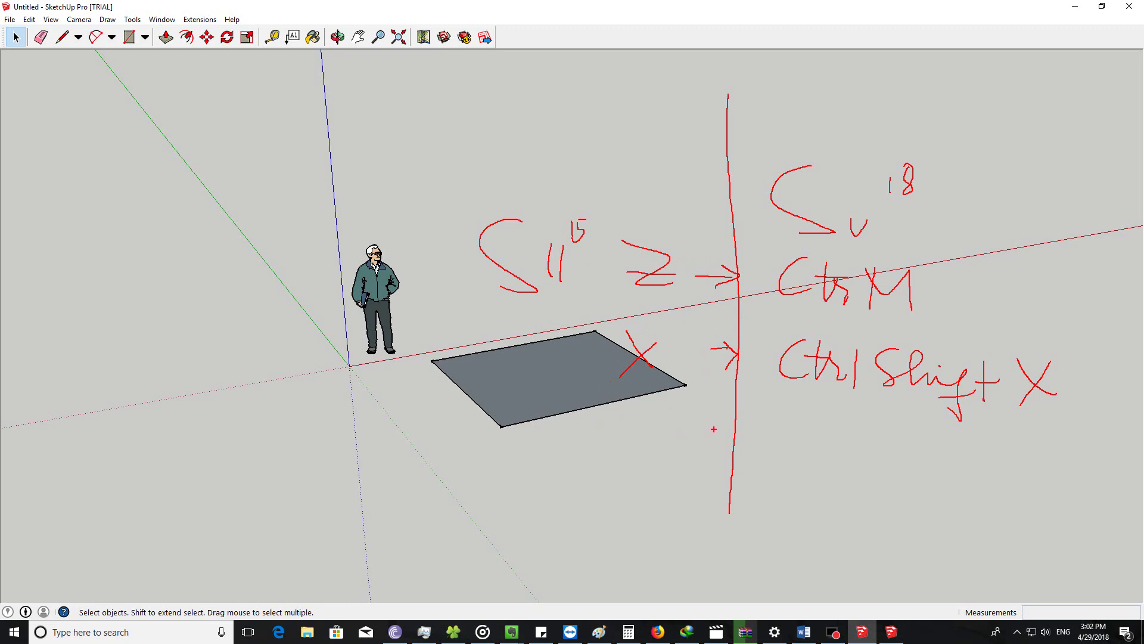
mouse_move(756, 434)
left_mouse_down()
mouse_move(808, 481)
mouse_move(837, 471)
mouse_move(896, 490)
mouse_move(935, 475)
mouse_move(946, 495)
left_mouse_up()
mouse_move(949, 481)
left_mouse_down()
mouse_move(958, 500)
mouse_move(994, 502)
left_mouse_up()
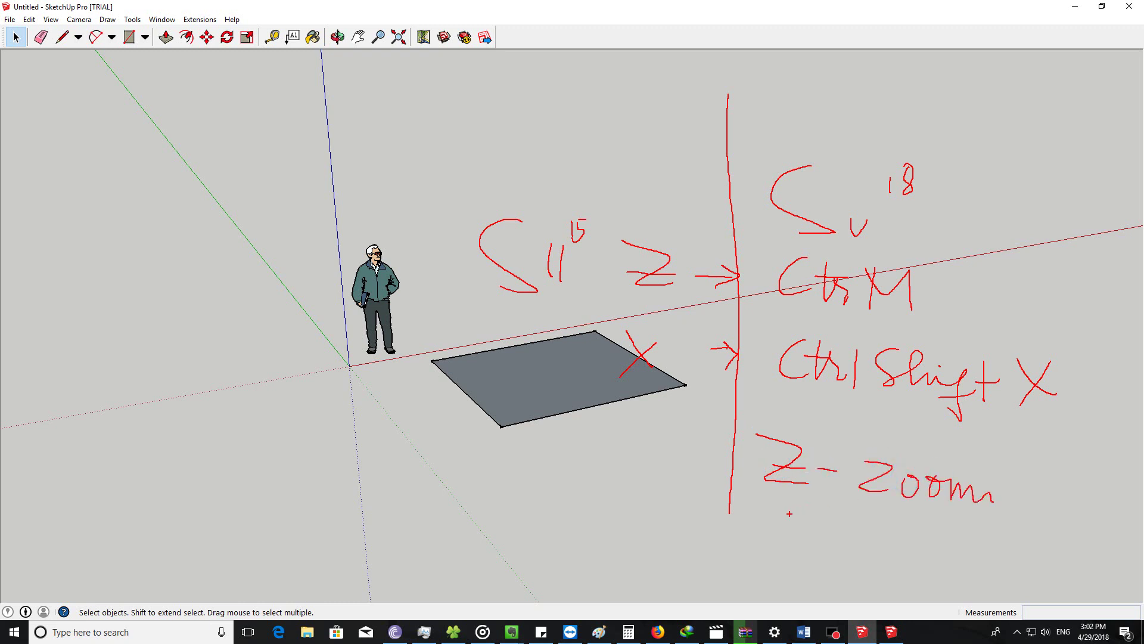
mouse_move(764, 518)
left_mouse_down()
mouse_move(798, 551)
mouse_move(767, 560)
mouse_move(841, 545)
mouse_move(909, 569)
left_mouse_up()
mouse_move(912, 554)
left_mouse_down()
mouse_move(922, 579)
mouse_move(962, 584)
mouse_move(1021, 562)
mouse_move(1025, 587)
mouse_move(1043, 587)
mouse_move(1074, 563)
mouse_move(1076, 595)
left_mouse_up()
mouse_move(1087, 576)
left_mouse_down()
mouse_move(1107, 593)
mouse_move(1121, 581)
left_mouse_up()
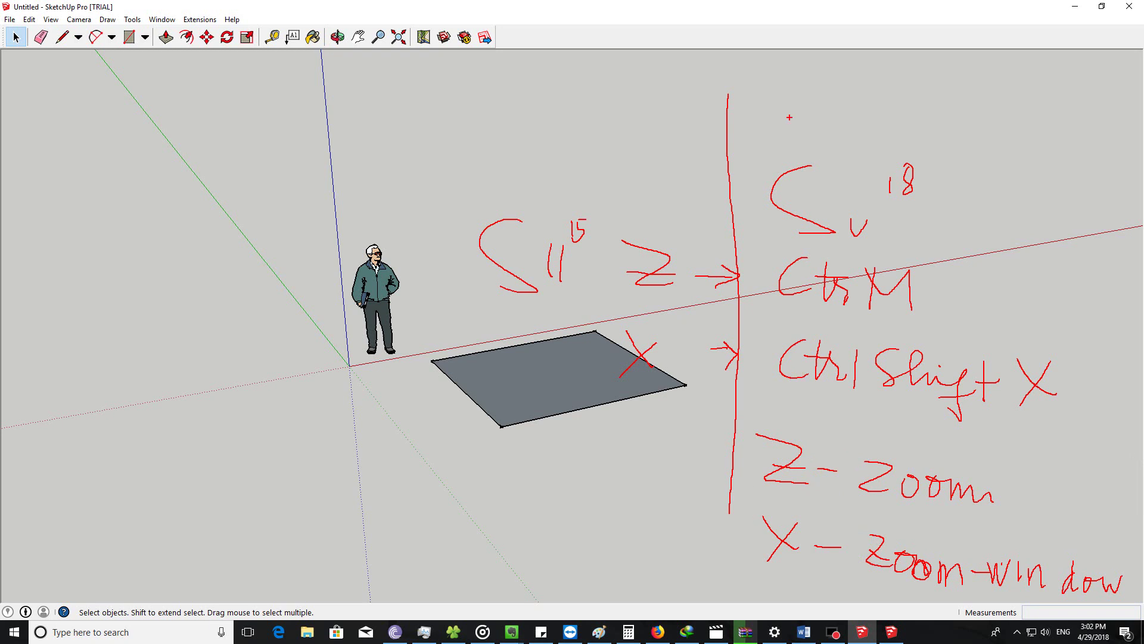
left_click_drag(808, 69, 782, 125)
mouse_move(818, 65)
left_mouse_down()
mouse_move(860, 160)
mouse_move(882, 130)
left_mouse_up()
mouse_move(877, 73)
left_mouse_down()
mouse_move(879, 144)
mouse_move(896, 120)
mouse_move(933, 135)
mouse_move(944, 116)
mouse_move(1040, 145)
mouse_move(1044, 126)
mouse_move(1088, 136)
mouse_move(1100, 166)
left_mouse_up()
mouse_move(999, 172)
left_mouse_down()
mouse_move(998, 240)
mouse_move(1037, 203)
left_mouse_up()
left_click_drag(1013, 211, 1070, 245)
left_click_drag(1032, 195, 1060, 203)
mouse_move(1022, 267)
left_mouse_down()
mouse_move(1026, 295)
mouse_move(1054, 298)
mouse_move(1102, 260)
mouse_move(1093, 303)
mouse_move(1048, 268)
left_mouse_up()
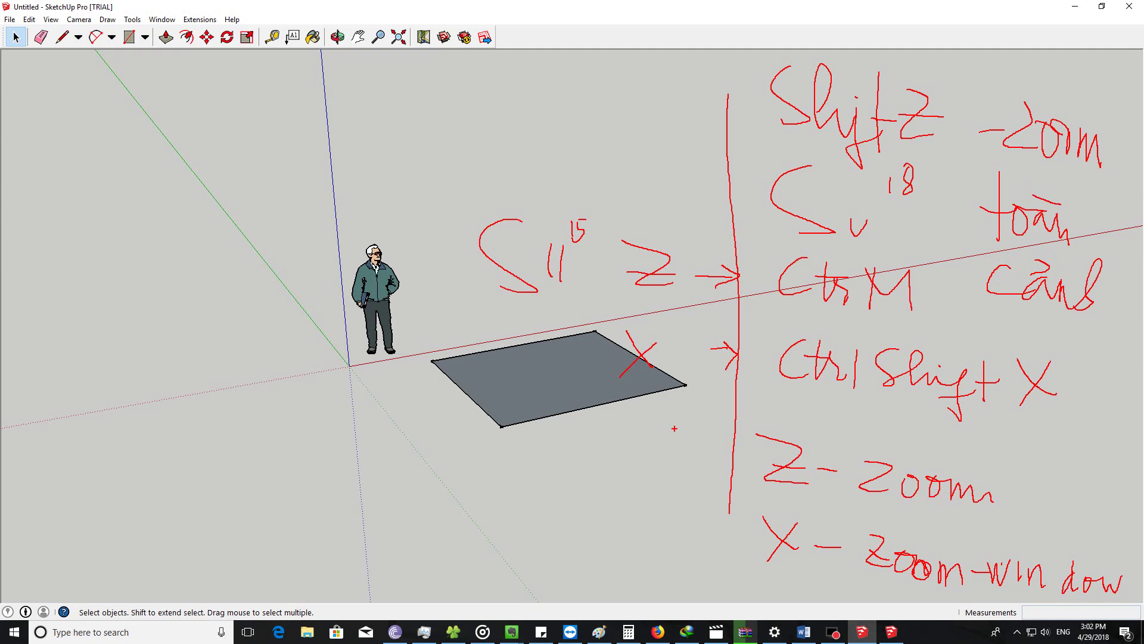
mouse_move(307, 450)
left_mouse_down()
mouse_move(239, 498)
mouse_move(360, 507)
mouse_move(371, 531)
mouse_move(384, 484)
mouse_move(424, 511)
mouse_move(510, 535)
left_mouse_up()
left_click_drag(483, 498, 461, 548)
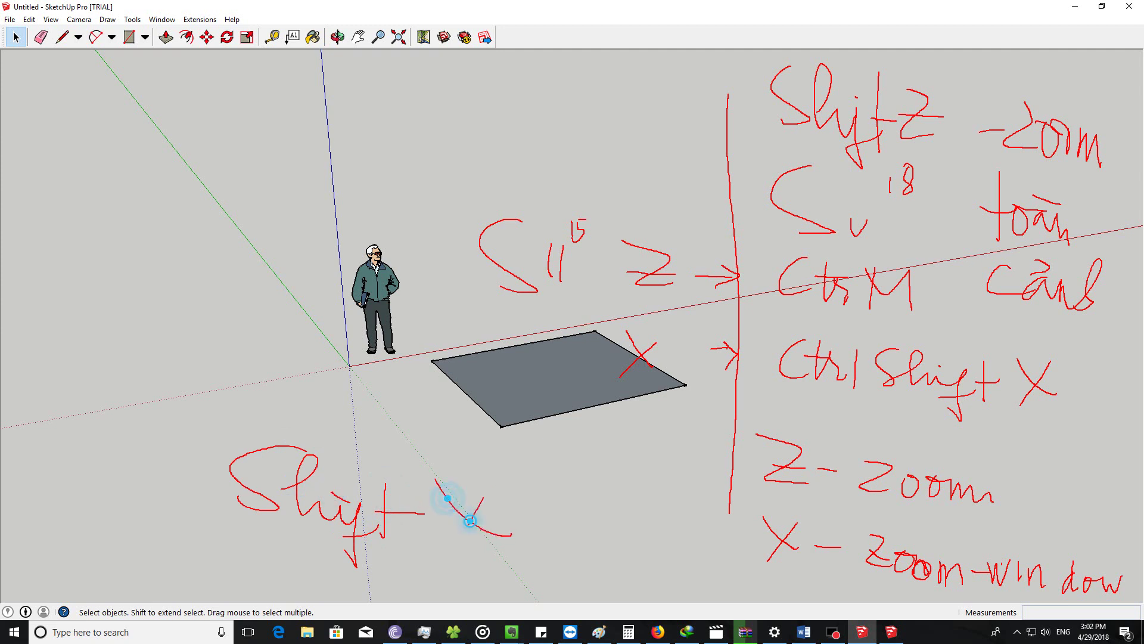
mouse_move(512, 520)
left_mouse_down()
mouse_move(566, 547)
mouse_move(615, 543)
mouse_move(645, 571)
mouse_move(687, 558)
mouse_move(667, 575)
mouse_move(773, 572)
mouse_move(790, 589)
left_mouse_up()
left_click(738, 558)
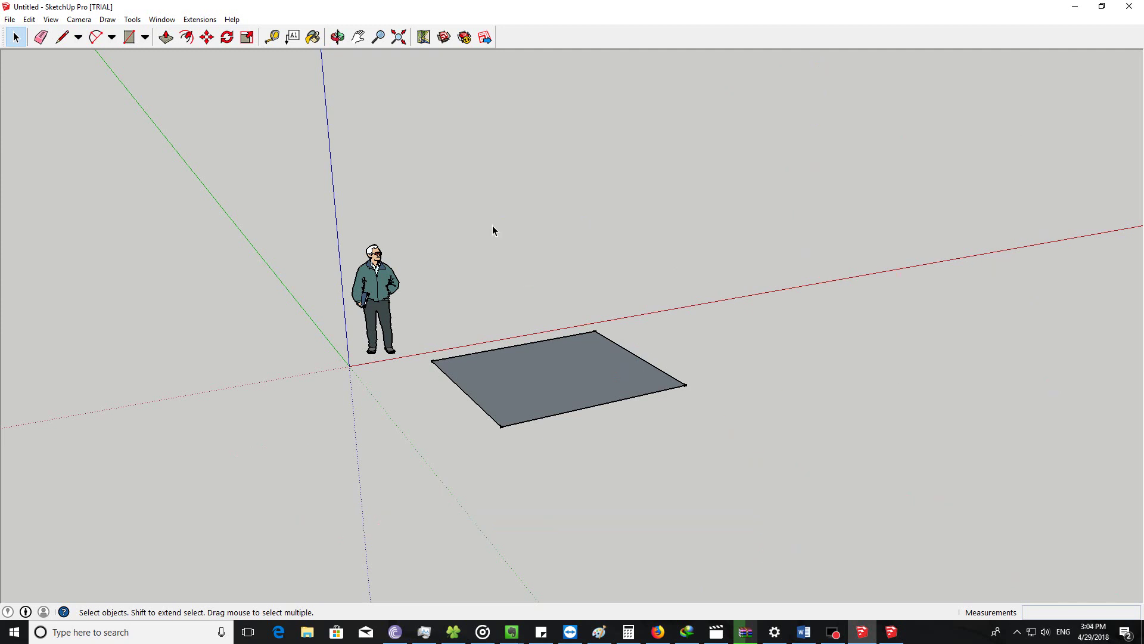
Step: Open the Shortcuts preferences and filter the command list for 'vray', then clear it
middle_click_drag(595, 401, 402, 288)
scroll(403, 287, "up", 2)
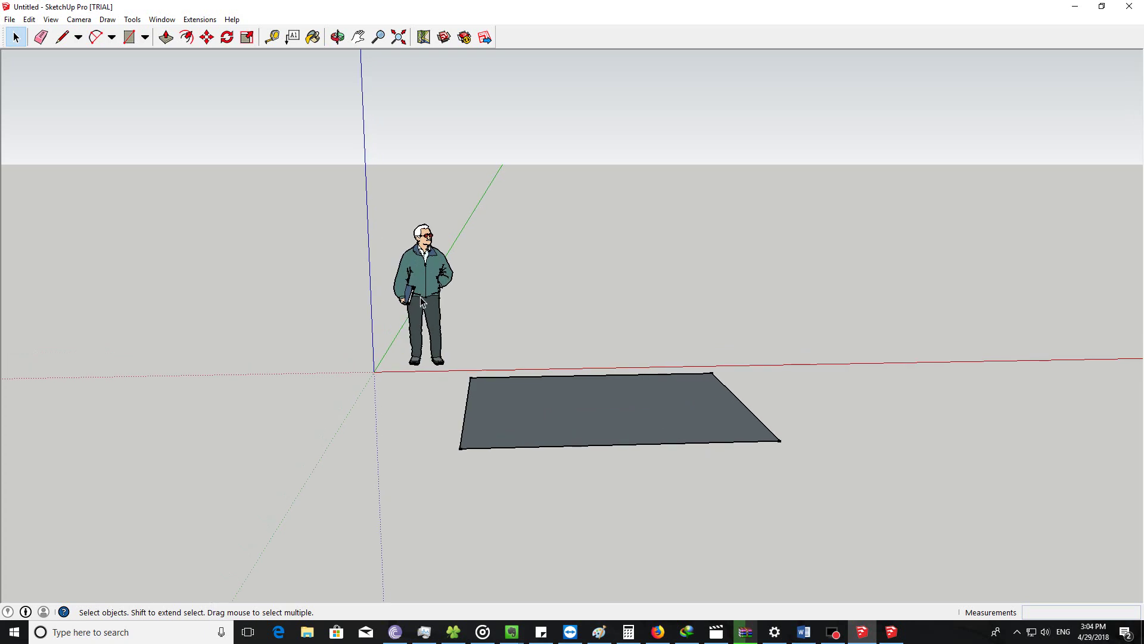
key("alt+w")
key("p")
left_click(560, 243)
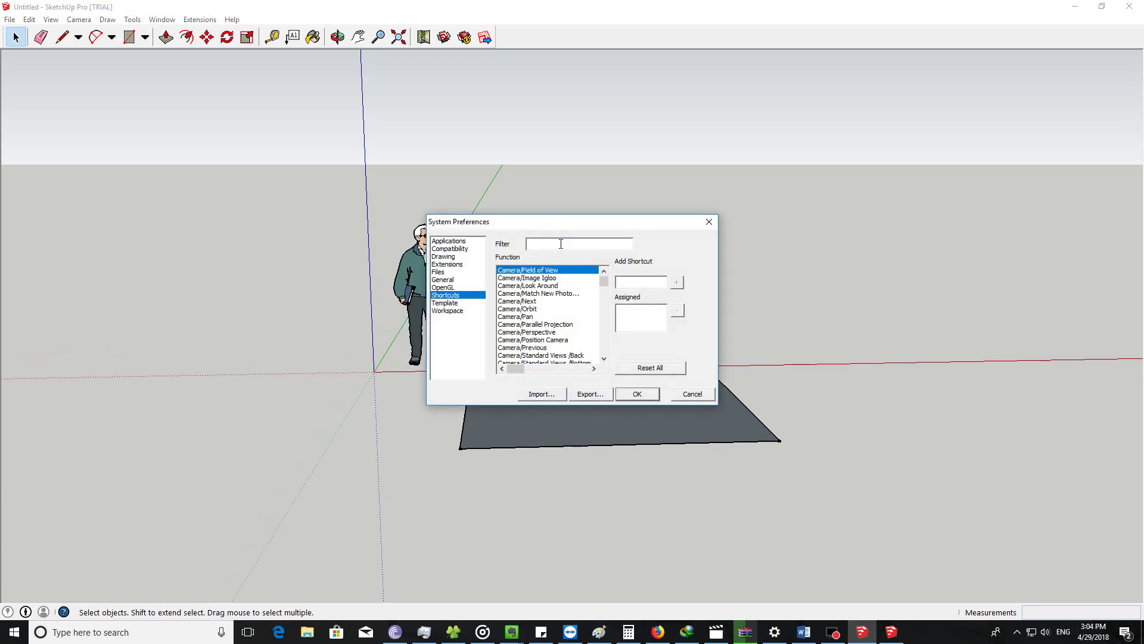
type("vray")
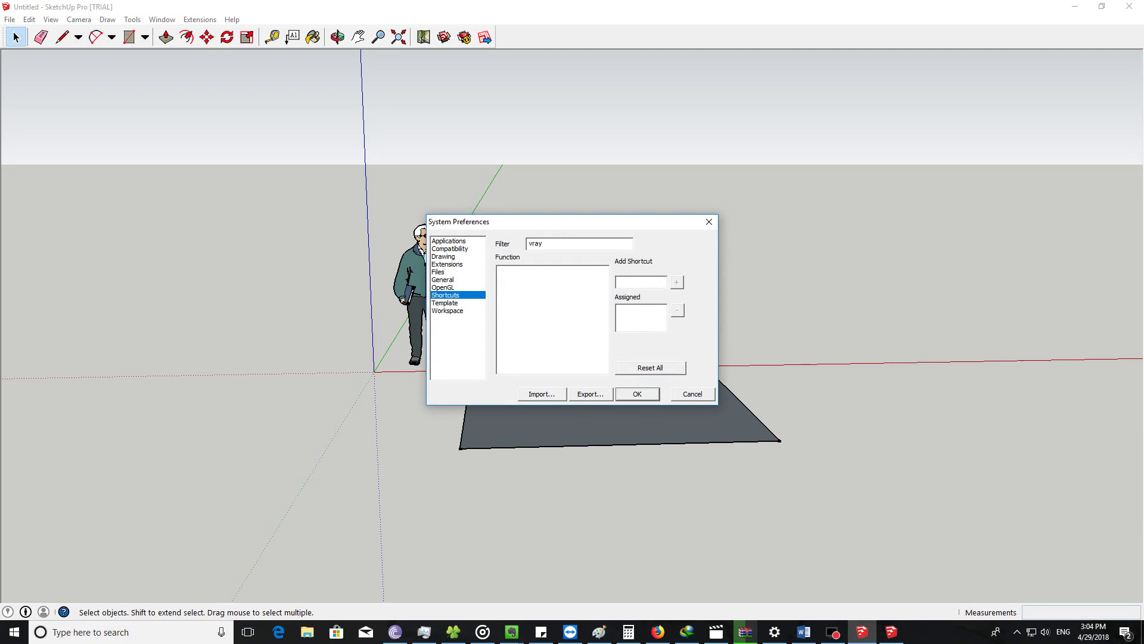
key("BackSpace")
key("BackSpace")
key("BackSpace")
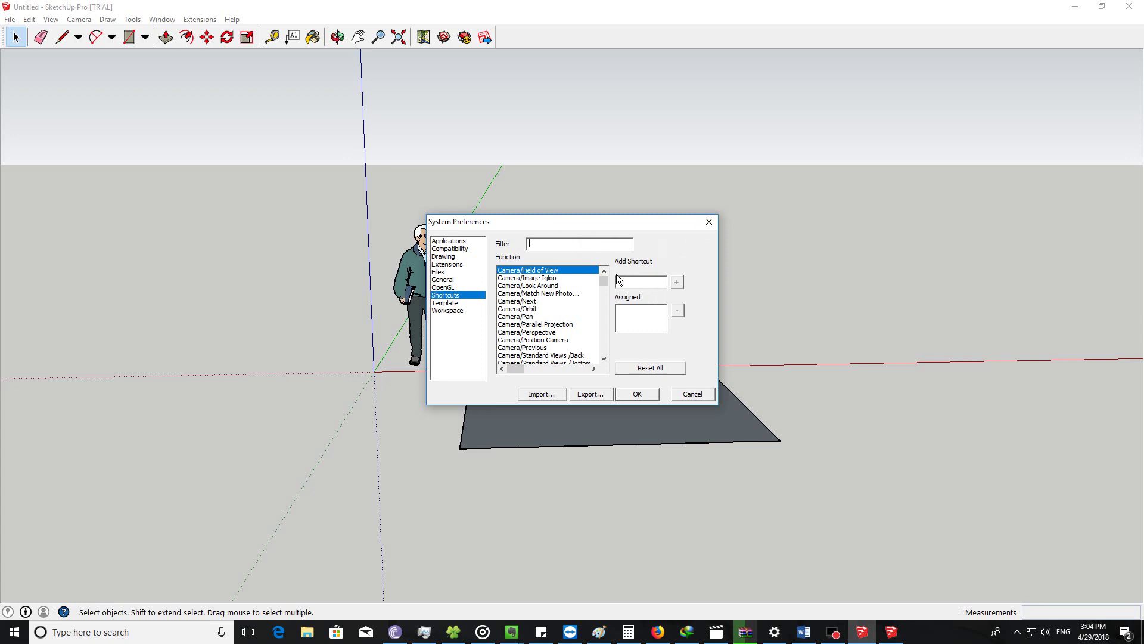
Step: Enter F9 as the new shortcut for Camera/Field of View
left_click(635, 284)
key("f")
key("F9")
Step: Assign F9 to Camera/Field of View and underline the V-Ray/Render conflict warning
left_click(678, 282)
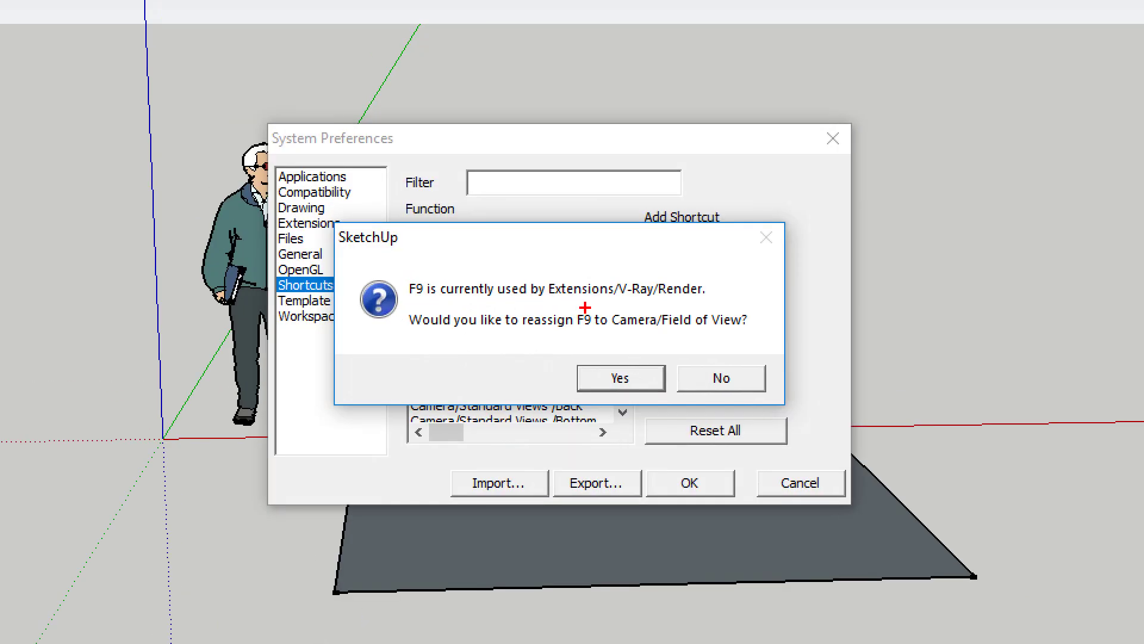
left_click_drag(405, 301, 425, 303)
left_click_drag(547, 301, 718, 303)
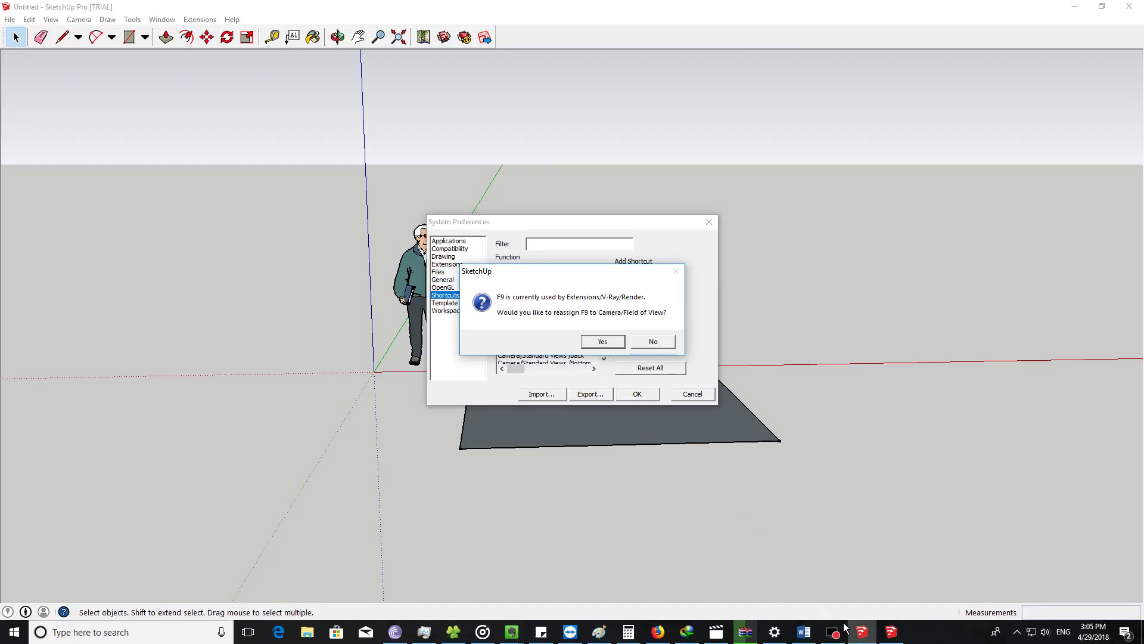
Step: In the CEOTIC window, confirm in the V-Ray menu that Render is bound to F9
left_click(891, 632)
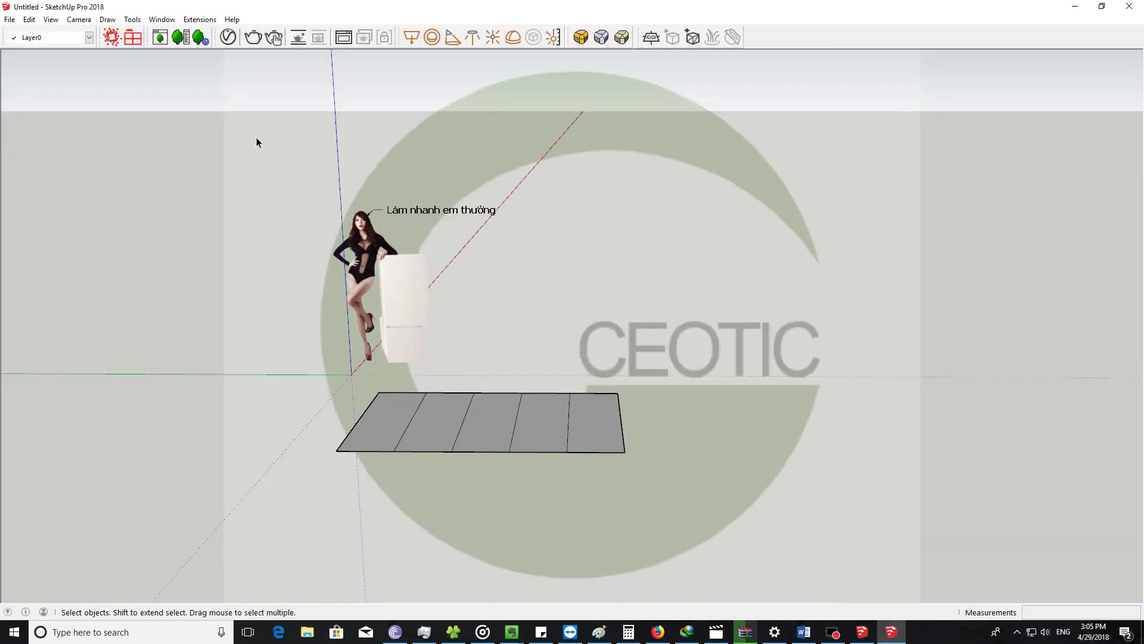
left_click(202, 23)
mouse_move(245, 168)
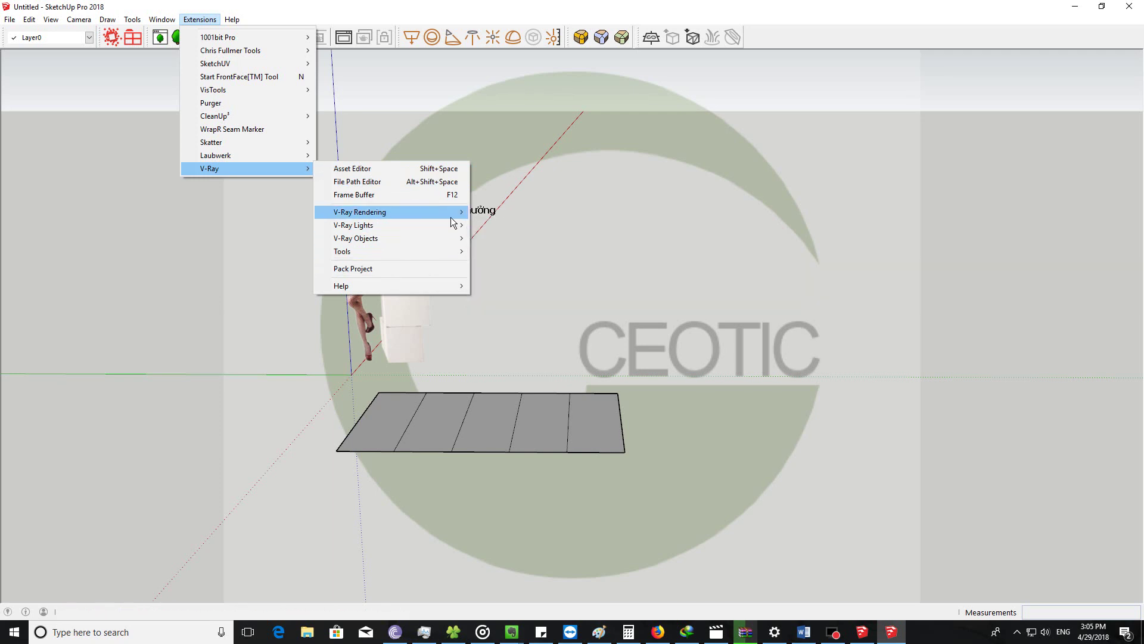
mouse_move(359, 212)
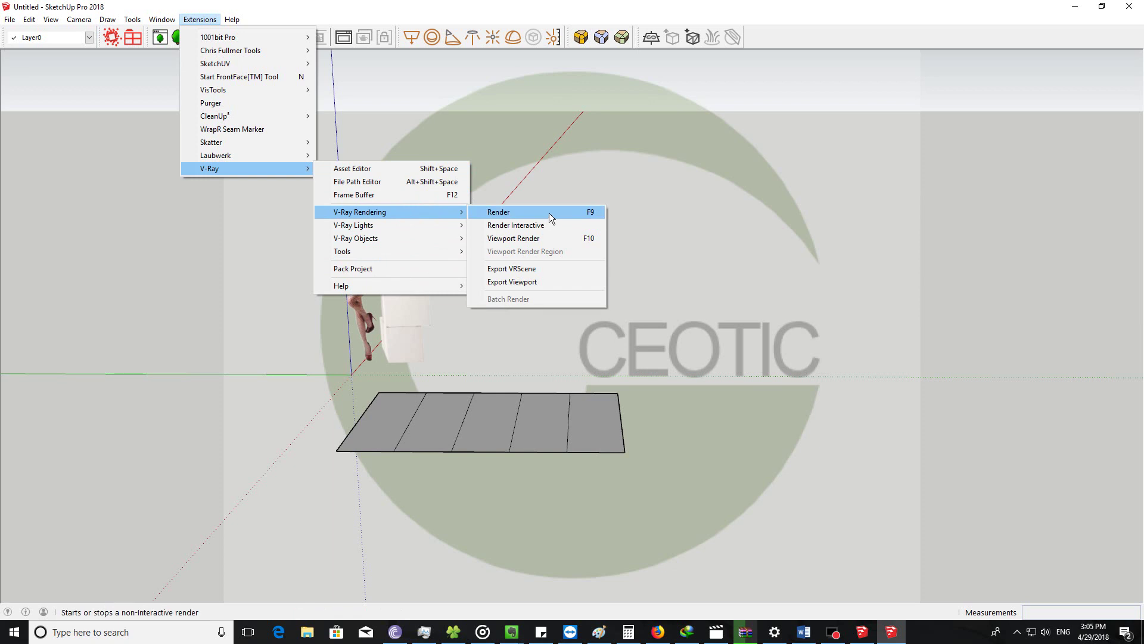
left_click(485, 234)
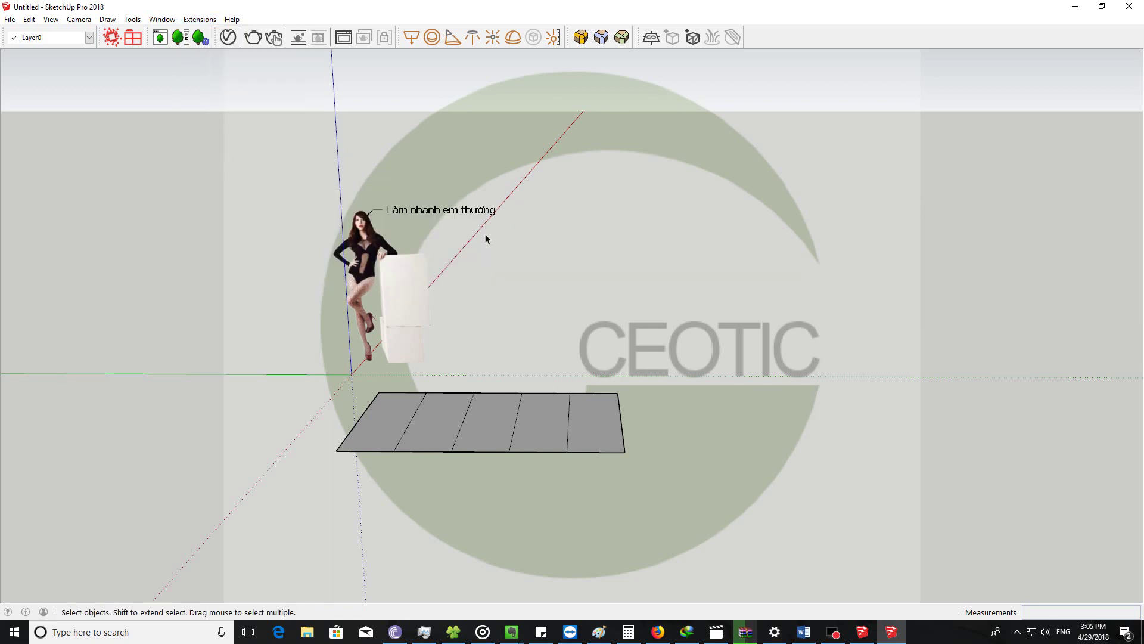
Step: Try F9 for Camera/Field of View again and underline the V-Ray Render conflict
left_click(610, 241)
key("F9")
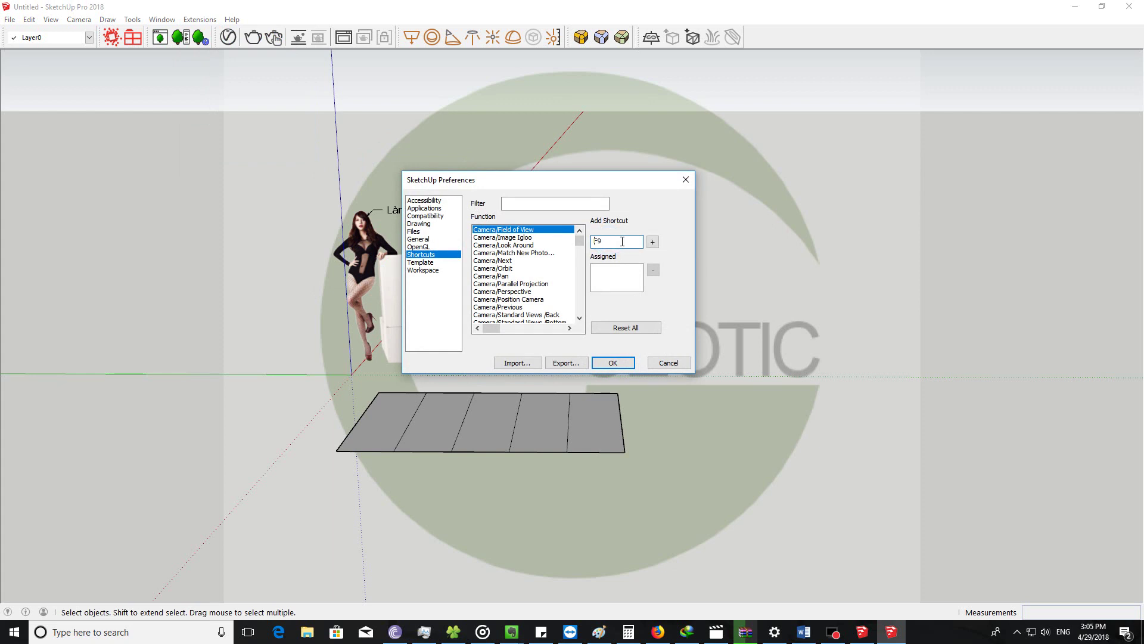
left_click(652, 242)
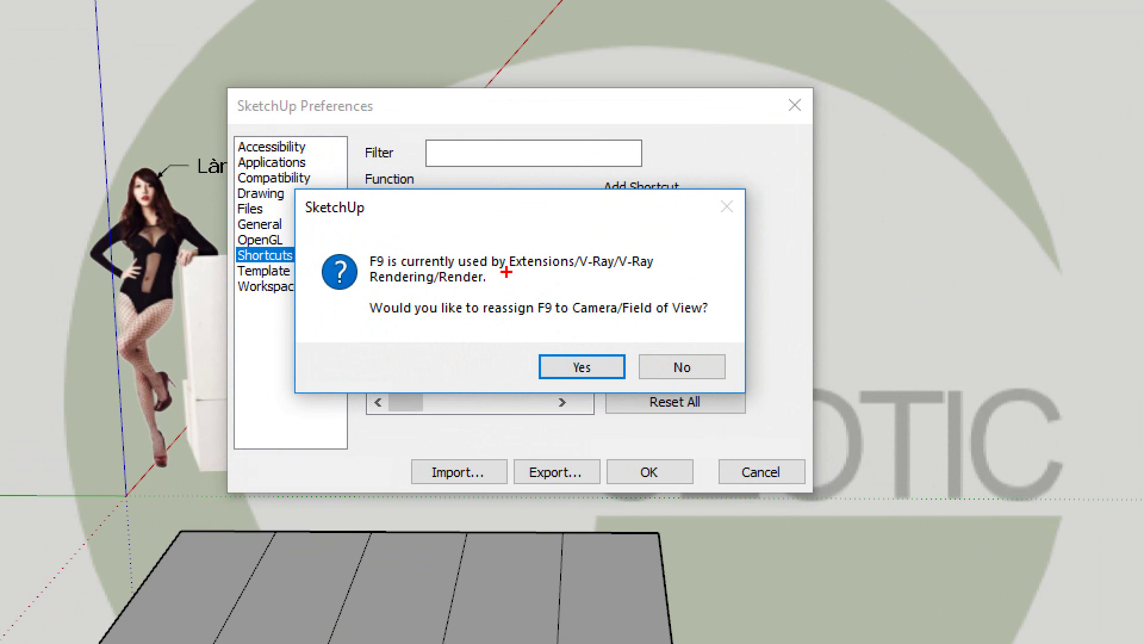
left_click_drag(510, 270, 664, 276)
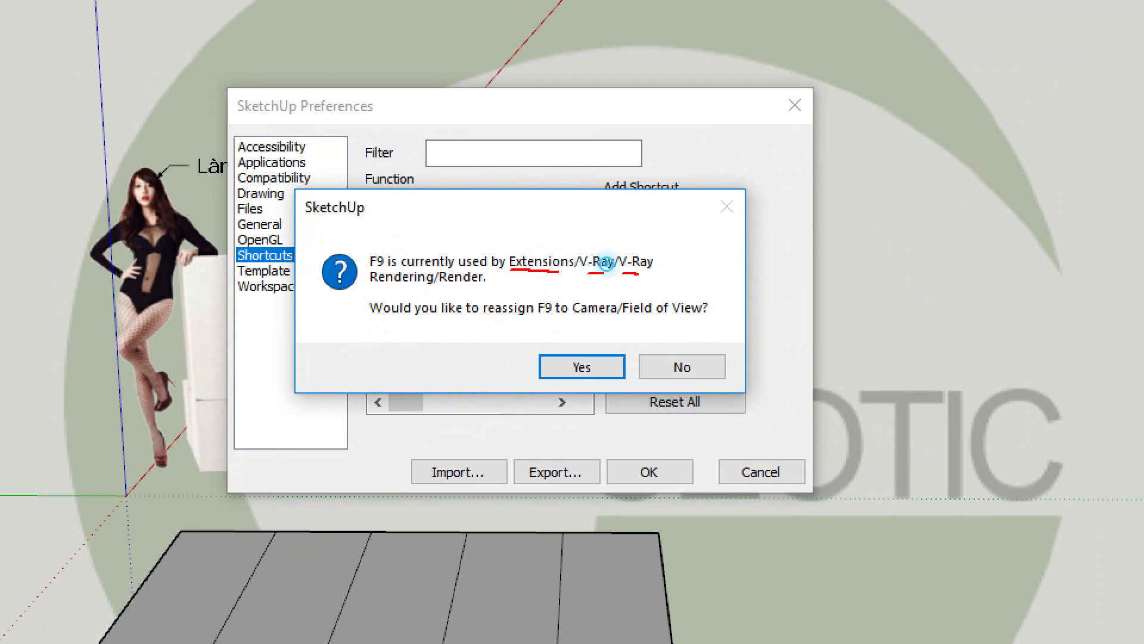
left_click_drag(368, 283, 484, 290)
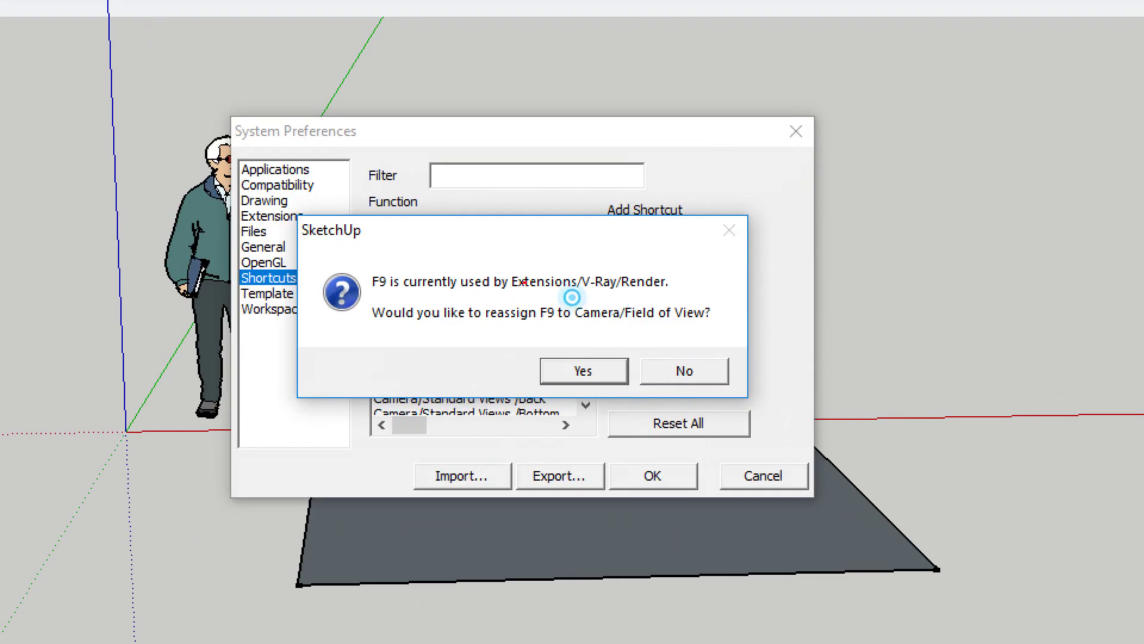
left_click_drag(522, 283, 662, 289)
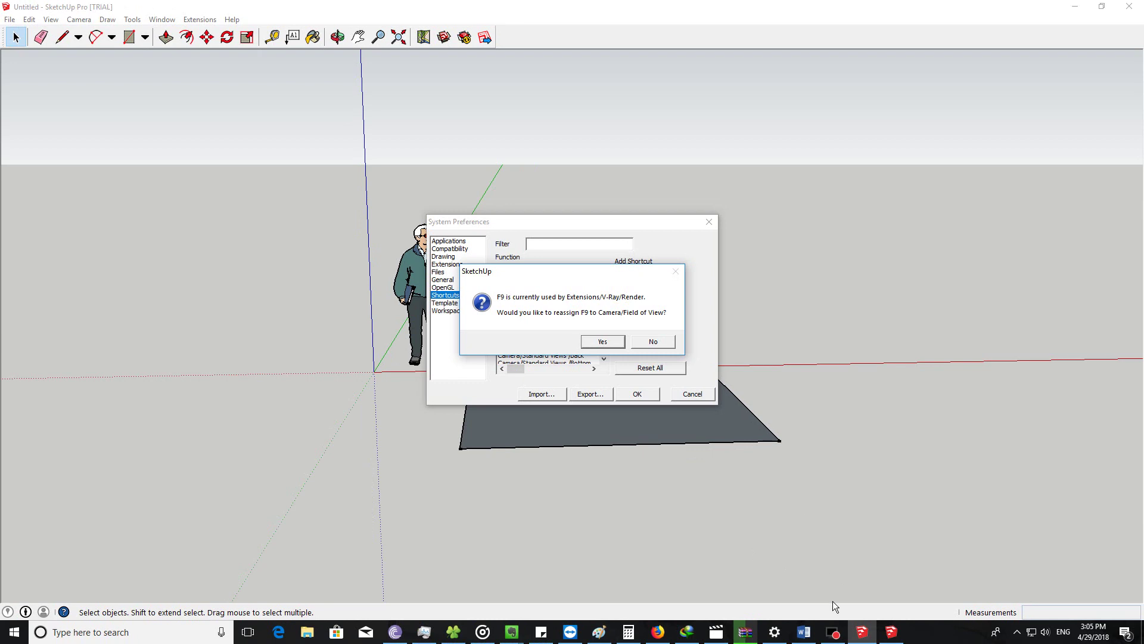
Step: Decline the reassignment, keeping F9 on V-Ray Render, and switch to Word
left_click(891, 633)
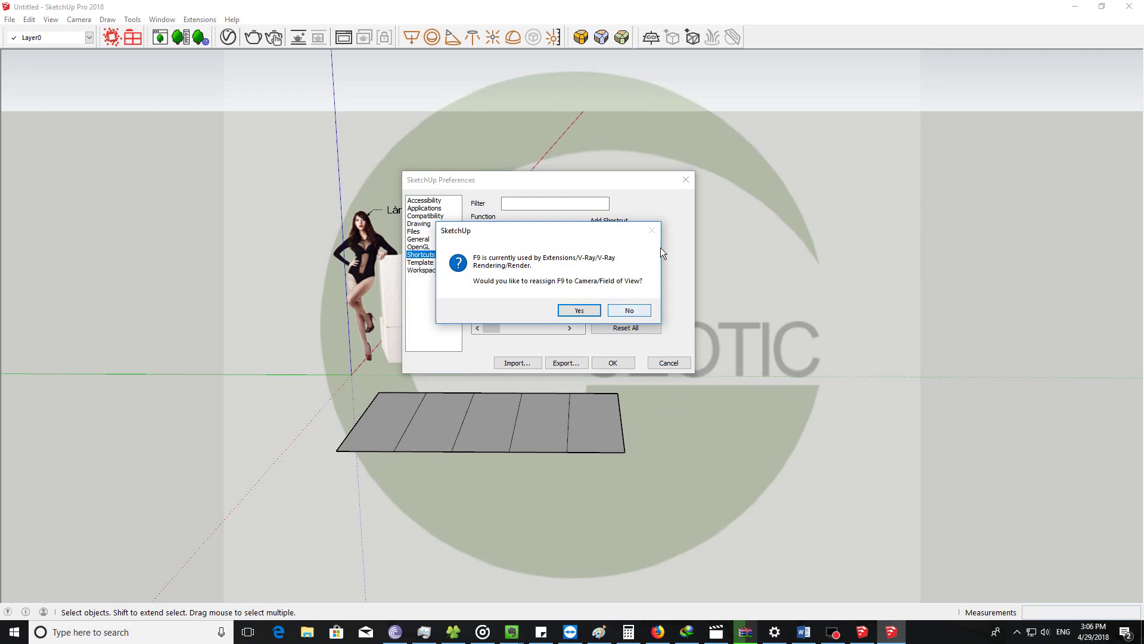
left_click(643, 311)
left_click(554, 202)
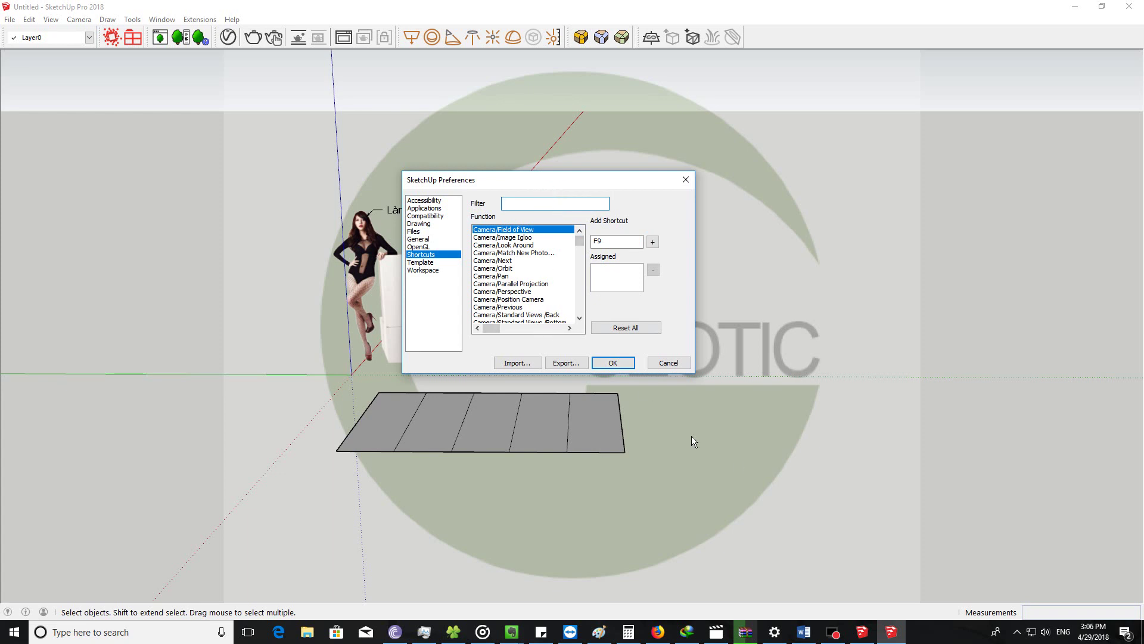
left_click(803, 631)
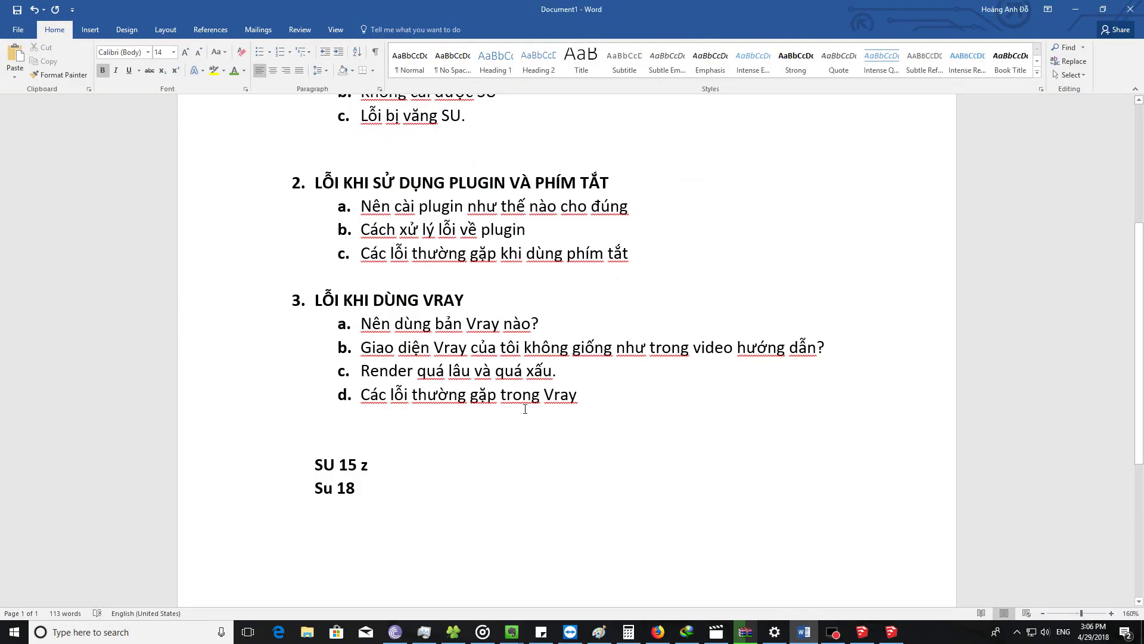
Step: Delete the 'SU 15 z' and 'Su 18' lines below the V-Ray list
scroll(525, 409, "up", 3)
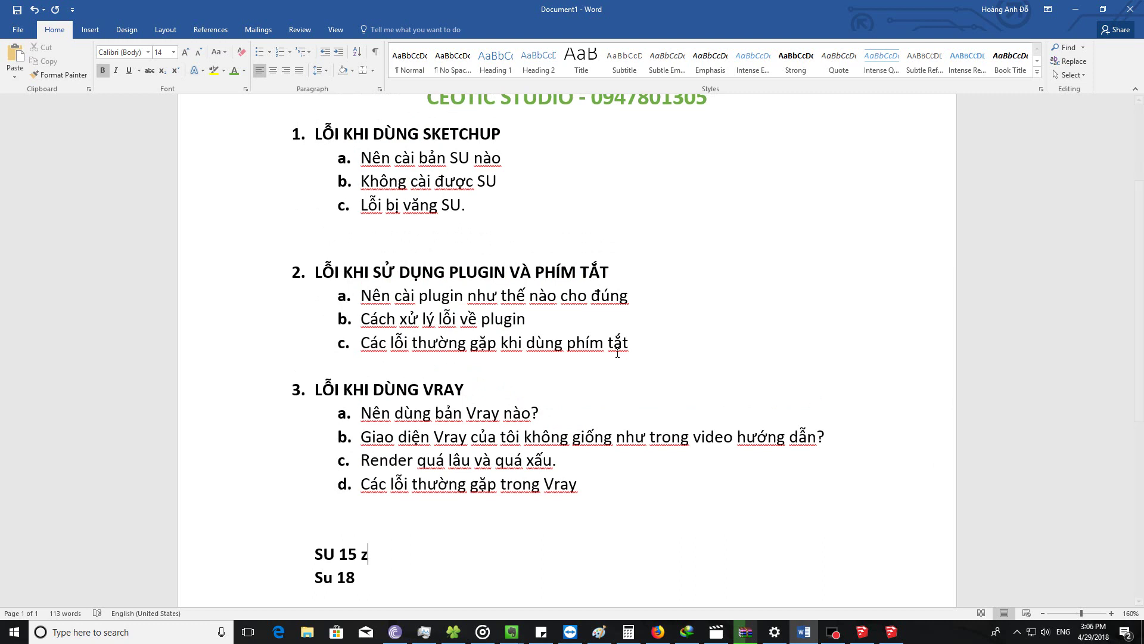
left_click_drag(389, 581, 299, 539)
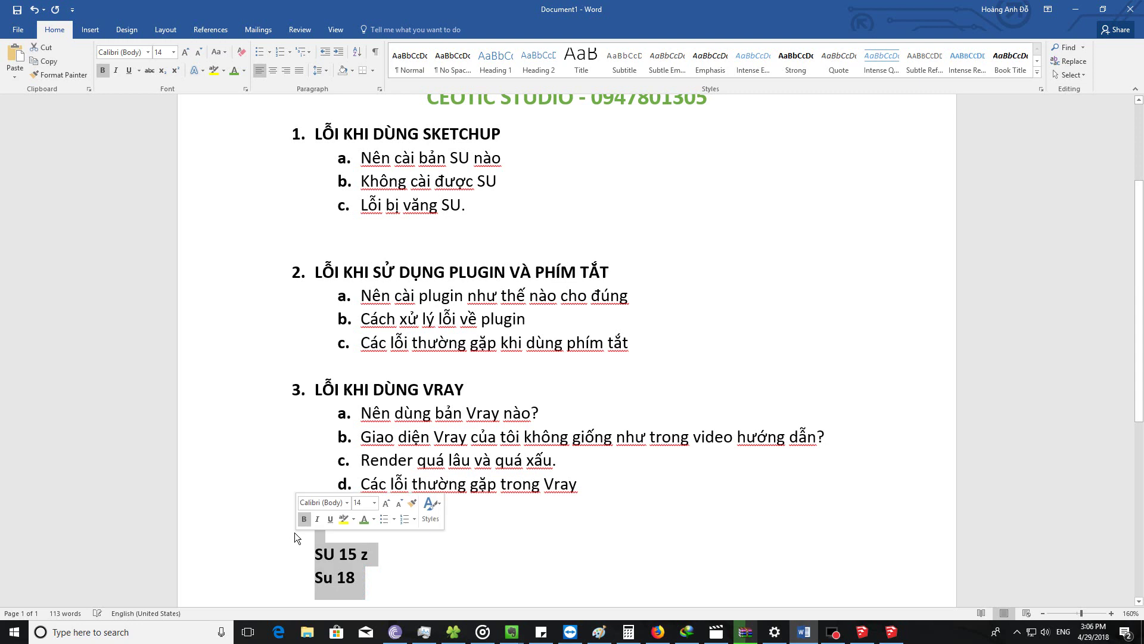
key("Delete")
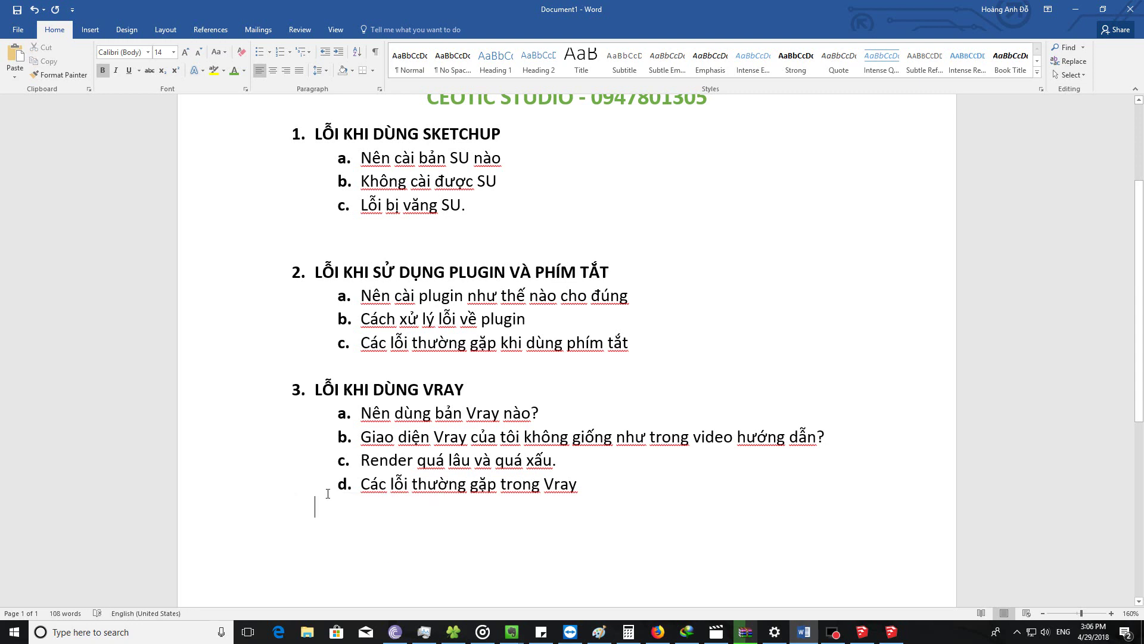
Step: Highlight the Vray heading and question, remove a stray 't' after item 3a, and move below item d
left_click_drag(477, 391, 287, 392)
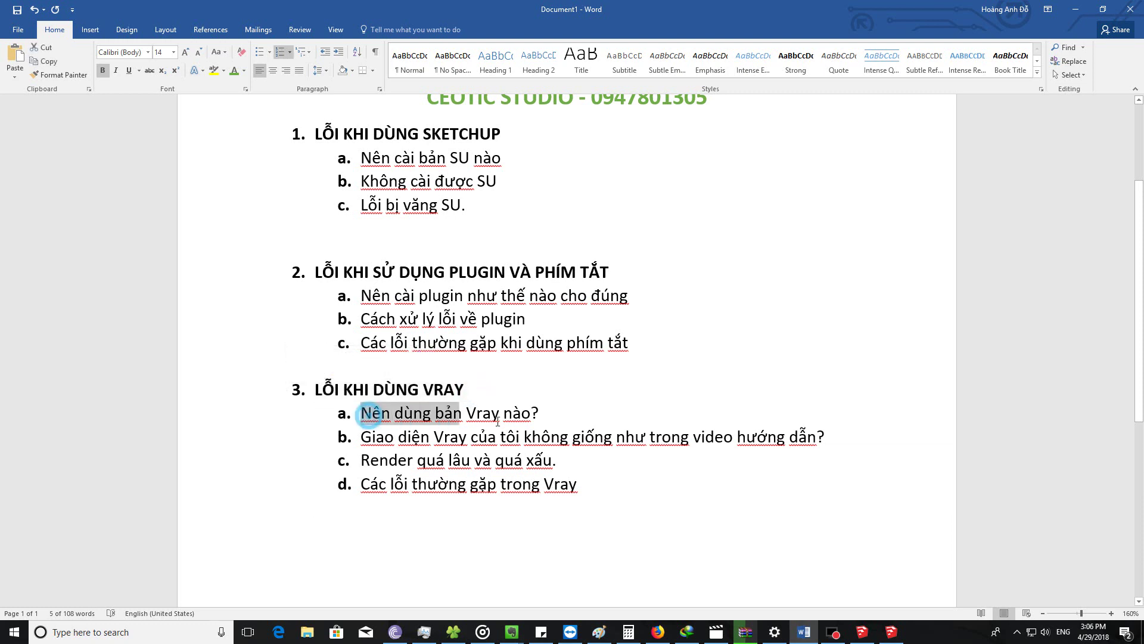
left_click_drag(366, 416, 539, 415)
left_click(550, 417)
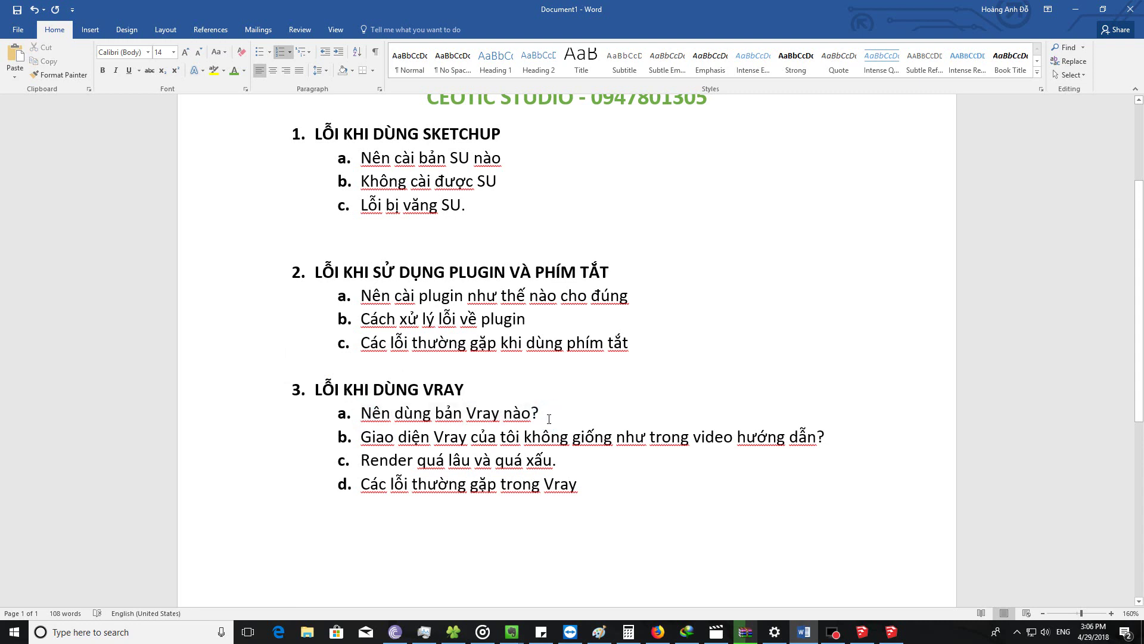
type("t")
key("BackSpace")
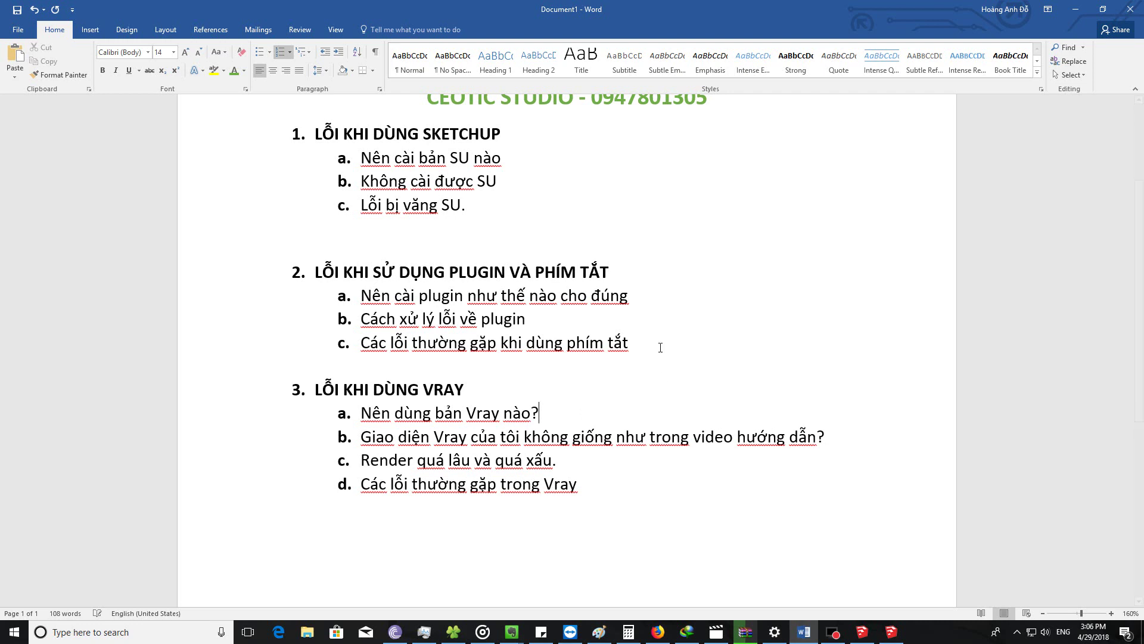
scroll(418, 416, "down", 2)
left_click(418, 417)
Step: Type the version lines Vray 2.0, vray 3.0 beta and vray 3.4.01-3.4.04
type("Vray 2")
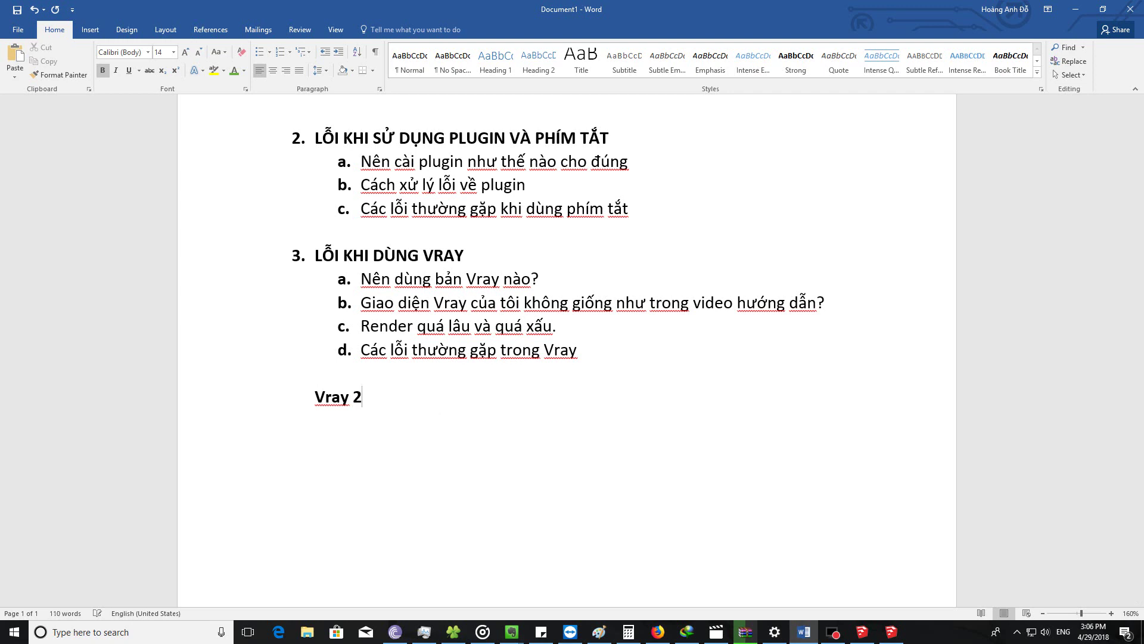
type(".0")
key("Return")
type("vray 3.0 beta")
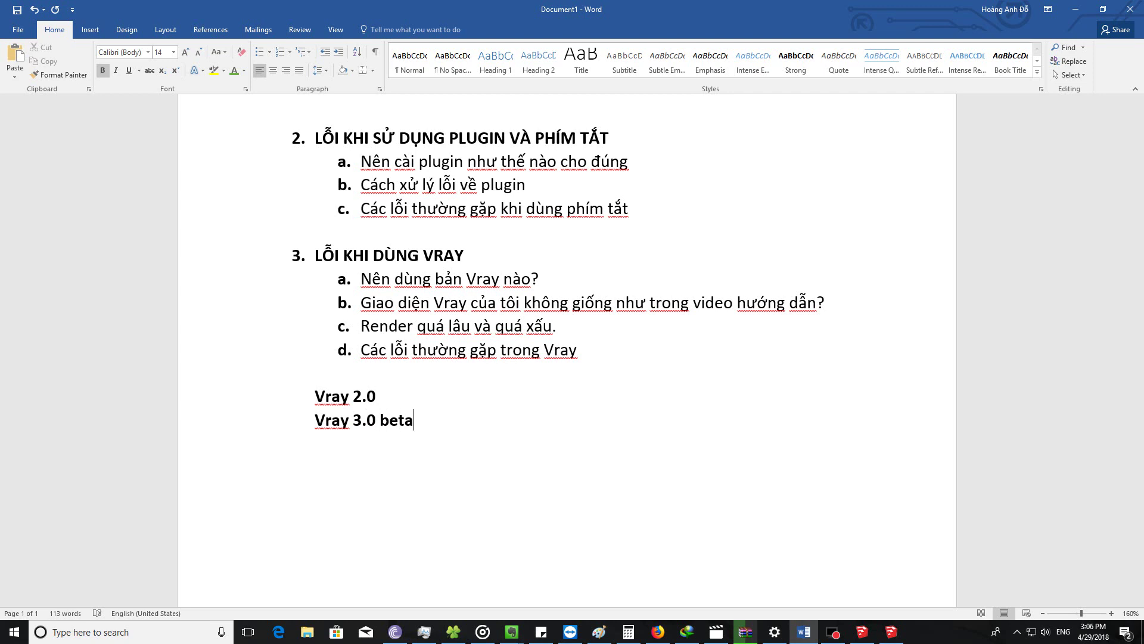
key("Return")
type("vray 3.4")
type(".01-3.0")
key("BackSpace")
type("4.04")
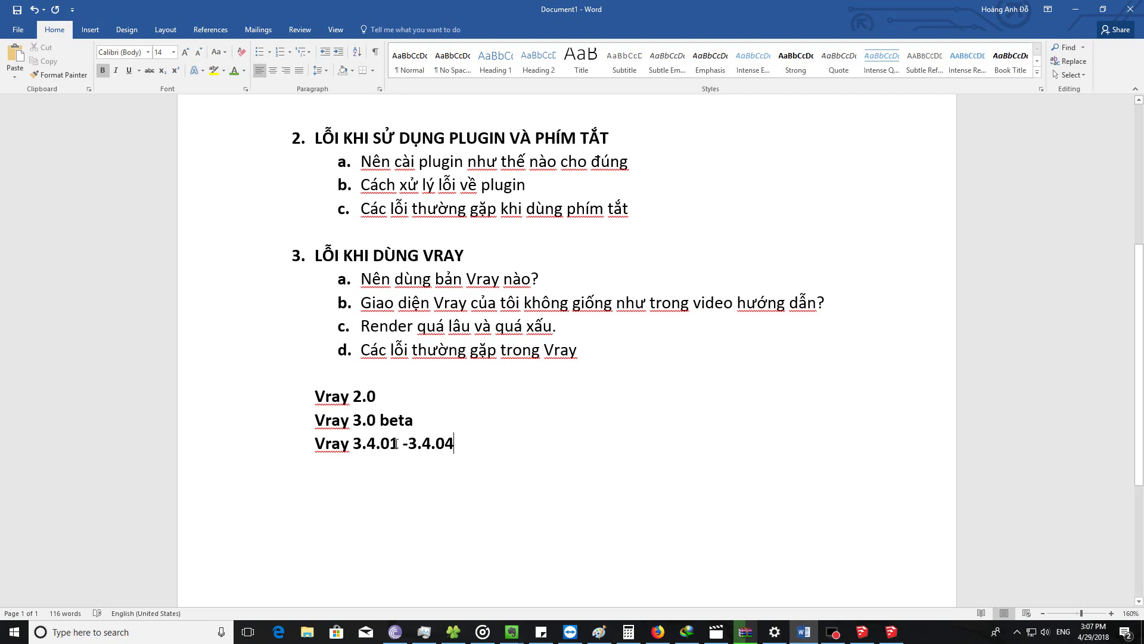
Step: Add the line Vray 3.6.01 -3.6.02, fixing the mistyped version number
key("Return")
type("Vray 3.60.0")
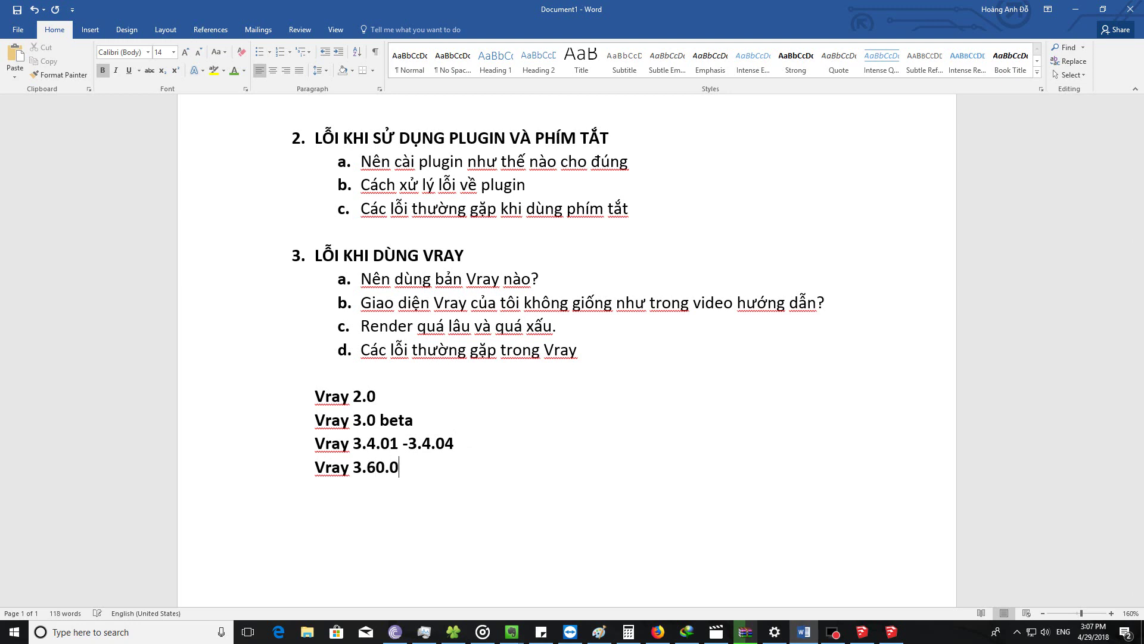
key("BackSpace")
key("BackSpace")
key("BackSpace")
type(".01 ")
type("-3.6.02")
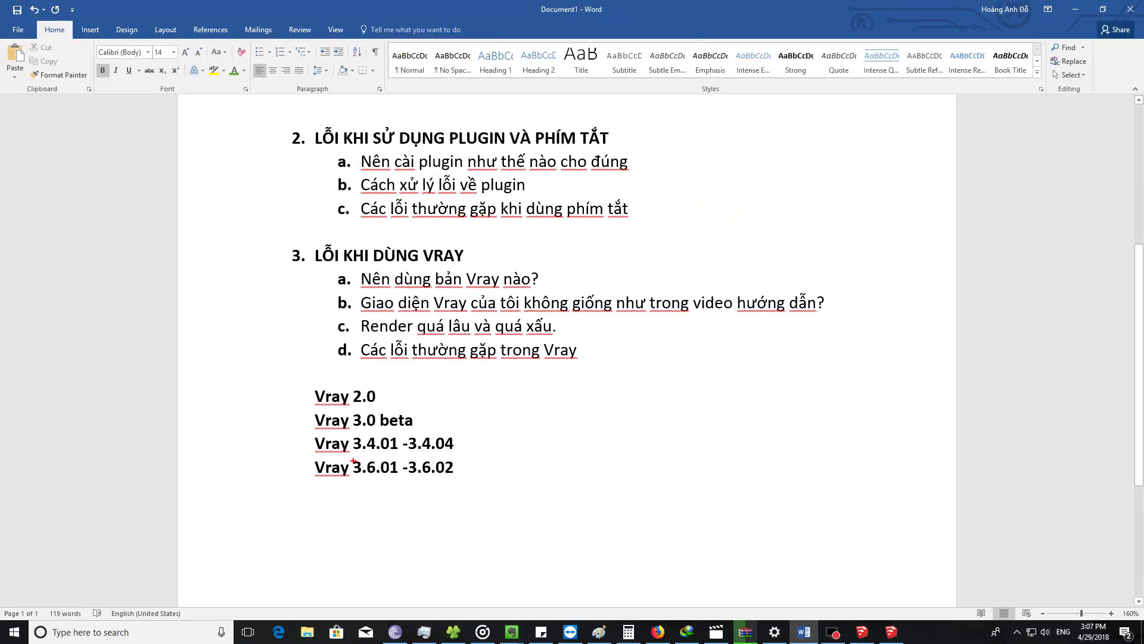
Step: Outline the 3.6.01 and 3.6.02 versions on screen, then clear the annotations
left_click_drag(348, 458, 401, 478)
left_click_drag(408, 457, 461, 478)
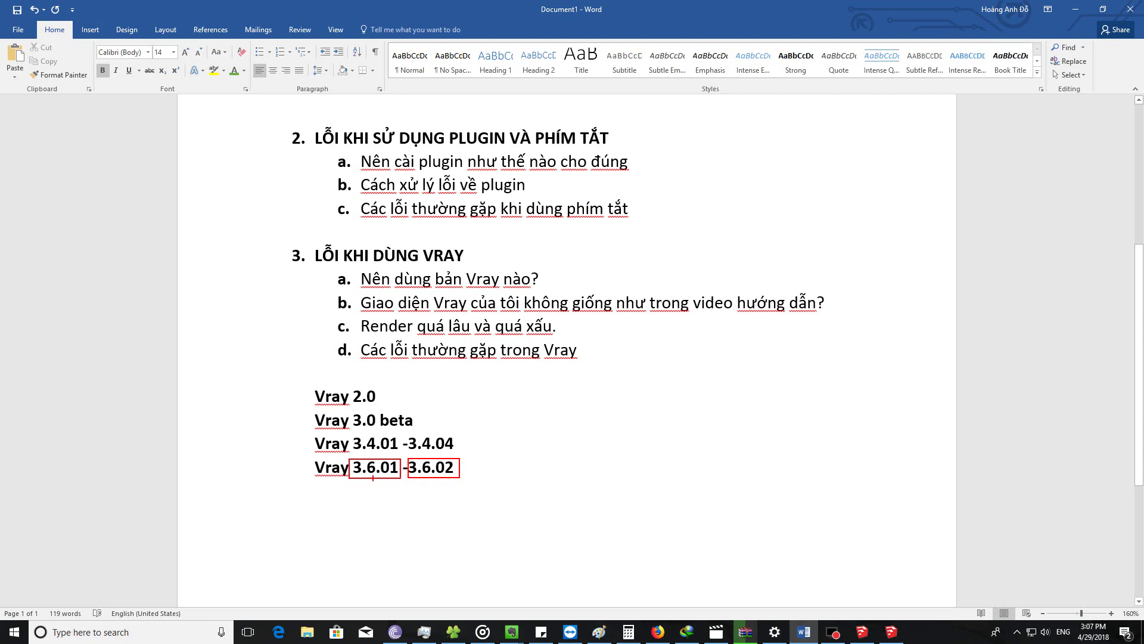
left_click_drag(303, 445, 308, 444)
key("Escape")
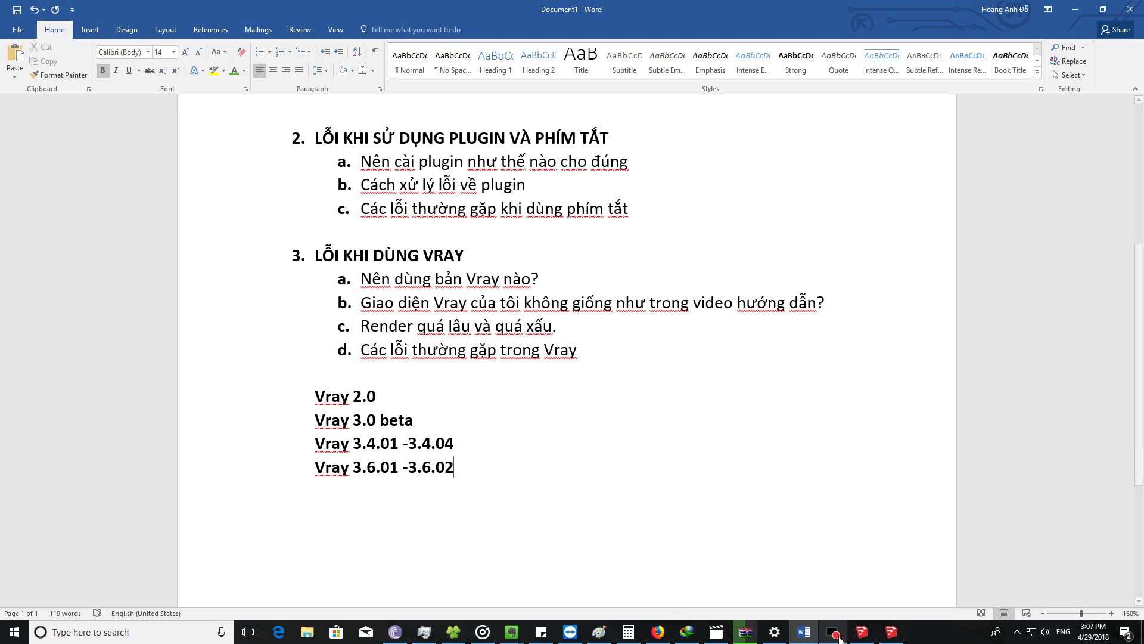
Step: Dismiss the System Preferences shortcut prompts in both SketchUp windows without saving changes
key("alt+Tab")
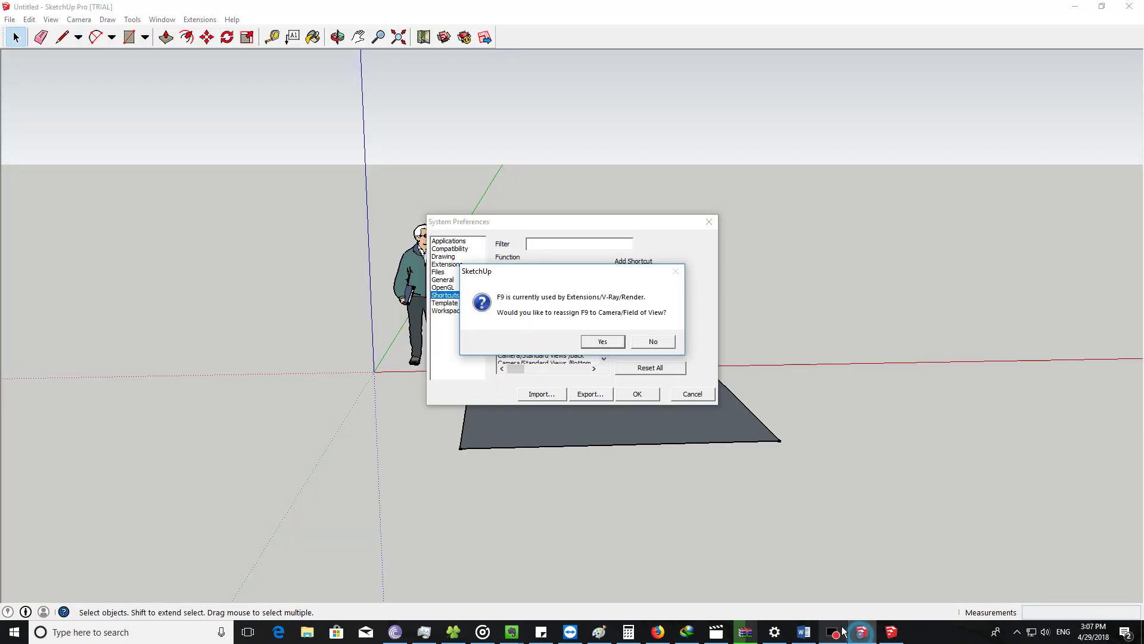
left_click(658, 343)
left_click(691, 394)
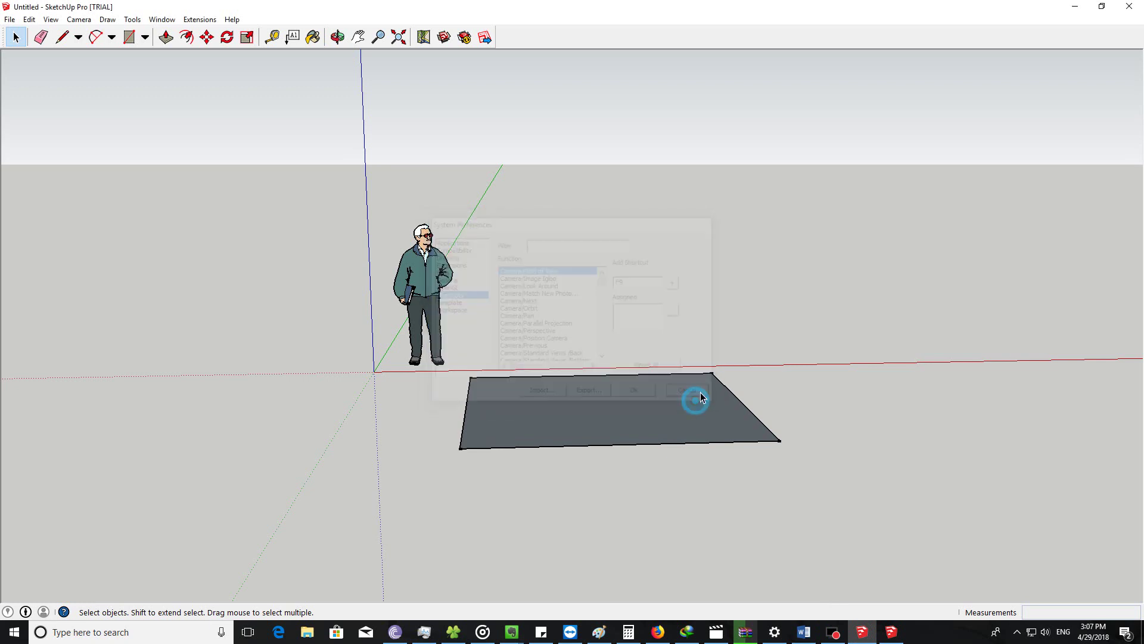
left_click(891, 633)
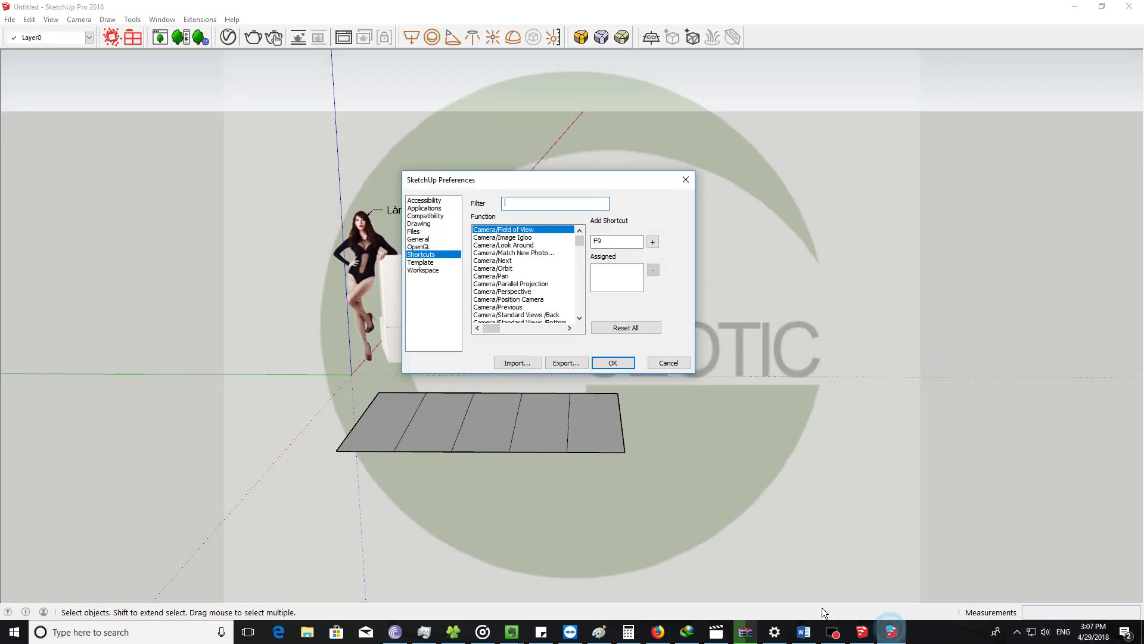
left_click(664, 361)
Step: Review the texture list in the V-Ray File Path Editor, then close it
left_click(200, 19)
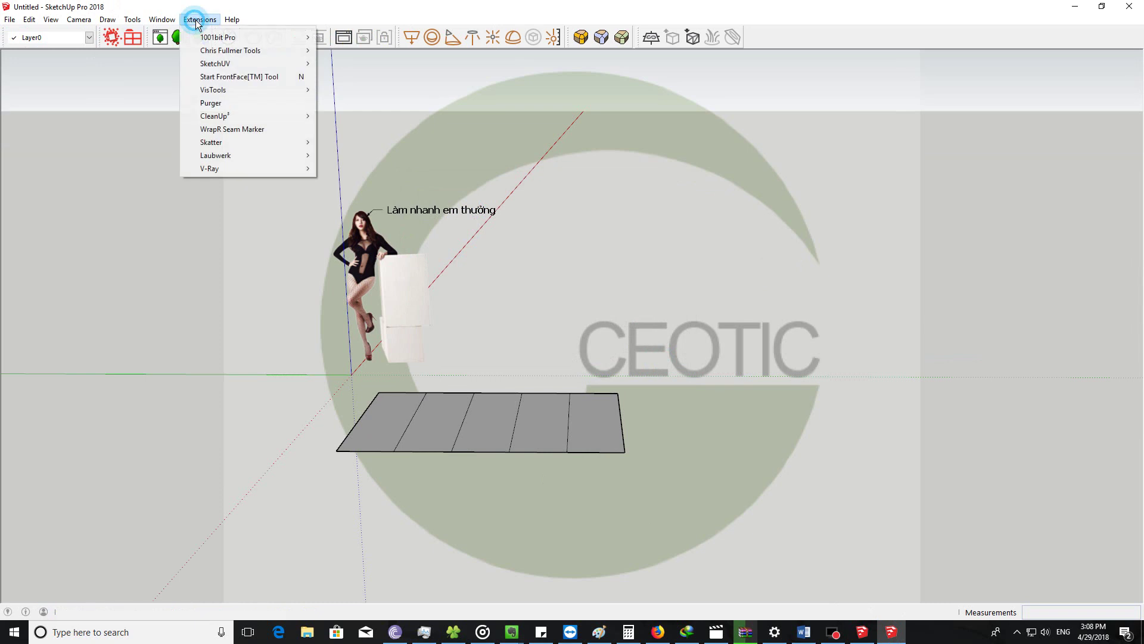
mouse_move(210, 168)
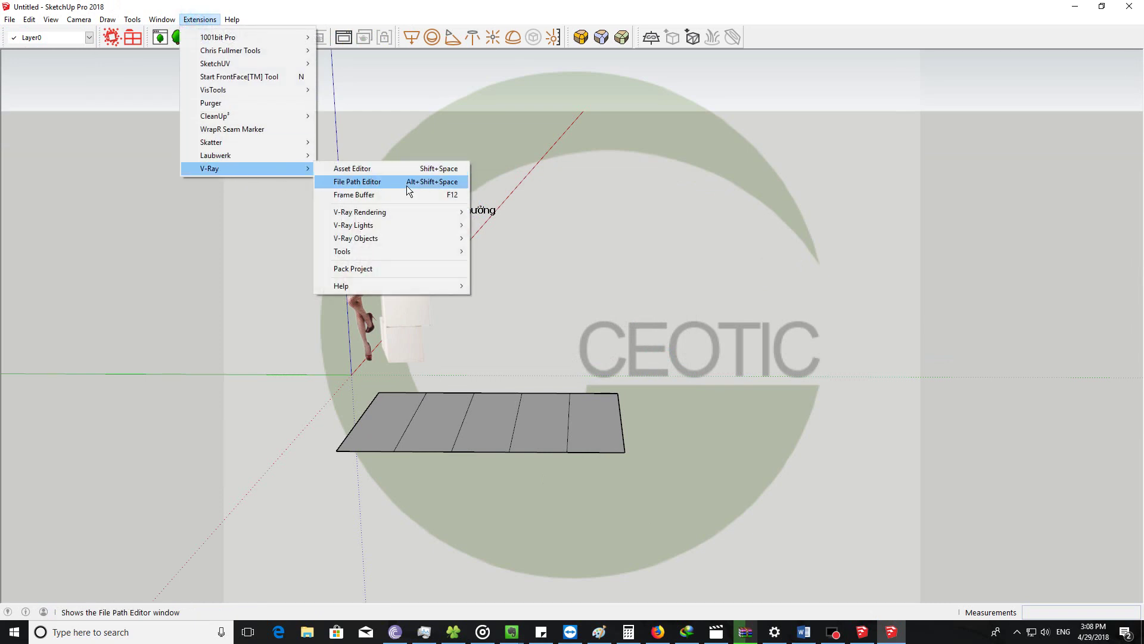
left_click(408, 185)
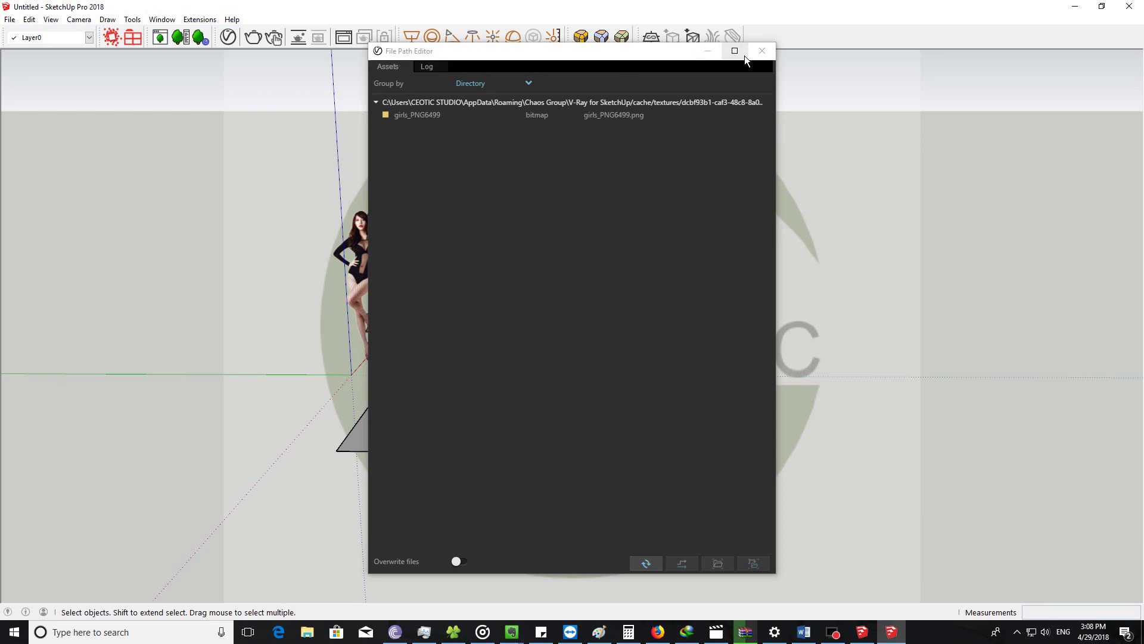
left_click(761, 53)
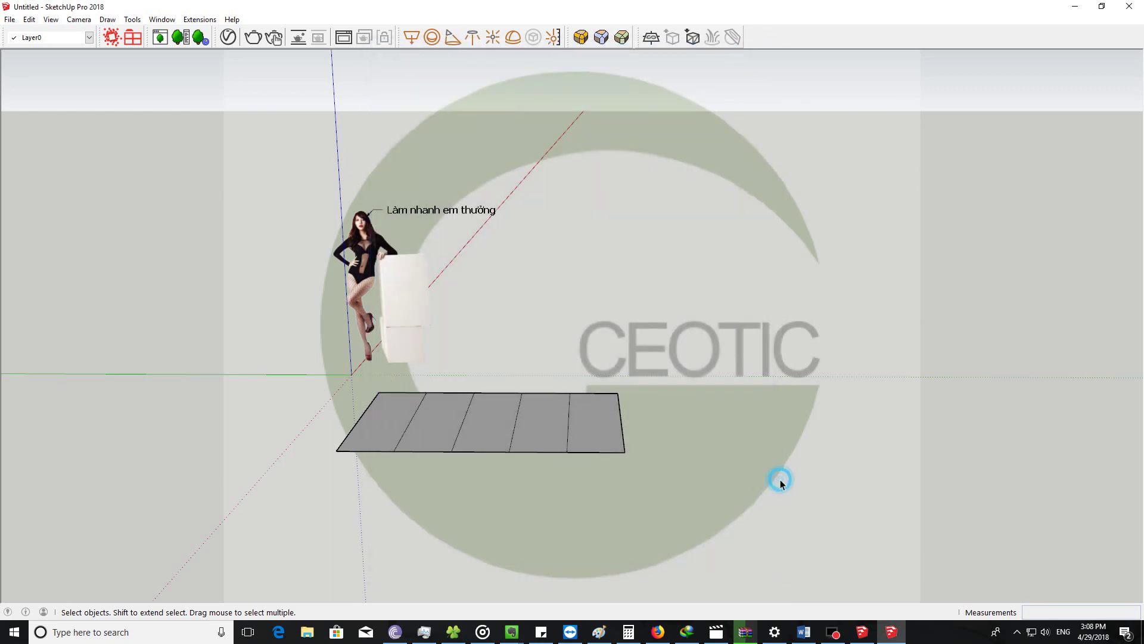
Step: Underline item b and the 3.6.01 and 3.0 beta versions in Word, then return to SketchUp
left_click(866, 634)
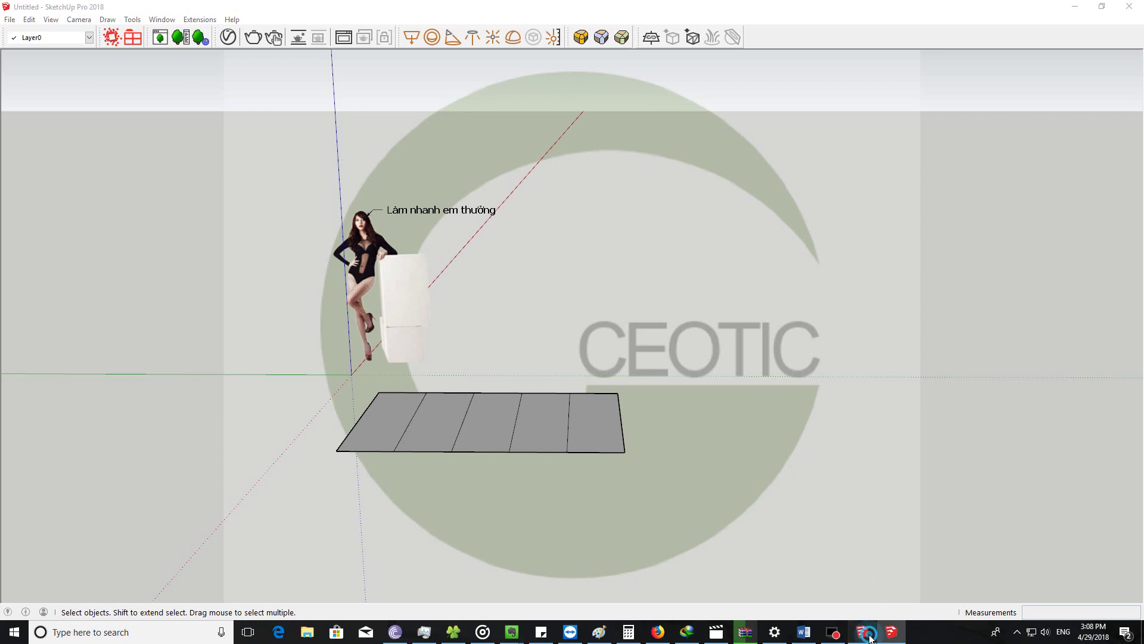
left_click(804, 631)
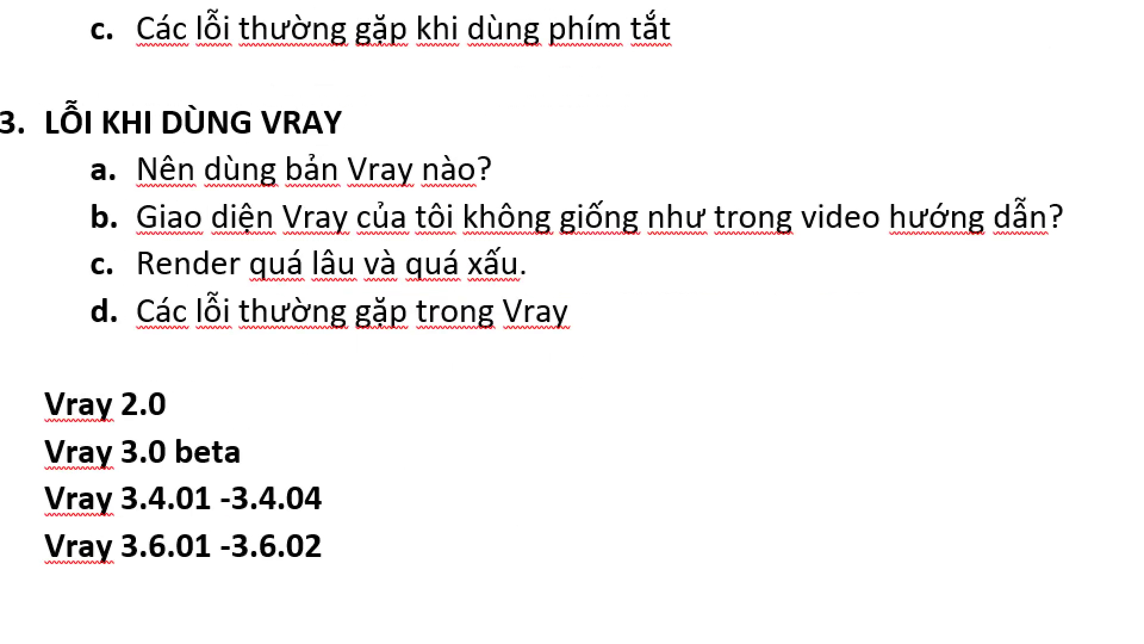
left_click(564, 379)
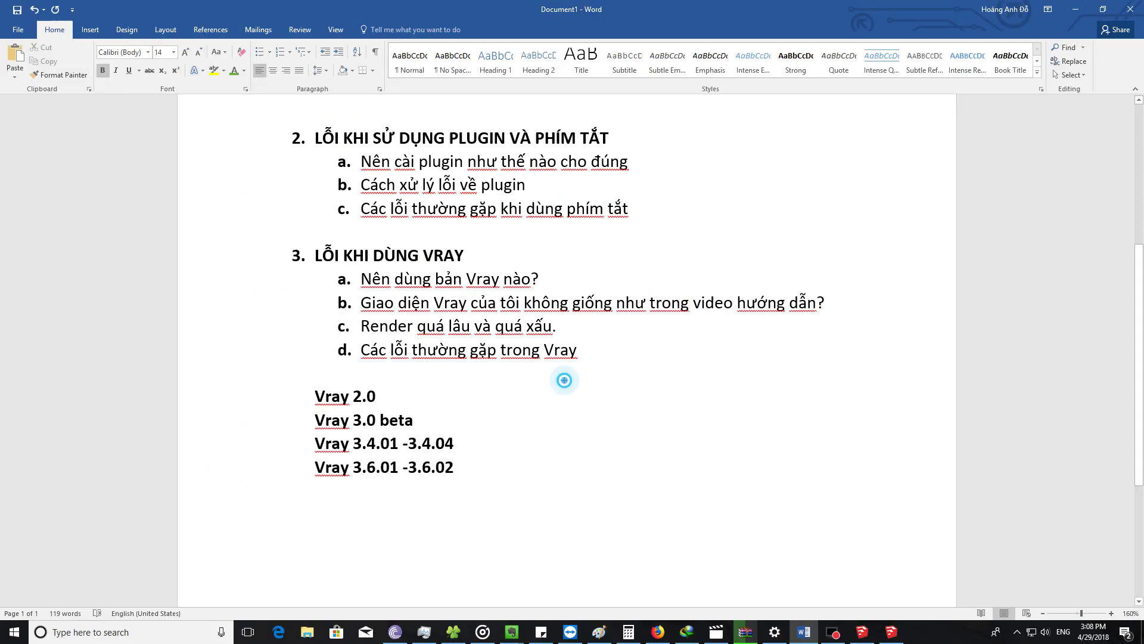
mouse_move(325, 314)
left_mouse_down()
mouse_move(821, 314)
mouse_move(841, 286)
mouse_move(372, 292)
mouse_move(317, 317)
left_mouse_up()
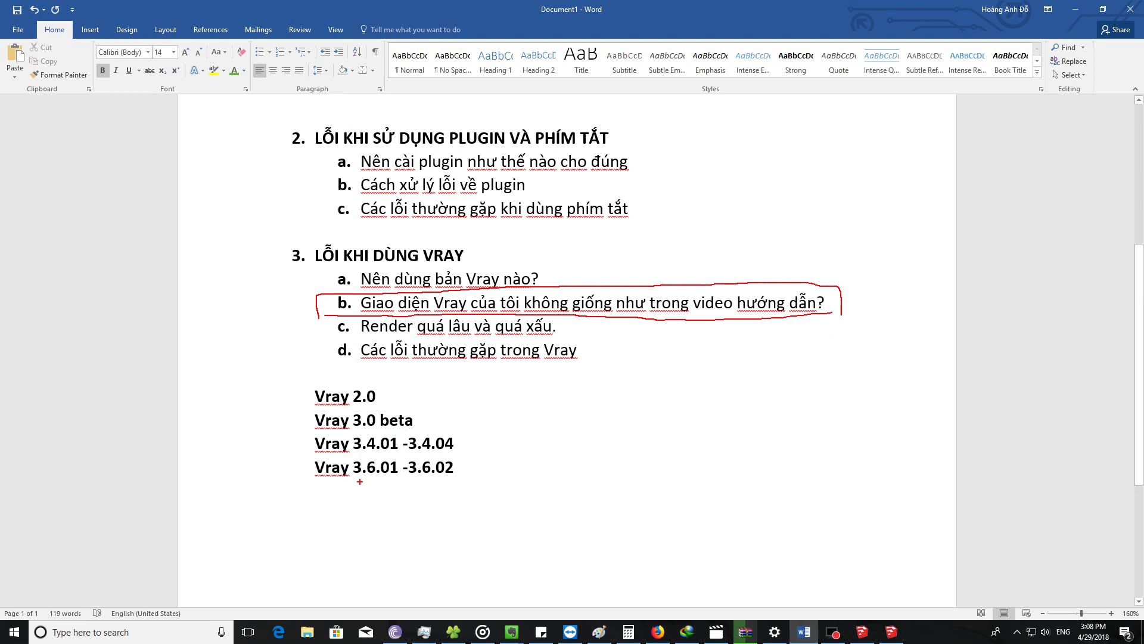
left_click_drag(354, 477, 391, 478)
left_click_drag(352, 429, 411, 428)
key("Escape")
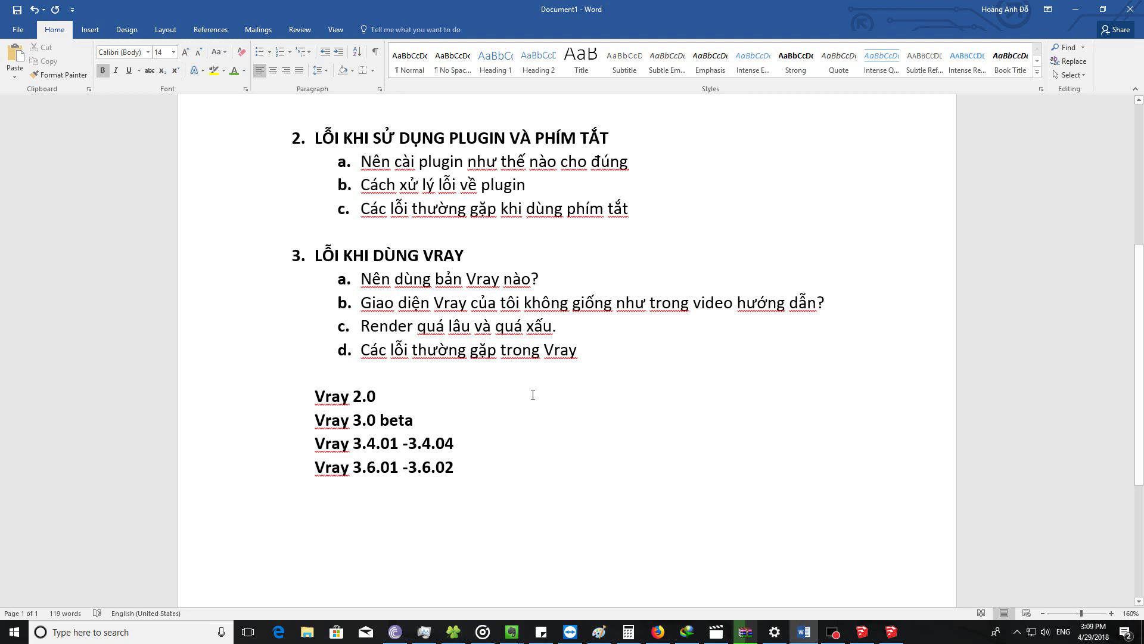
left_click(862, 632)
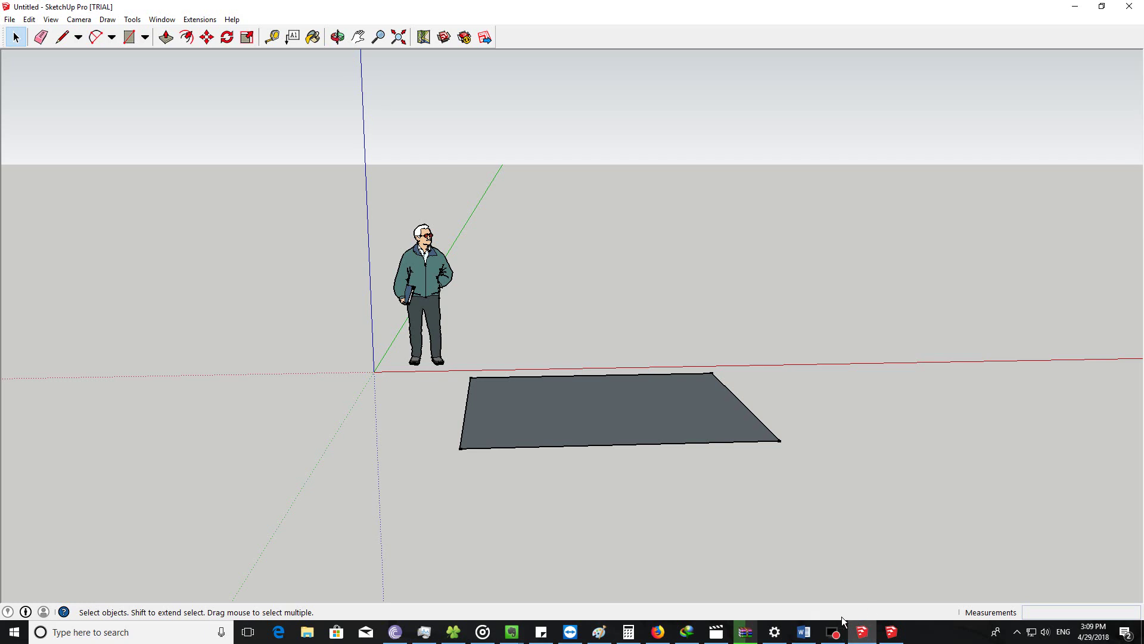
Step: Expand the V-Ray Asset Editor in the SketchUp 2018 window and show its render Settings
left_click(891, 632)
left_click(612, 430)
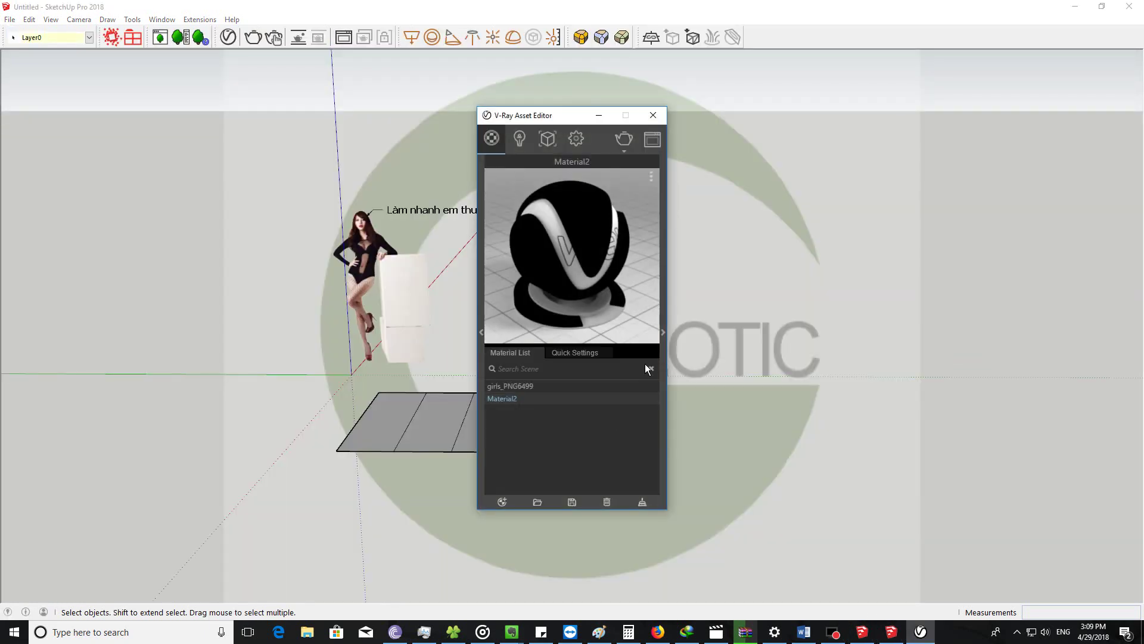
left_click(661, 332)
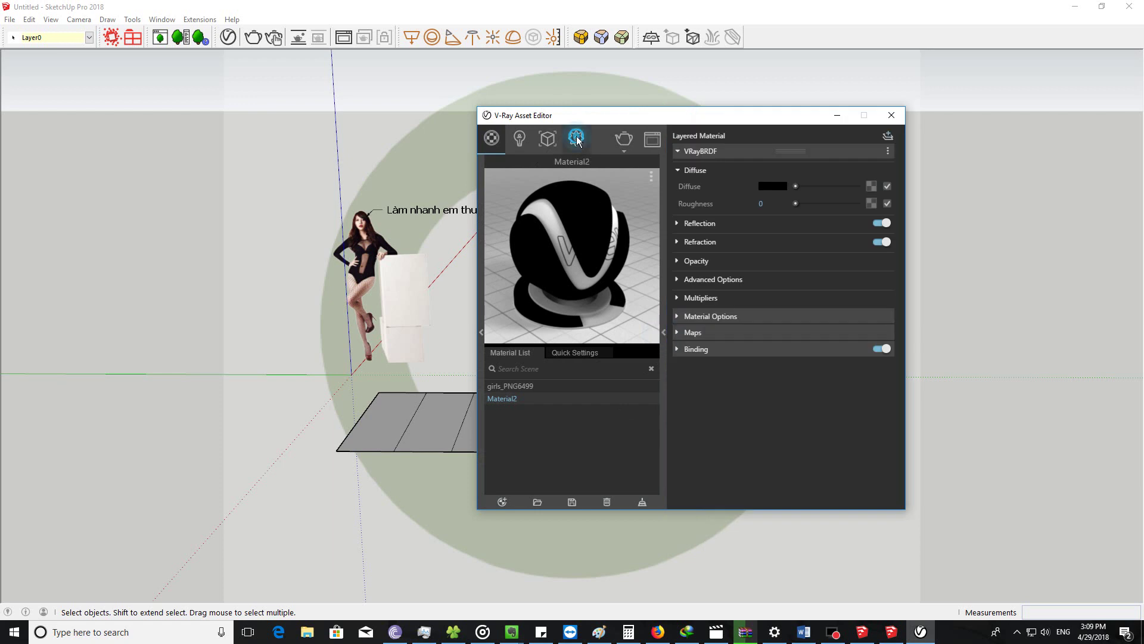
left_click(576, 139)
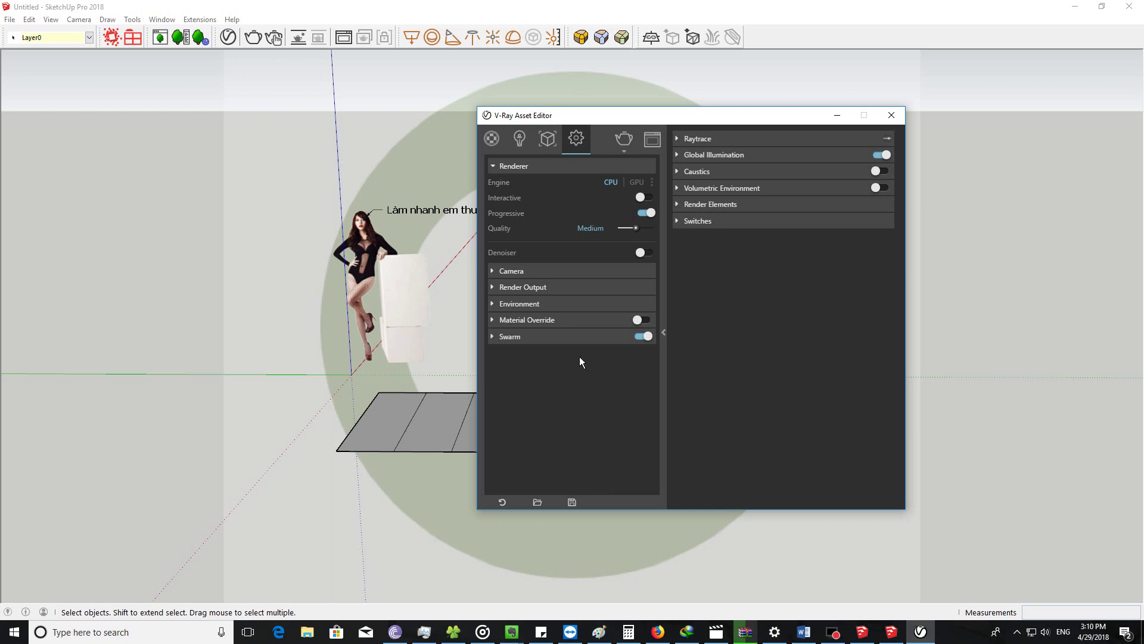
Step: Revert the V-Ray render settings to their defaults and minimise all windows to the desktop
left_click(590, 162)
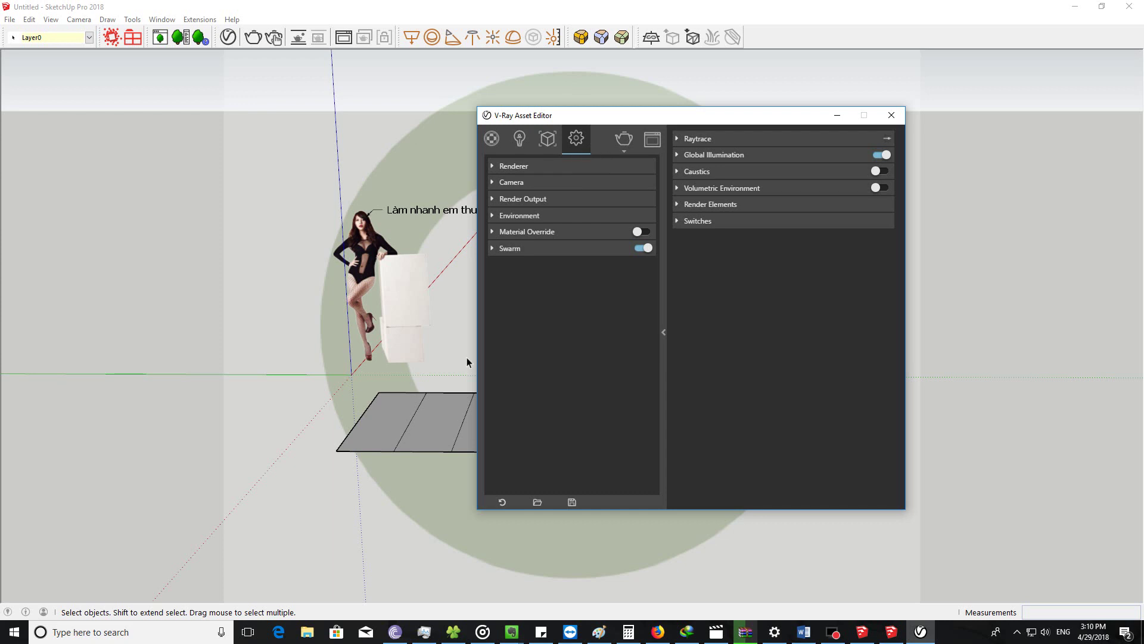
left_click(506, 503)
left_click(578, 167)
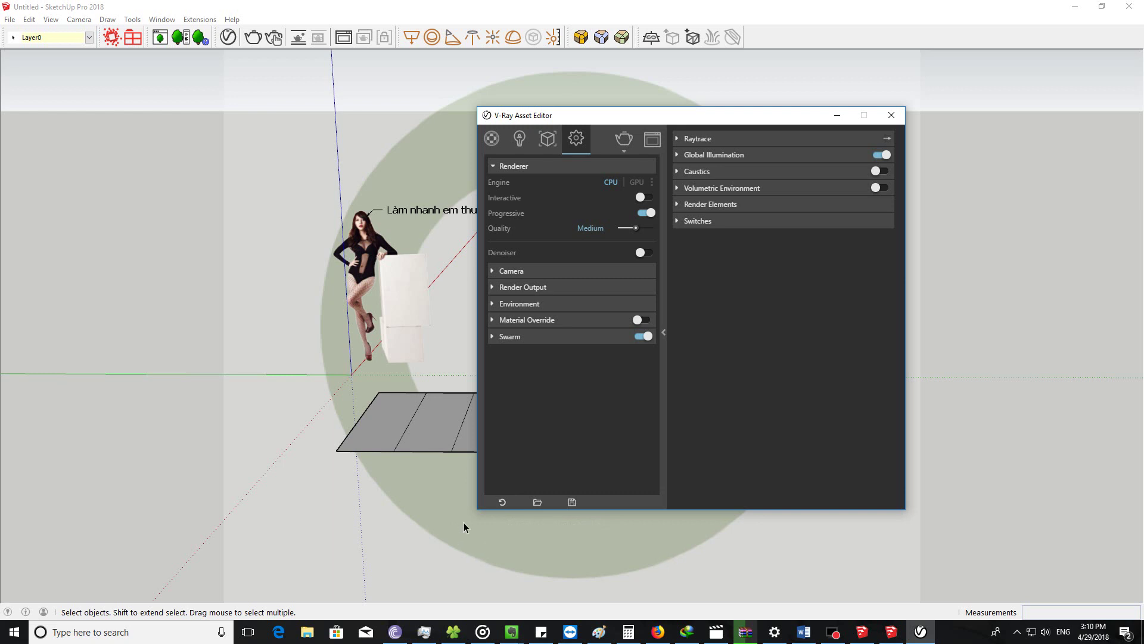
key("super+d")
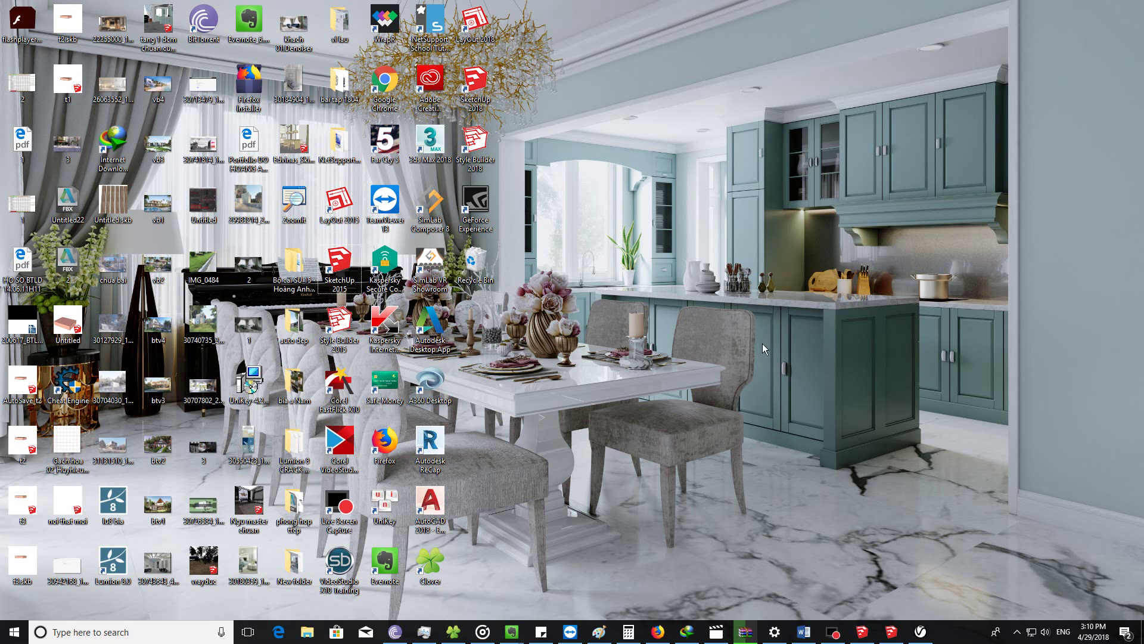
Step: Restore SketchUp, open the V-Ray Asset Editor and move it aside from the floor slab
left_click(892, 632)
left_click(649, 503)
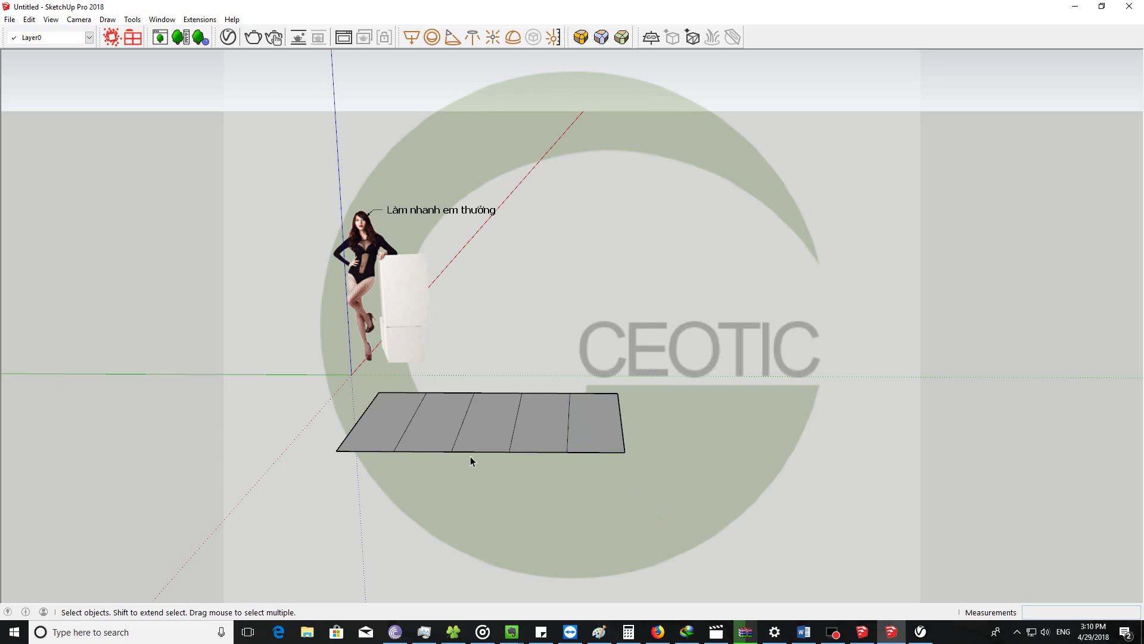
middle_click_drag(470, 456, 463, 457)
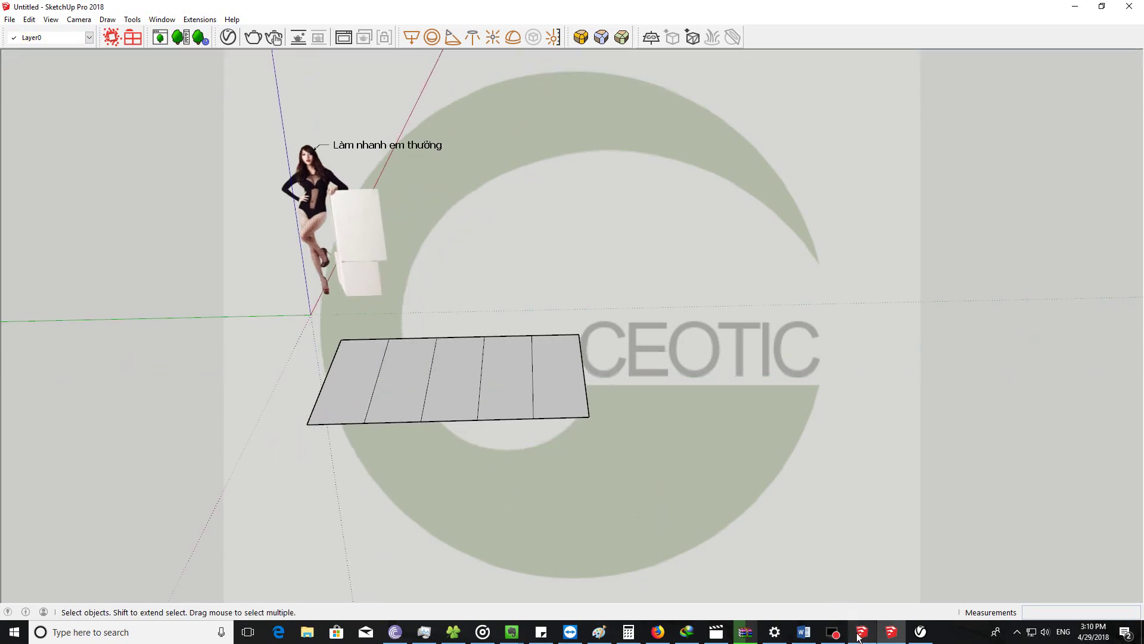
left_click(228, 37)
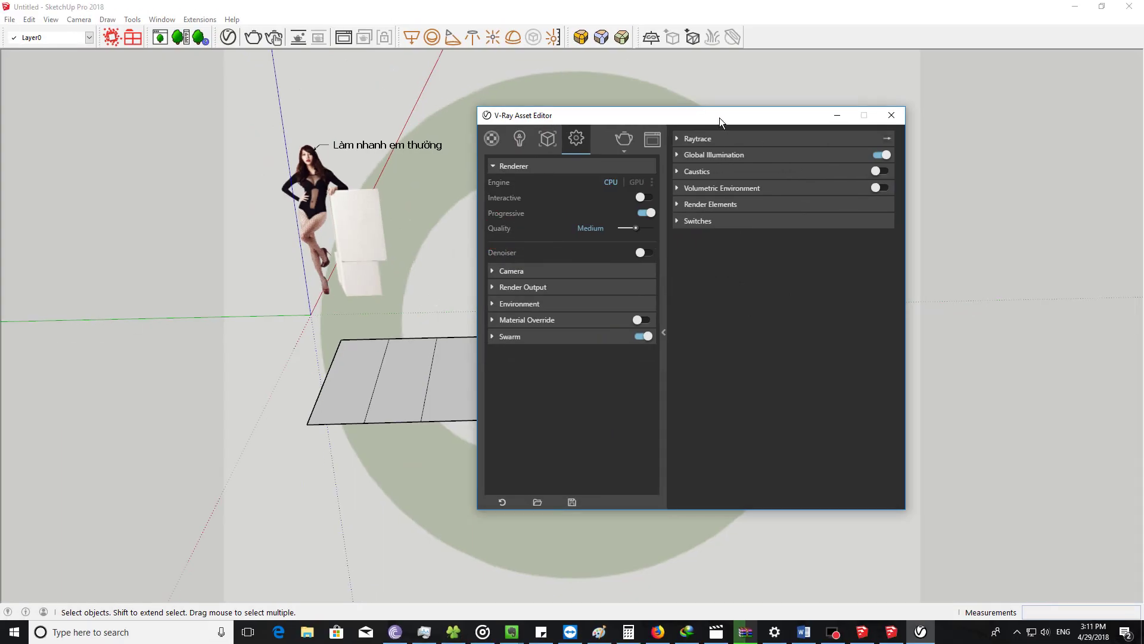
left_click_drag(721, 118, 852, 120)
mouse_move(425, 396)
middle_mouse_down()
mouse_move(370, 392)
mouse_move(366, 409)
mouse_move(296, 417)
middle_mouse_up()
Step: Push/Pull the five floor strips up into blocks of varied heights
key("p")
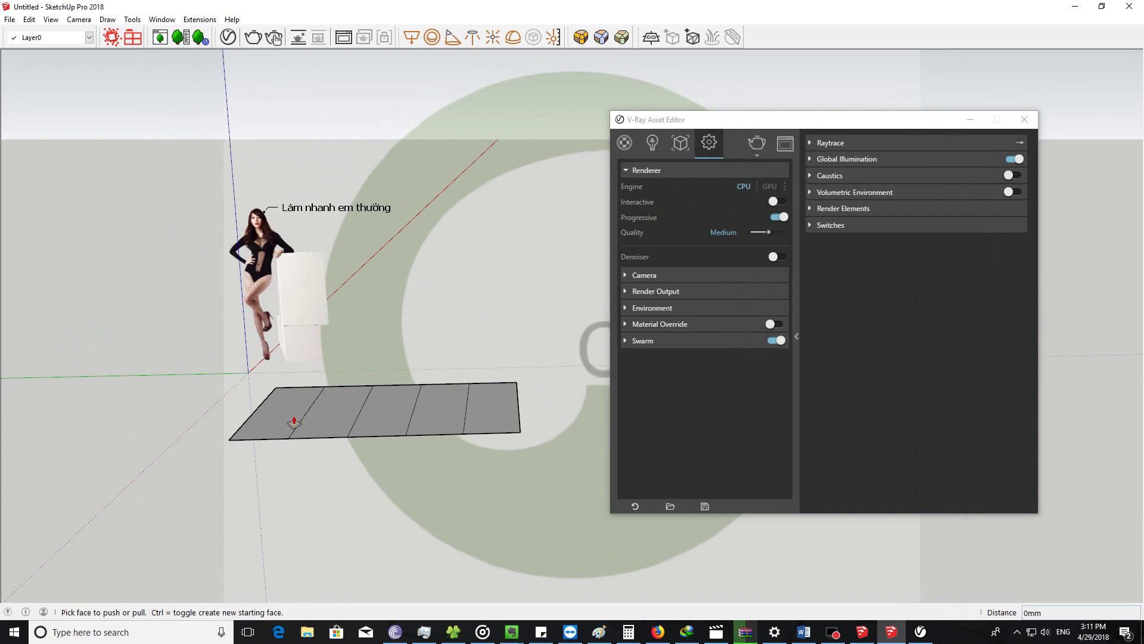
left_click(286, 416)
left_click_drag(285, 415, 283, 295)
left_click_drag(345, 408, 343, 370)
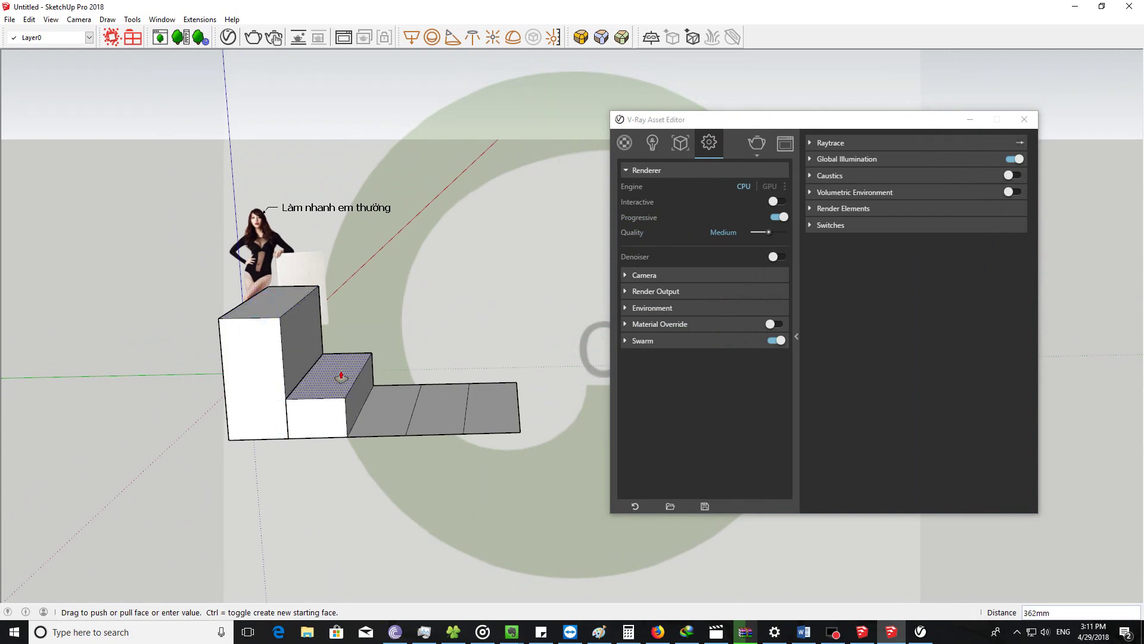
left_click_drag(393, 403, 393, 379)
left_click_drag(438, 411, 455, 312)
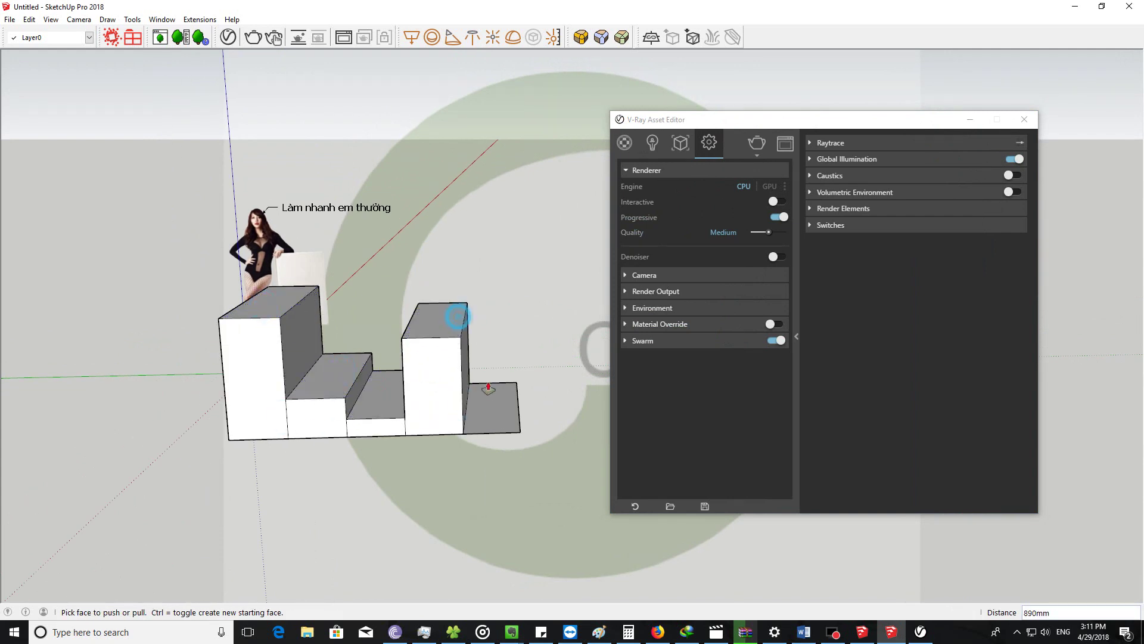
left_click_drag(491, 408, 493, 396)
left_click_drag(493, 282, 492, 262)
key("space")
Step: Turn on V-Ray Material Override and lower the render quality to Draft
left_click(770, 323)
mouse_move(310, 337)
middle_mouse_down()
mouse_move(527, 381)
mouse_move(395, 404)
mouse_move(421, 378)
middle_mouse_up()
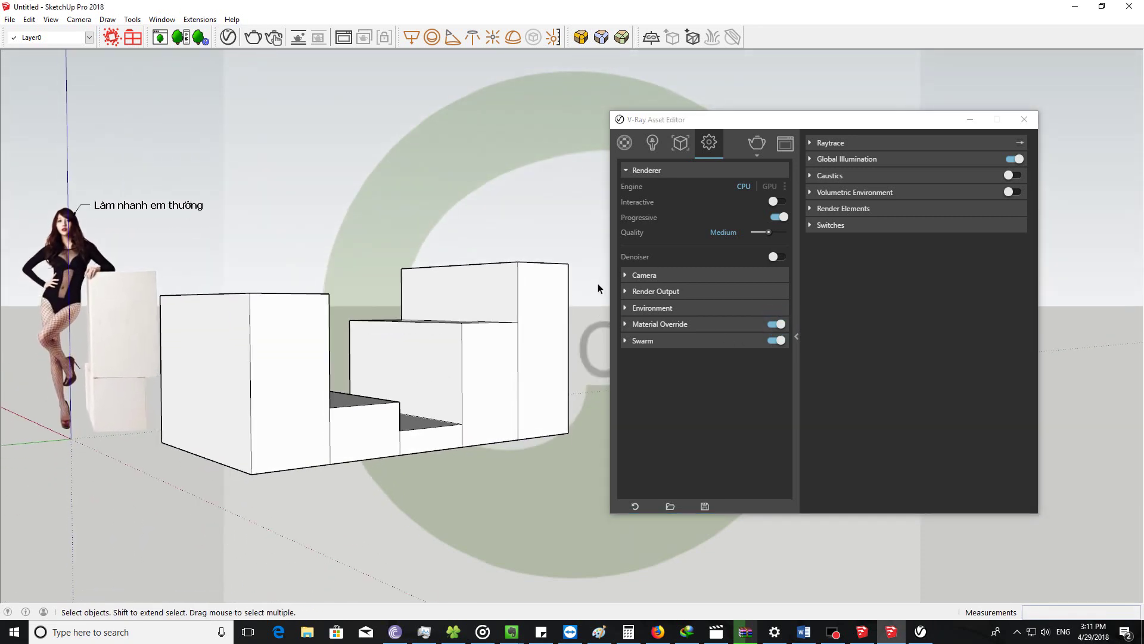
middle_click_drag(291, 341, 333, 296)
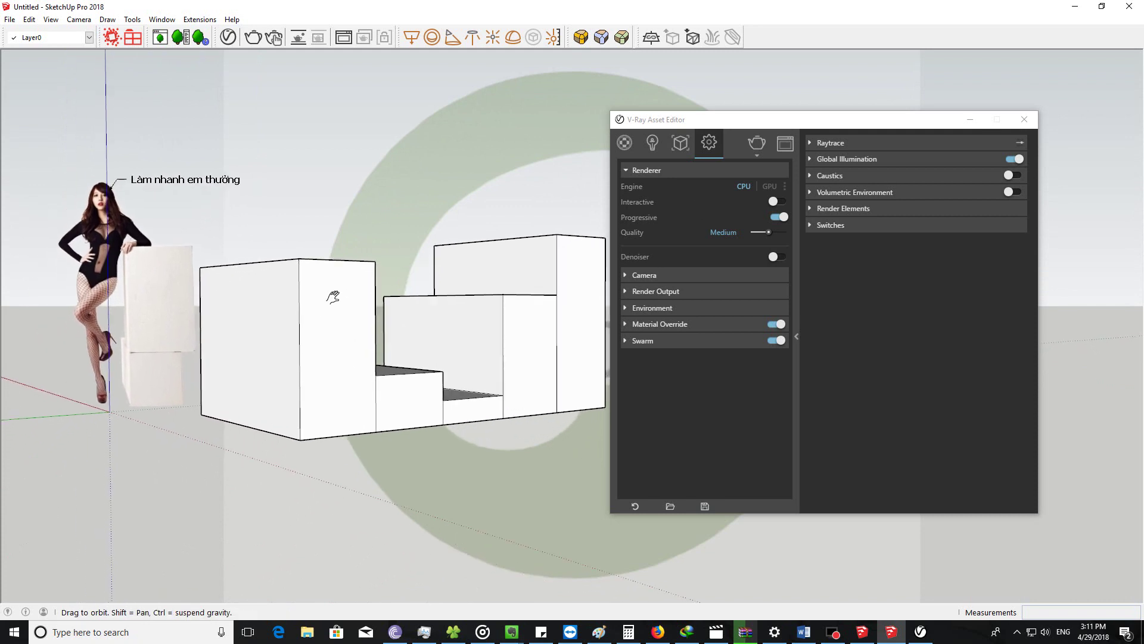
left_click_drag(773, 119, 842, 108)
middle_click_drag(427, 357, 499, 338)
key("space")
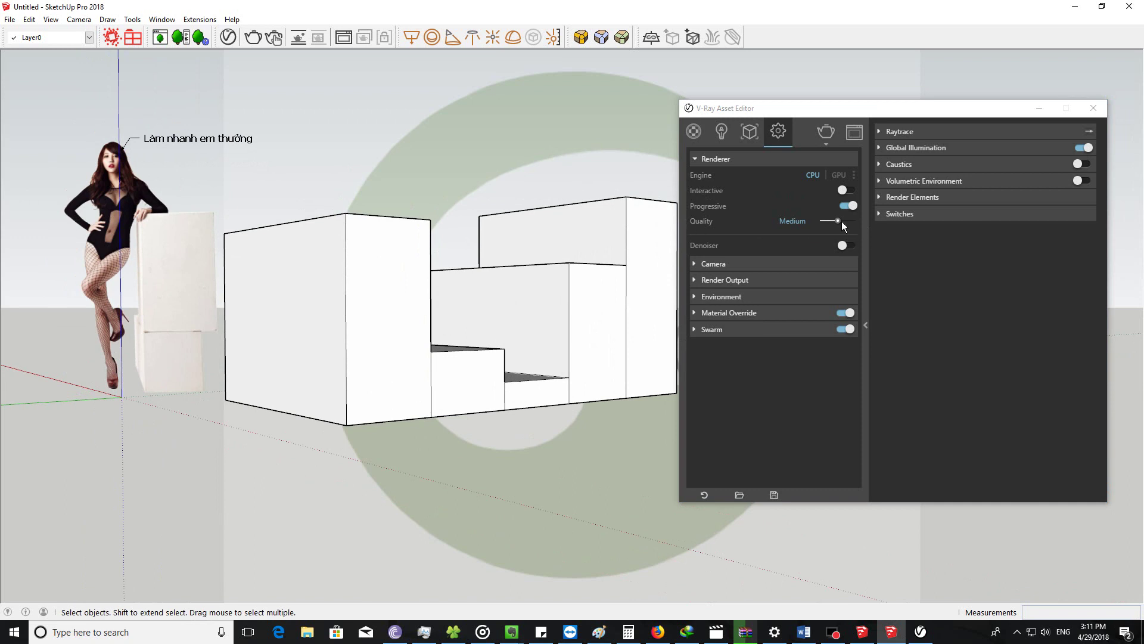
left_click_drag(840, 221, 825, 222)
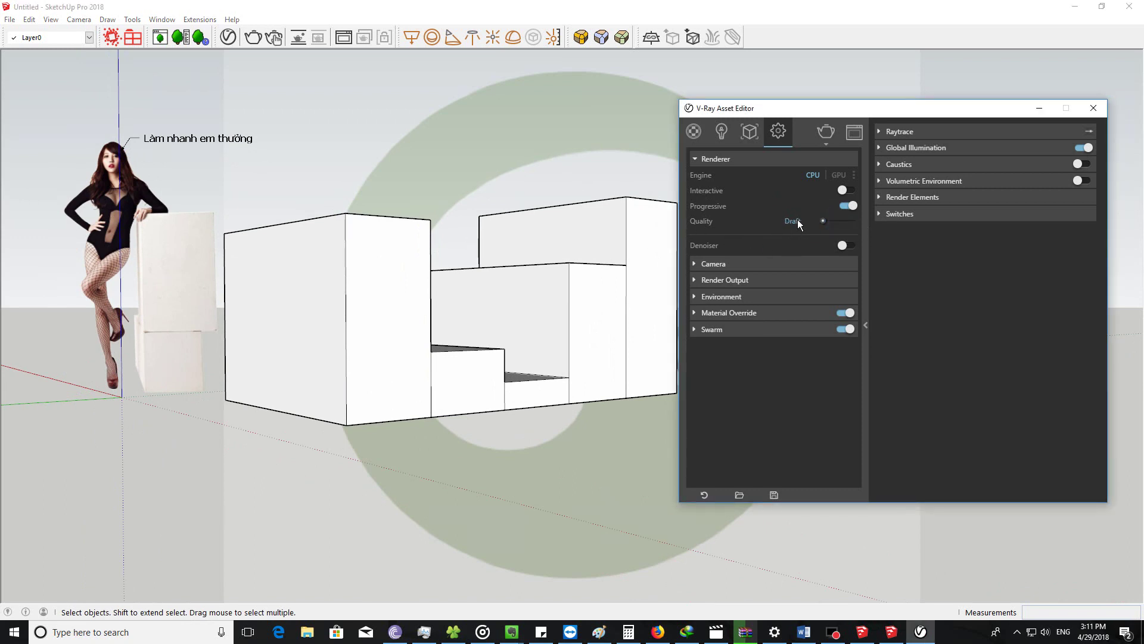
Step: Move the frame buffer left and render the scene at Medium quality
left_click(825, 134)
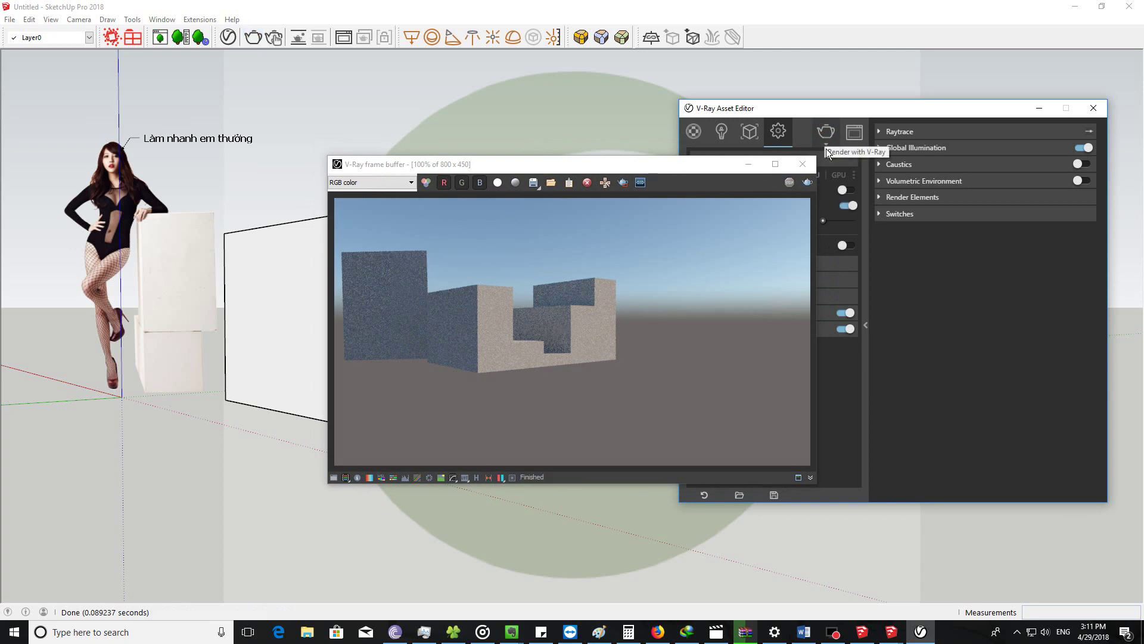
left_click_drag(622, 170, 457, 161)
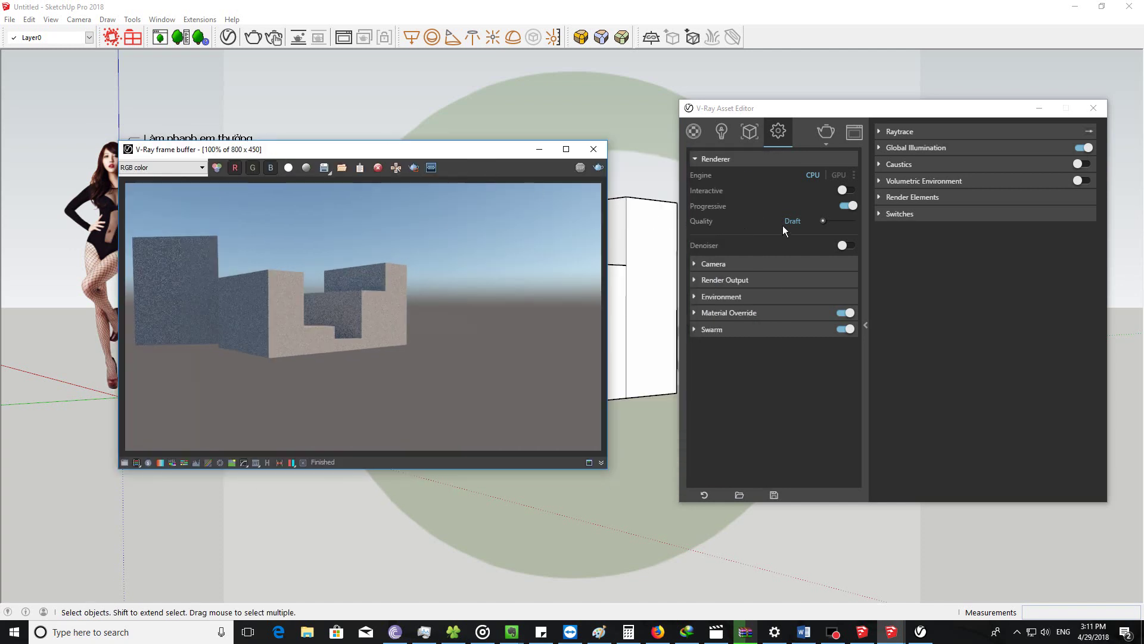
left_click(824, 221)
left_click_drag(829, 222, 836, 225)
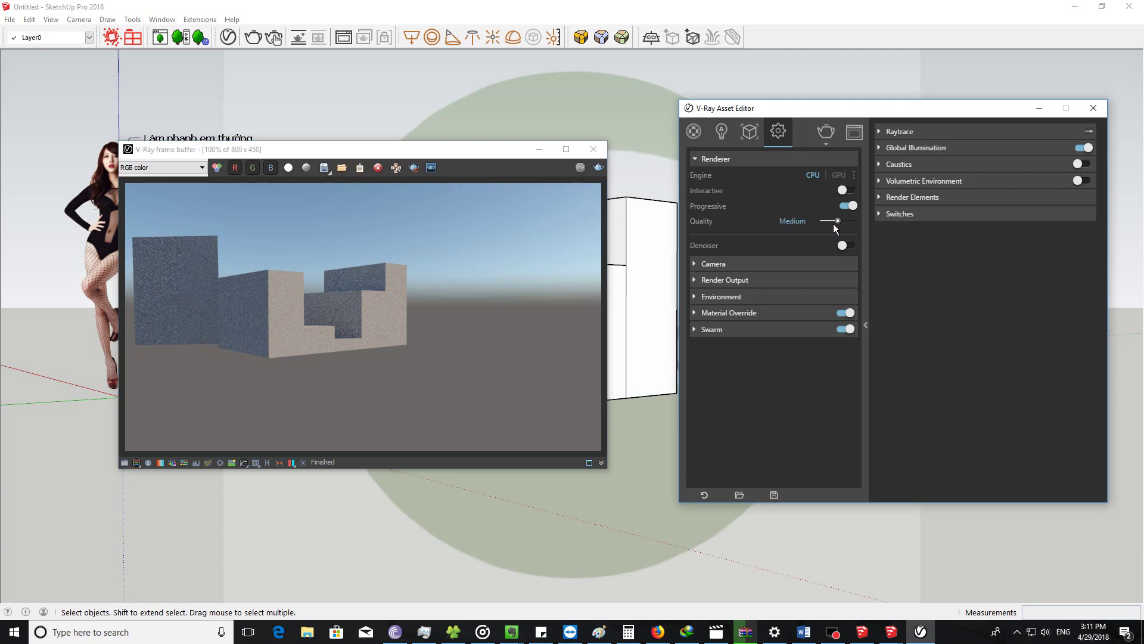
left_click(826, 133)
Step: Orbit the view and re-render the scene at Draft quality
mouse_move(636, 321)
middle_mouse_down()
mouse_move(631, 310)
mouse_move(664, 307)
middle_mouse_up()
scroll(605, 310, "up", 1)
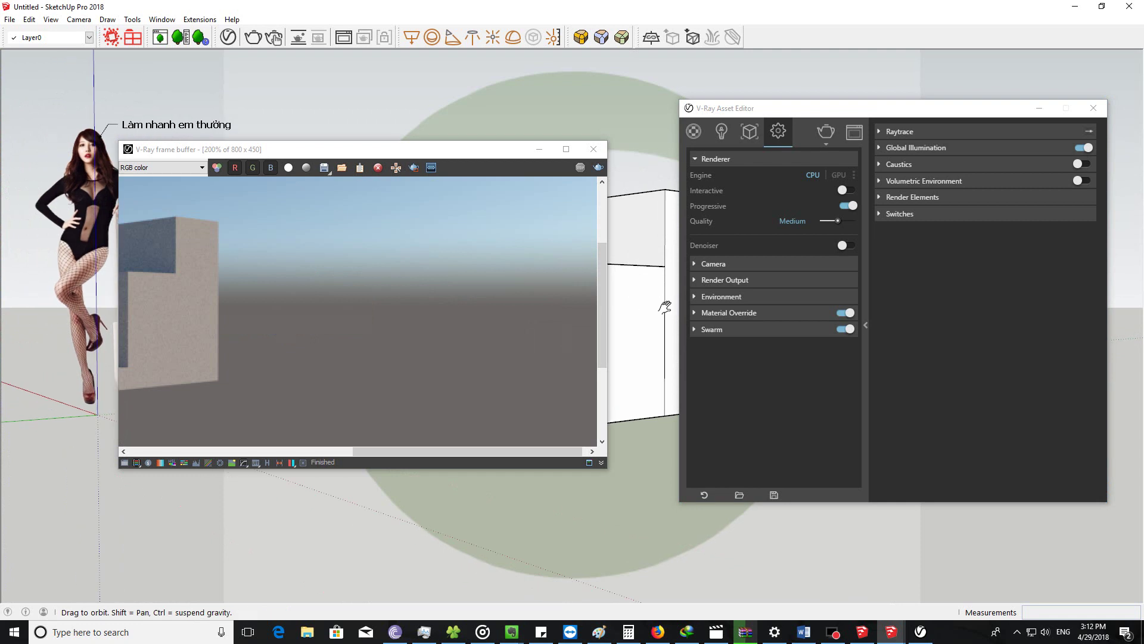
scroll(384, 309, "down", 1)
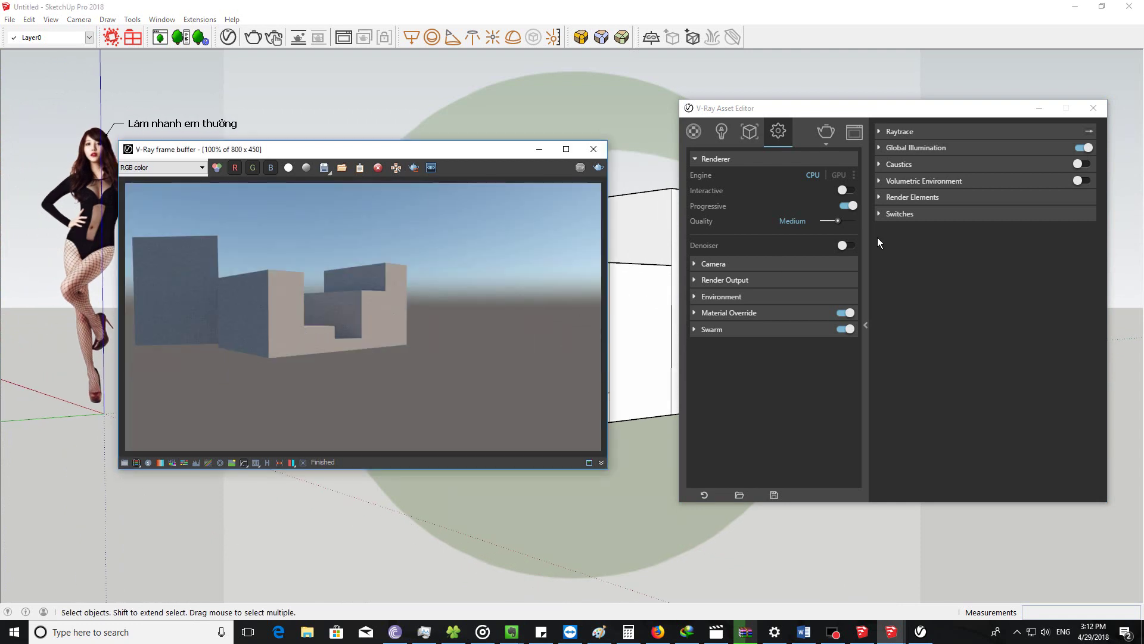
left_click_drag(837, 220, 823, 221)
left_click(828, 133)
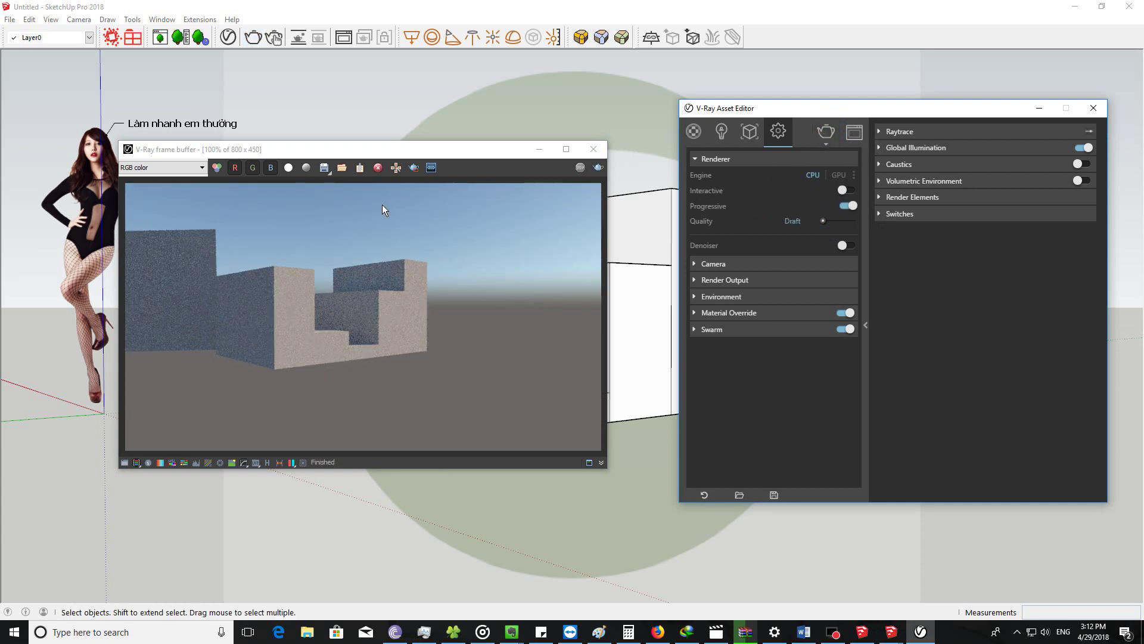
Step: Region-render the rightmost boxes at Medium quality, leaving quality set to Medium
left_click(413, 168)
left_click_drag(363, 224, 445, 370)
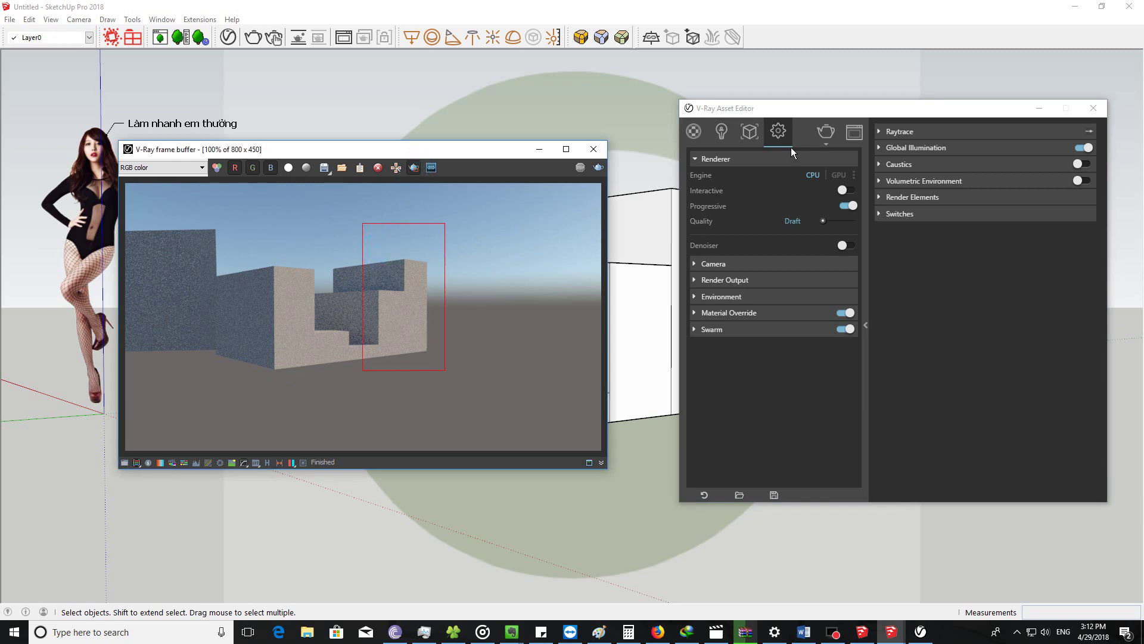
left_click_drag(821, 220, 838, 221)
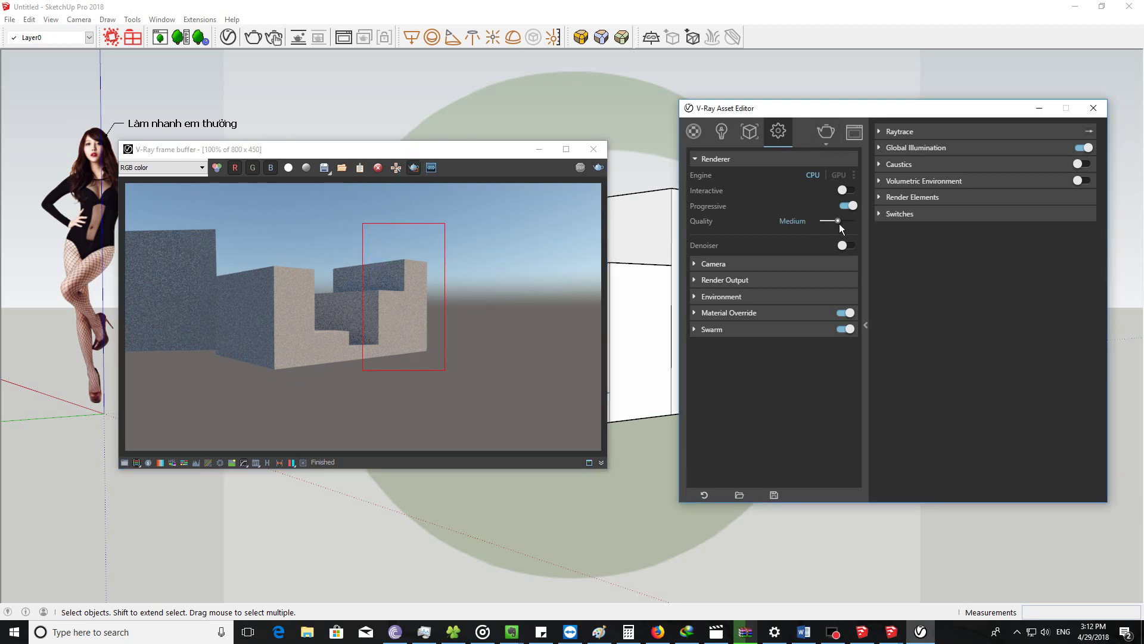
left_click(822, 131)
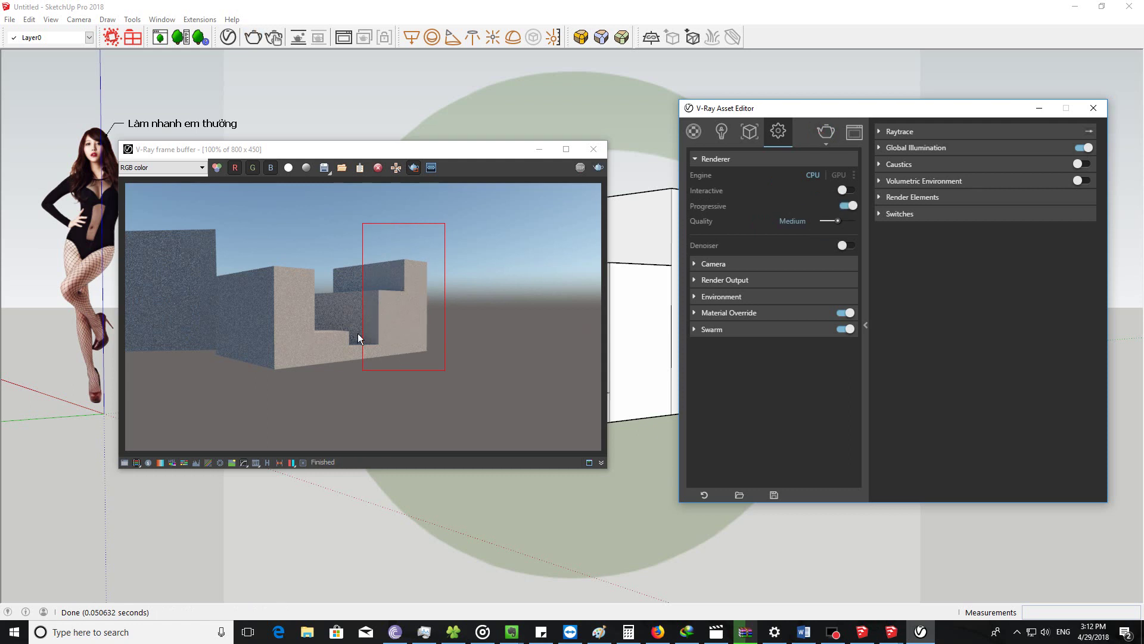
left_click_drag(838, 224, 854, 222)
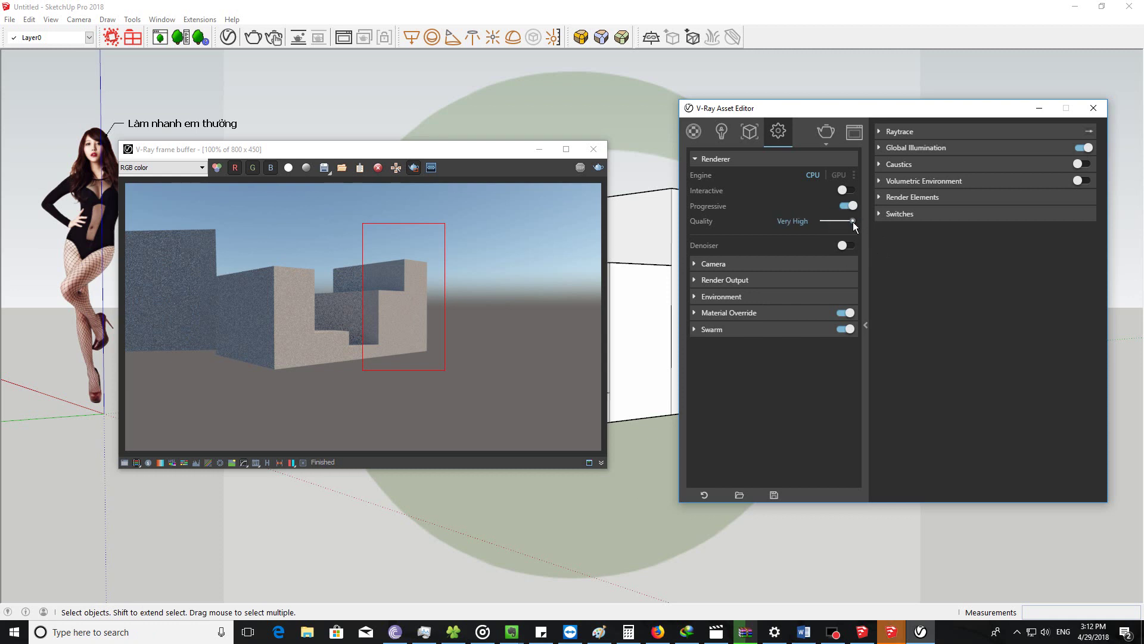
left_click_drag(853, 224, 841, 224)
left_click(804, 632)
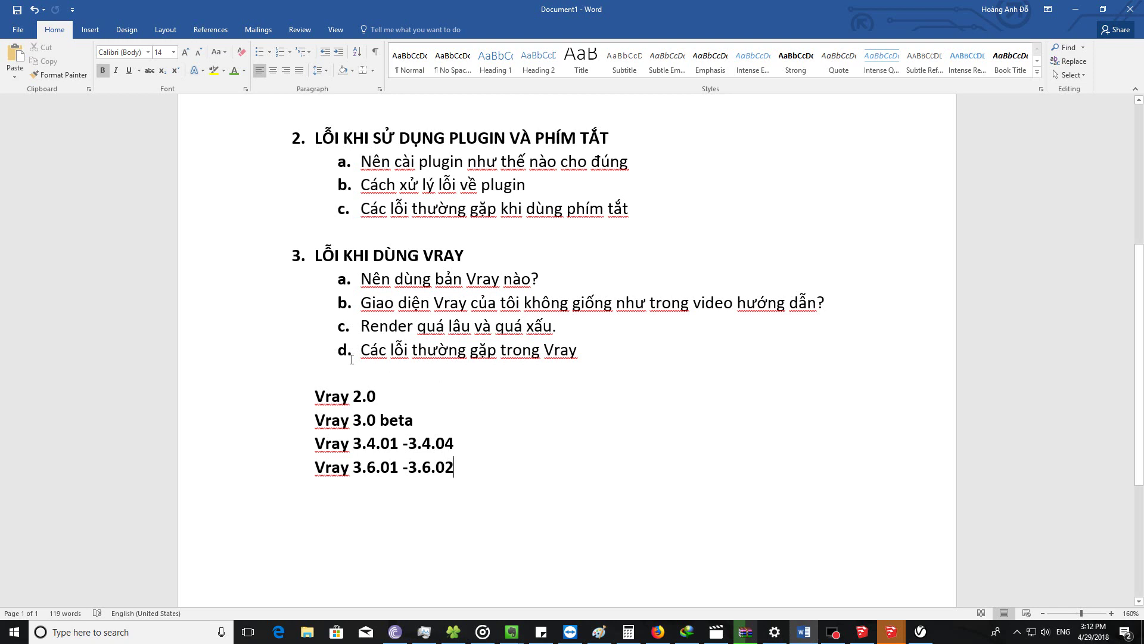
left_click_drag(360, 354, 587, 351)
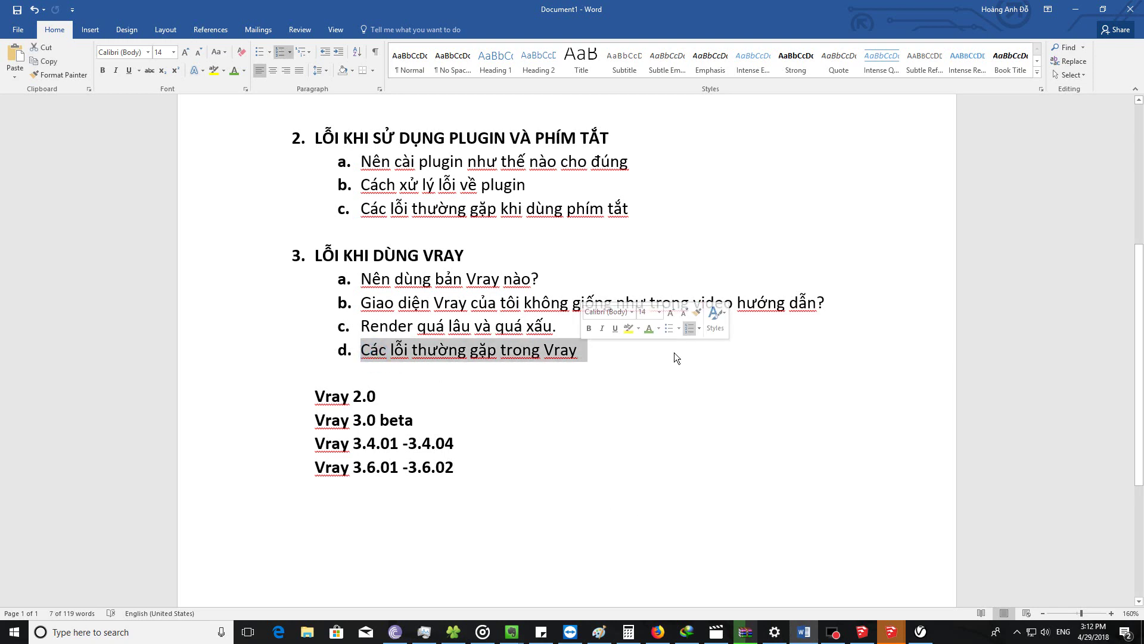
left_click(1075, 9)
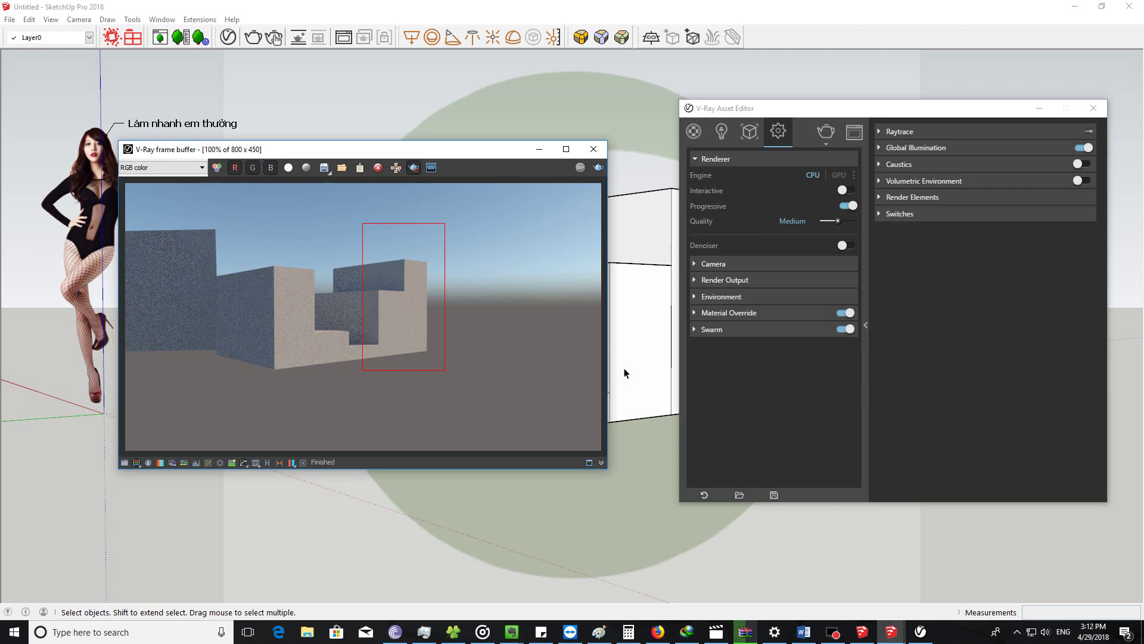
Step: In Facebook, close the photo viewer and chat popups and open the common SketchUp errors album
left_click(658, 631)
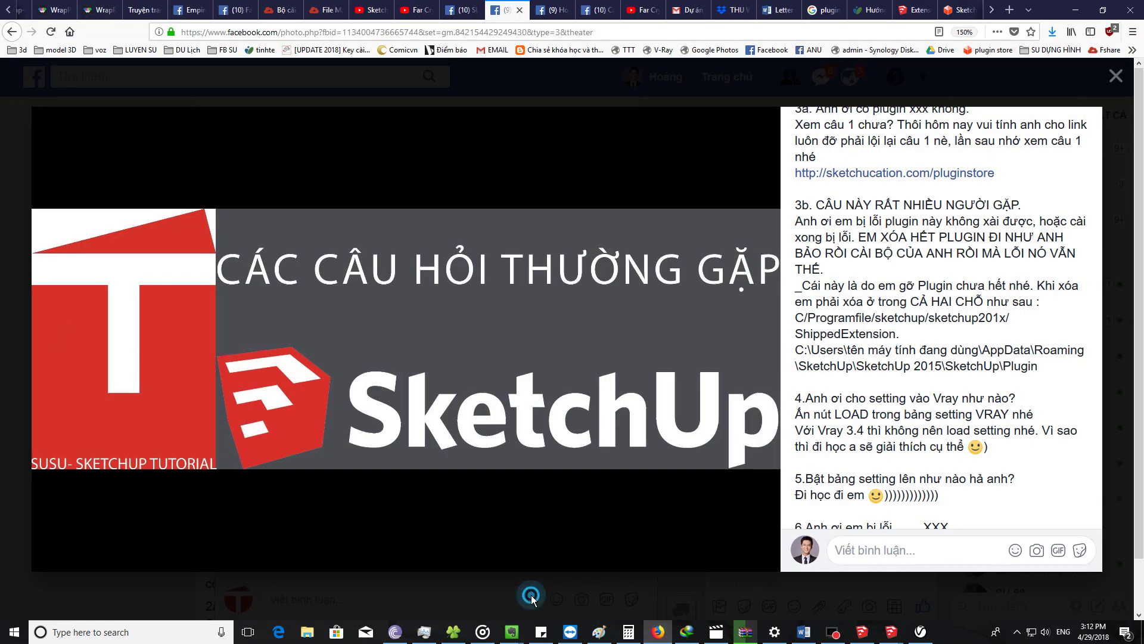
left_click(531, 596)
left_click(505, 257)
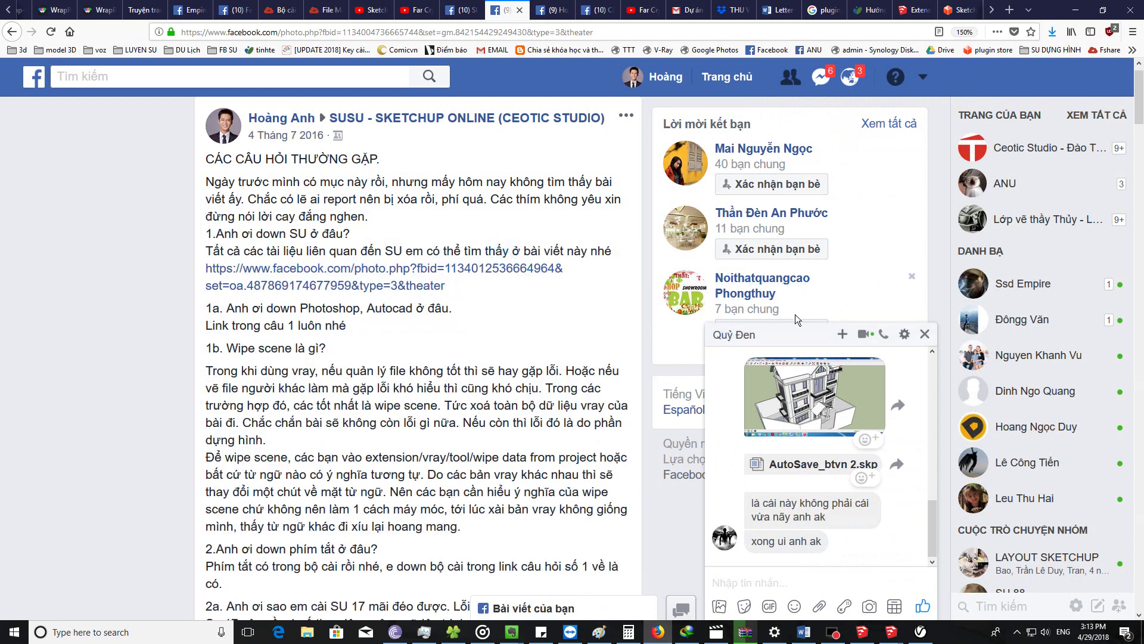
left_click(795, 335)
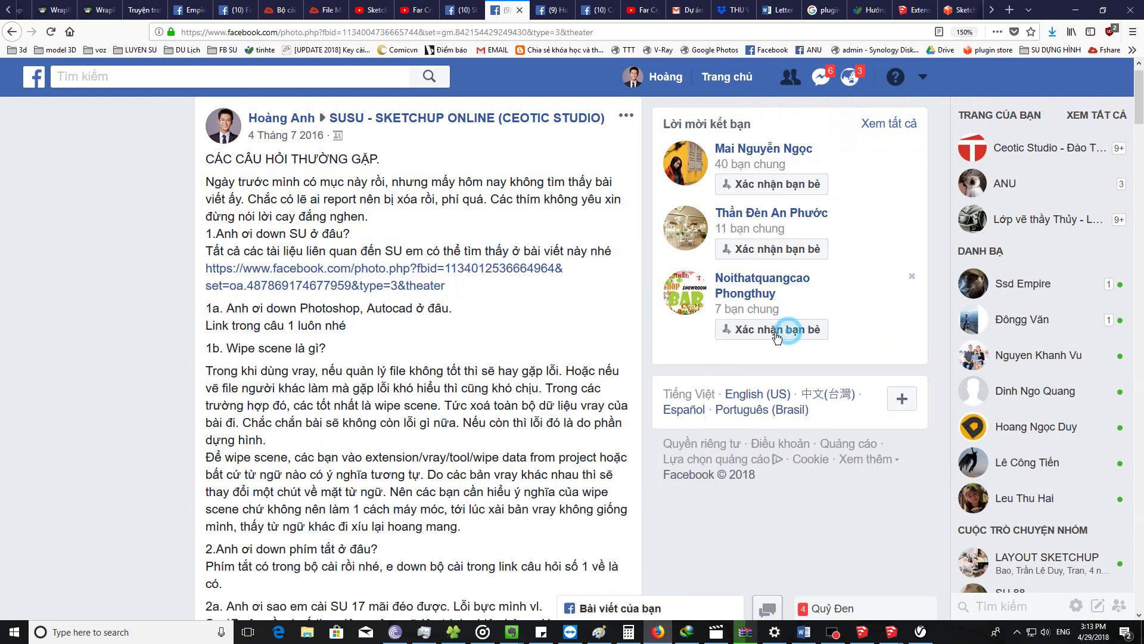
left_click(545, 9)
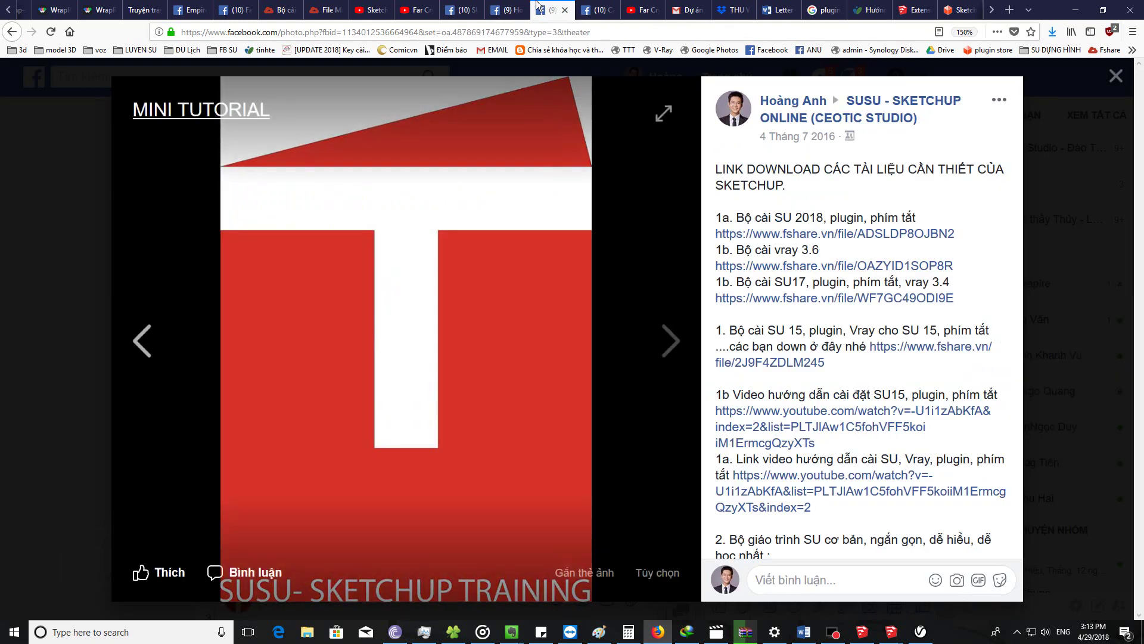
left_click(463, 10)
left_click(596, 9)
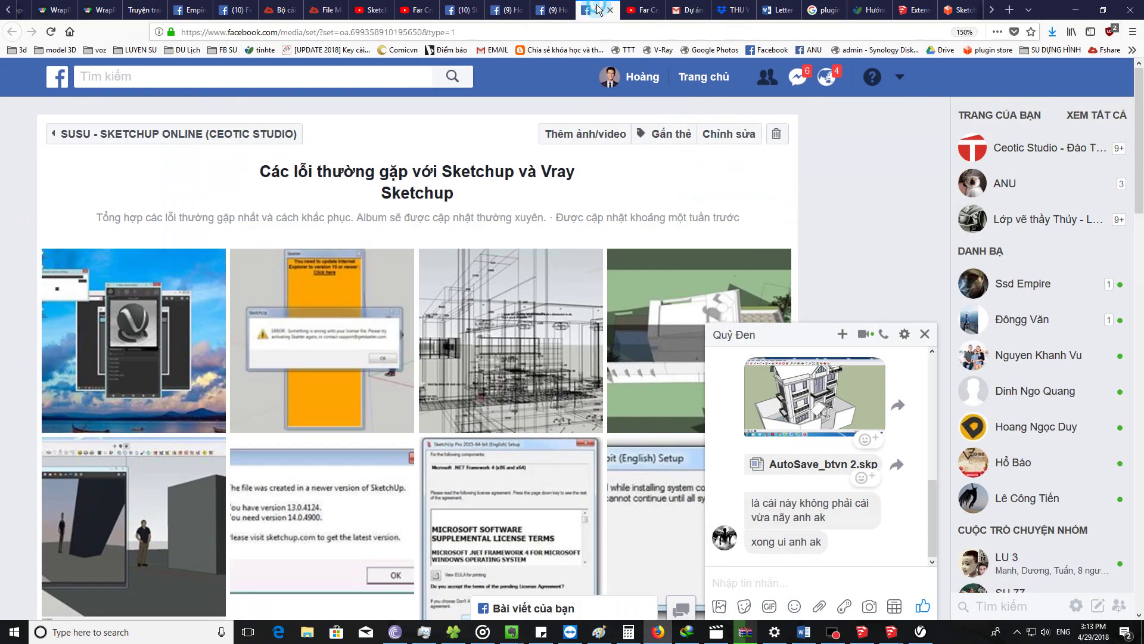
left_click(792, 334)
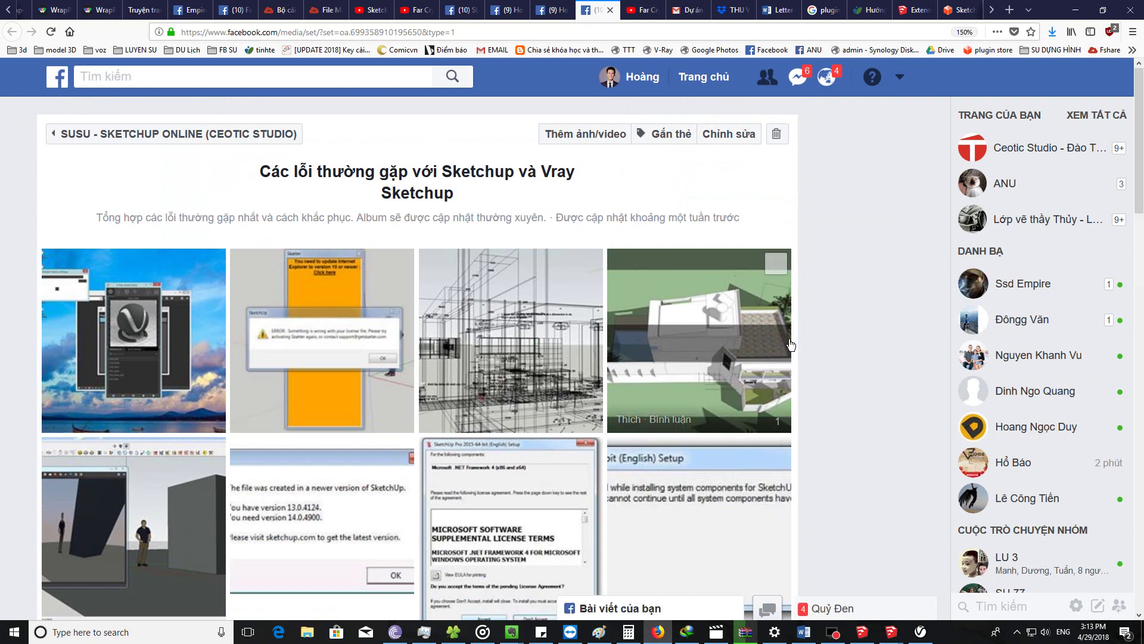
Step: Scroll the album and preview two Load Errors screenshots
scroll(350, 274, "down", 4)
scroll(350, 328, "down", 3)
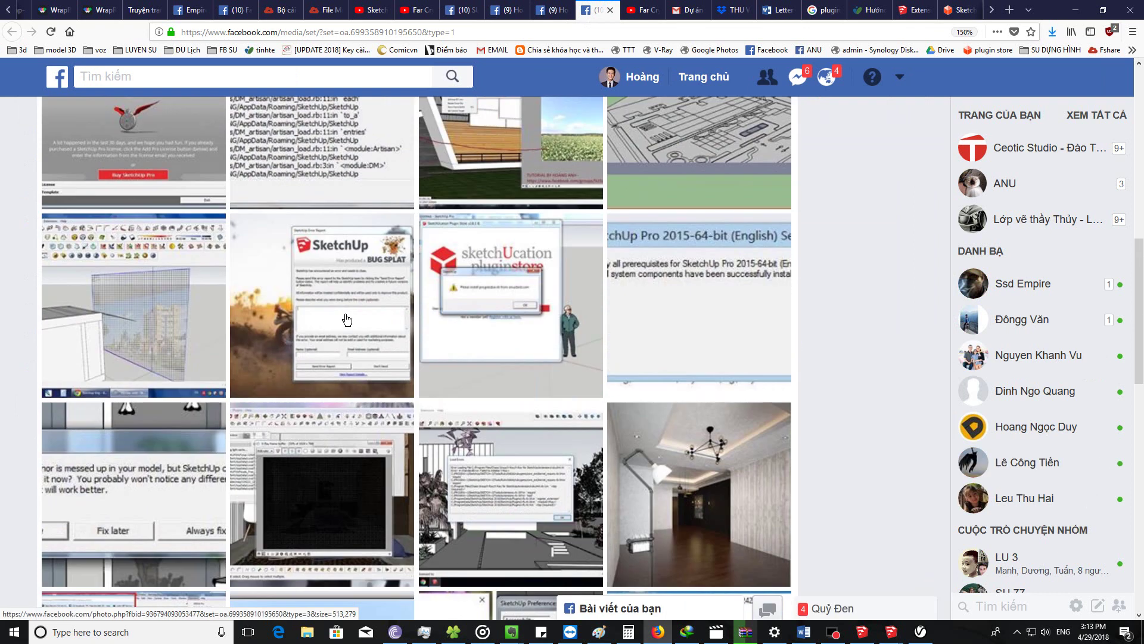
scroll(351, 385, "down", 3)
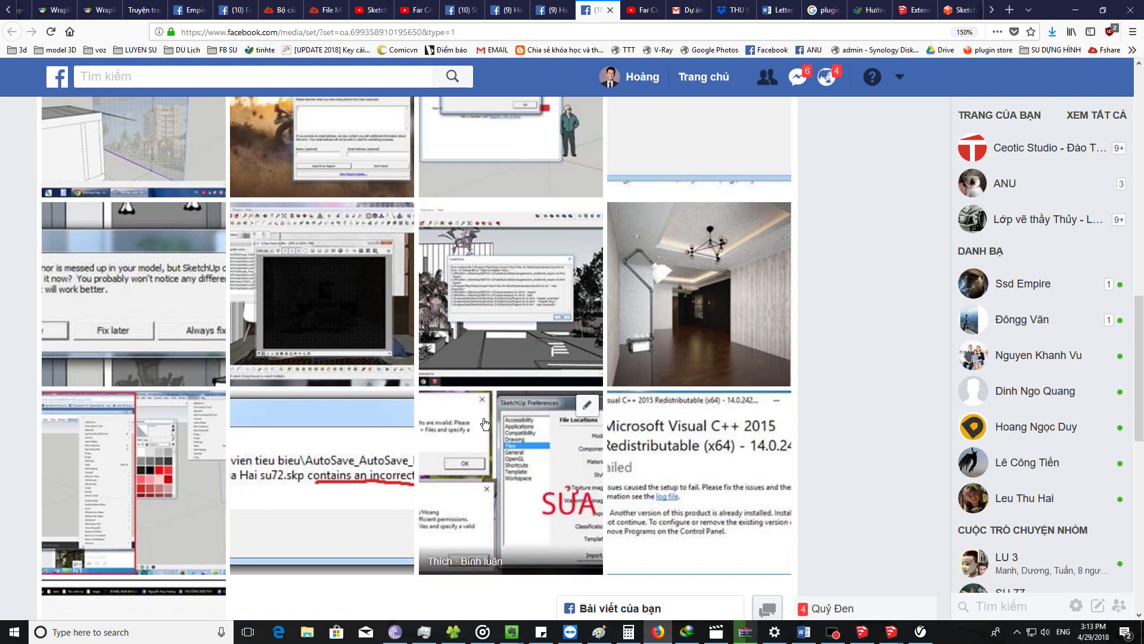
scroll(485, 423, "up", 1)
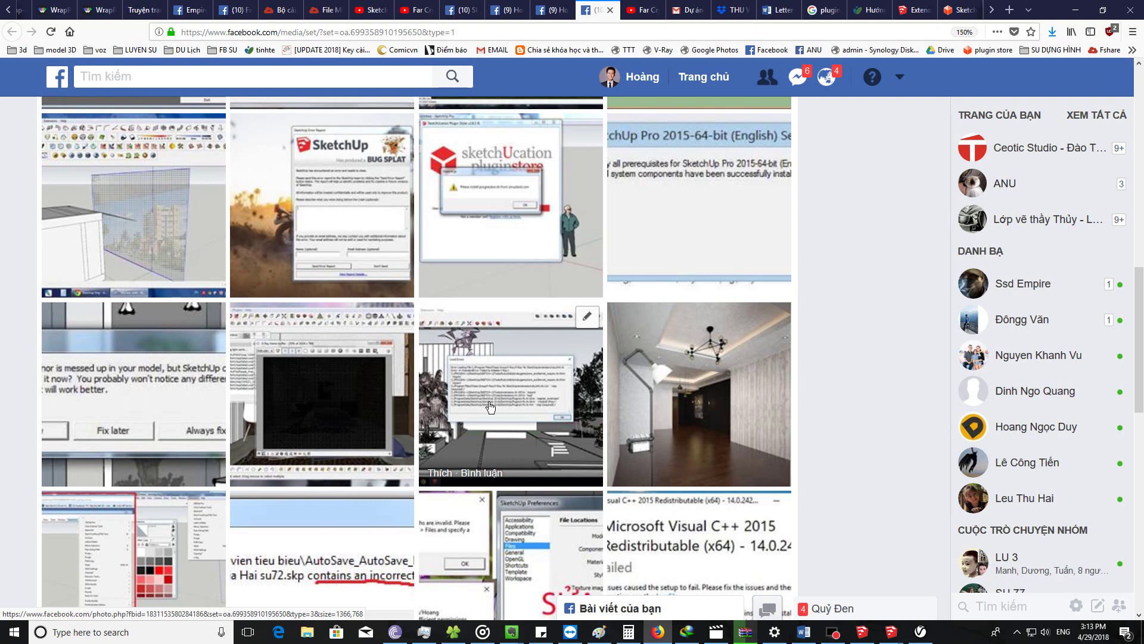
left_click(495, 392)
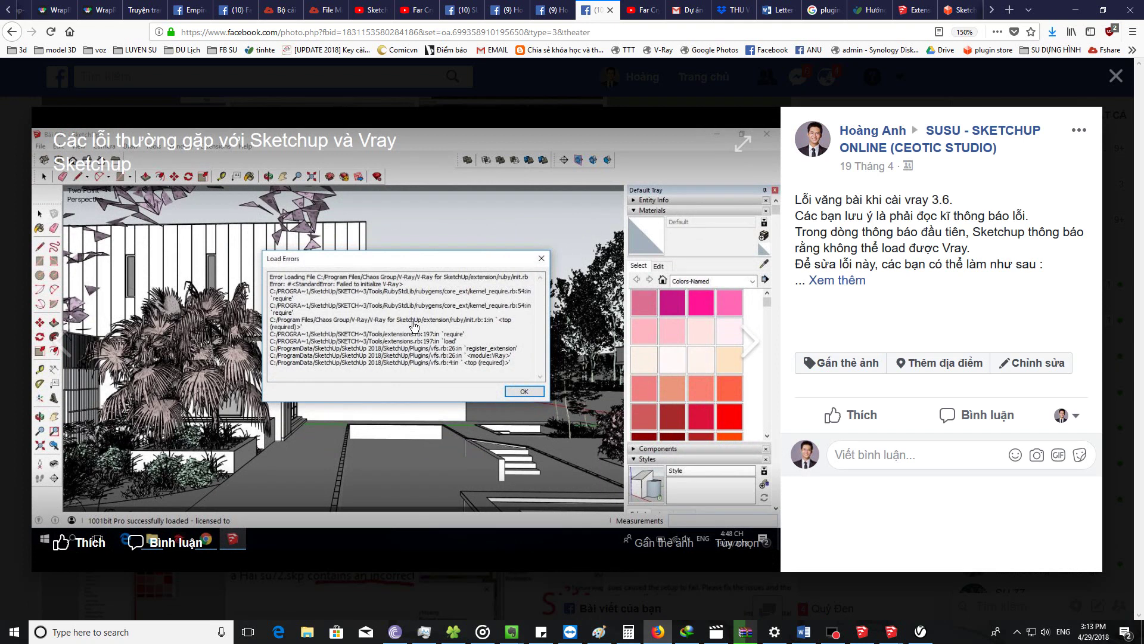
left_click(537, 91)
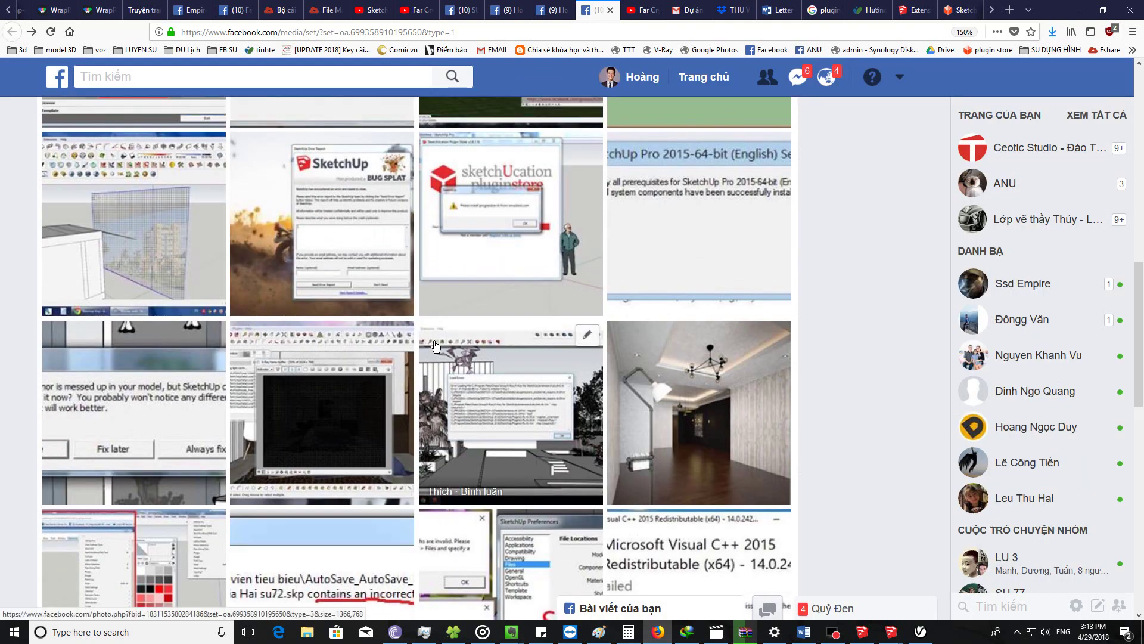
left_click(298, 308)
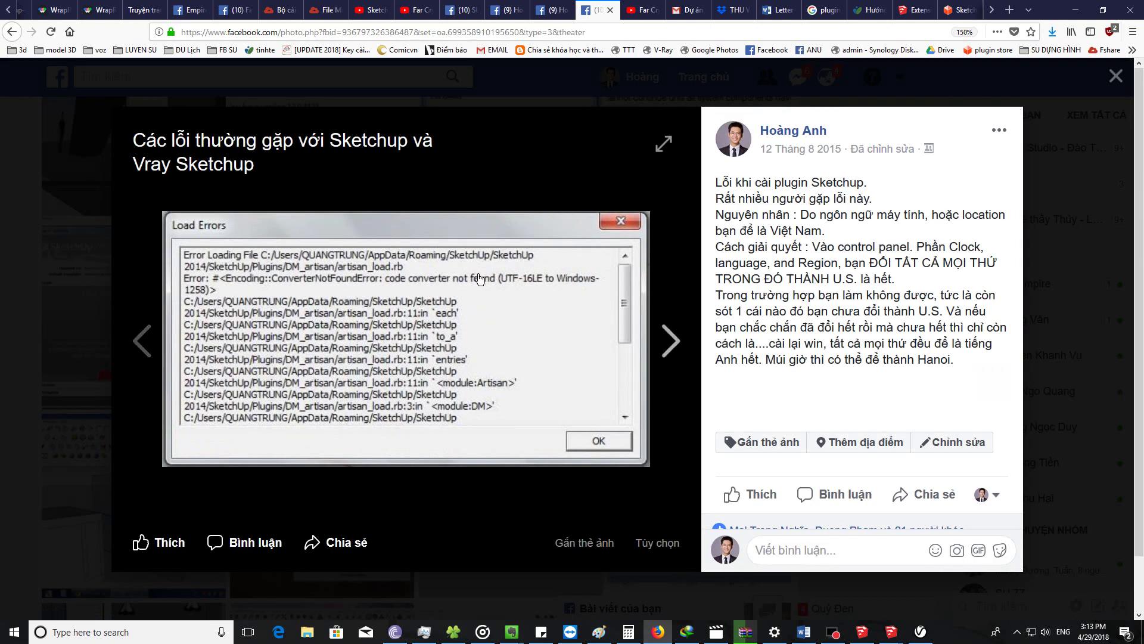
left_click(22, 264)
Step: Open the plugin Load Errors photo for artisan_load.rb with its caption
scroll(154, 314, "down", 5)
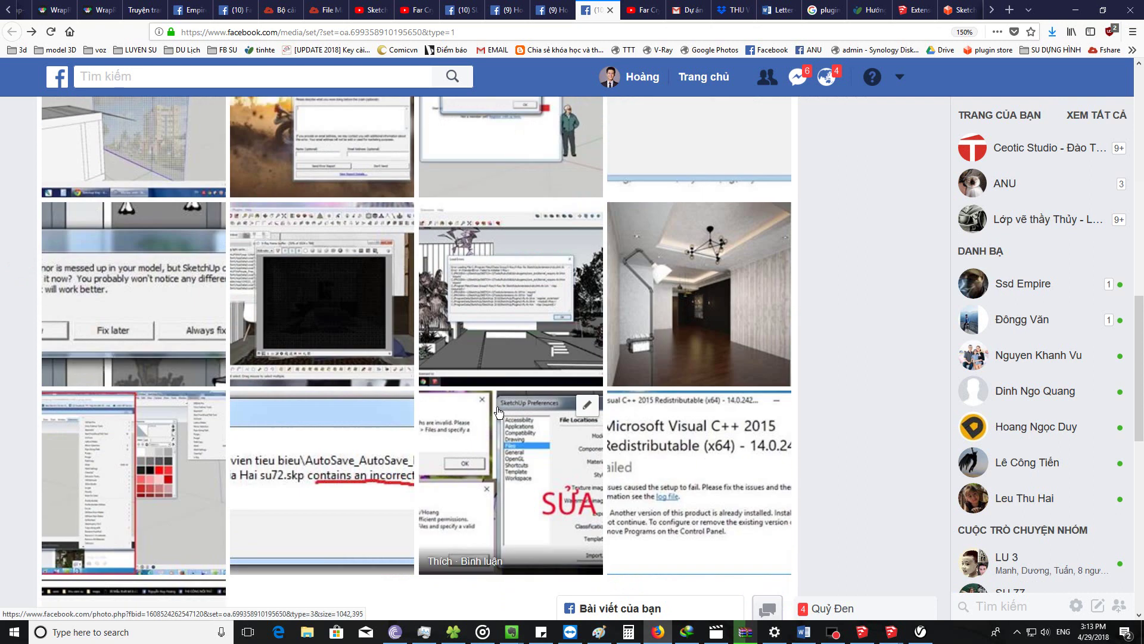
left_click(494, 313)
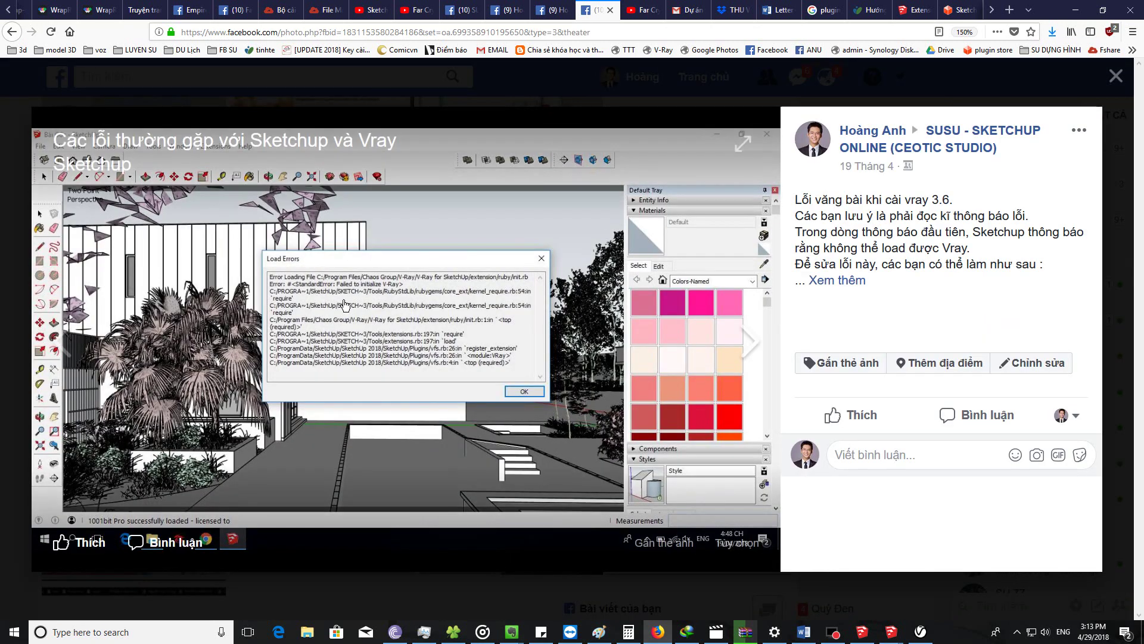
mouse_move(313, 320)
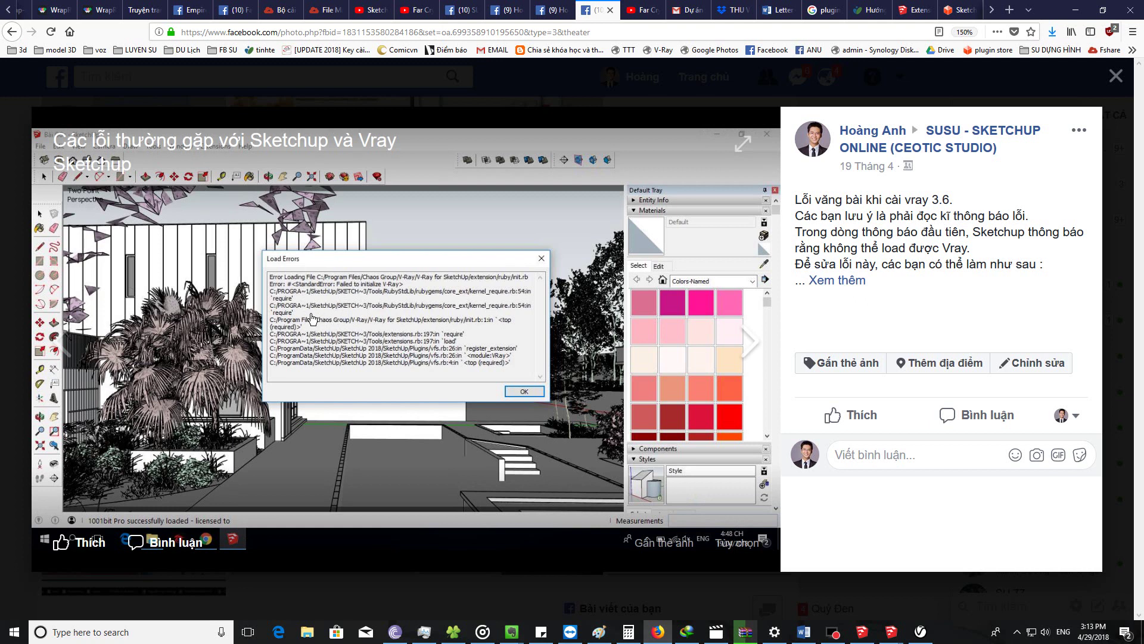
left_click(19, 306)
scroll(422, 326, "up", 5)
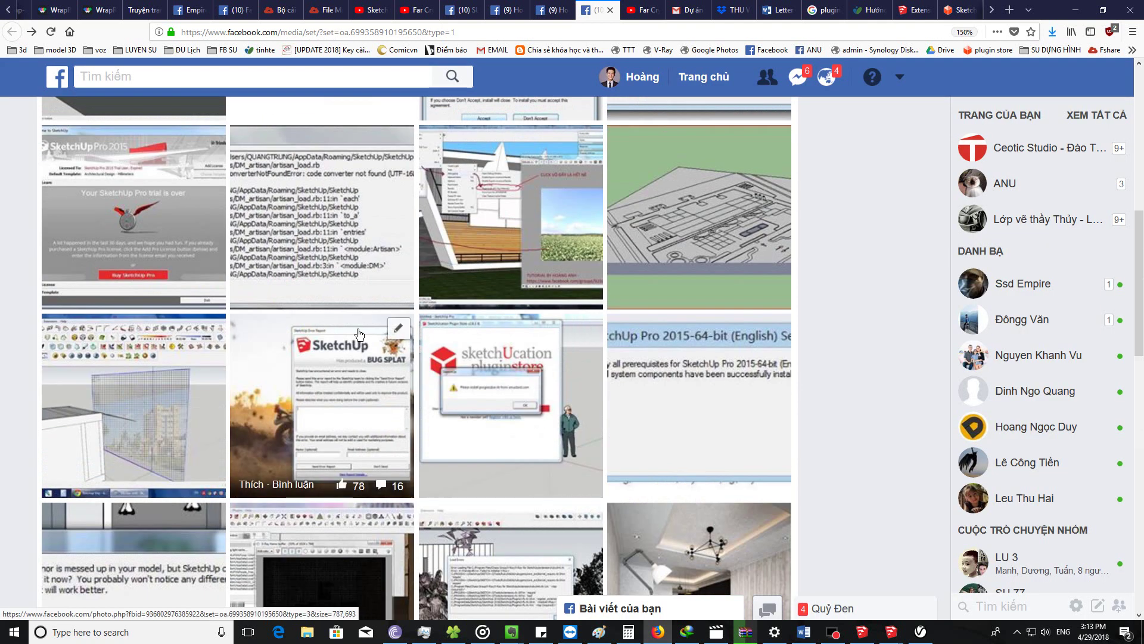
left_click(319, 243)
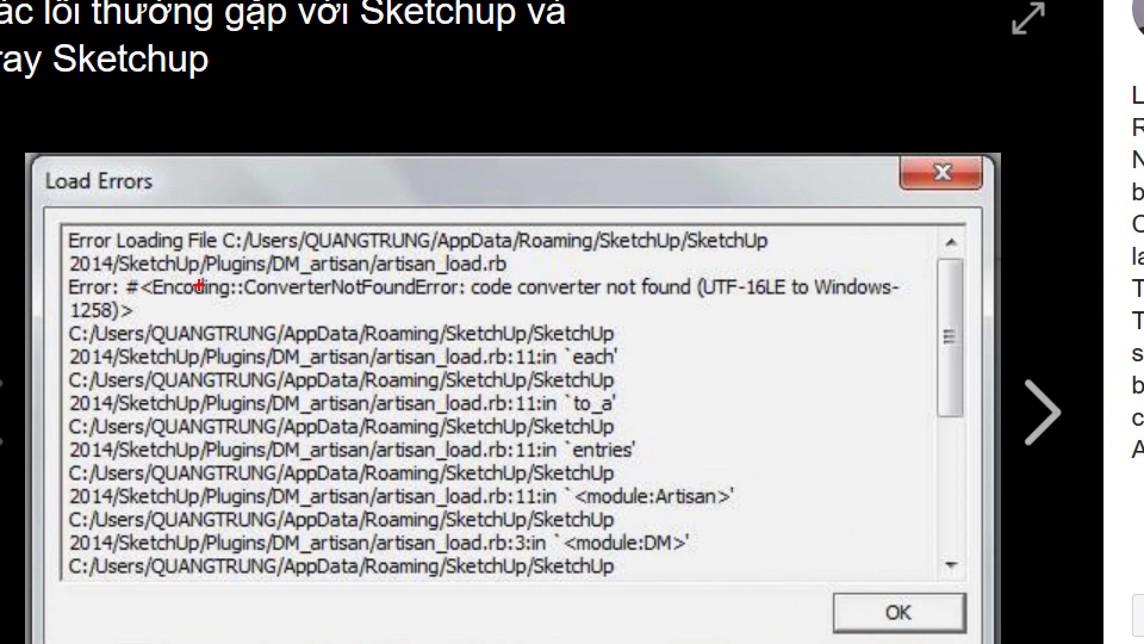
left_click(185, 258)
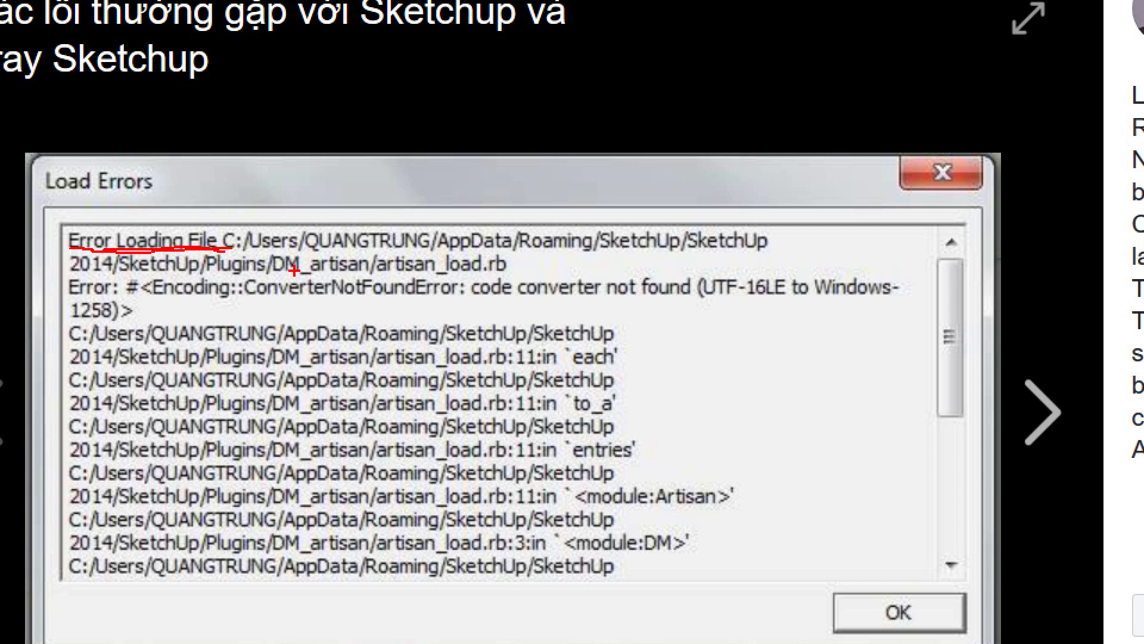
mouse_move(286, 272)
left_mouse_down()
mouse_move(431, 275)
mouse_move(510, 247)
mouse_move(321, 244)
mouse_move(271, 273)
mouse_move(522, 282)
left_mouse_up()
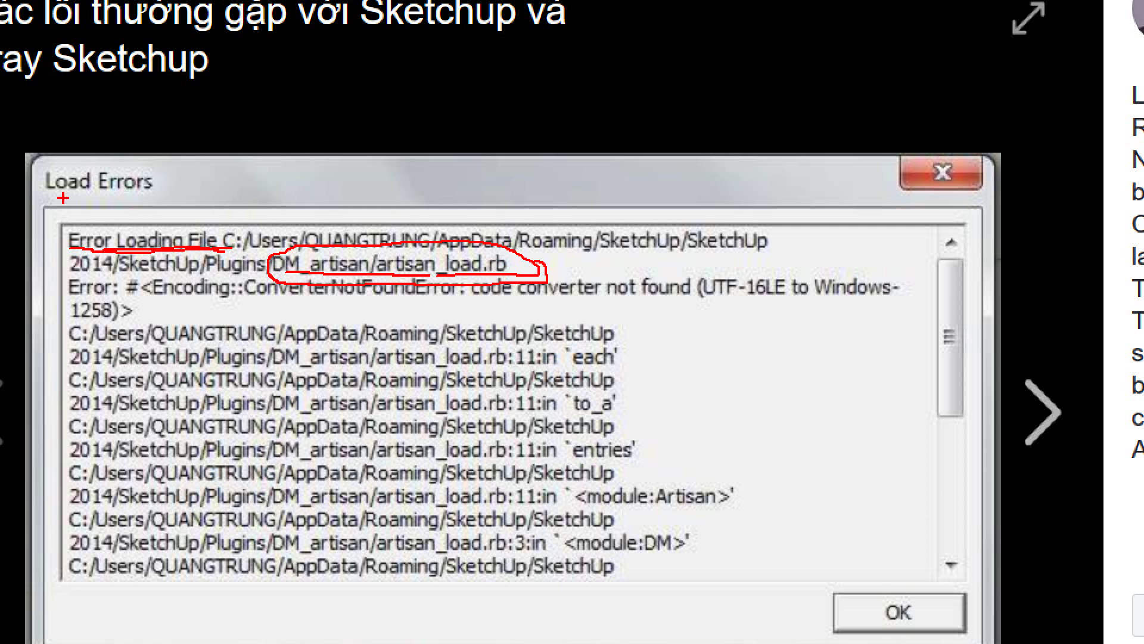
left_click_drag(46, 192, 183, 199)
left_click_drag(424, 244, 375, 233)
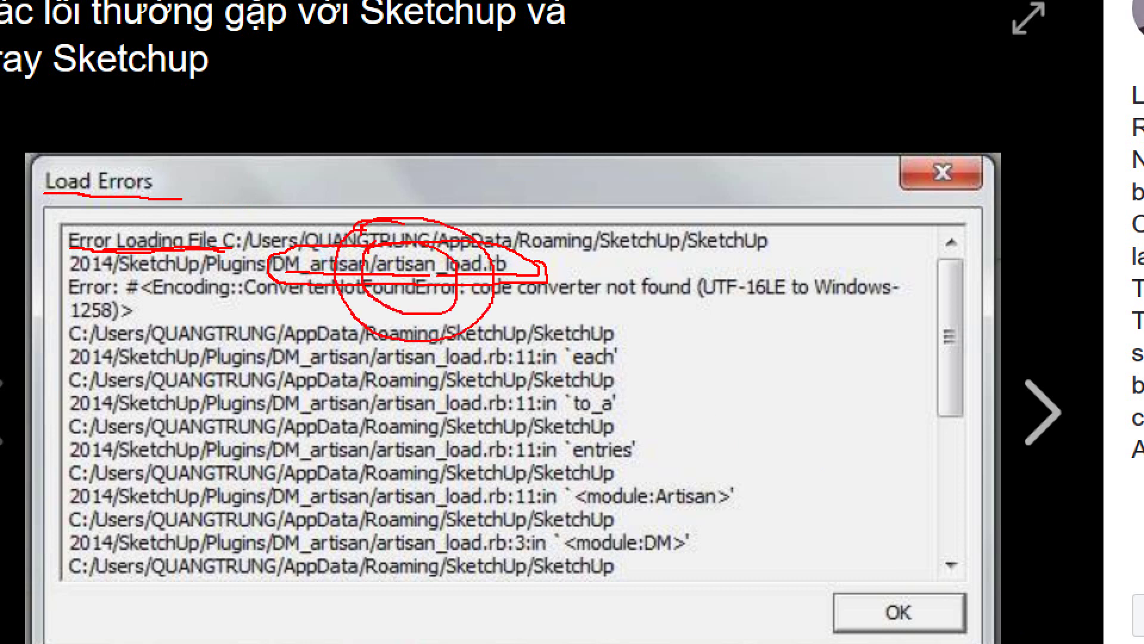
key("Escape")
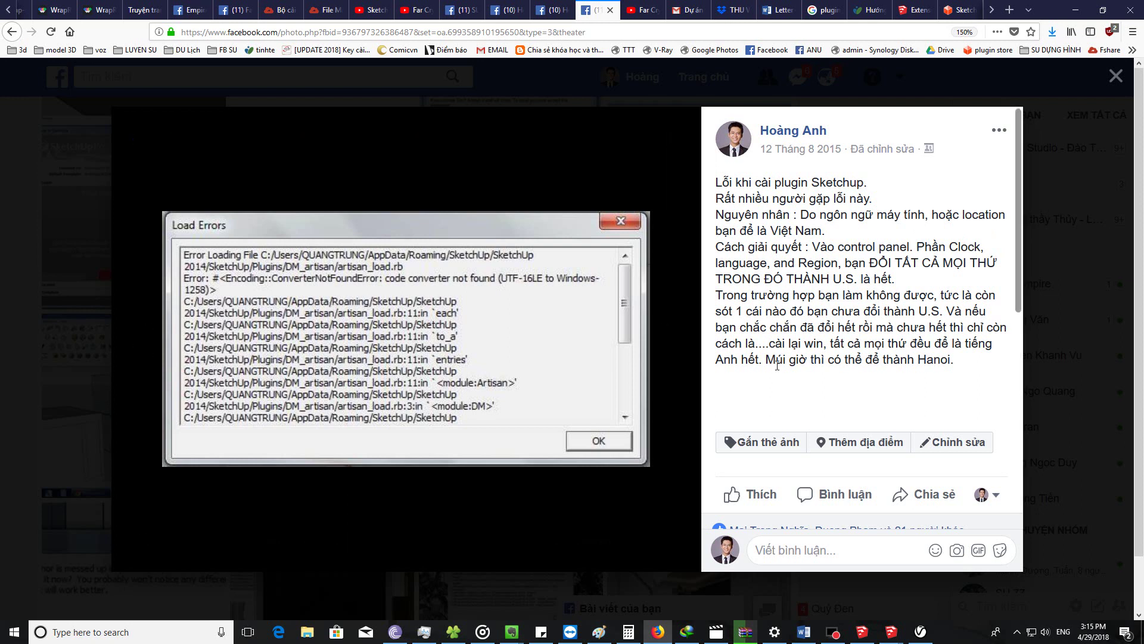
Step: Open the V-Ray Load Errors photo and mark 'Error Loading' and 'Failed to initialize V-Ray' with the pen
left_click(1060, 195)
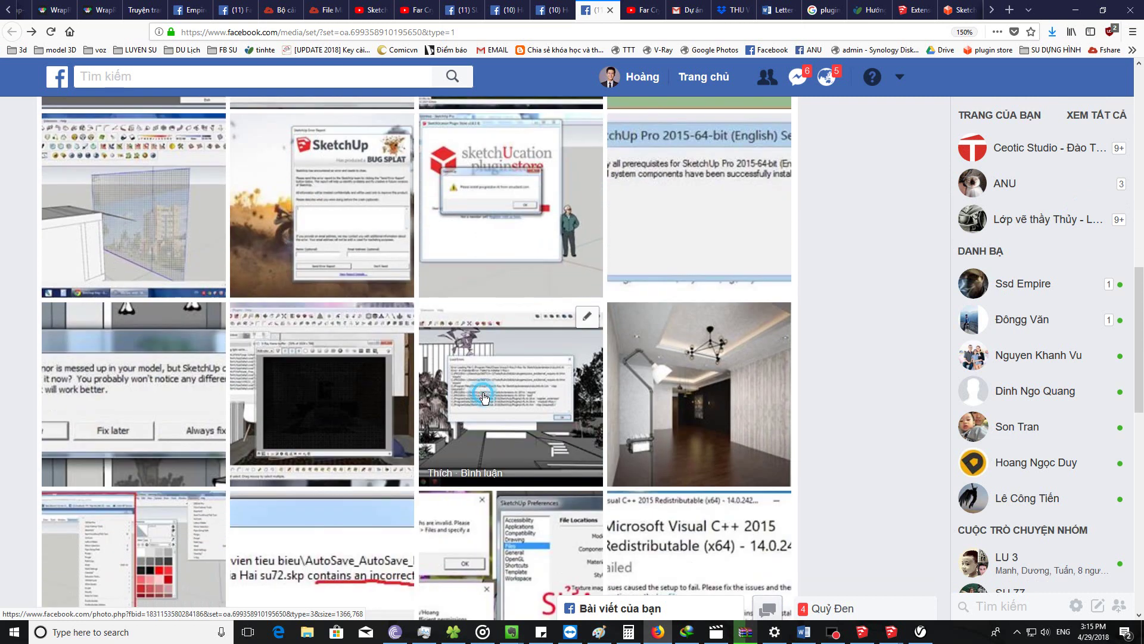
left_click(479, 396)
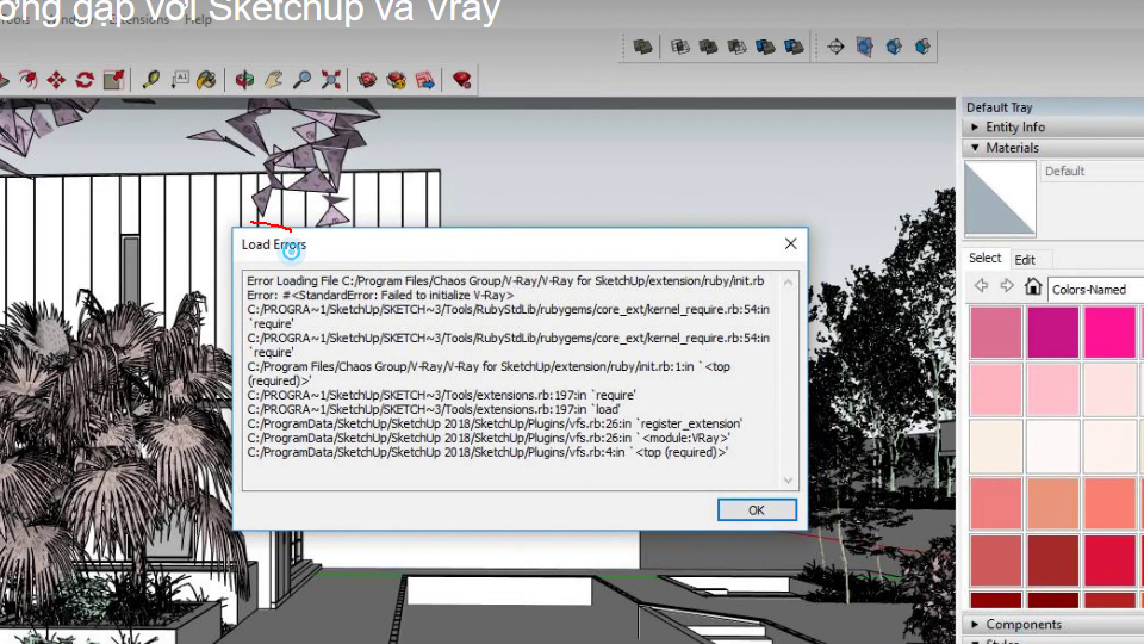
left_click_drag(291, 251, 301, 218)
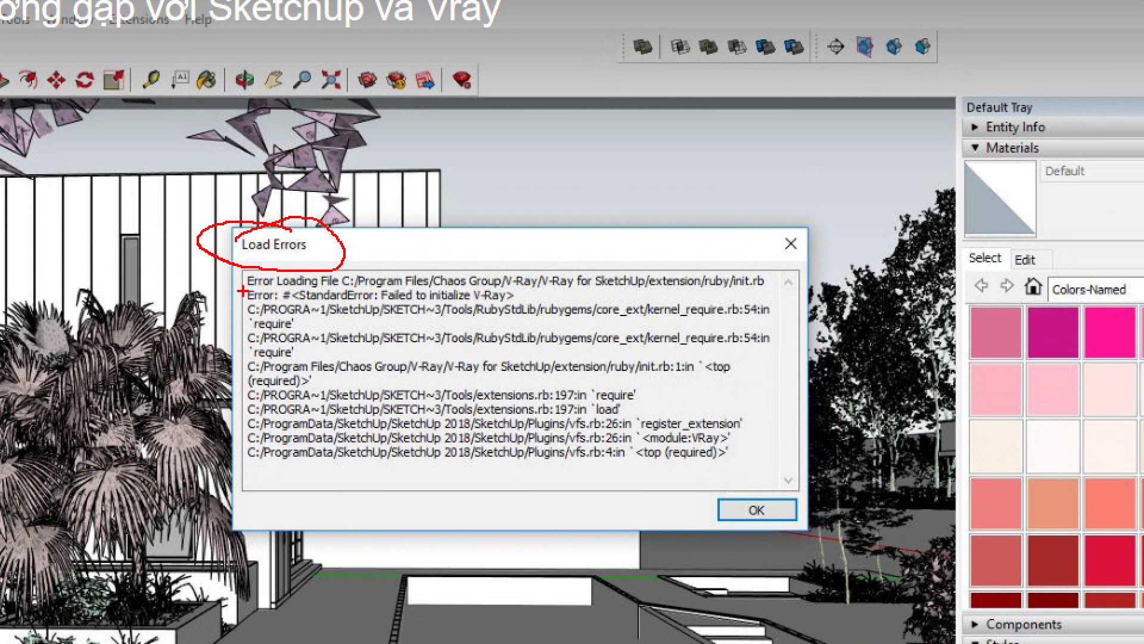
left_click_drag(248, 289, 307, 291)
left_click_drag(382, 304, 474, 306)
mouse_move(444, 273)
left_mouse_down()
mouse_move(465, 321)
mouse_move(471, 275)
left_mouse_up()
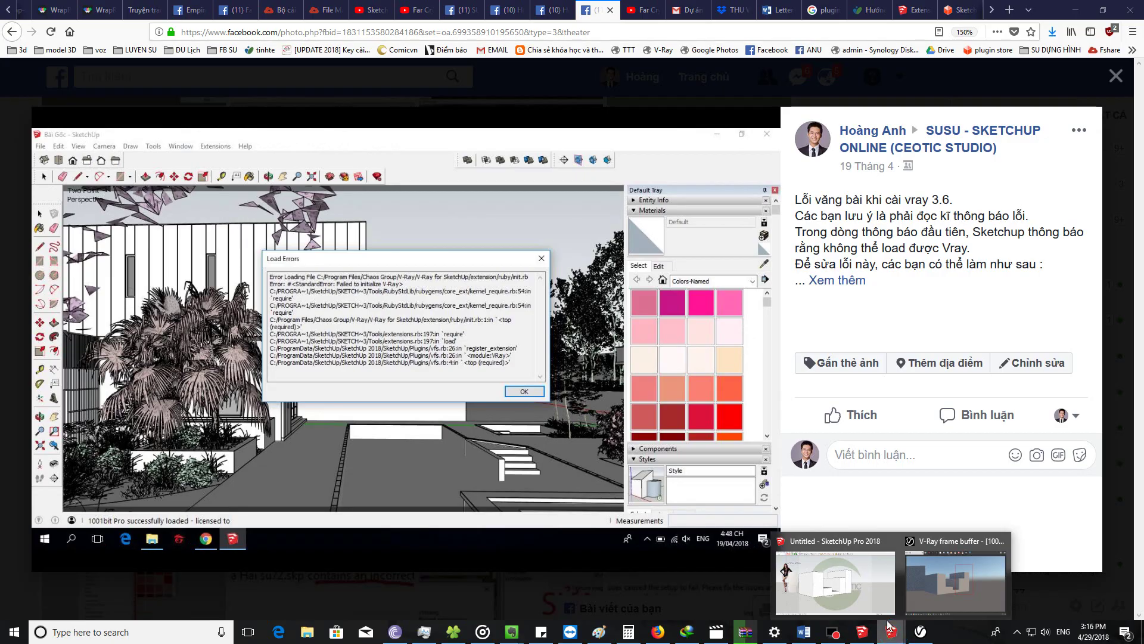
left_click(828, 578)
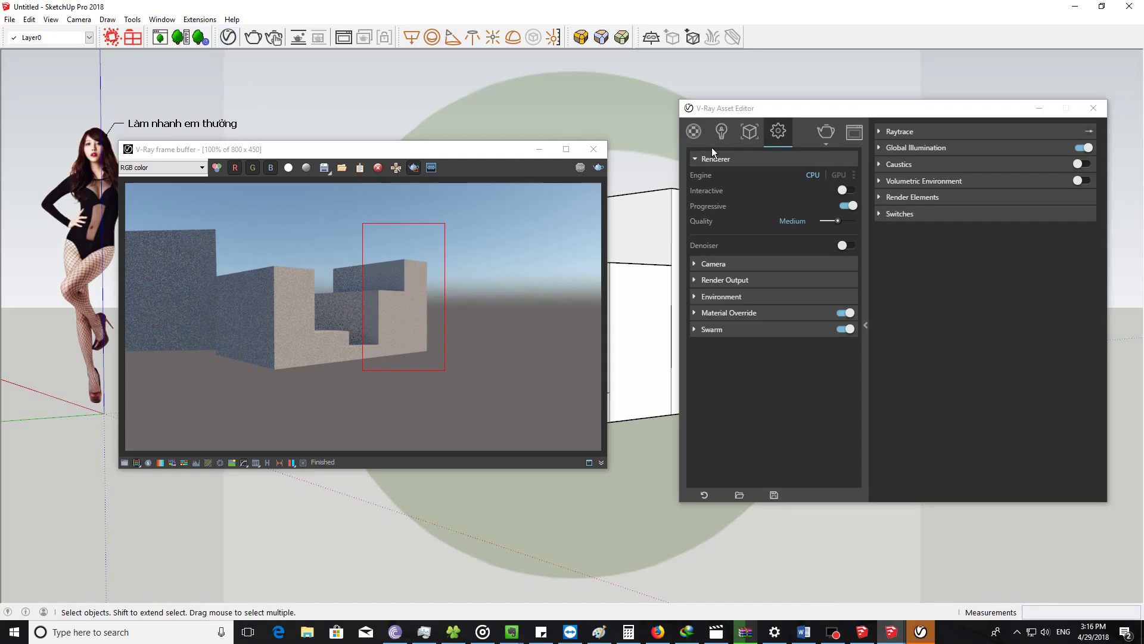
left_click(920, 632)
left_click(658, 632)
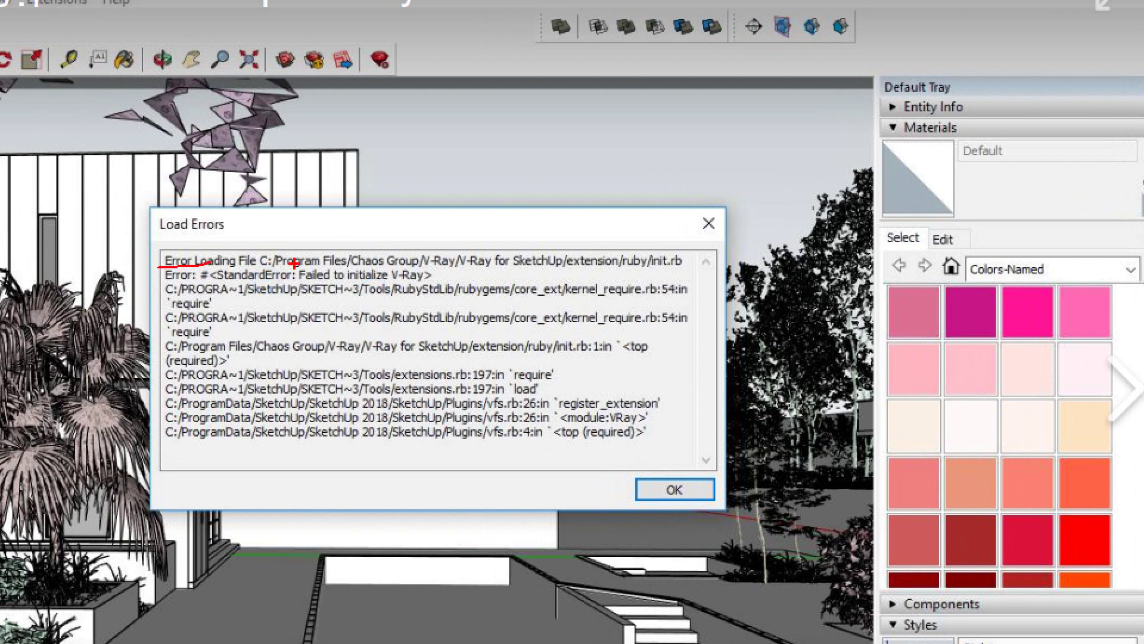
left_click_drag(629, 268, 684, 272)
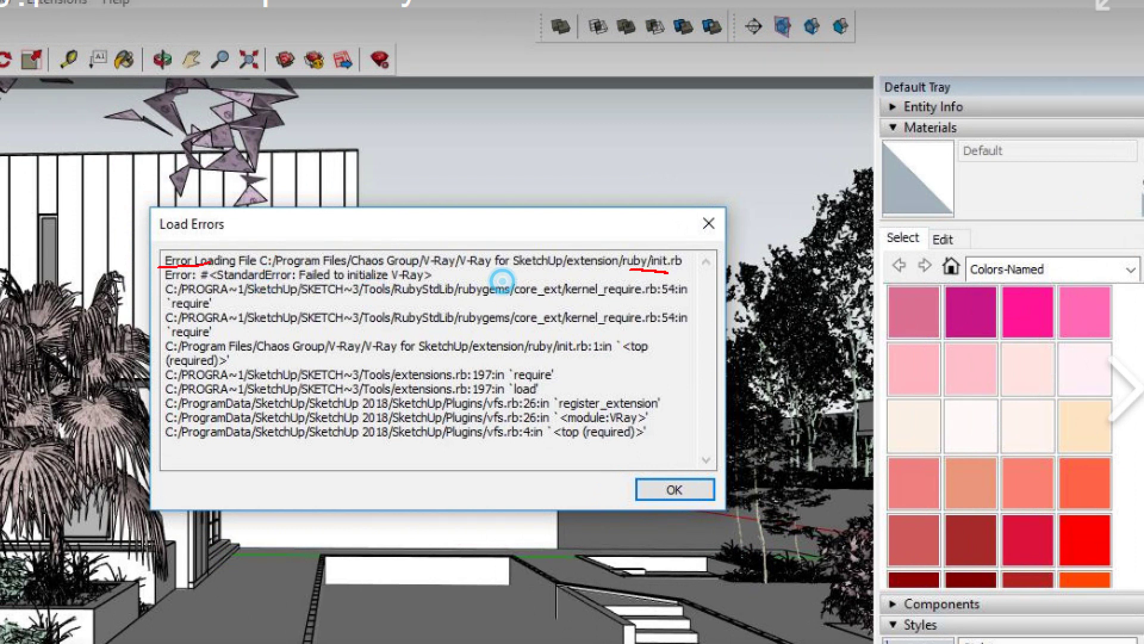
left_click_drag(339, 281, 433, 283)
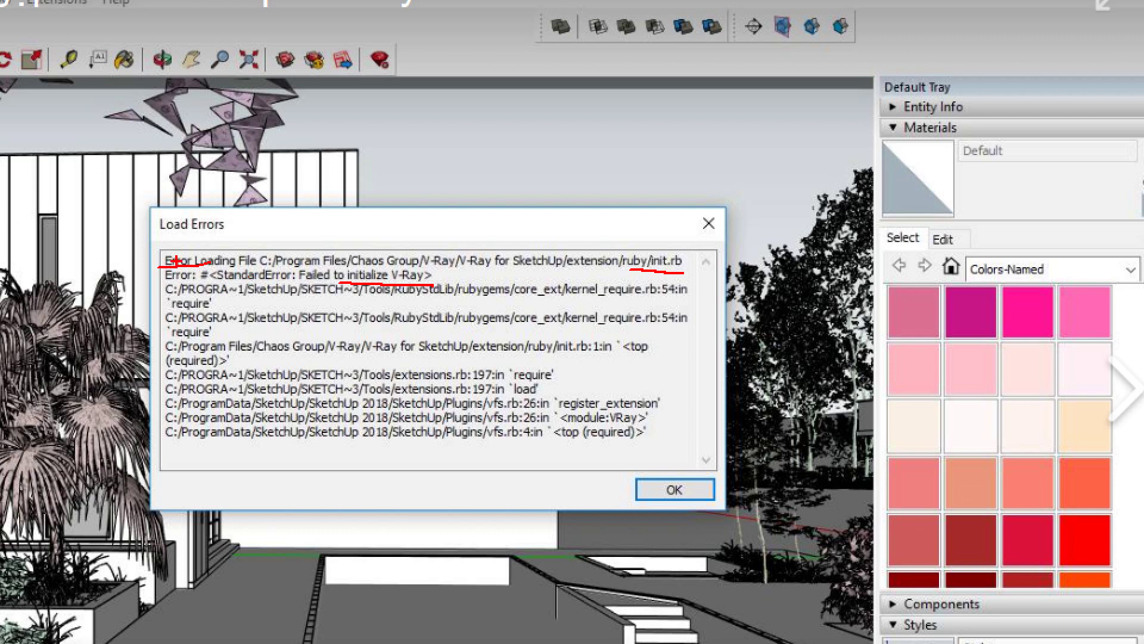
left_click_drag(160, 248, 700, 284)
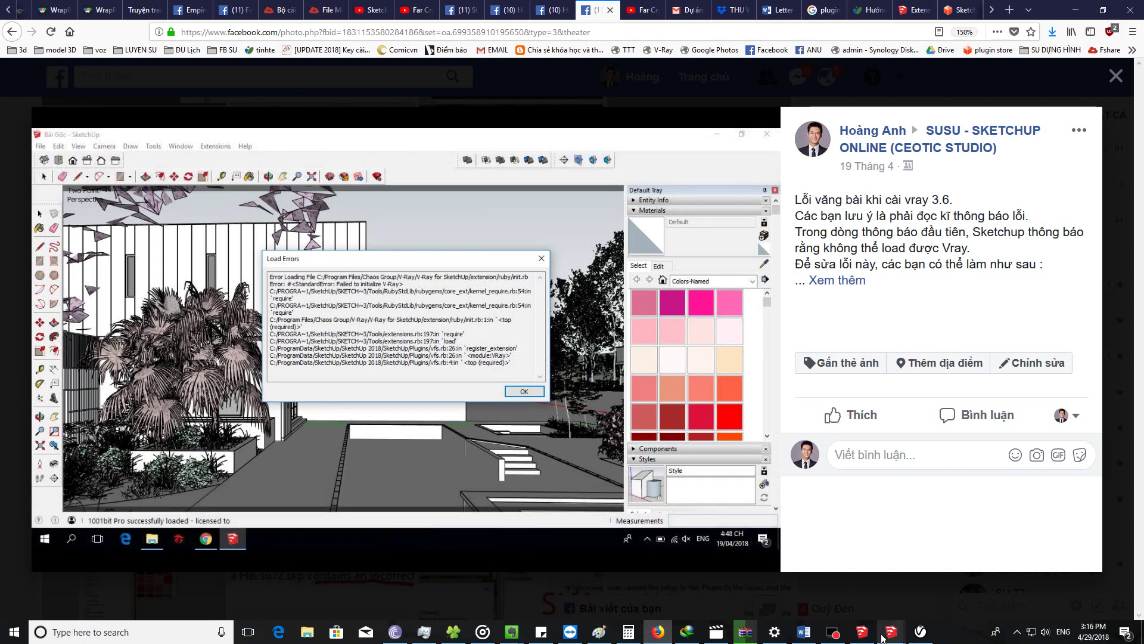
Step: Close the V-Ray frame buffer and Asset Editor around the box massing model
left_click(846, 587)
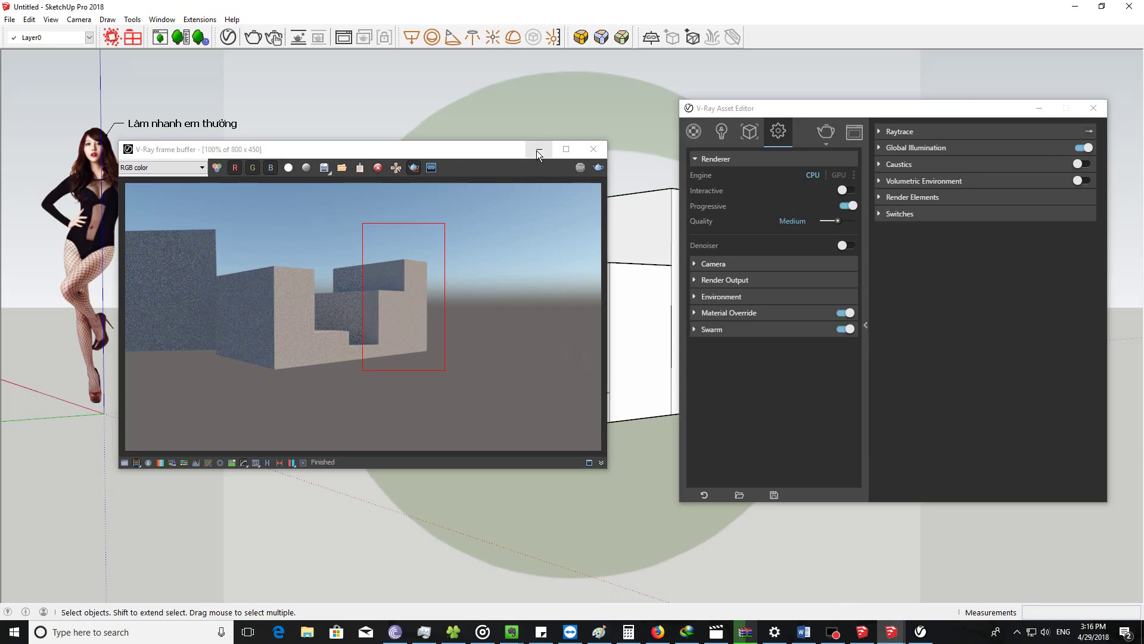
left_click(594, 149)
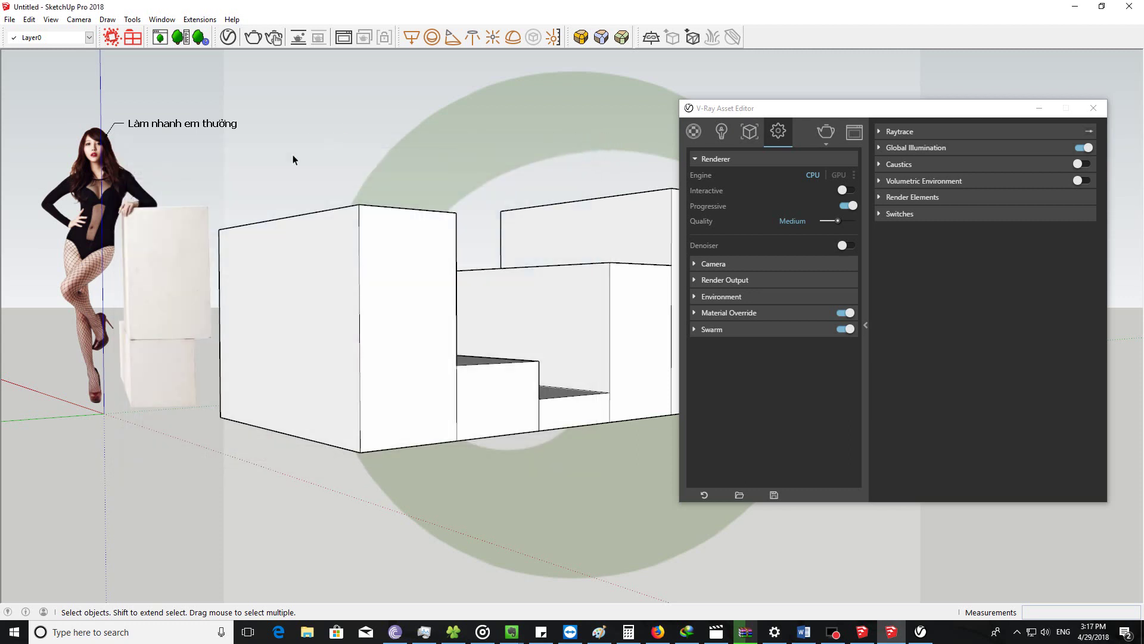
scroll(280, 262, "down", 3)
mouse_move(277, 277)
middle_mouse_down()
mouse_move(290, 329)
mouse_move(420, 372)
mouse_move(465, 405)
middle_mouse_up()
scroll(396, 365, "up", 2)
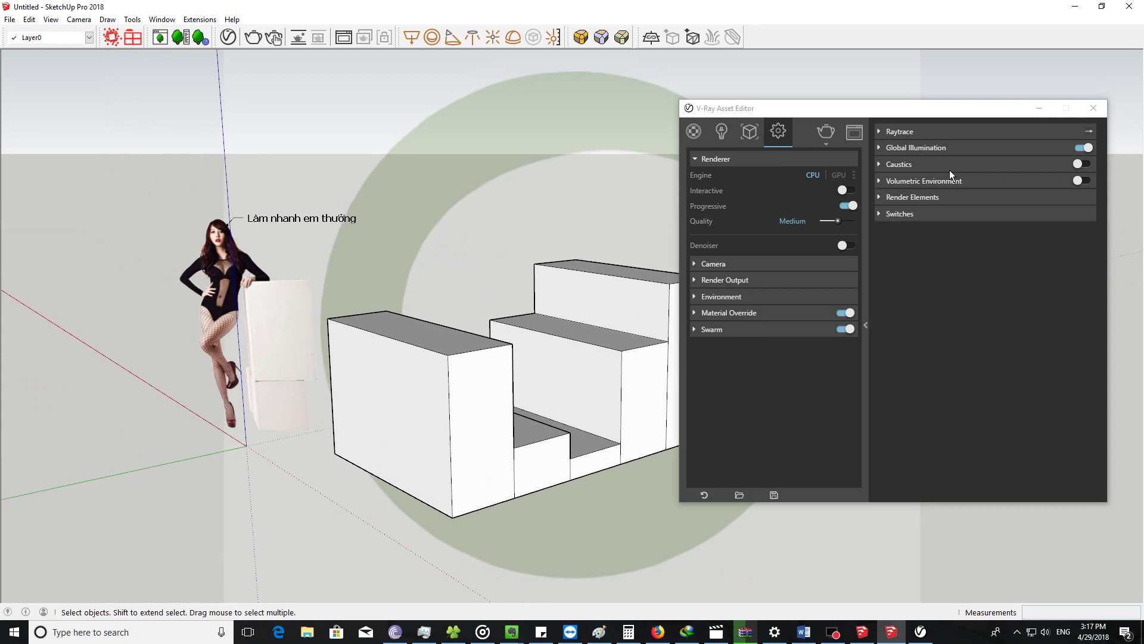
left_click(1086, 108)
Step: Return to the Facebook V-Ray error post and expand its full caption
left_click(658, 632)
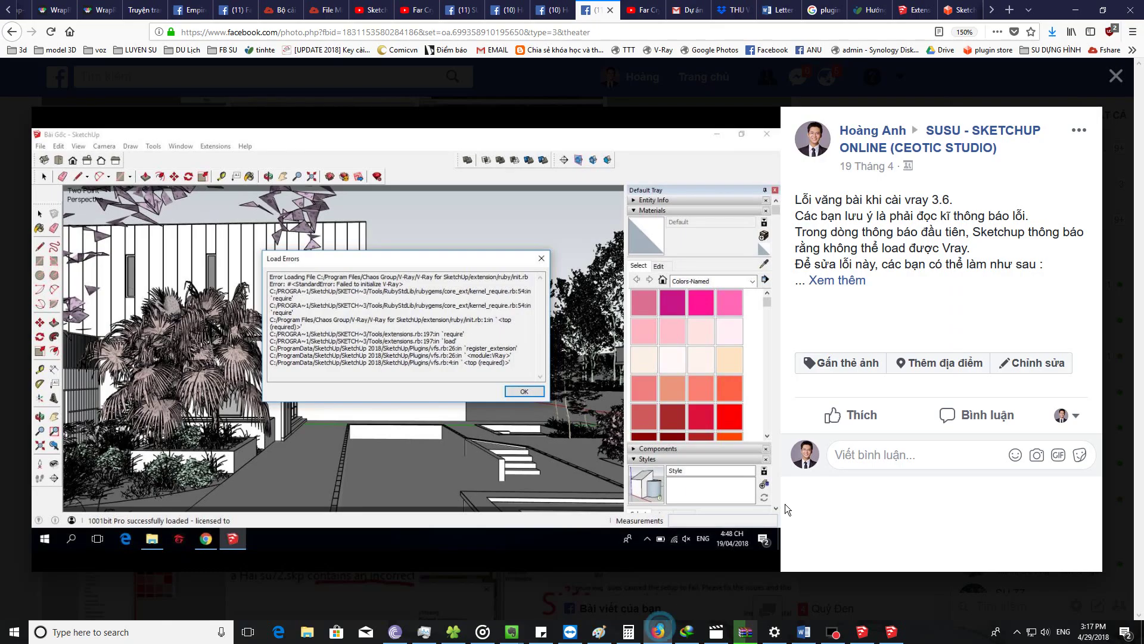
left_click(837, 280)
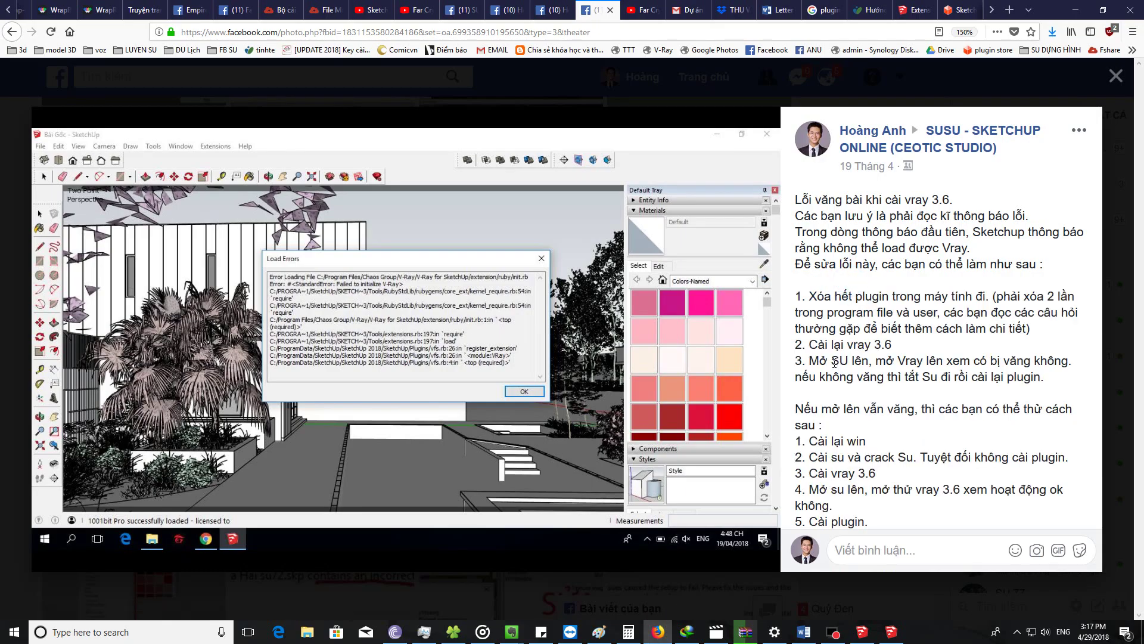
scroll(877, 314, "down", 2)
scroll(877, 313, "down", 2)
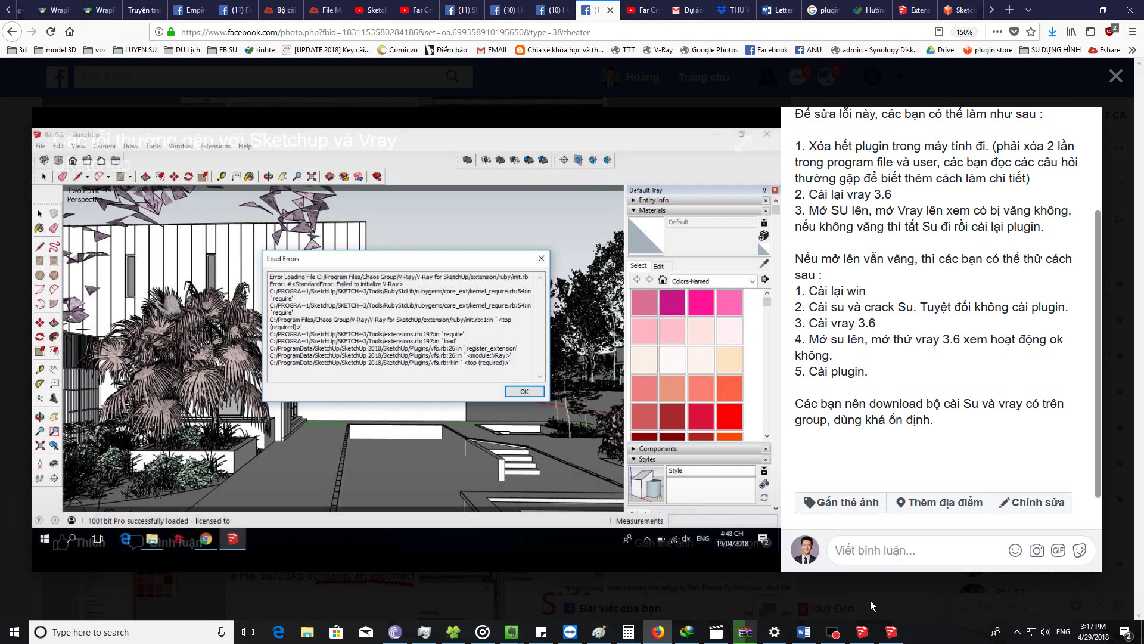
Step: Highlight the first fixes: delete all plugins, reinstall V-Ray 3.6, check for crashes, reinstall plugins
left_click_drag(833, 146, 1057, 149)
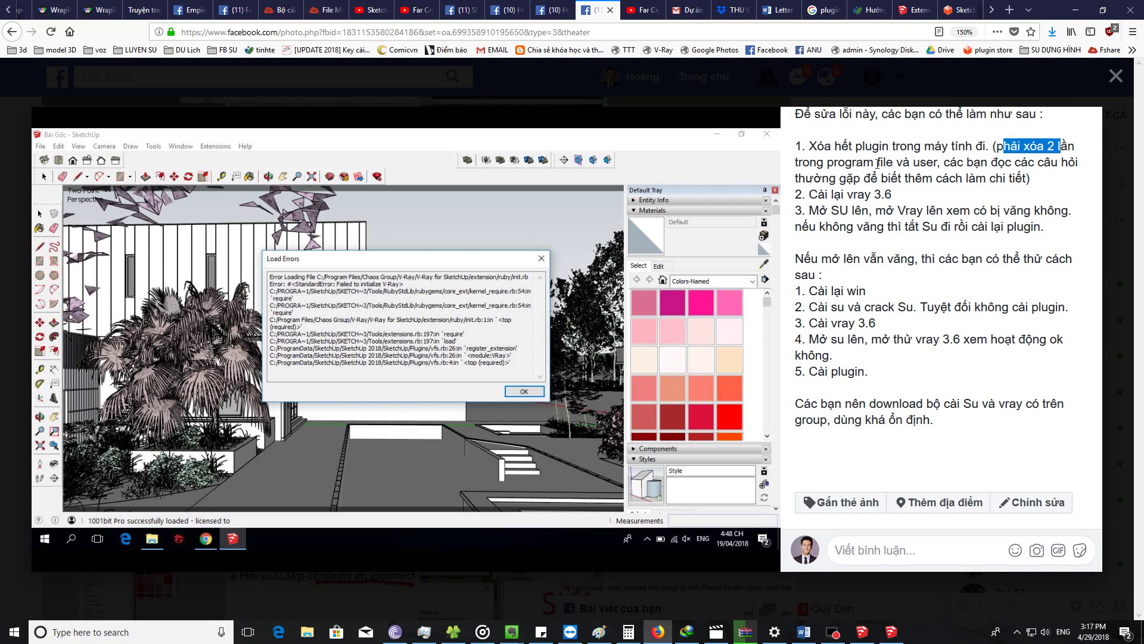
left_click_drag(877, 162, 988, 162)
left_click_drag(832, 194, 889, 194)
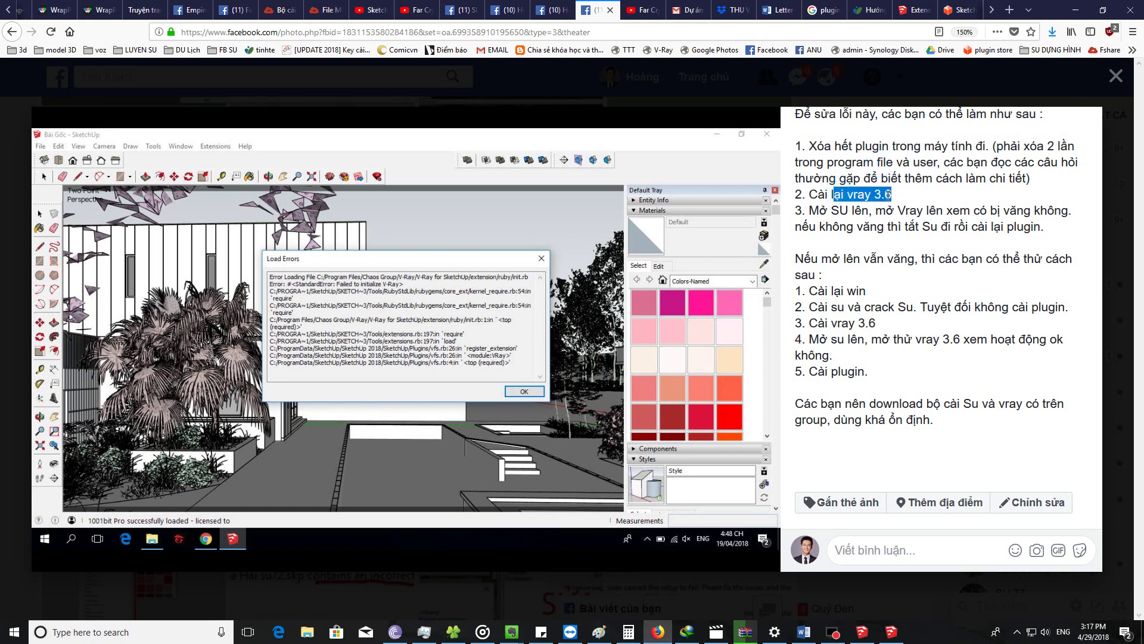
left_click_drag(805, 210, 1031, 219)
left_click_drag(833, 228, 1049, 229)
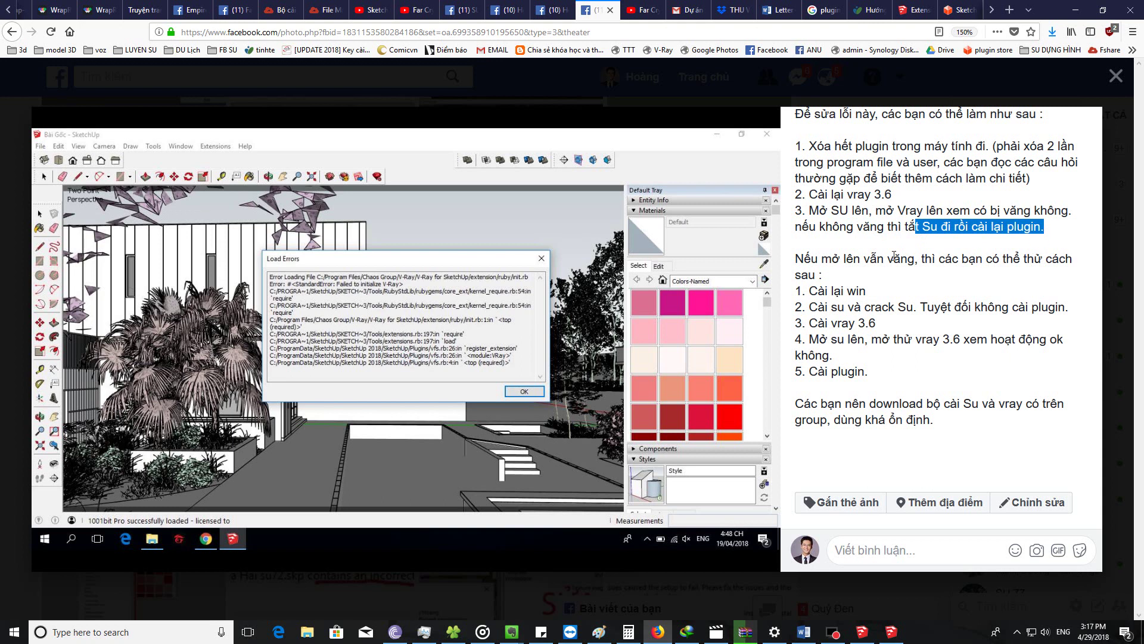
Step: Highlight the fallback fixes: reinstall Windows, SketchUp, V-Ray 3.6, then install plugins
left_click_drag(842, 260, 1043, 259)
left_click_drag(815, 291, 867, 292)
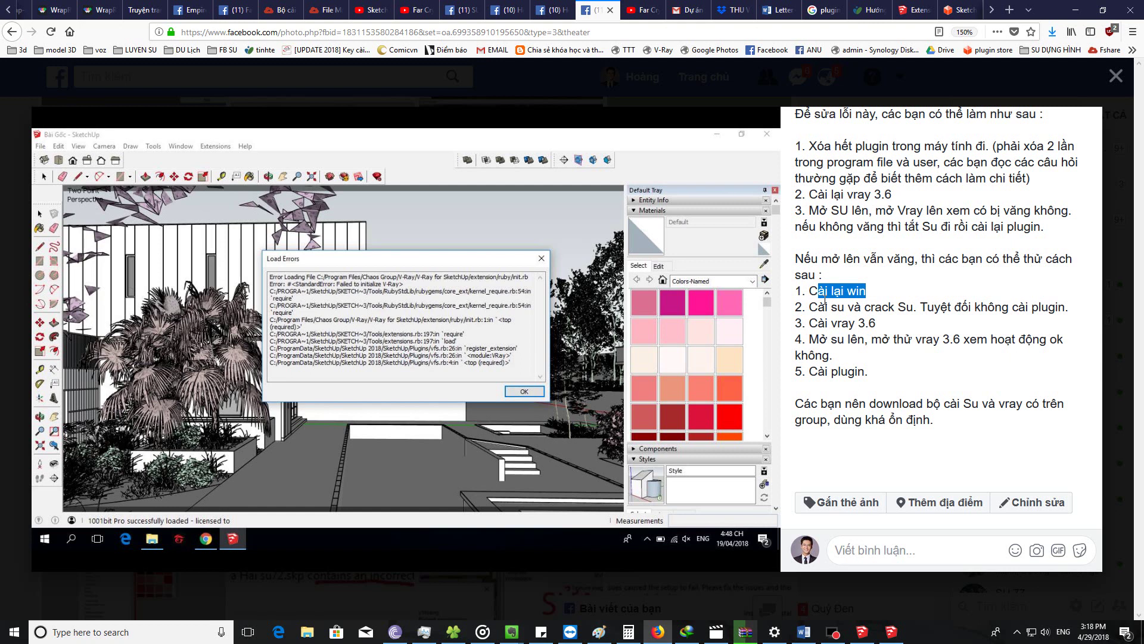
left_click_drag(812, 308, 1065, 309)
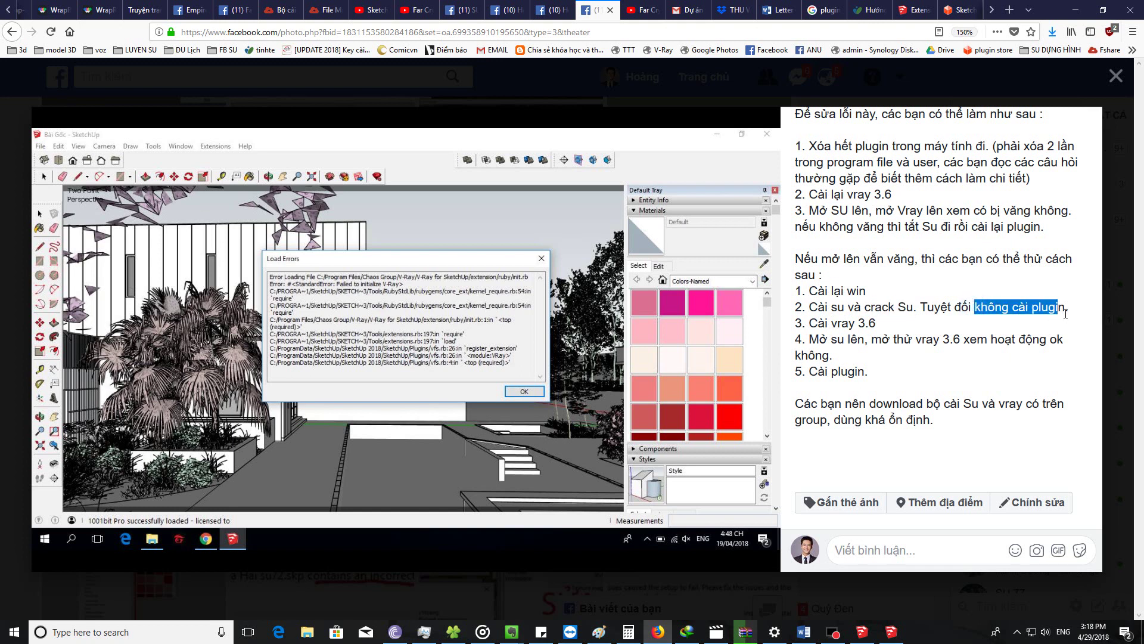
mouse_move(806, 322)
left_mouse_down()
mouse_move(877, 325)
mouse_move(883, 339)
mouse_move(1057, 344)
left_mouse_up()
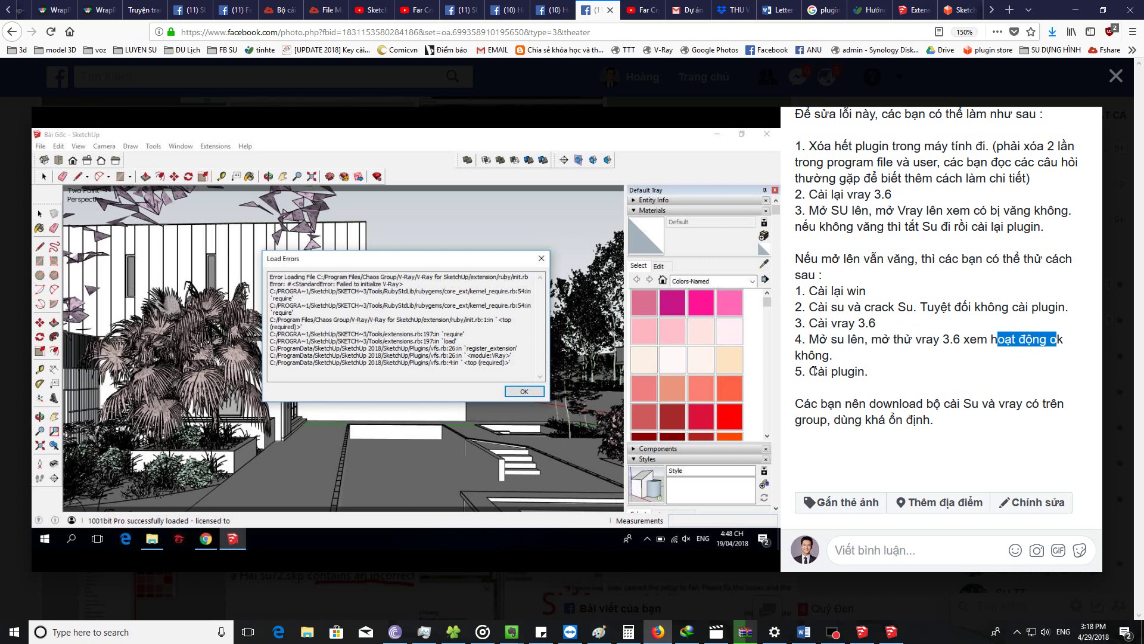
left_click_drag(812, 371, 898, 373)
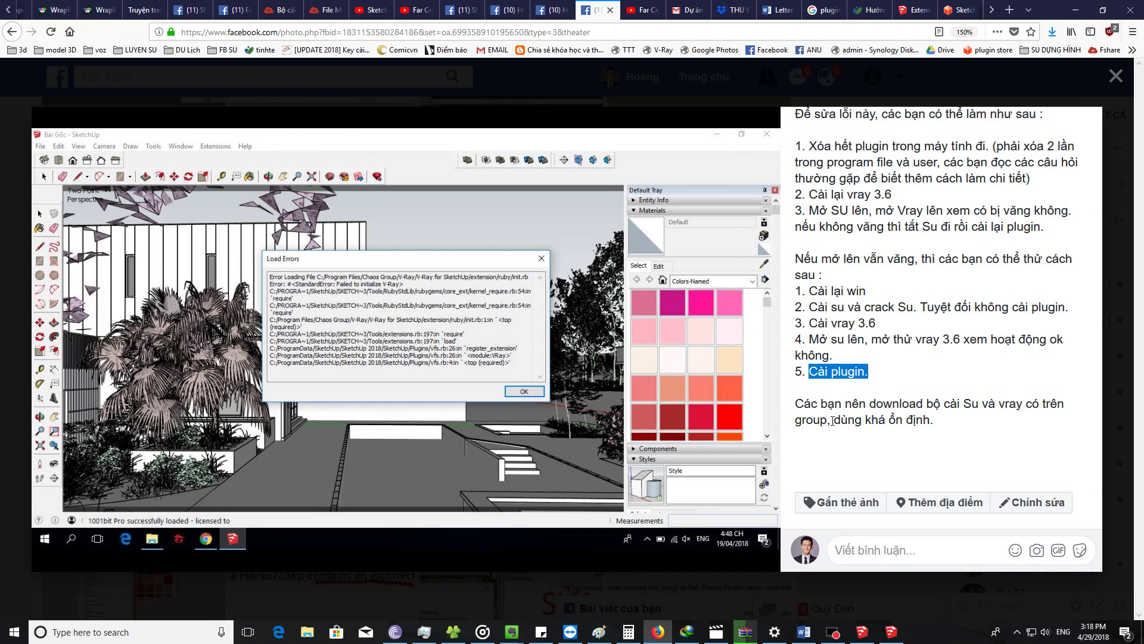
Step: Close the photo viewer and scroll the SketchUp FAQ post to questions 12–20
left_click(507, 78)
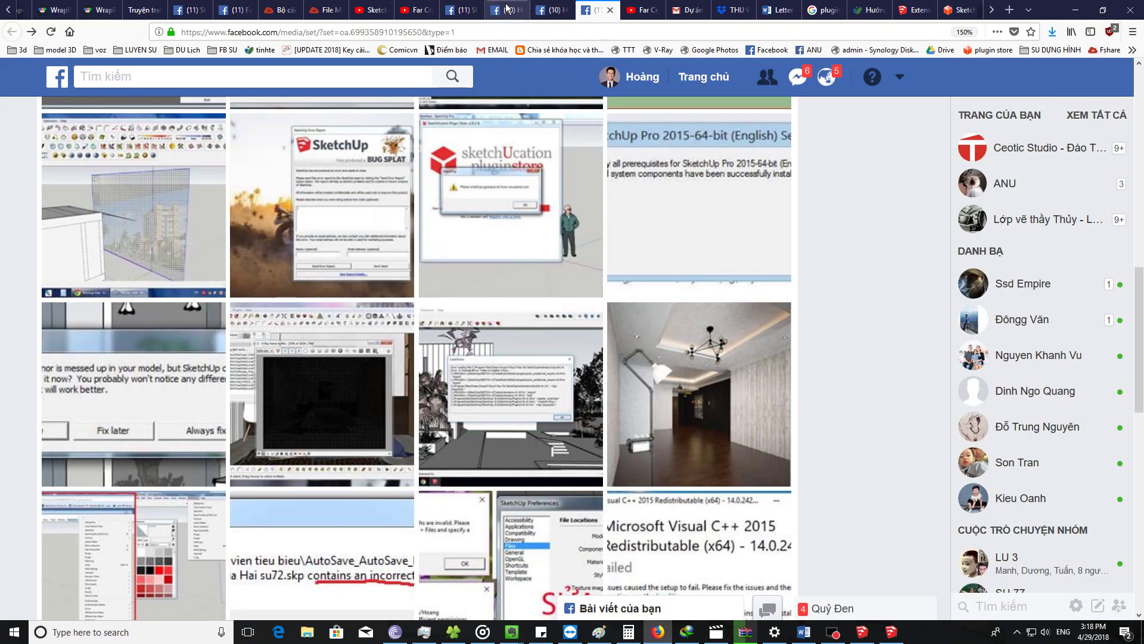
left_click(506, 9)
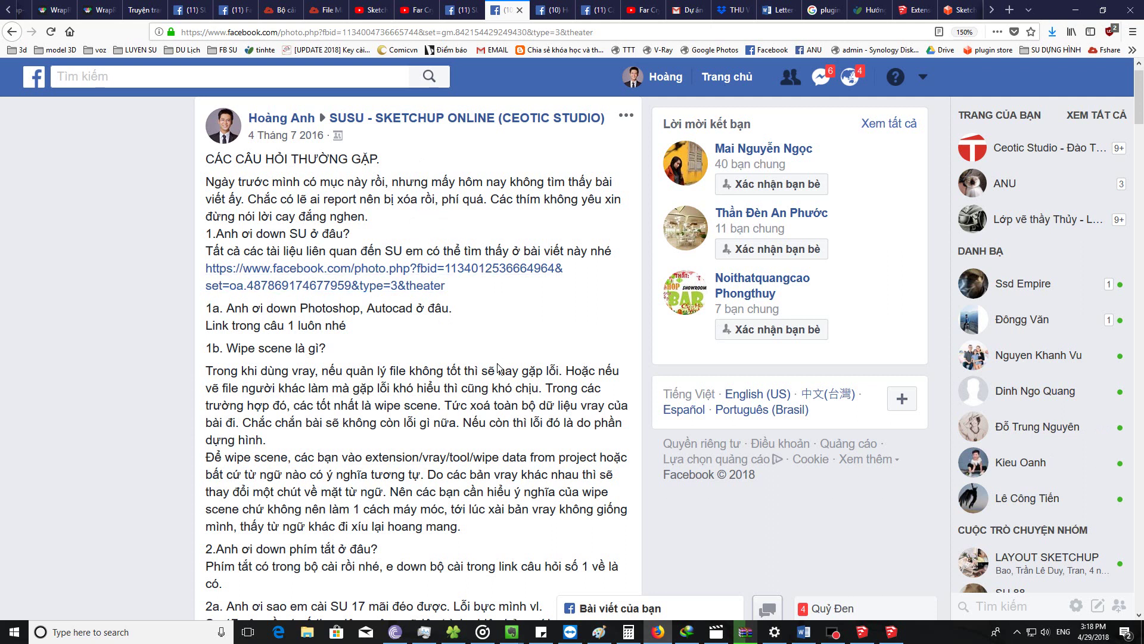
scroll(481, 388, "down", 5)
scroll(482, 388, "down", 5)
scroll(482, 387, "down", 5)
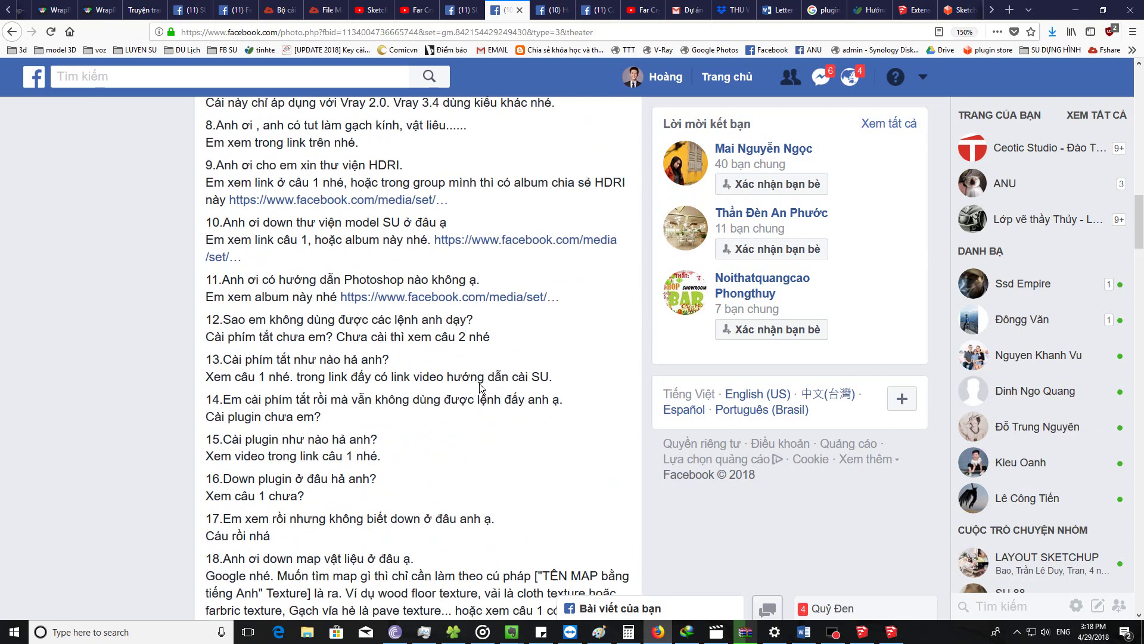
scroll(536, 453, "down", 2)
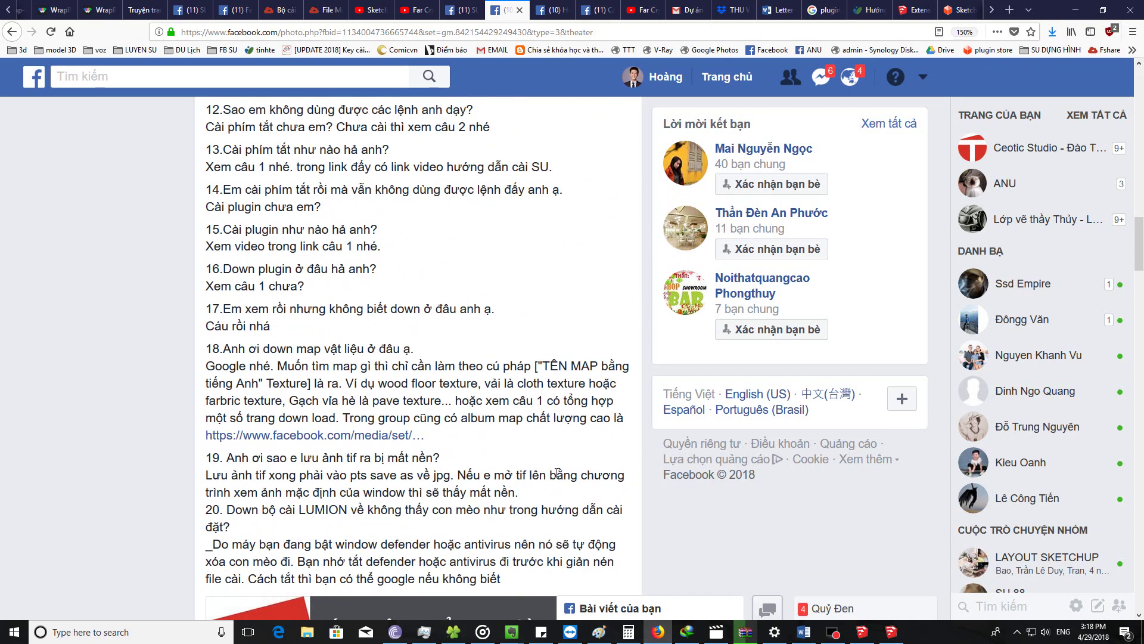